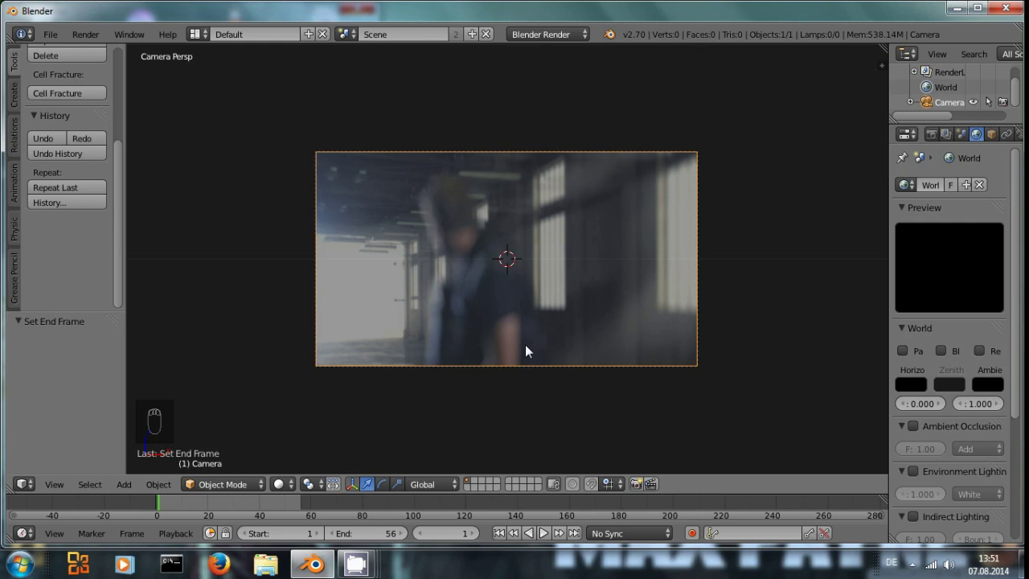
Step: Play the background footage in the camera view, stop it and return to frame 1
{"action": "key", "text": "alt+a"}
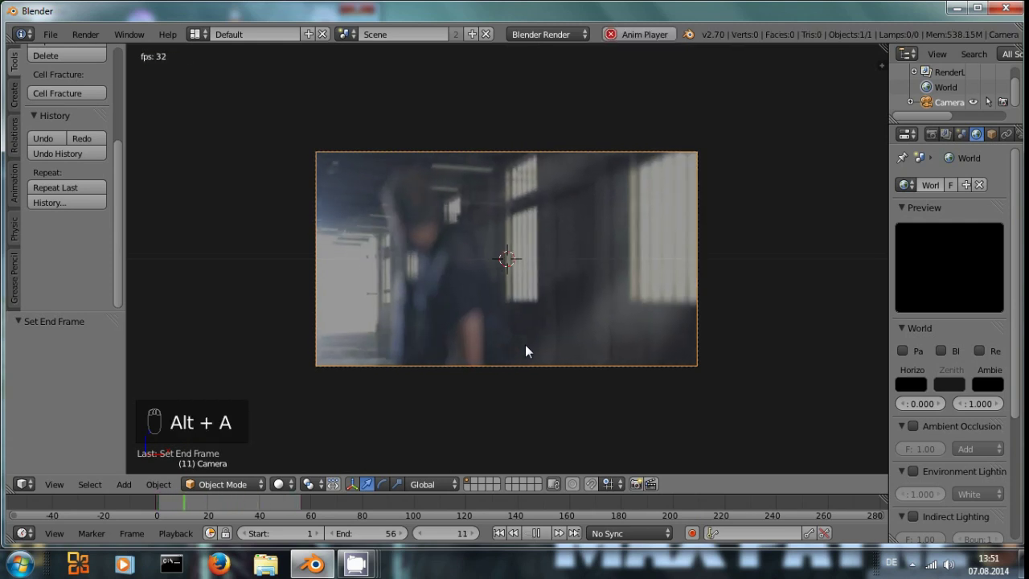
{"action": "key", "text": "alt+a"}
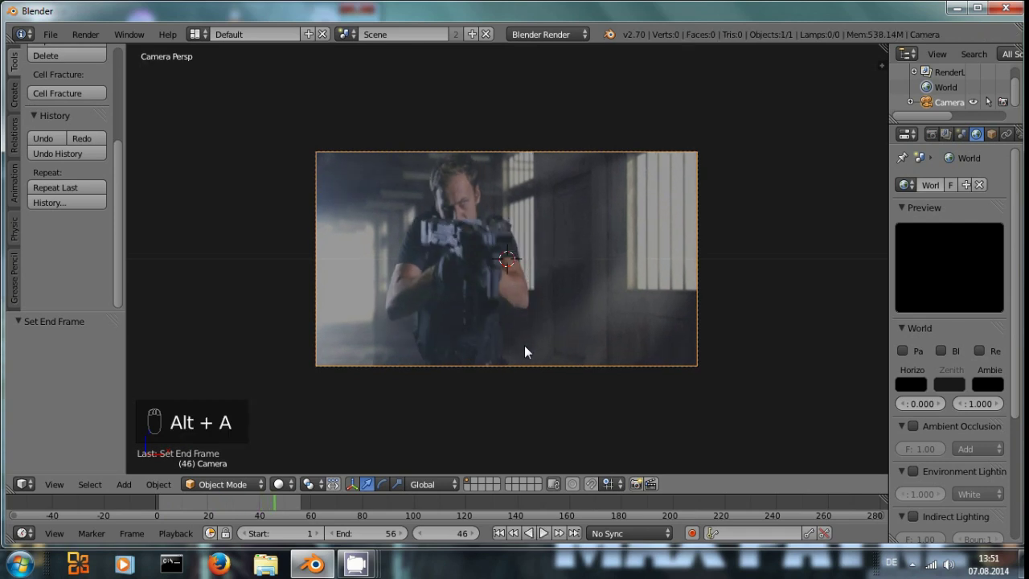
{"action": "key", "text": "ctrl+shift+Down"}
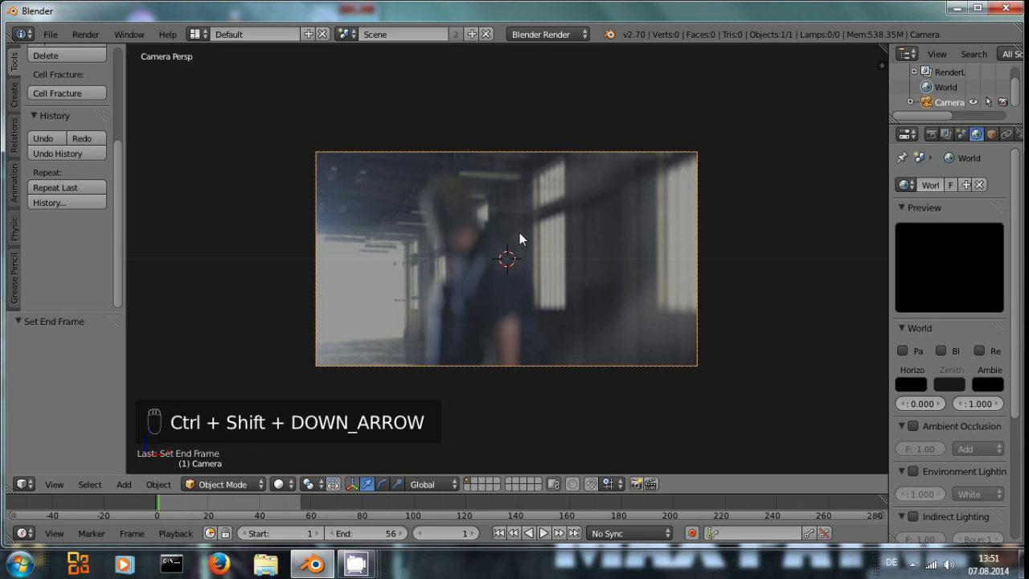
Step: Add a circle mesh with 32 vertices and rotate it 90° about the global X axis
{"action": "key", "text": "shift+a"}
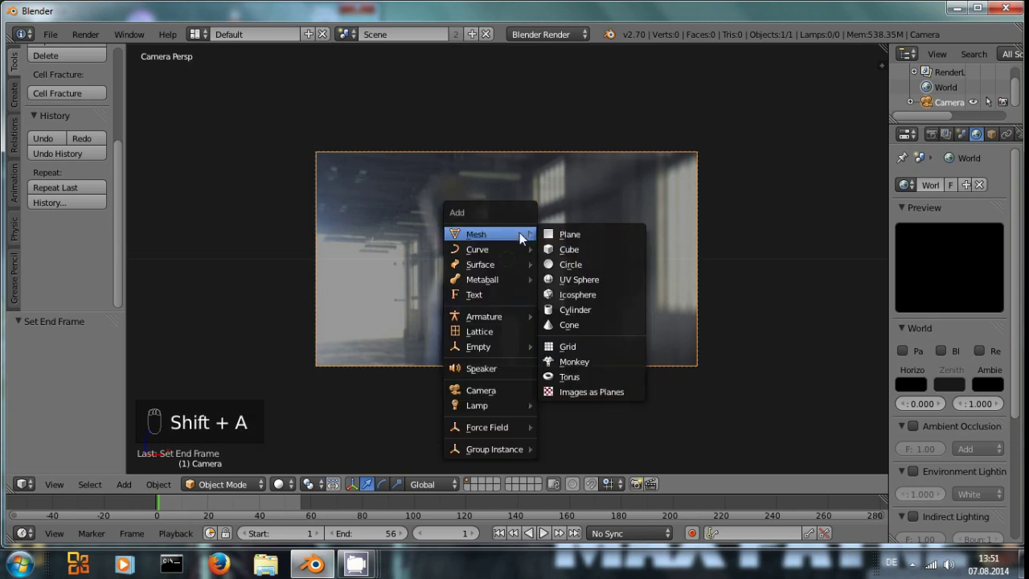
{"action": "left_click", "coordinate": [579, 267]}
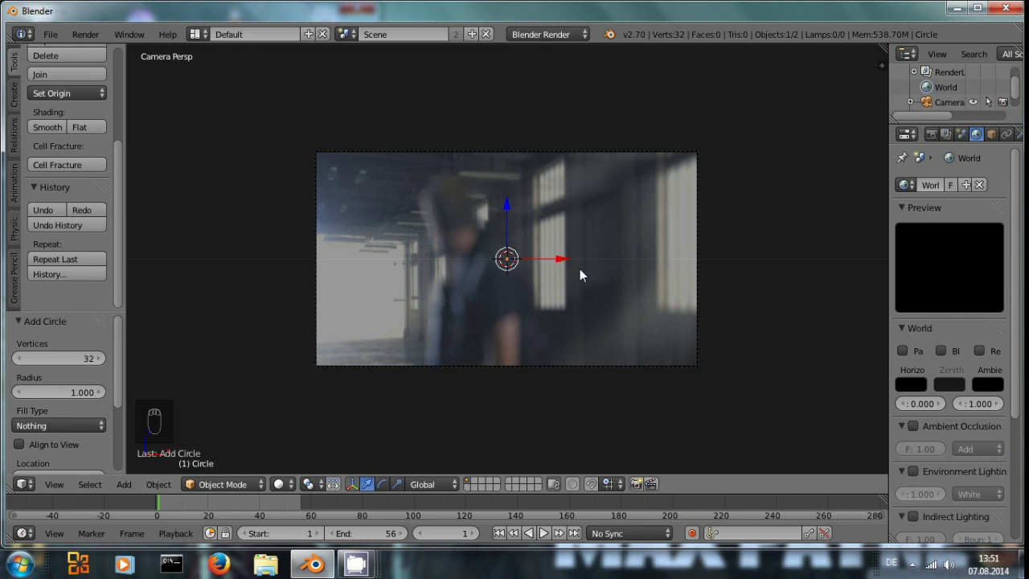
{"action": "middle_click_drag", "start_coordinate": [581, 270], "coordinate": [500, 300]}
{"action": "type", "text": "r"}
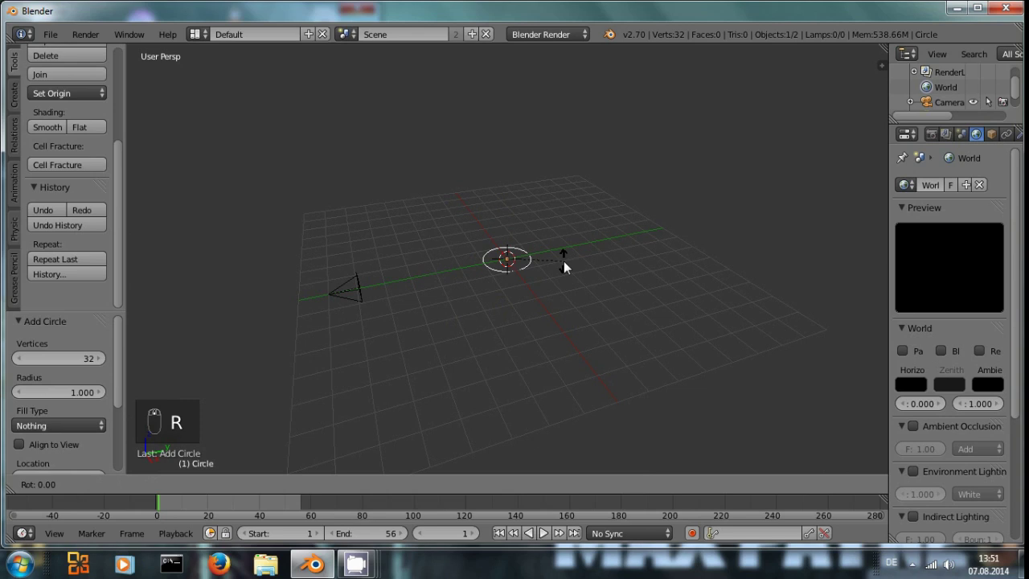
{"action": "type", "text": "x90"}
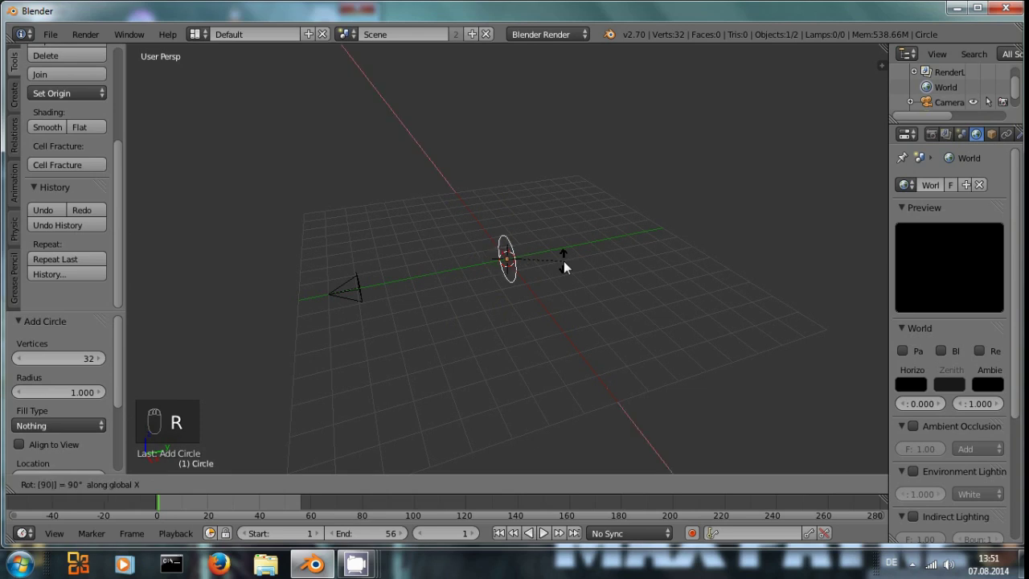
{"action": "left_click", "coordinate": [564, 260]}
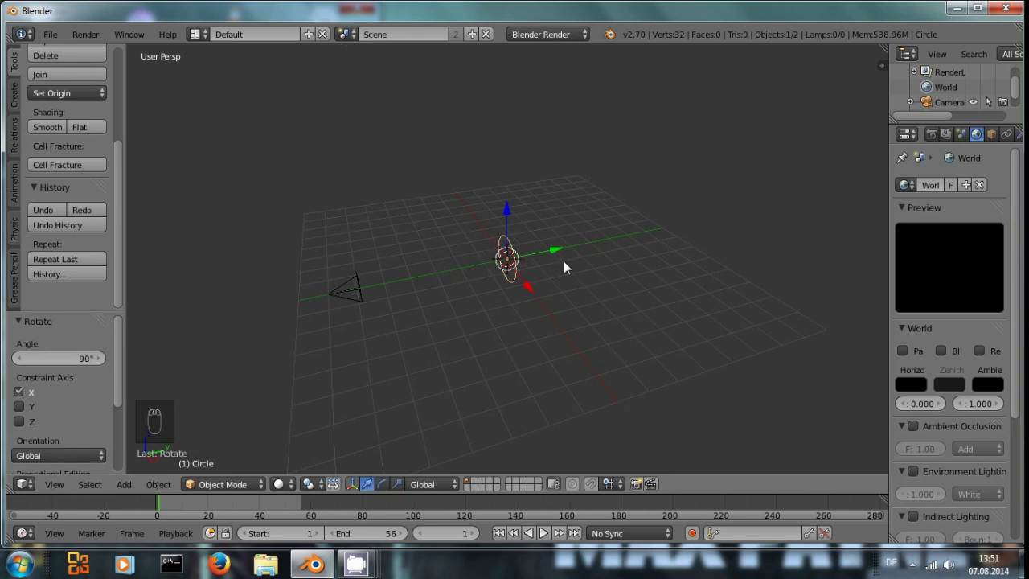
Step: In camera view, extrude the circle's edge in place and scale it inward to about 0.6 to form a flat ring
{"action": "key", "text": "KP_0"}
{"action": "scroll", "coordinate": [588, 270], "scroll_direction": "up", "scroll_amount": 2}
{"action": "scroll", "coordinate": [596, 281], "scroll_direction": "down", "scroll_amount": 1}
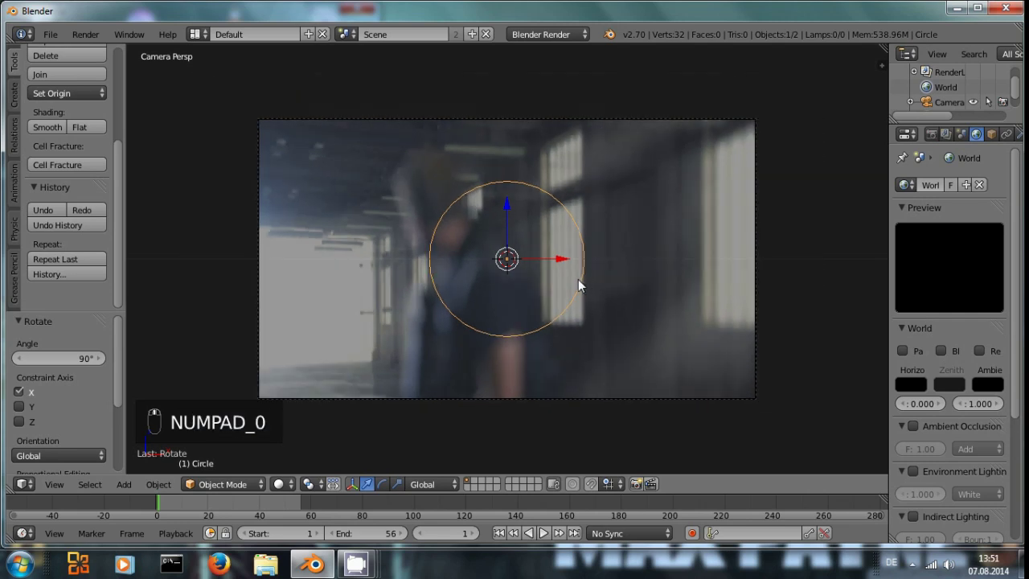
{"action": "scroll", "coordinate": [576, 270], "scroll_direction": "up", "scroll_amount": 1}
{"action": "key", "text": "Tab"}
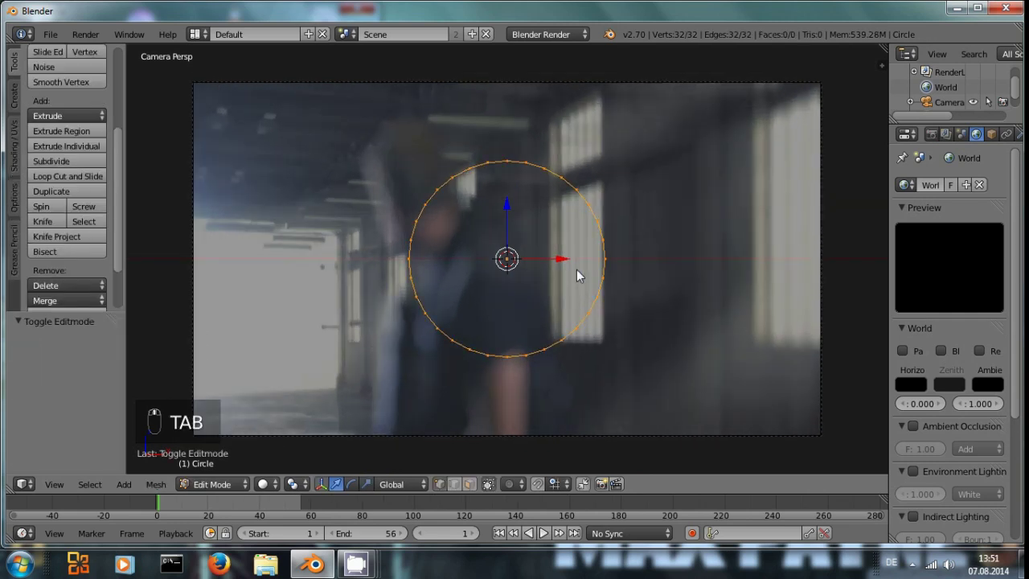
{"action": "scroll", "coordinate": [574, 274], "scroll_direction": "up", "scroll_amount": 1}
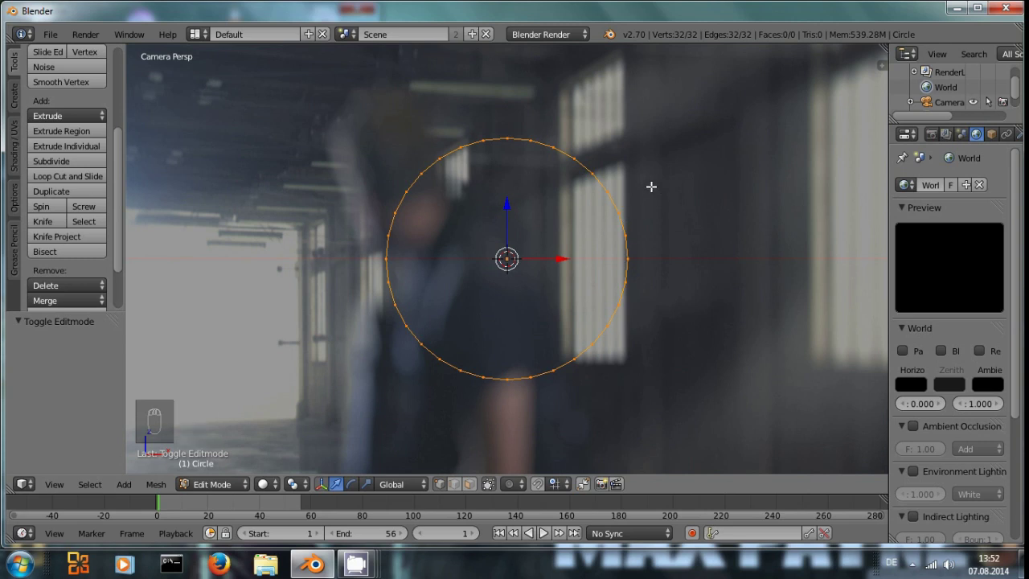
{"action": "key", "text": "e"}
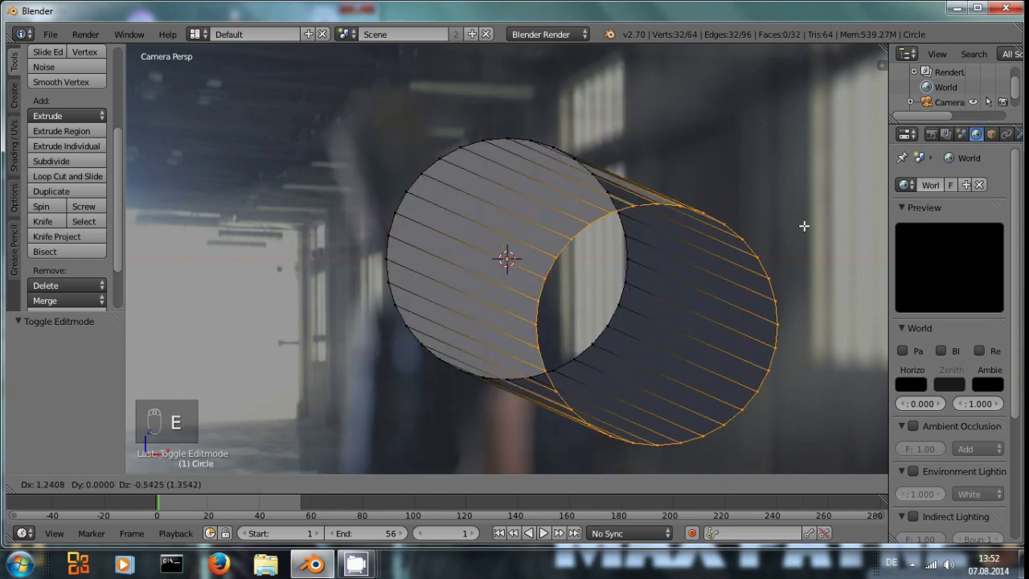
{"action": "right_click", "coordinate": [618, 159]}
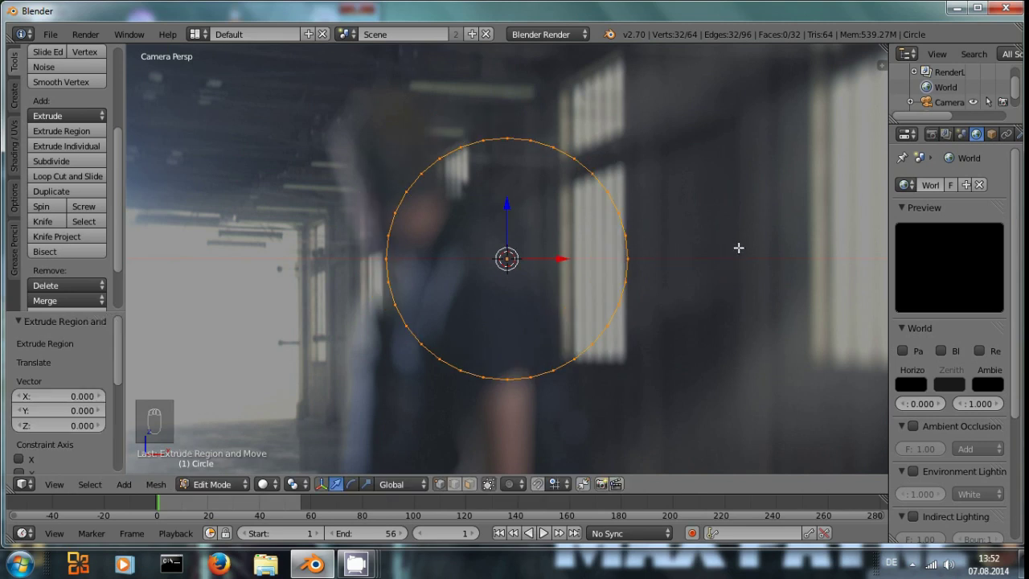
{"action": "key", "text": "s"}
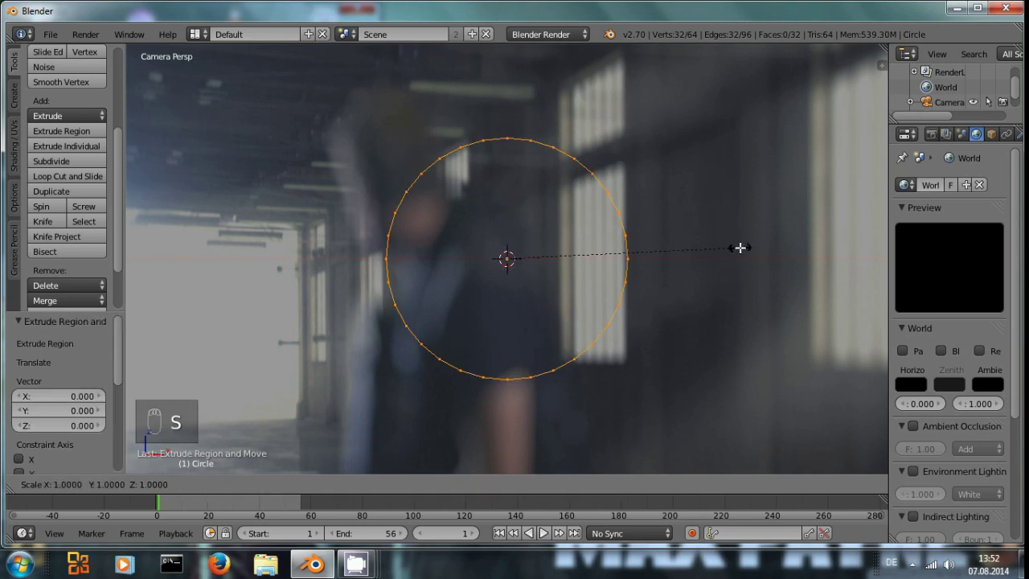
{"action": "left_click", "coordinate": [646, 239]}
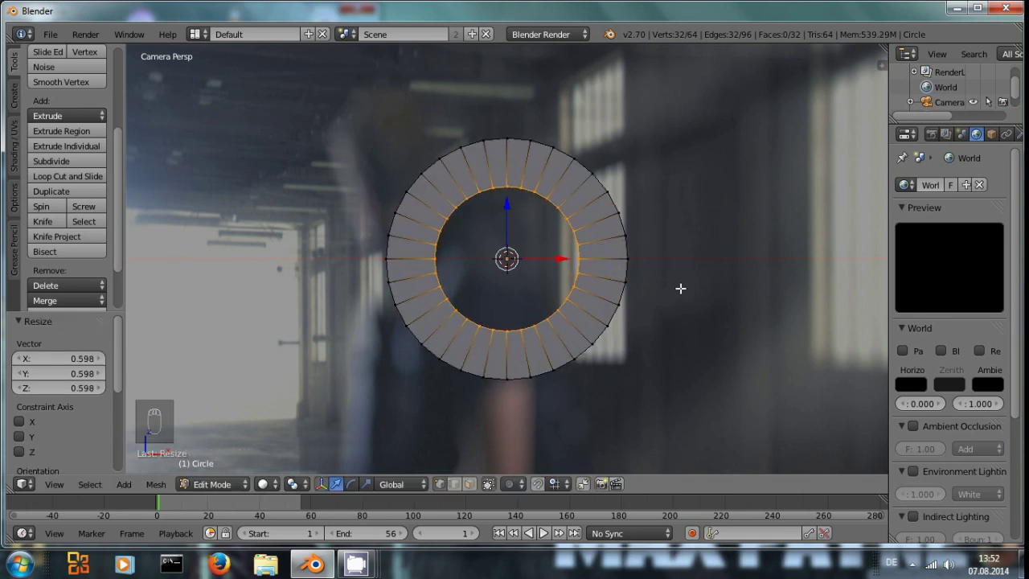
{"action": "key", "text": "Tab"}
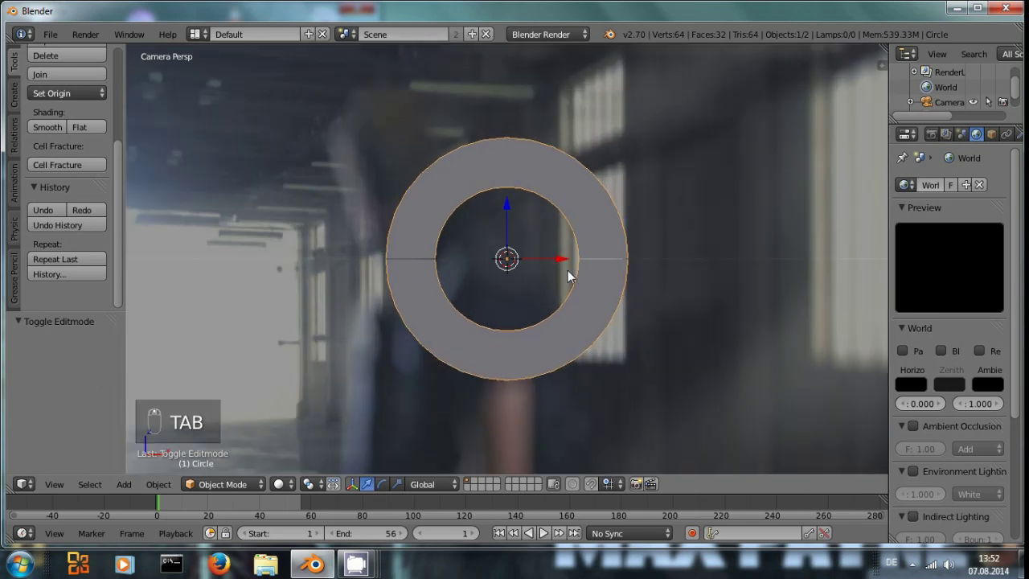
Step: Switch the viewport to wireframe display with the whole camera frame in view
{"action": "scroll", "coordinate": [568, 270], "scroll_direction": "down", "scroll_amount": 2}
{"action": "scroll", "coordinate": [601, 272], "scroll_direction": "up", "scroll_amount": 1}
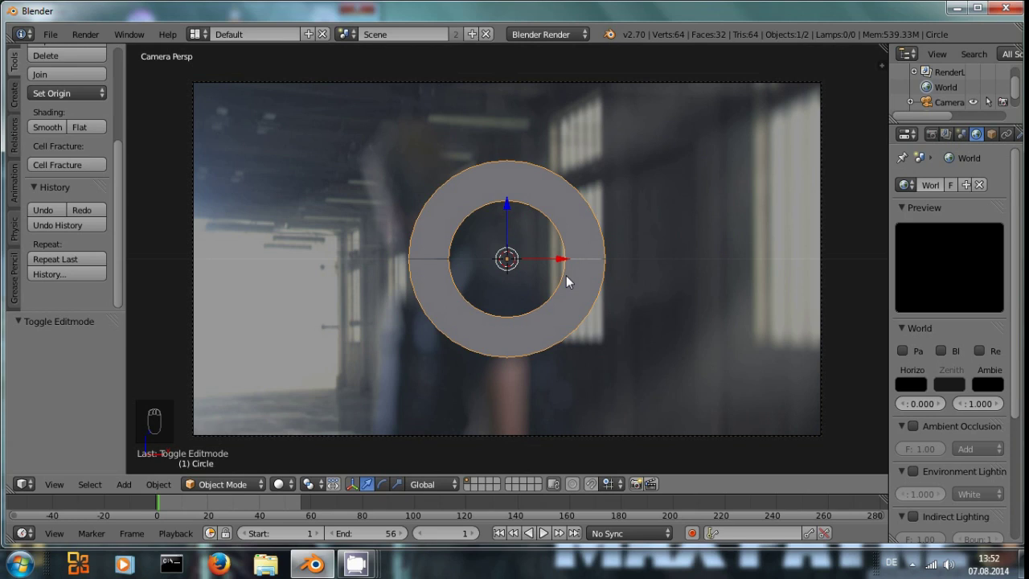
{"action": "key", "text": "z"}
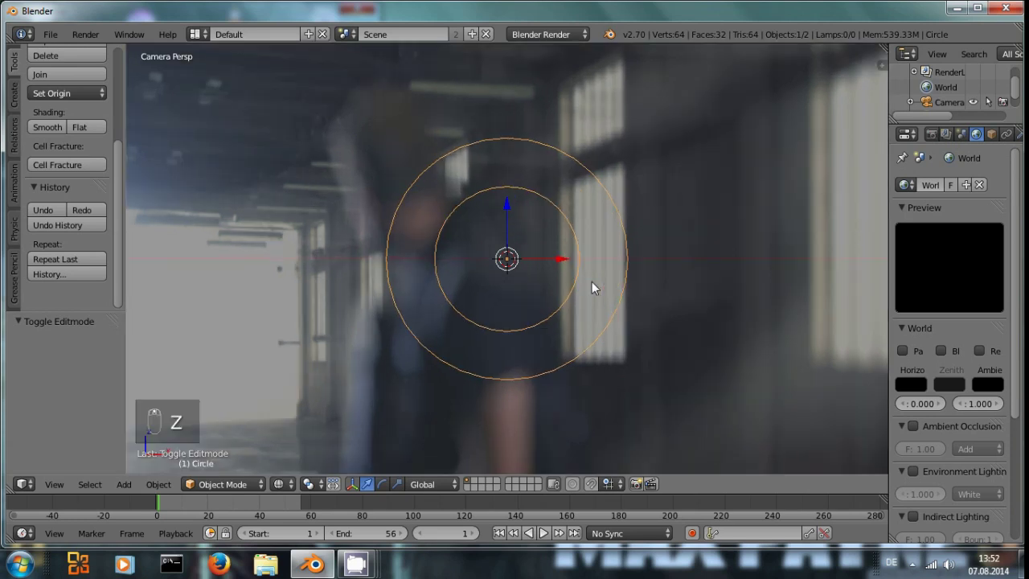
{"action": "scroll", "coordinate": [566, 288], "scroll_direction": "down", "scroll_amount": 1}
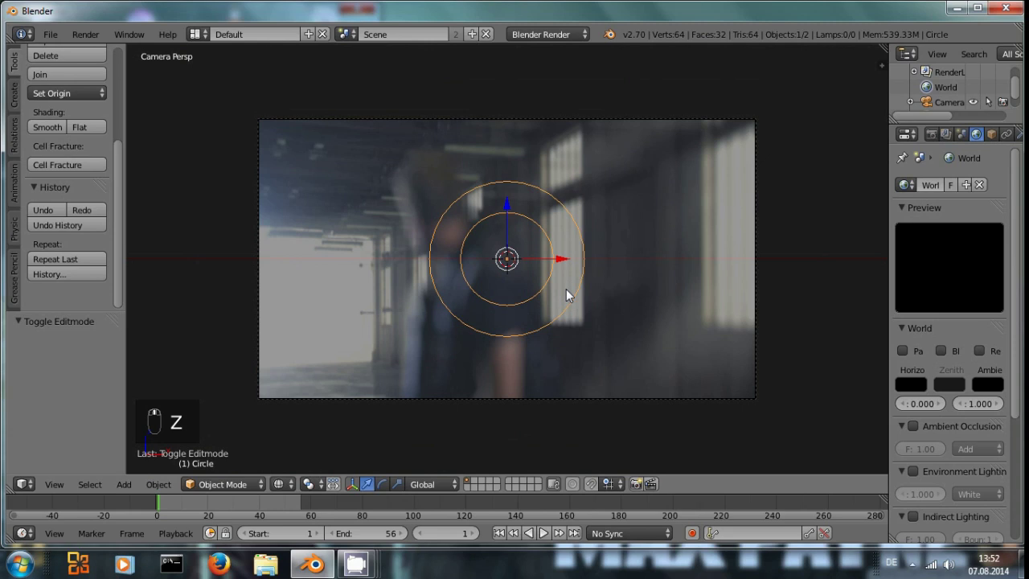
Step: Step through the footage and stop at frame 41, where the man is aiming the rifle
{"action": "key", "text": "Right"}
{"action": "key", "text": "Right"}
{"action": "key", "text": "Right"}
{"action": "key", "text": "Right"}
{"action": "key", "text": "Right"}
{"action": "key", "text": "Right"}
{"action": "key", "text": "Right"}
{"action": "key", "text": "Right"}
{"action": "key", "text": "Right"}
{"action": "key", "text": "Right"}
{"action": "key", "text": "Right"}
{"action": "key", "text": "Right"}
{"action": "key", "text": "Right"}
{"action": "key", "text": "Right"}
{"action": "key", "text": "Right"}
{"action": "key", "text": "Right"}
{"action": "key", "text": "Right"}
{"action": "key", "text": "Right"}
{"action": "key", "text": "Right"}
{"action": "key", "text": "Right"}
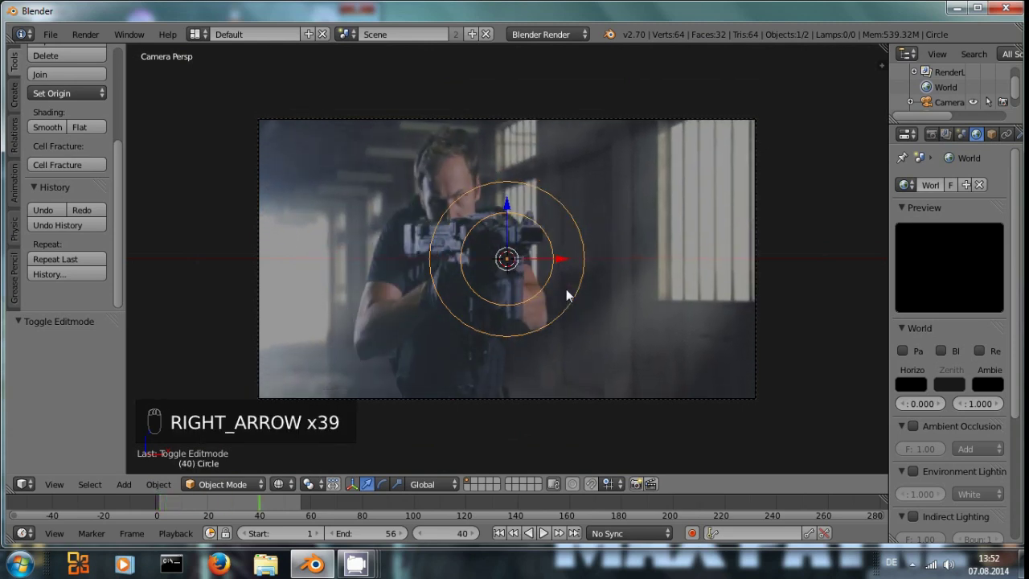
{"action": "key", "text": "Right"}
{"action": "key", "text": "Right"}
{"action": "key", "text": "Left"}
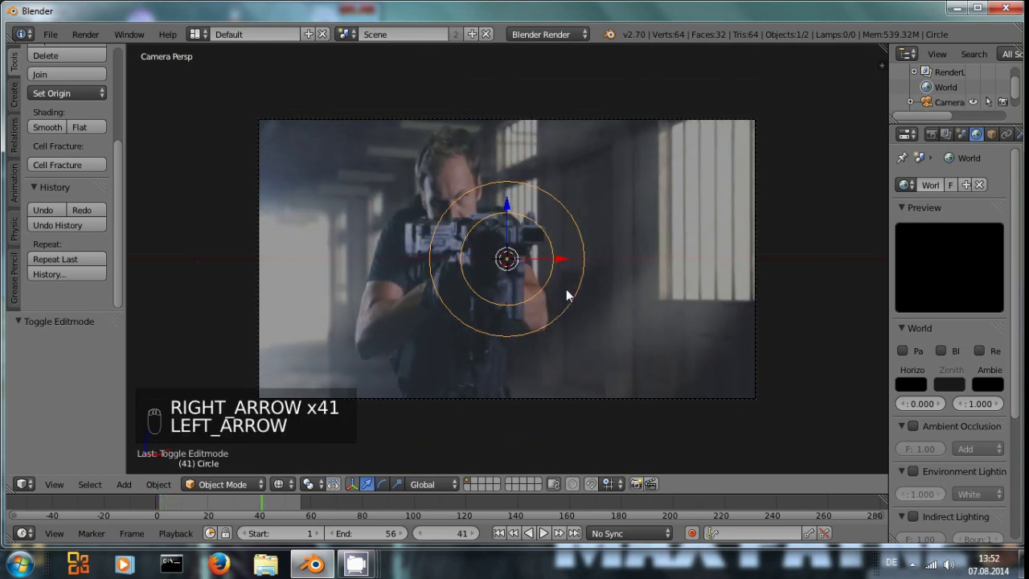
{"action": "key", "text": "Right"}
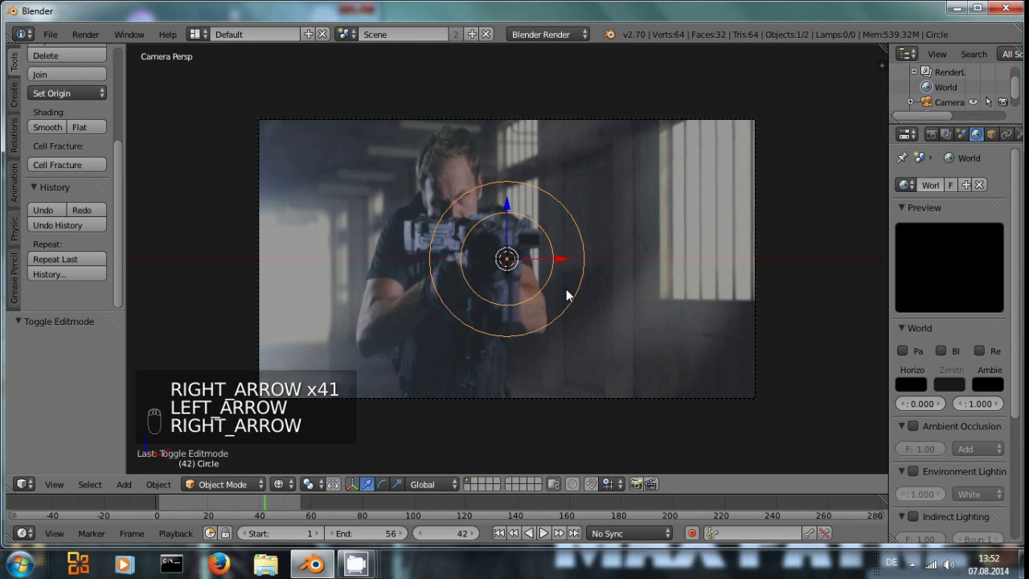
{"action": "key", "text": "Left"}
{"action": "key", "text": "Right"}
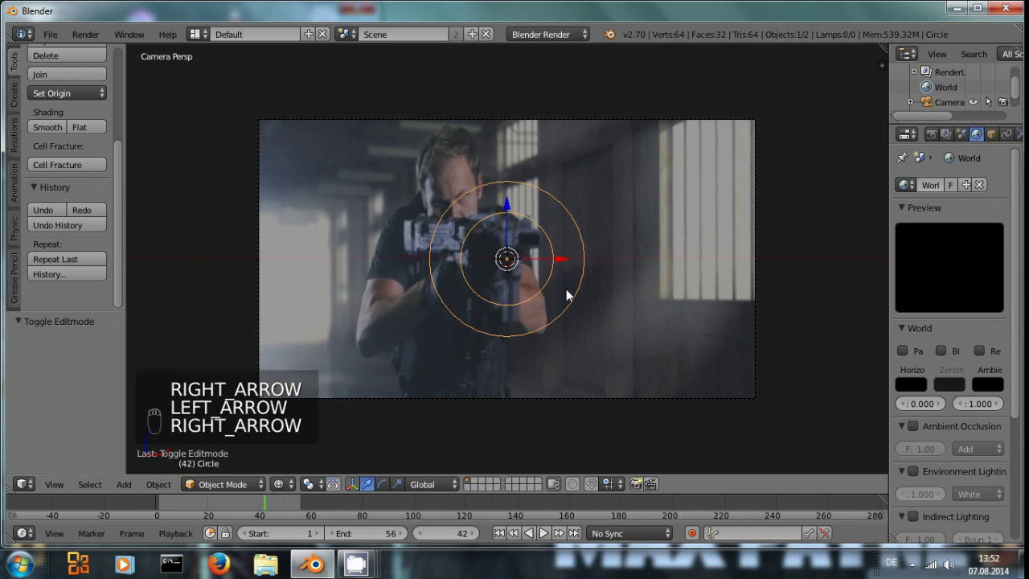
{"action": "key", "text": "Left"}
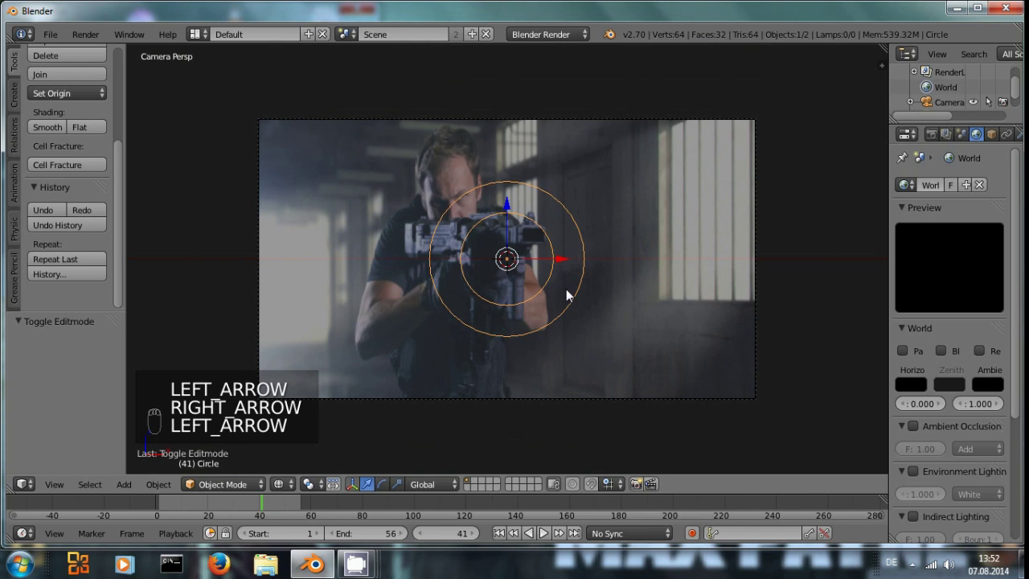
{"action": "key", "text": "Left"}
{"action": "key", "text": "Right"}
{"action": "key", "text": "Right"}
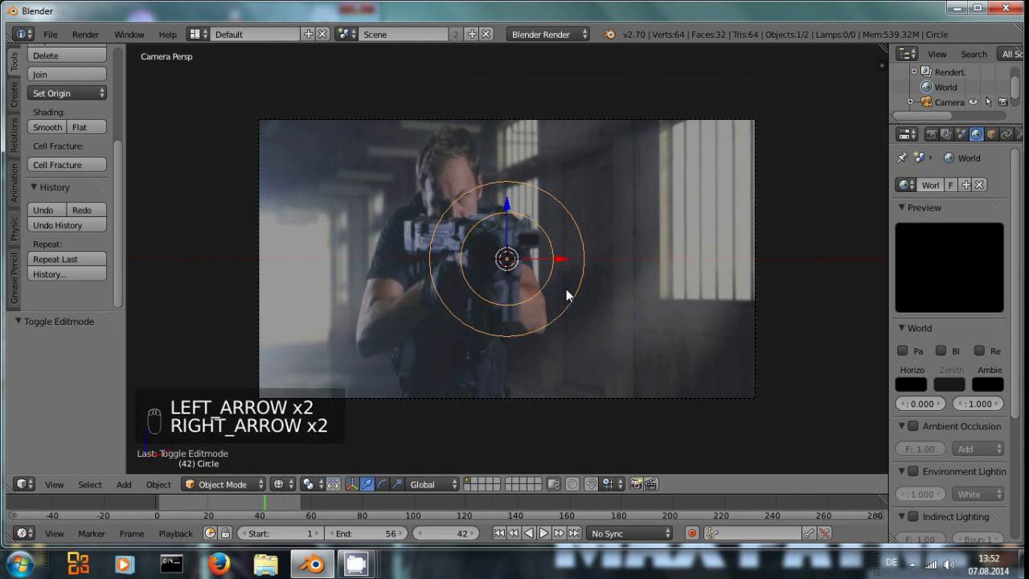
{"action": "key", "text": "Left"}
Step: Move the ring onto the rifle's muzzle, scaling it to about 0.118 and nudging it about 0.012 along X
{"action": "scroll", "coordinate": [567, 260], "scroll_direction": "up", "scroll_amount": 2}
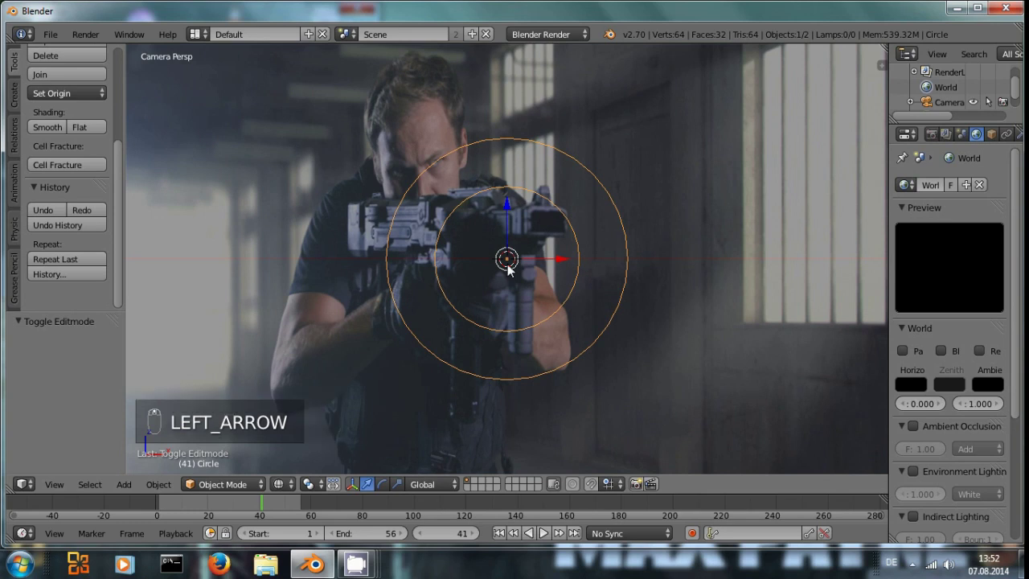
{"action": "key", "text": "g"}
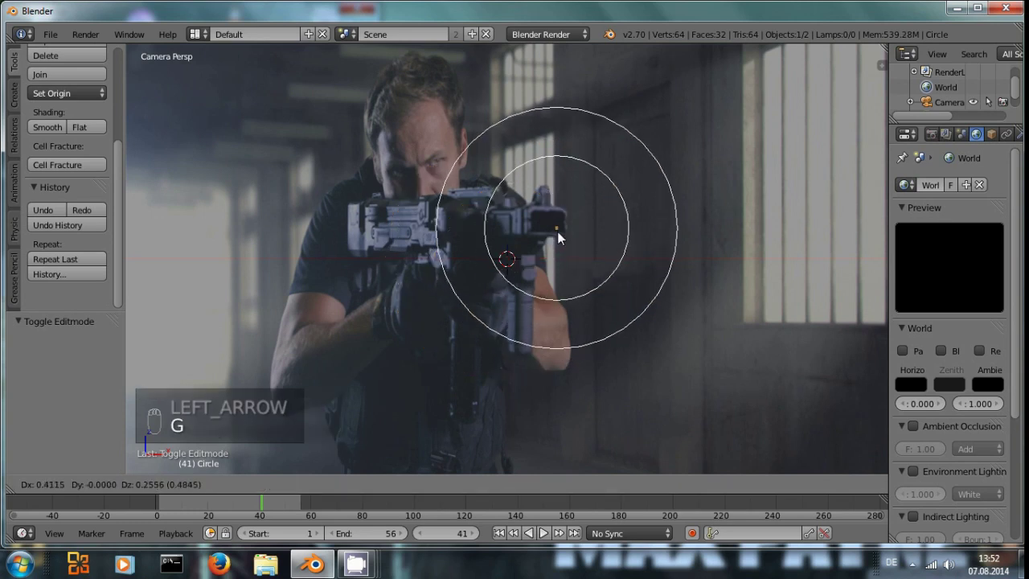
{"action": "left_click", "coordinate": [548, 225]}
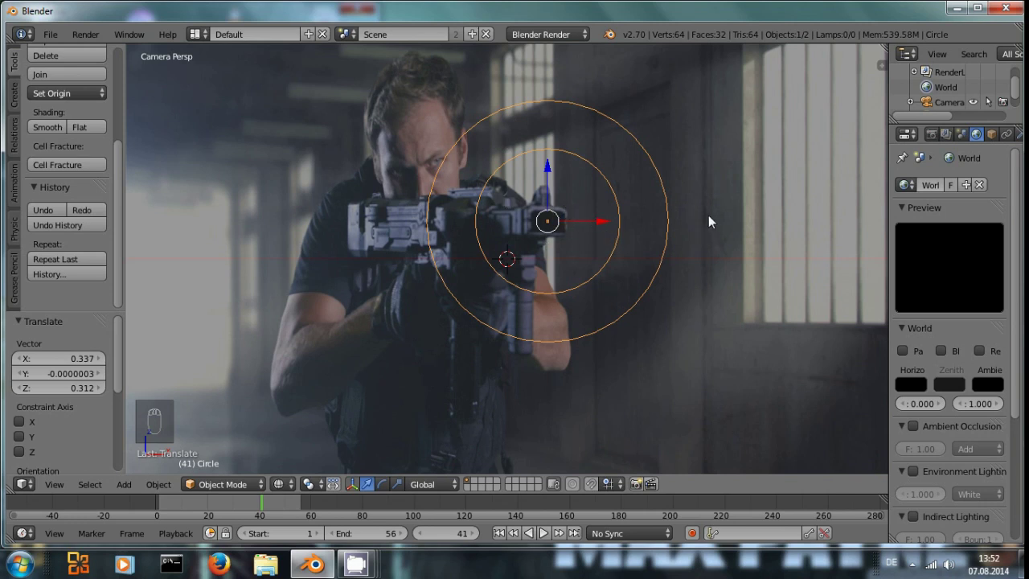
{"action": "key", "text": "s"}
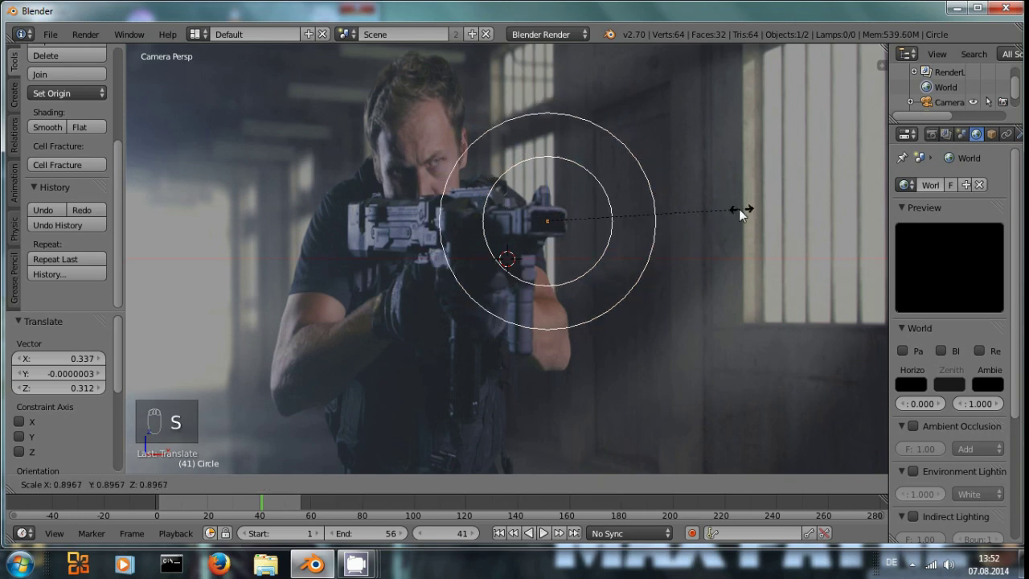
{"action": "left_click", "coordinate": [570, 208]}
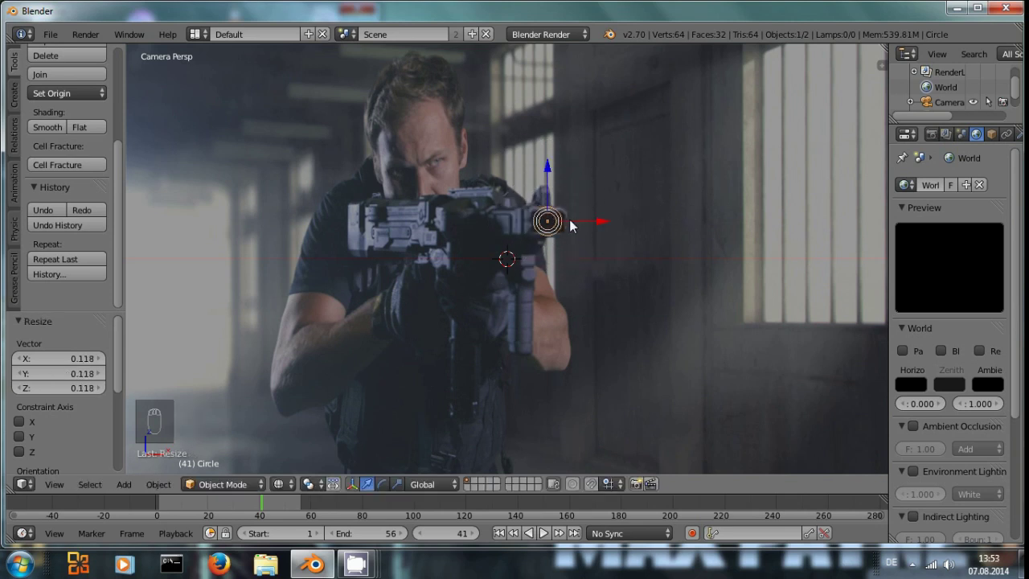
{"action": "key", "text": "g"}
{"action": "key", "text": "x"}
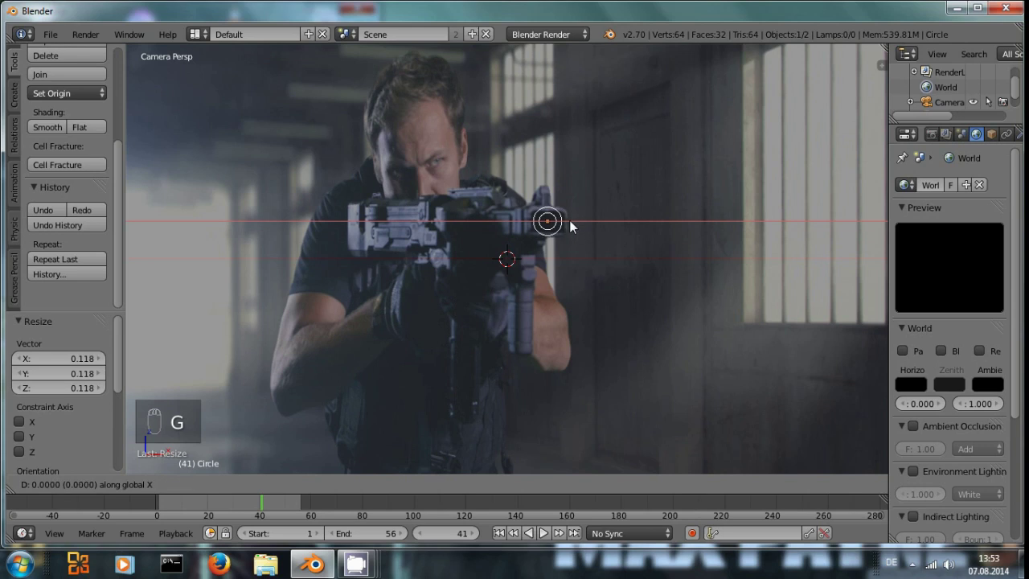
{"action": "left_click", "coordinate": [571, 220]}
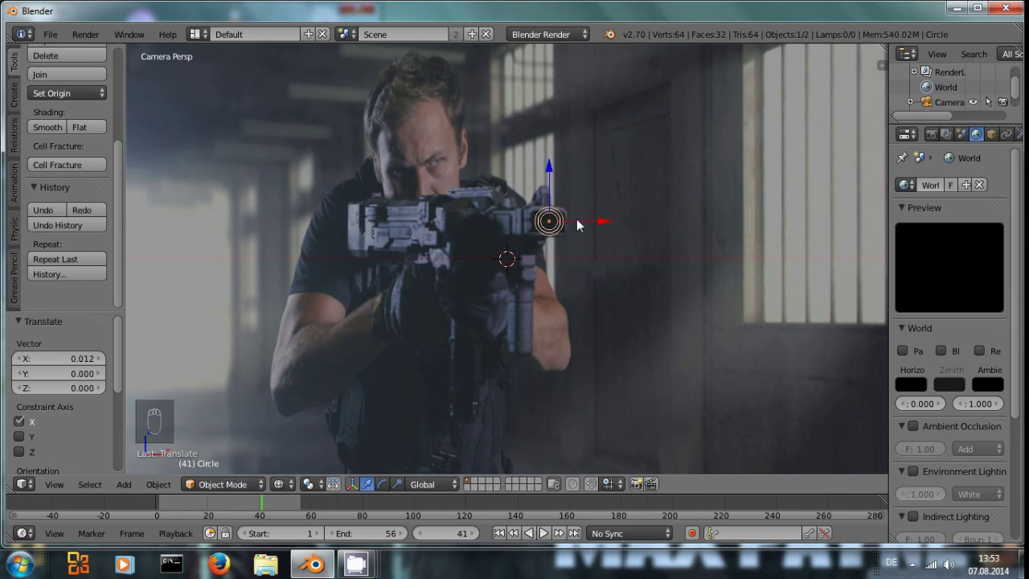
Step: Insert a Scaling keyframe for the ring at frame 41
{"action": "key", "text": "i"}
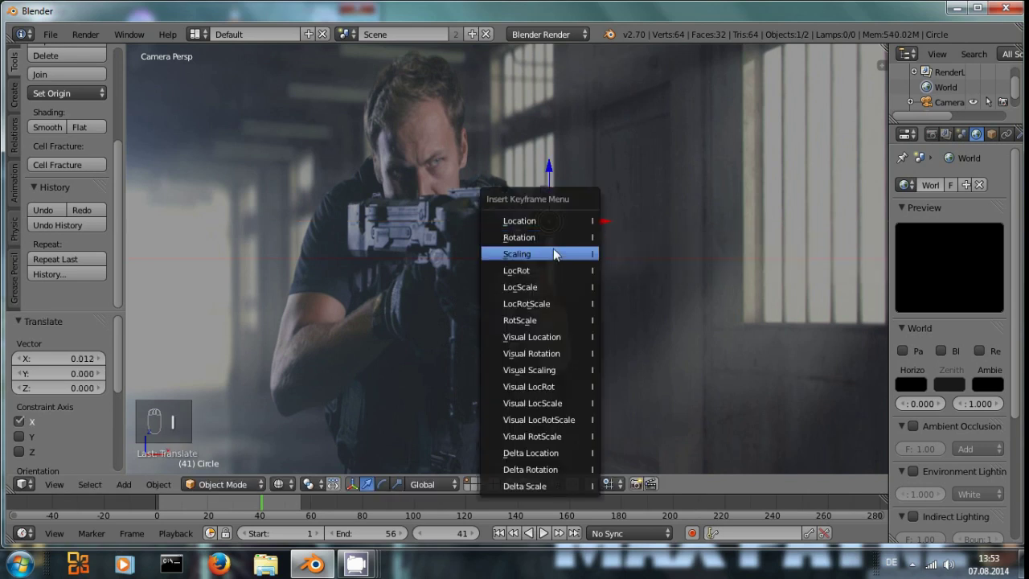
{"action": "left_click", "coordinate": [552, 252]}
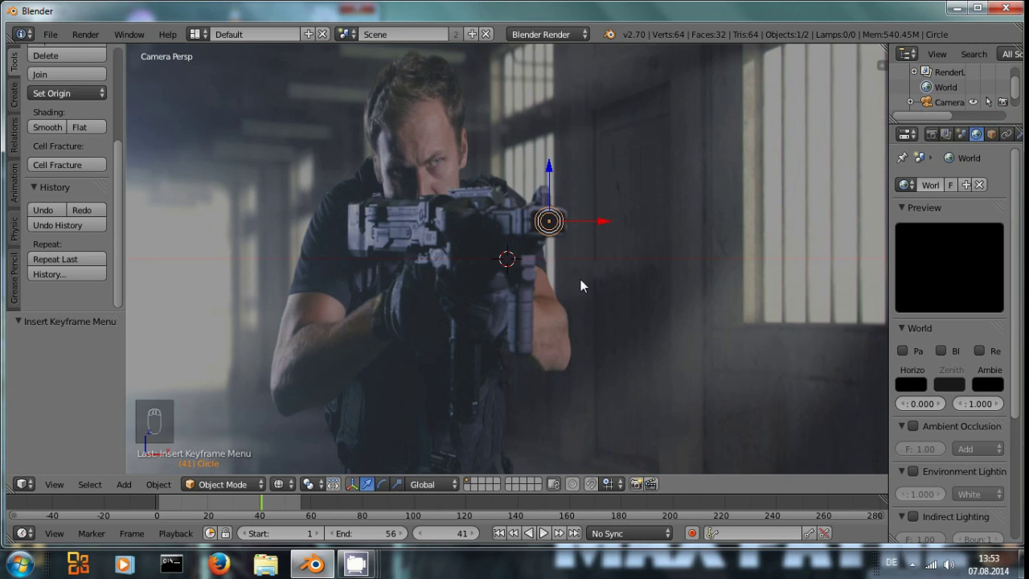
Step: Step back and forth through the footage after frame 41 and stop at frame 48
{"action": "key", "text": "Right"}
{"action": "key", "text": "Right"}
{"action": "key", "text": "Right"}
{"action": "key", "text": "Right"}
{"action": "key", "text": "Right"}
{"action": "key", "text": "Right"}
{"action": "key", "text": "Right"}
{"action": "key", "text": "Right"}
{"action": "key", "text": "Right"}
{"action": "key", "text": "Right"}
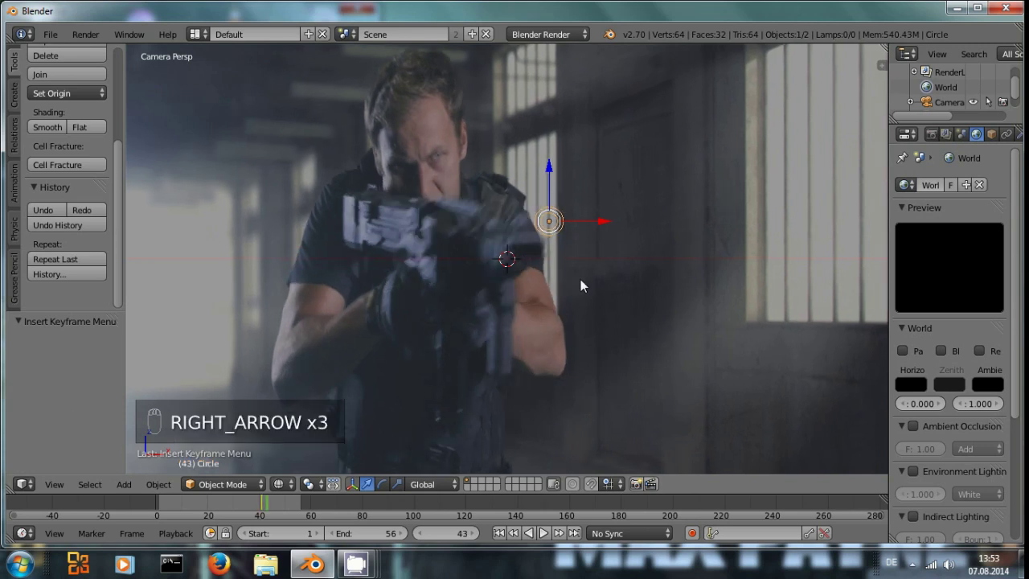
{"action": "key", "text": "Right"}
{"action": "key", "text": "Right"}
{"action": "key", "text": "Right"}
{"action": "key", "text": "Right"}
{"action": "key", "text": "Right"}
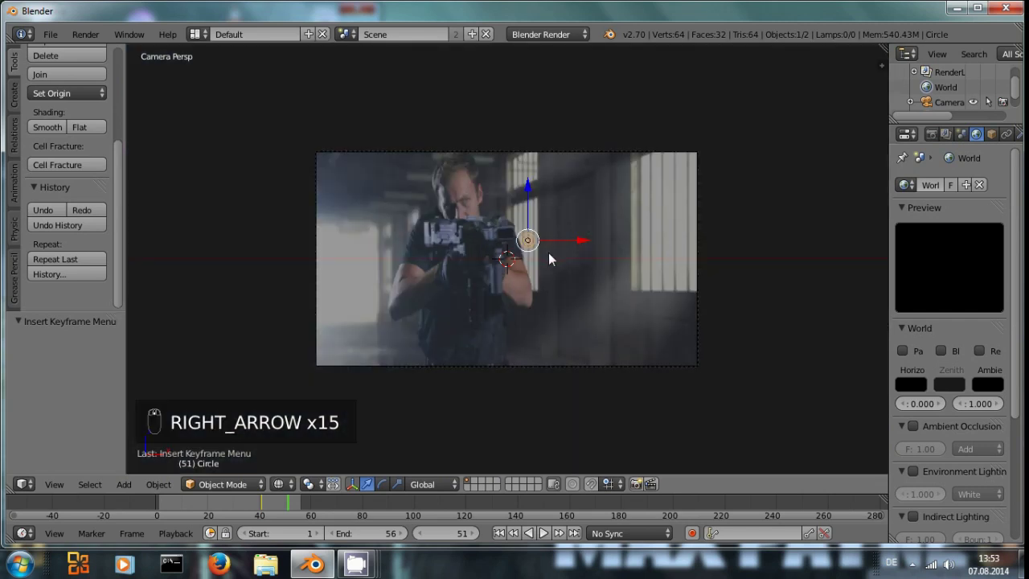
{"action": "key", "text": "Left"}
{"action": "key", "text": "Left"}
{"action": "key", "text": "Left"}
{"action": "key", "text": "Left"}
{"action": "key", "text": "Left"}
{"action": "key", "text": "Left"}
{"action": "key", "text": "Left"}
{"action": "key", "text": "Left"}
{"action": "key", "text": "Left"}
{"action": "key", "text": "Left"}
{"action": "key", "text": "Left"}
{"action": "key", "text": "Left"}
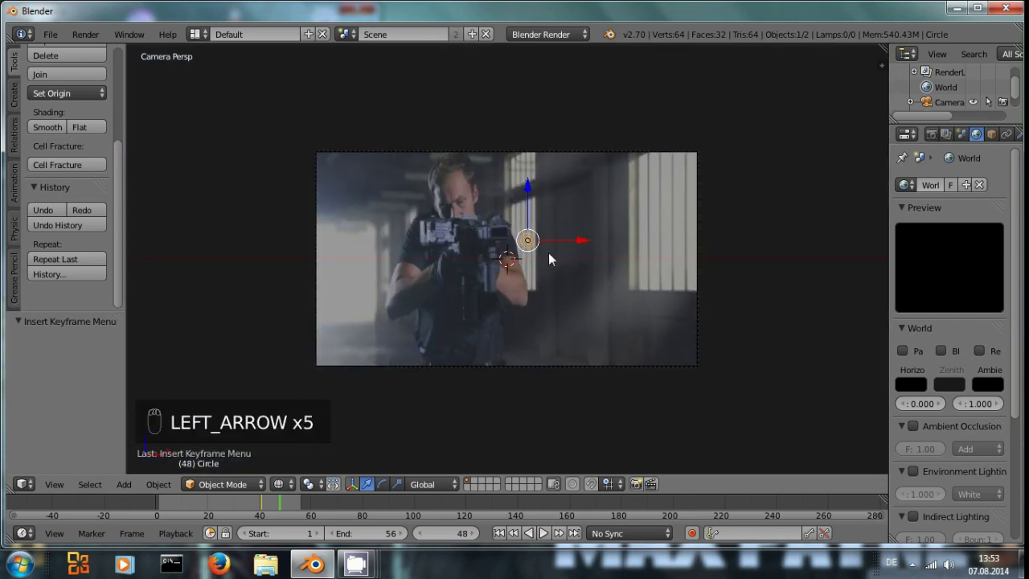
{"action": "key", "text": "Right"}
{"action": "key", "text": "Right"}
{"action": "key", "text": "Right"}
{"action": "key", "text": "Right"}
{"action": "key", "text": "Right"}
{"action": "key", "text": "Right"}
{"action": "key", "text": "Right"}
{"action": "key", "text": "Right"}
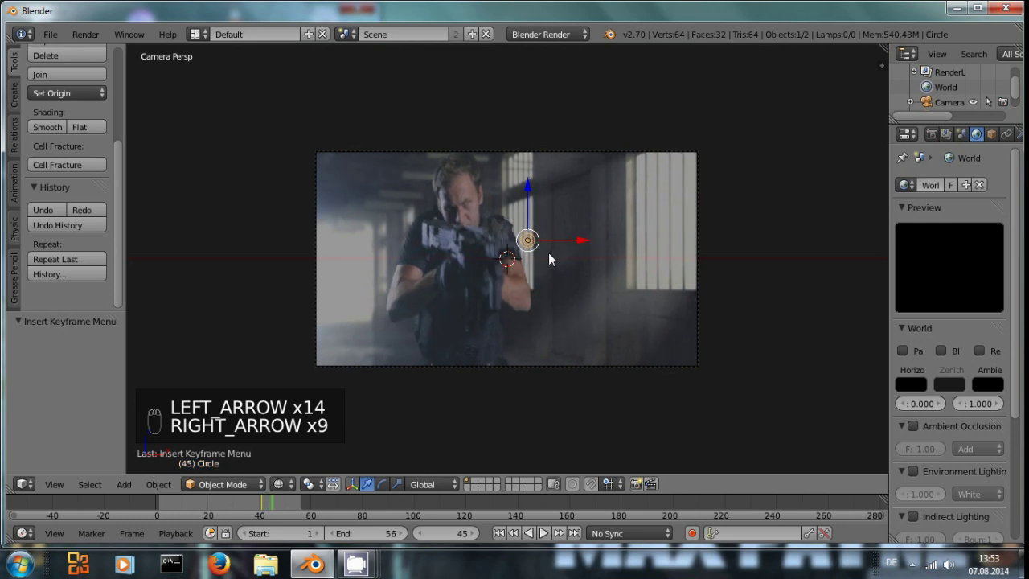
{"action": "key", "text": "Right"}
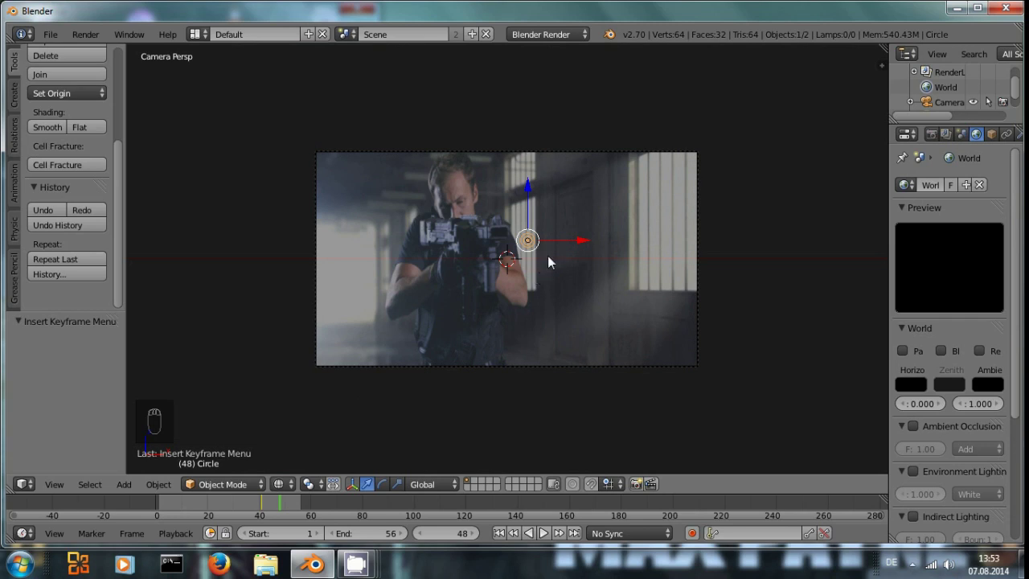
Step: Scale the ring up by about 40.13 so it extends beyond the camera frame, and insert a Scaling keyframe at frame 48
{"action": "key", "text": "s"}
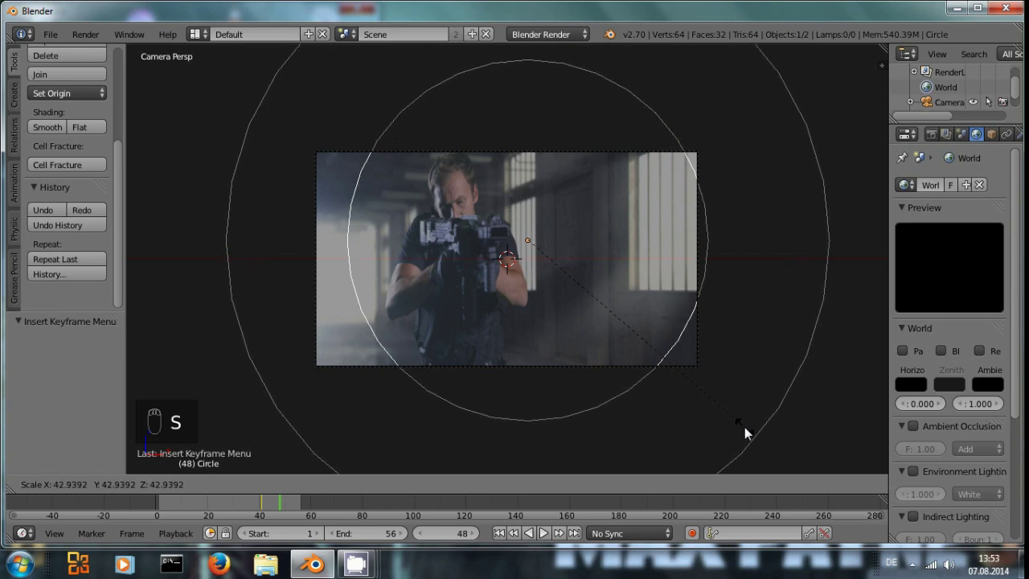
{"action": "left_click", "coordinate": [730, 415]}
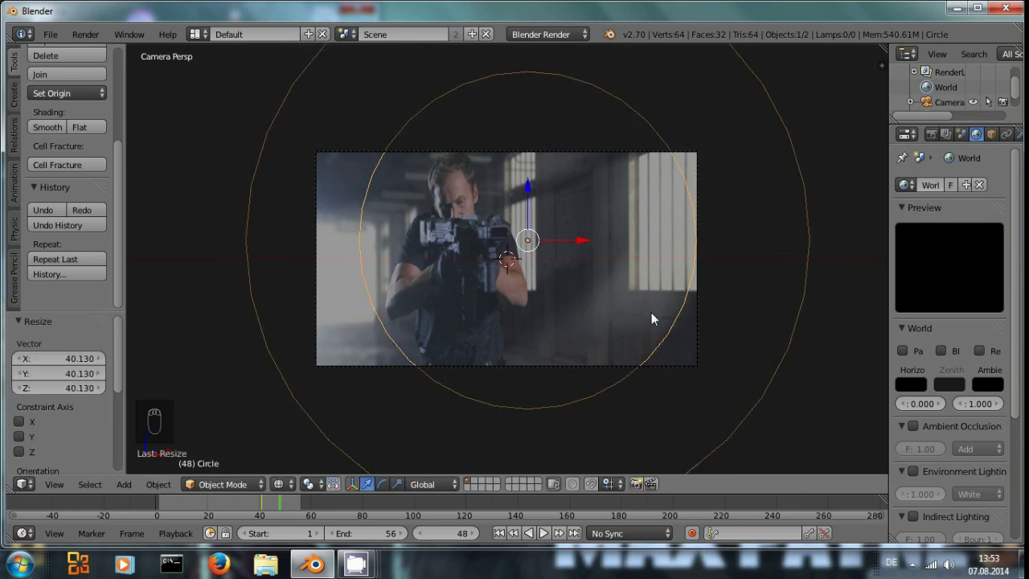
{"action": "key", "text": "i"}
{"action": "left_click", "coordinate": [625, 275]}
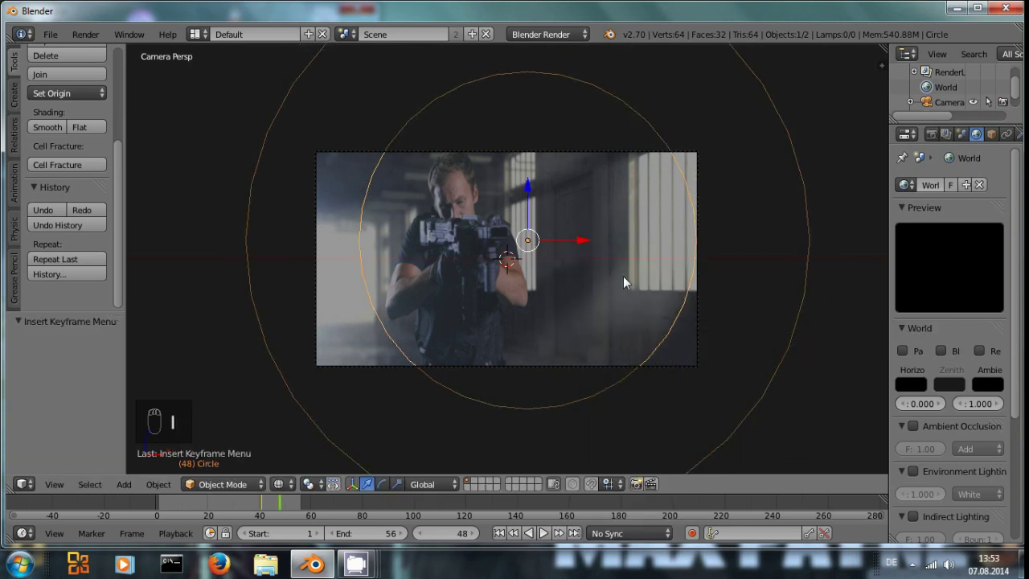
Step: Play the animation from the first frame to check how the ring expands
{"action": "key", "text": "ctrl+shift+Down"}
{"action": "key", "text": "alt+a"}
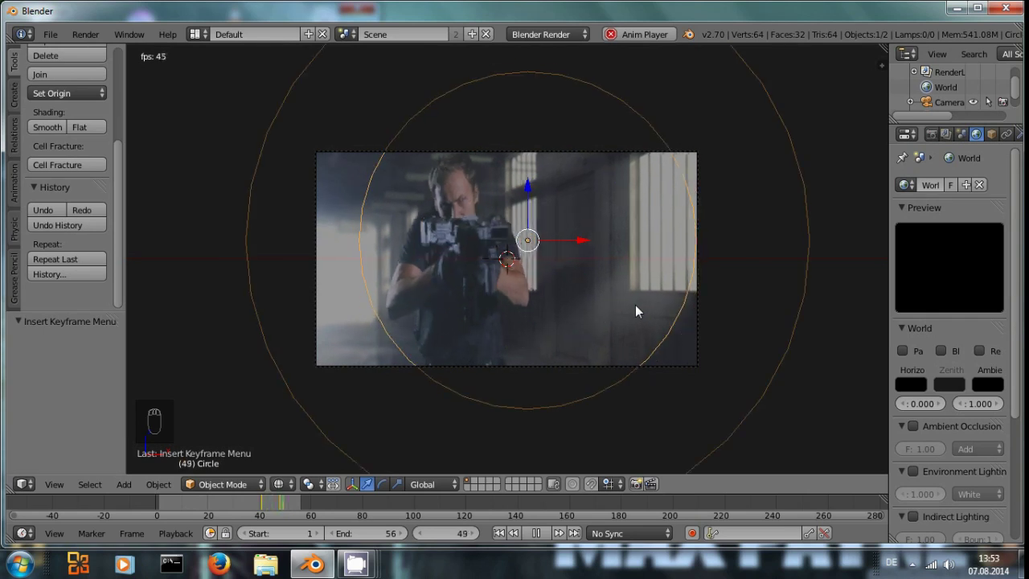
{"action": "key", "text": "alt+a"}
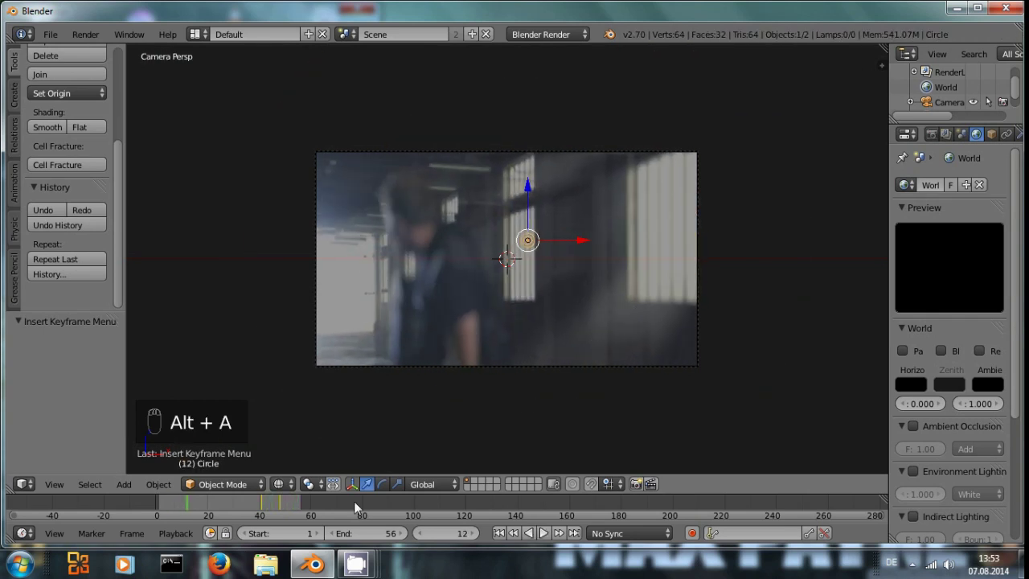
Step: At frame 49, scale the ring down by about 0.029 to muzzle size and insert a Scaling keyframe
{"action": "left_click", "coordinate": [282, 501]}
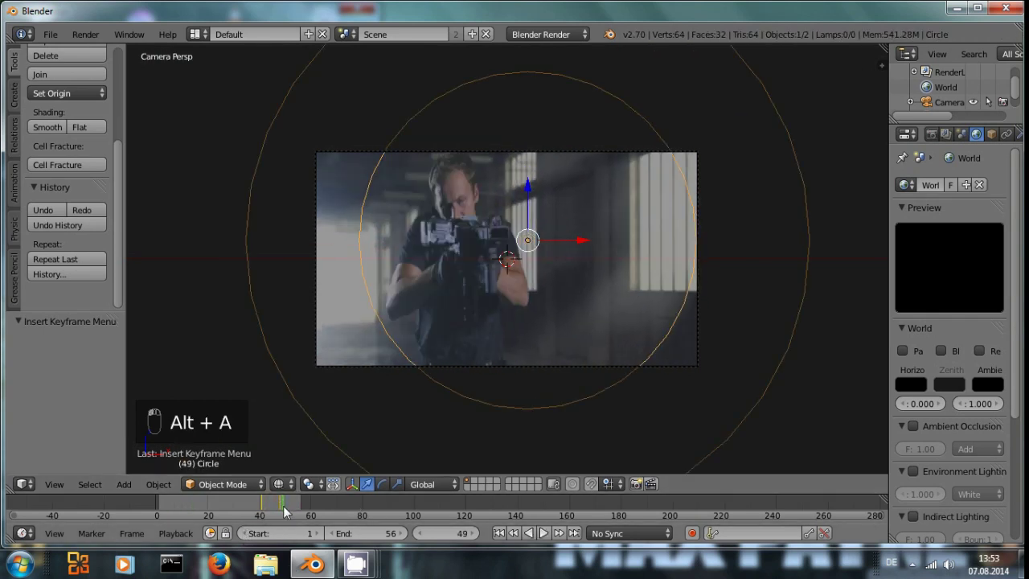
{"action": "key", "text": "Left"}
{"action": "key", "text": "Right"}
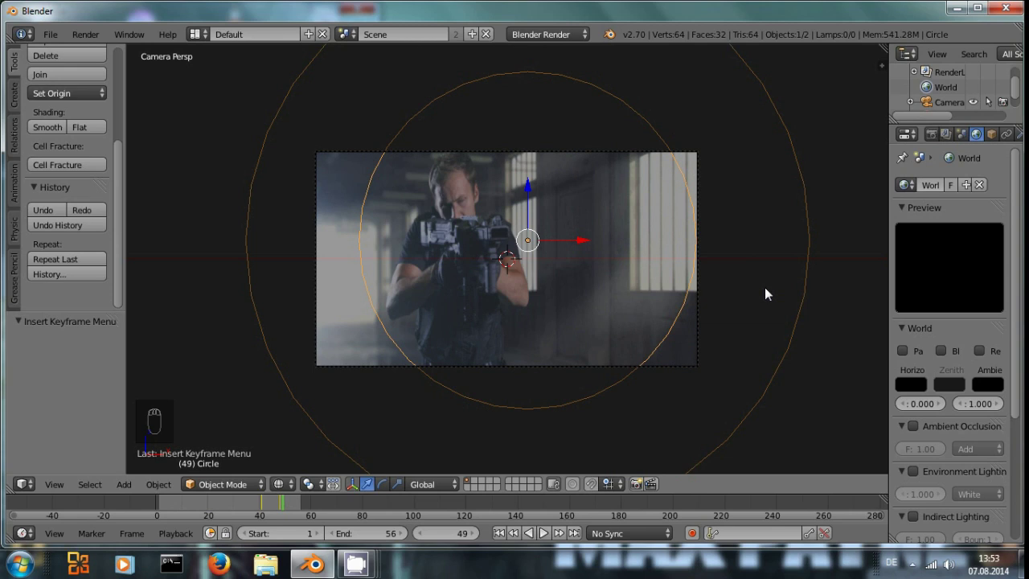
{"action": "key", "text": "a"}
{"action": "key", "text": "s"}
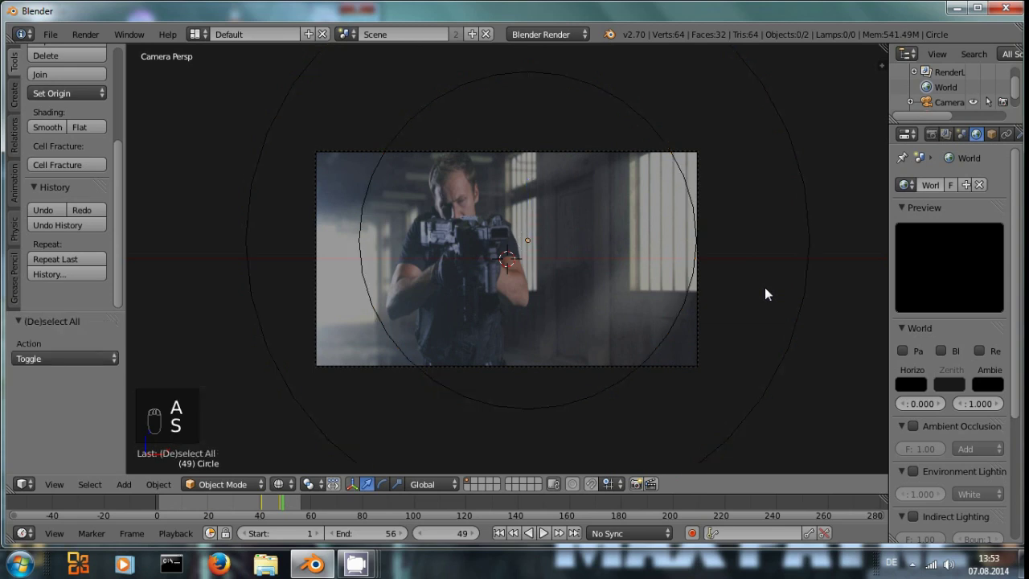
{"action": "key", "text": "Escape"}
{"action": "right_click", "coordinate": [561, 406]}
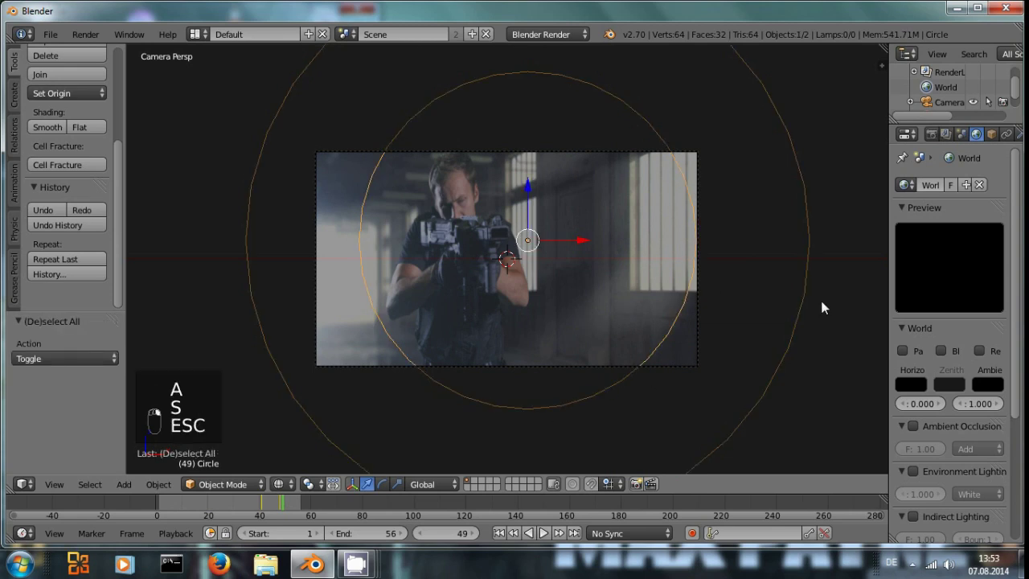
{"action": "key", "text": "s"}
{"action": "key", "text": "s"}
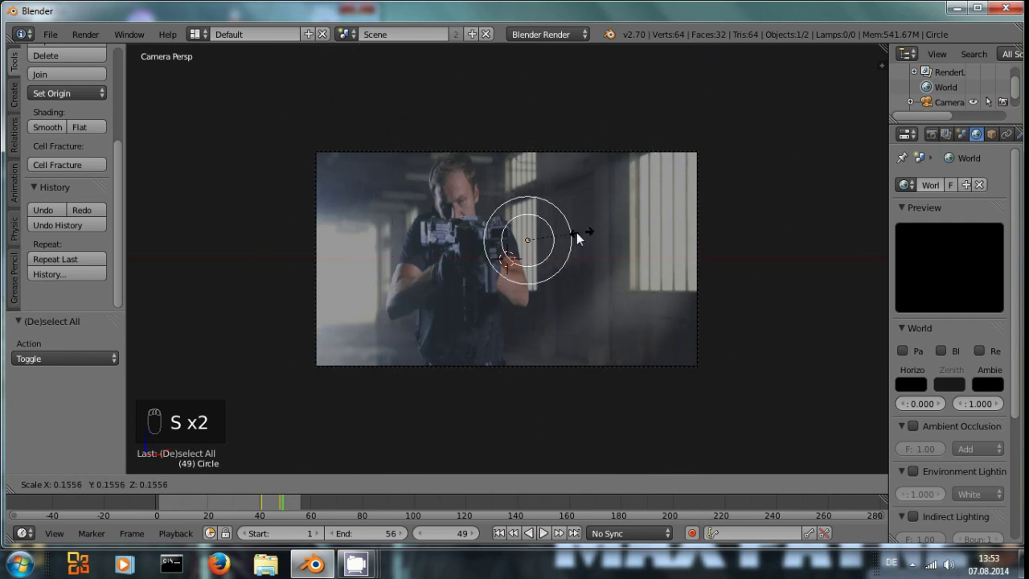
{"action": "left_click", "coordinate": [538, 238]}
{"action": "key", "text": "i"}
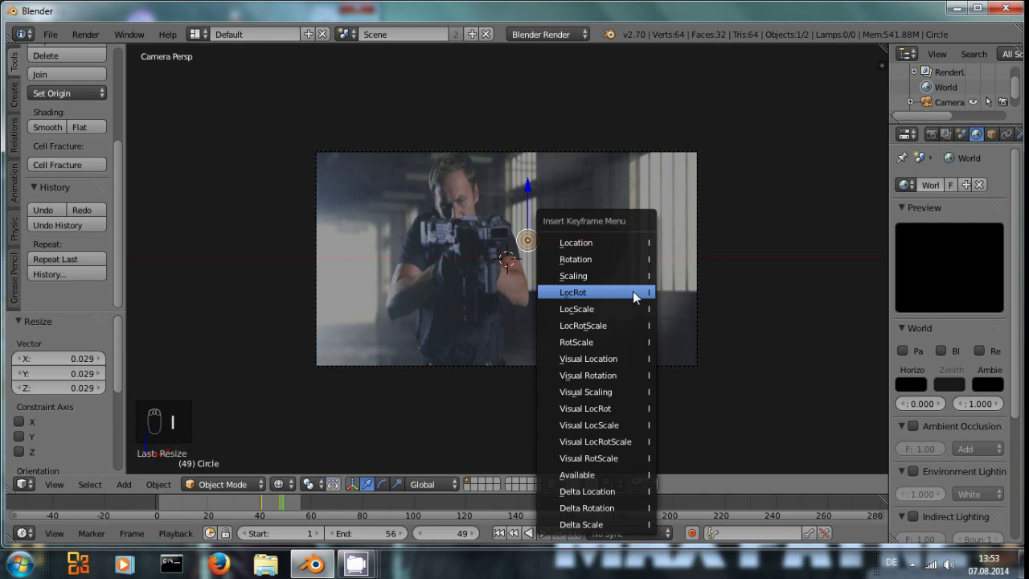
{"action": "left_click", "coordinate": [642, 276]}
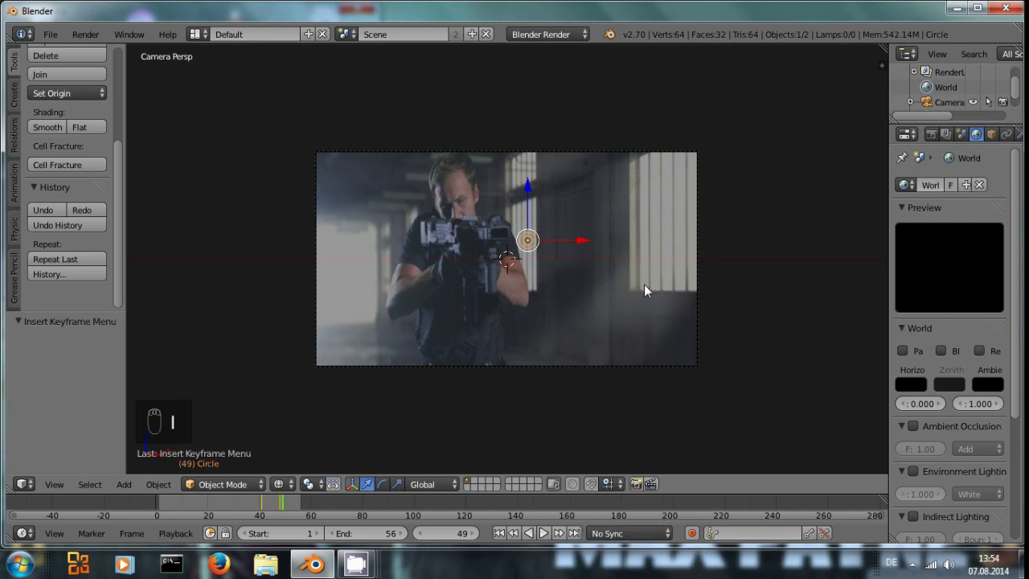
Step: Replay the animation from the start and scrub around frames 46 and 47 to check the ring's expansion and collapse
{"action": "key", "text": "Left"}
{"action": "key", "text": "ctrl+shift+Down"}
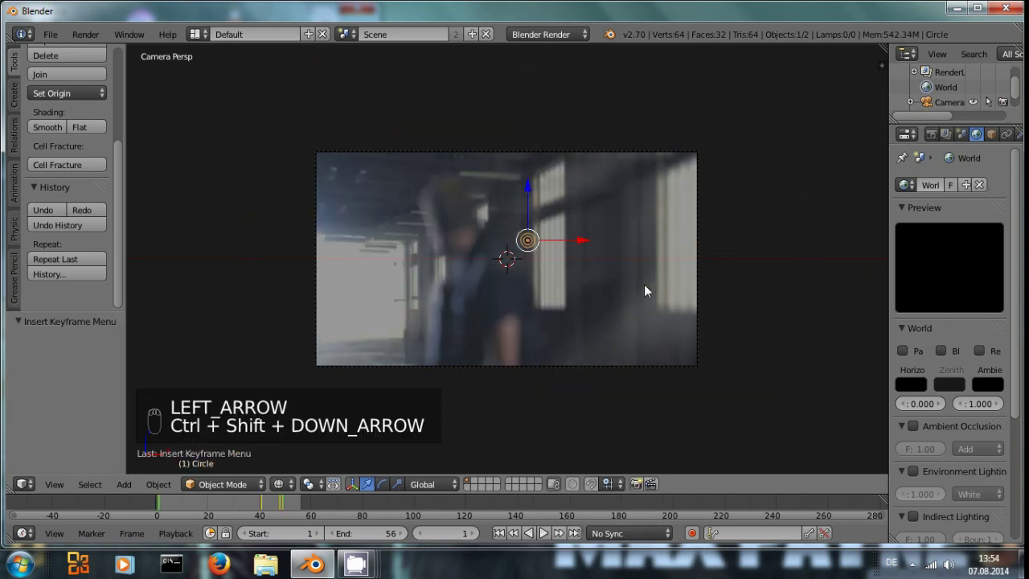
{"action": "key", "text": "alt+a"}
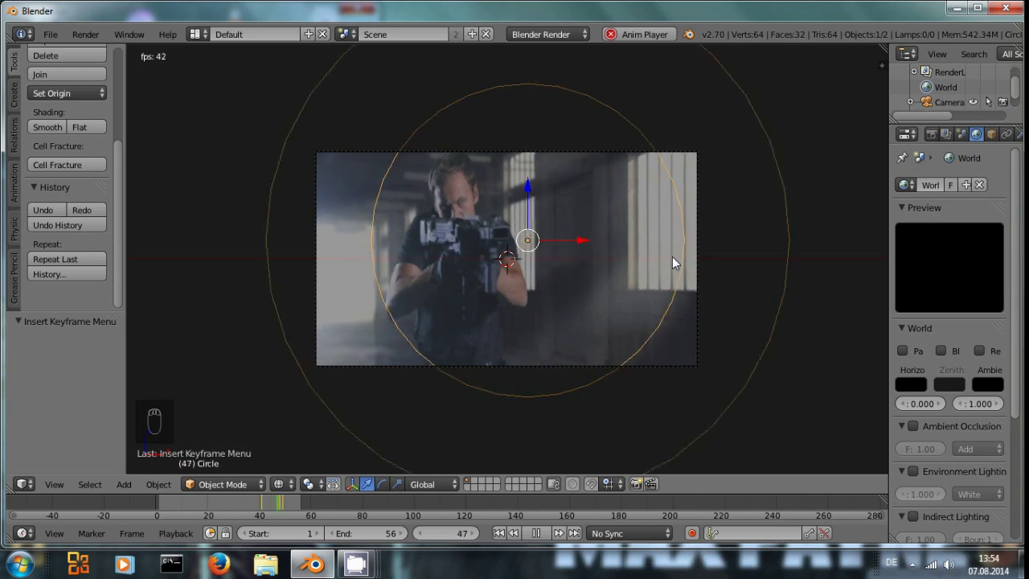
{"action": "key", "text": "alt+a"}
{"action": "left_click", "coordinate": [278, 509]}
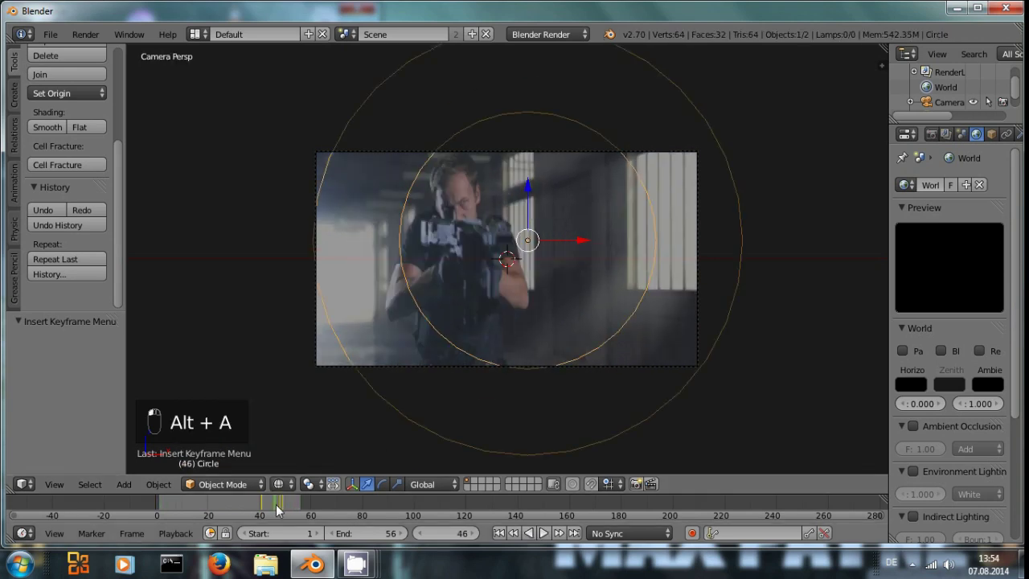
Step: In the Dope Sheet, move the ring's scaling keyframes from frames 48 and 49 to frames 50 and 51
{"action": "left_click", "coordinate": [31, 486]}
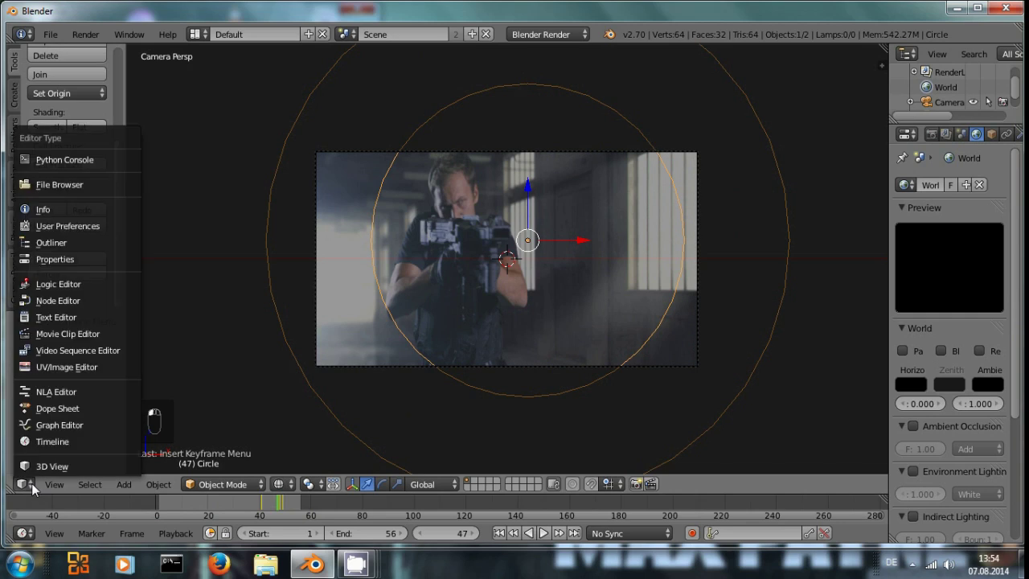
{"action": "left_click", "coordinate": [51, 410]}
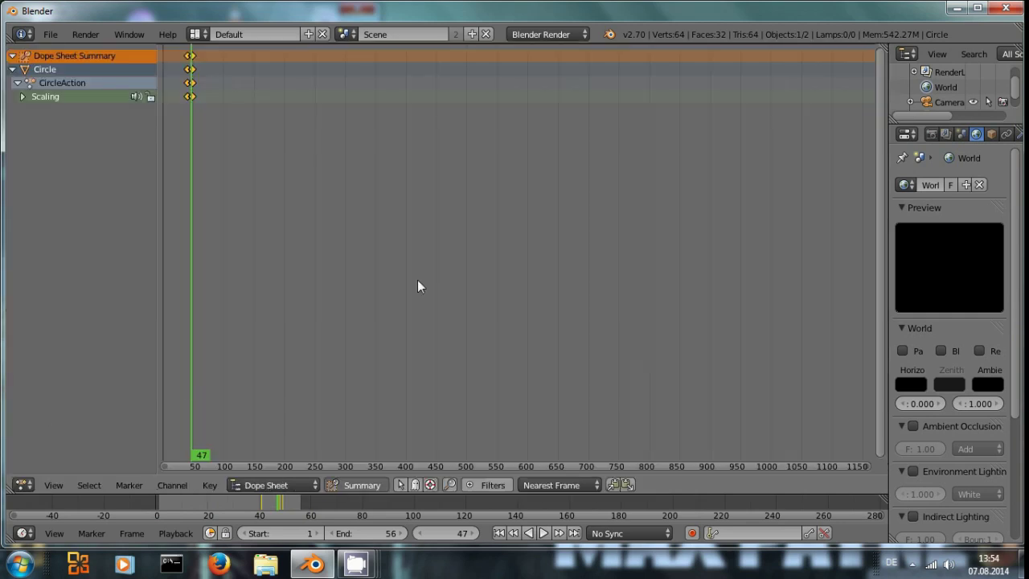
{"action": "scroll", "coordinate": [251, 183], "scroll_direction": "up", "scroll_amount": 3}
{"action": "middle_click_drag", "start_coordinate": [248, 184], "coordinate": [574, 196]}
{"action": "scroll", "coordinate": [424, 135], "scroll_direction": "up", "scroll_amount": 16}
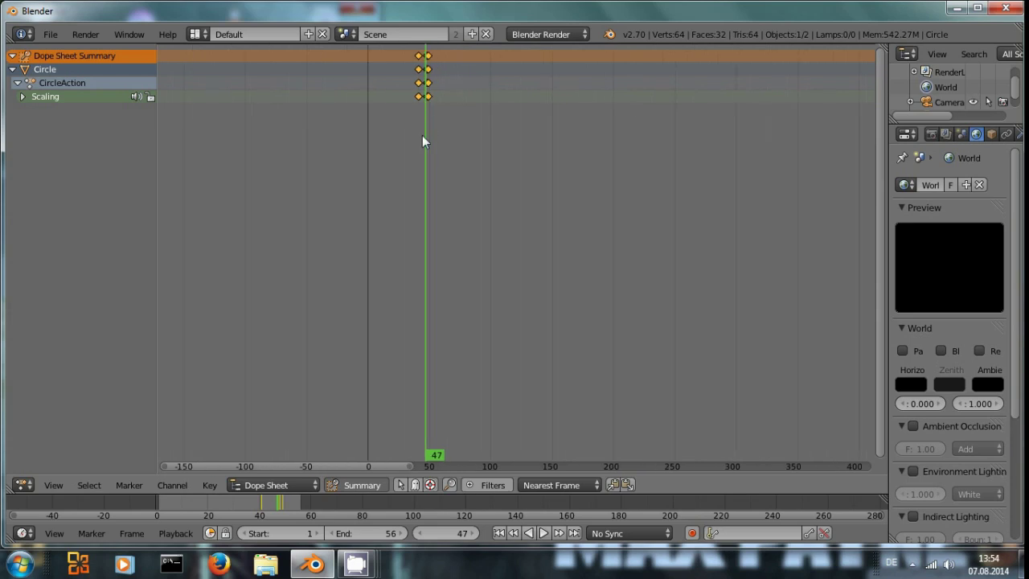
{"action": "scroll", "coordinate": [424, 135], "scroll_direction": "up", "scroll_amount": 7}
{"action": "middle_click_drag", "start_coordinate": [283, 135], "coordinate": [556, 152]}
{"action": "scroll", "coordinate": [667, 155], "scroll_direction": "up", "scroll_amount": 6}
{"action": "scroll", "coordinate": [489, 98], "scroll_direction": "up", "scroll_amount": 2}
{"action": "left_click", "coordinate": [496, 97]}
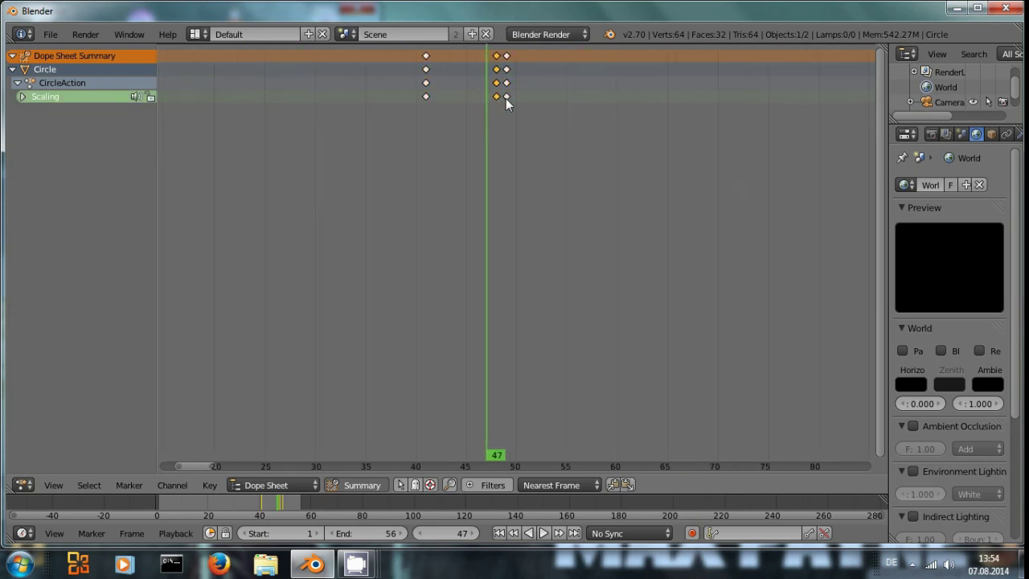
{"action": "key", "text": "g"}
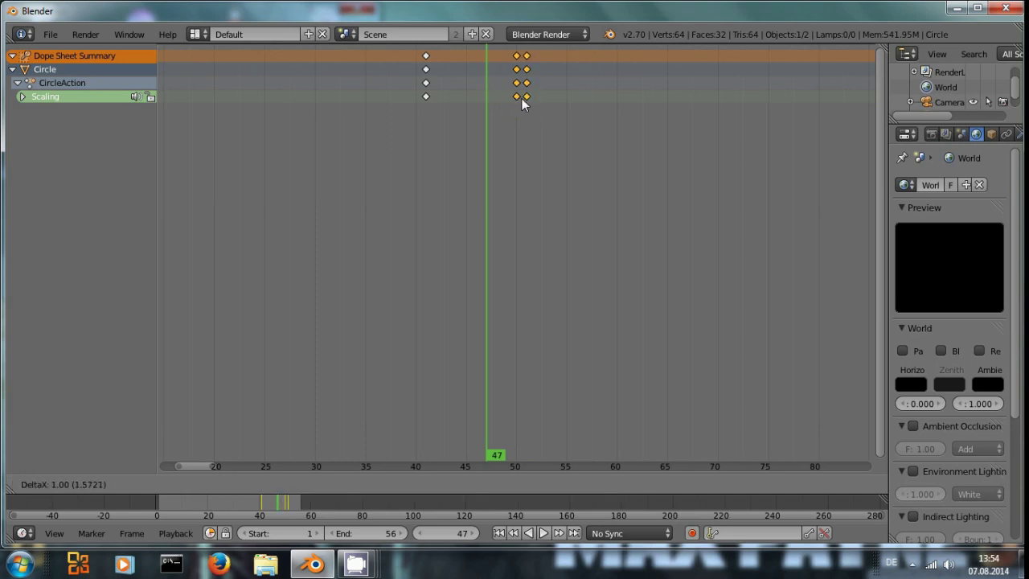
{"action": "left_click", "coordinate": [522, 98]}
Step: Switch the Dope Sheet area back to the 3D View, rejoining the accidentally split area
{"action": "left_click_drag", "start_coordinate": [11, 485], "coordinate": [14, 475]}
{"action": "left_click", "coordinate": [23, 487]}
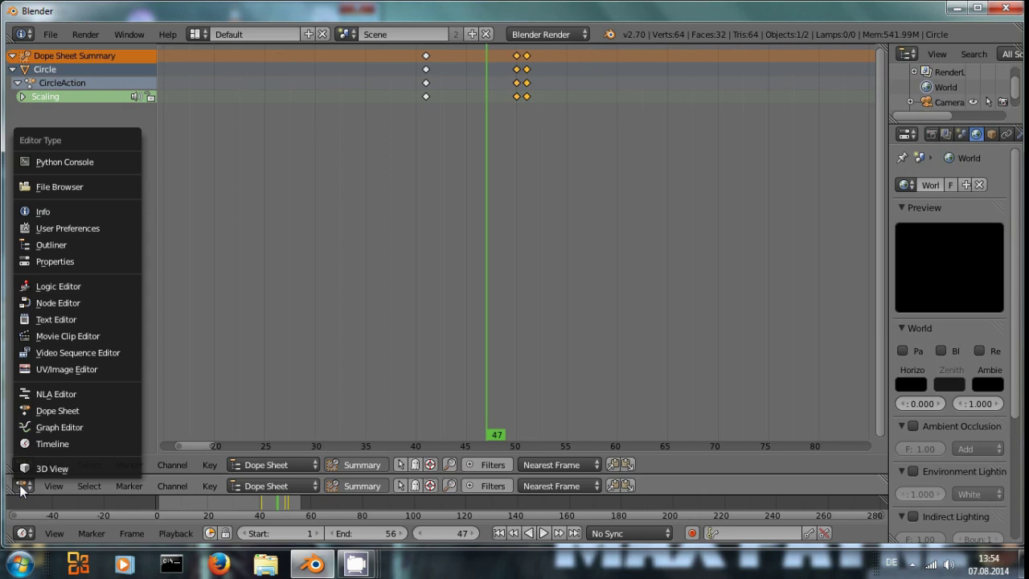
{"action": "left_click", "coordinate": [30, 487]}
{"action": "left_click_drag", "start_coordinate": [8, 473], "coordinate": [11, 487]}
{"action": "left_click", "coordinate": [23, 485]}
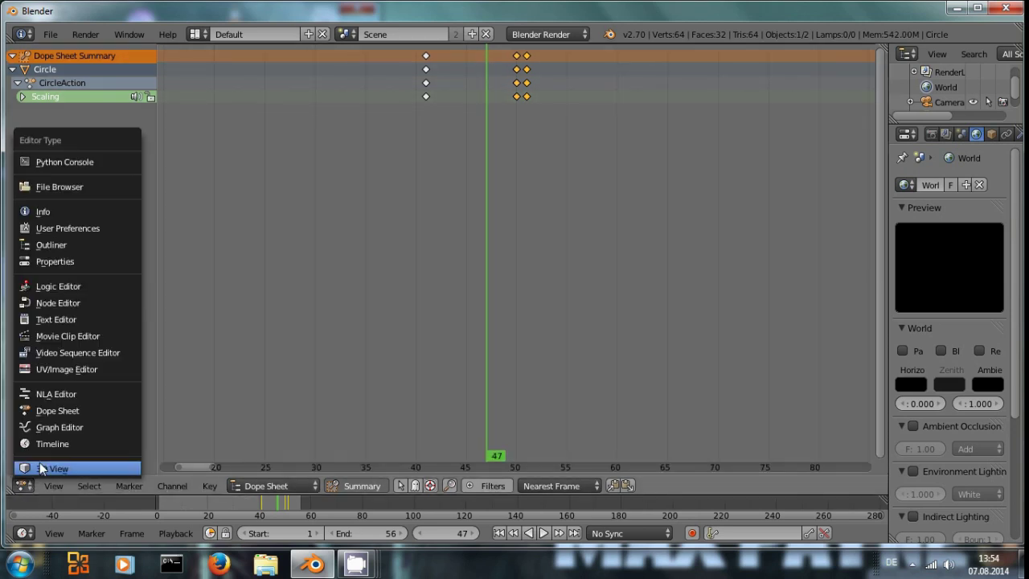
{"action": "left_click", "coordinate": [40, 467]}
Step: Play the animation from the first frame to check the slower ring expansion
{"action": "key", "text": "ctrl+shift+Down"}
{"action": "key", "text": "alt+a"}
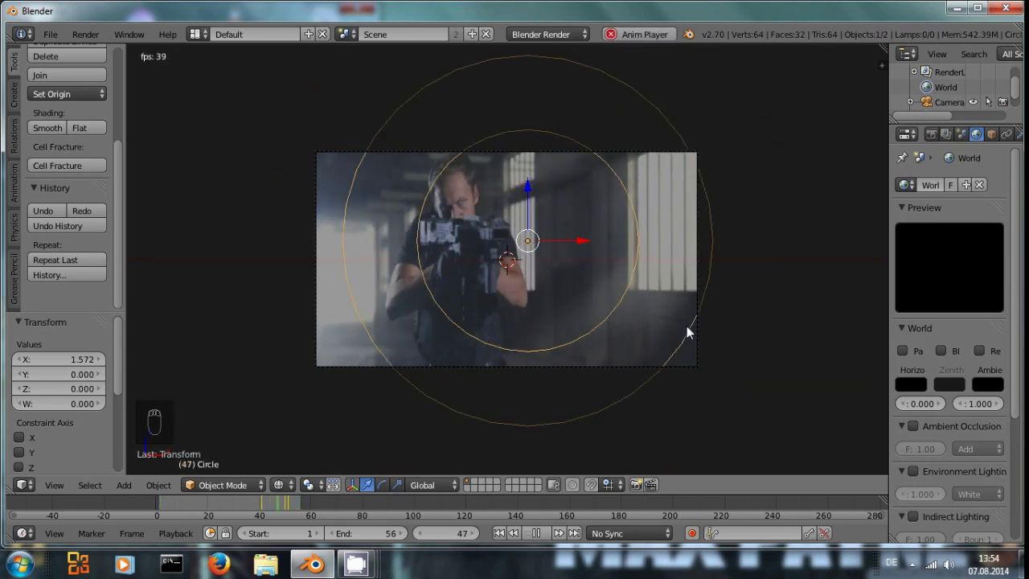
{"action": "key", "text": "alt+a"}
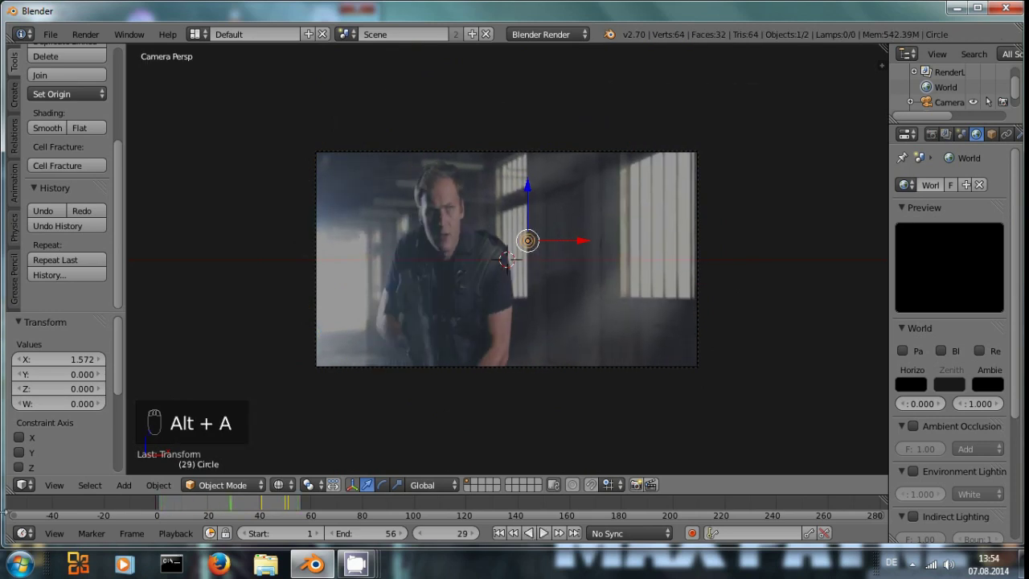
Step: Shift the last two scaling keyframes one frame earlier in the Dope Sheet, then return to the 3D View
{"action": "left_click", "coordinate": [24, 484]}
{"action": "left_click", "coordinate": [70, 410]}
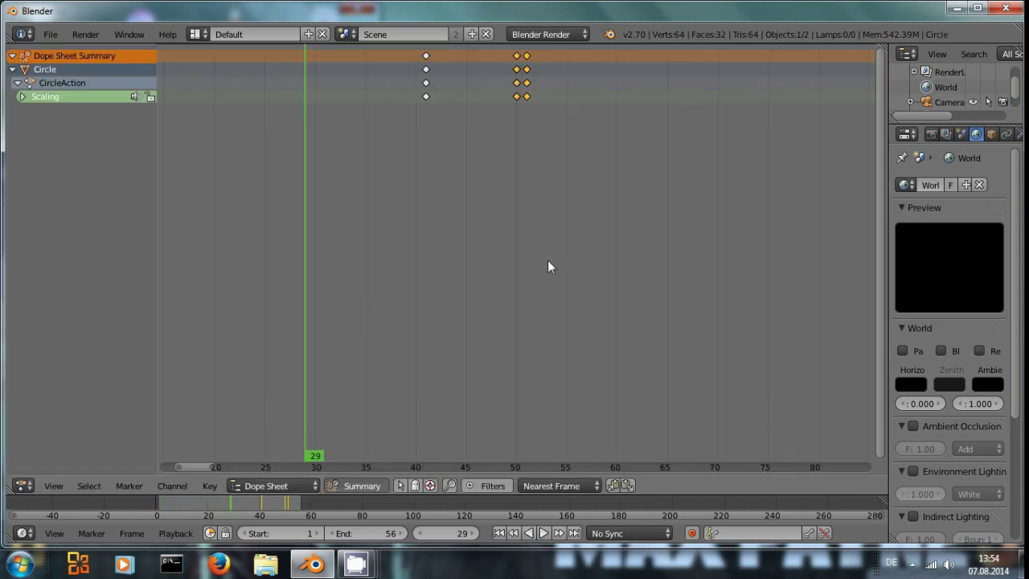
{"action": "key", "text": "g"}
{"action": "left_click", "coordinate": [480, 68]}
{"action": "left_click", "coordinate": [24, 486]}
{"action": "left_click", "coordinate": [36, 471]}
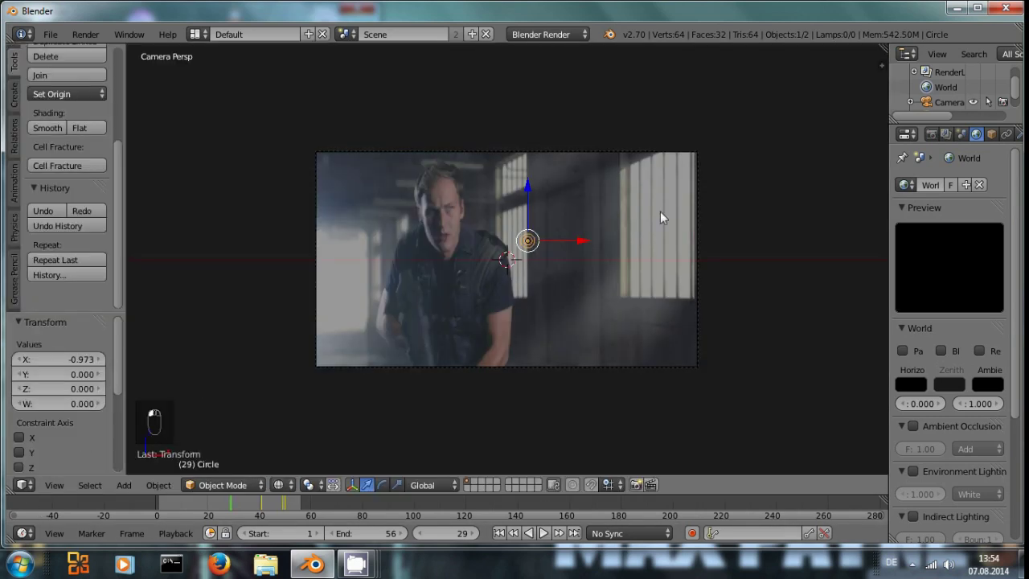
Step: Replay the retimed animation and scrub back to frame 41 to examine the ring at the muzzle
{"action": "key", "text": "alt+a"}
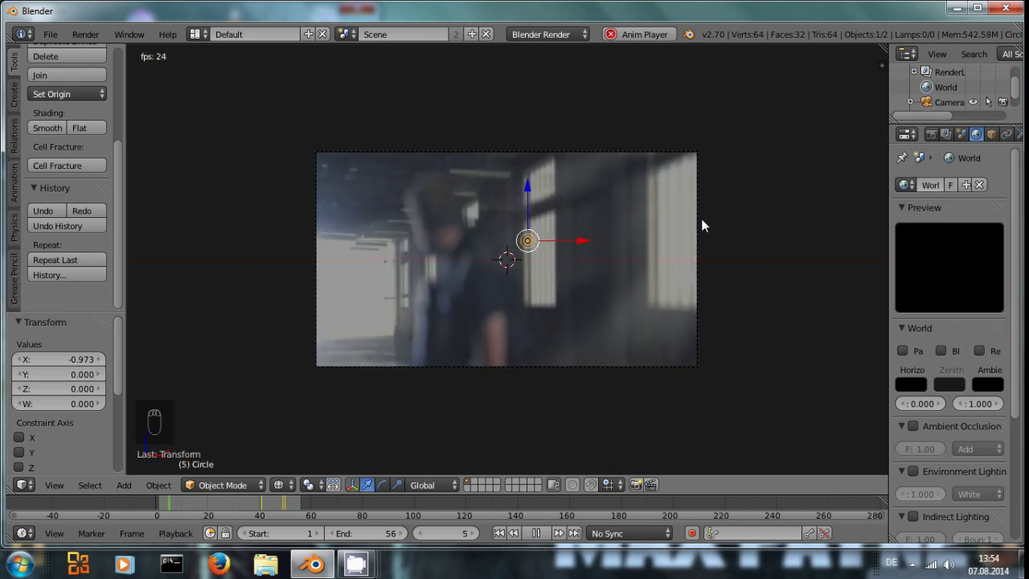
{"action": "key", "text": "alt+a"}
{"action": "mouse_move", "coordinate": [282, 498]}
{"action": "left_mouse_down"}
{"action": "mouse_move", "coordinate": [265, 507]}
{"action": "mouse_move", "coordinate": [314, 507]}
{"action": "mouse_move", "coordinate": [263, 499]}
{"action": "left_mouse_up"}
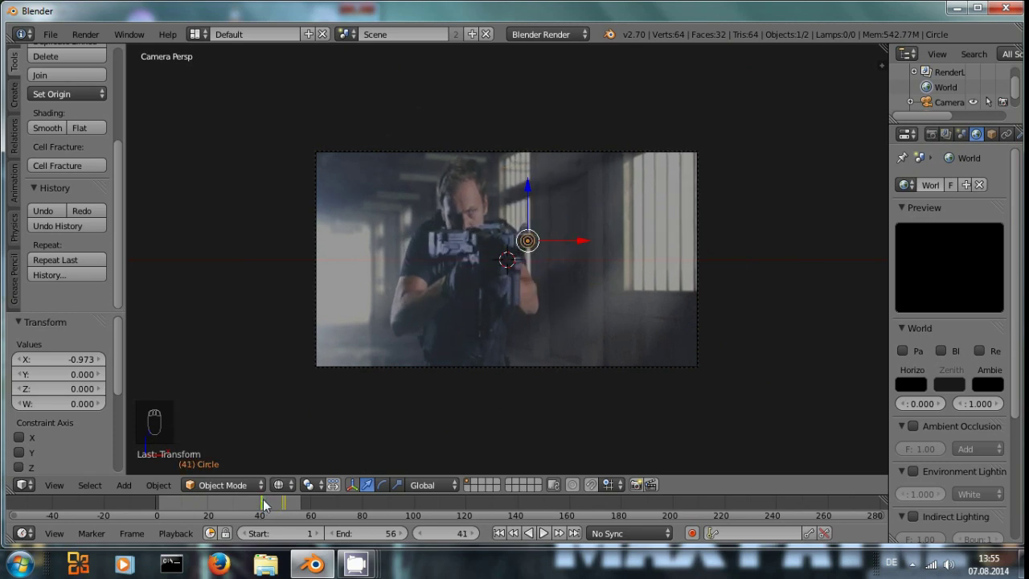
{"action": "key", "text": "alt+a"}
{"action": "key", "text": "Escape"}
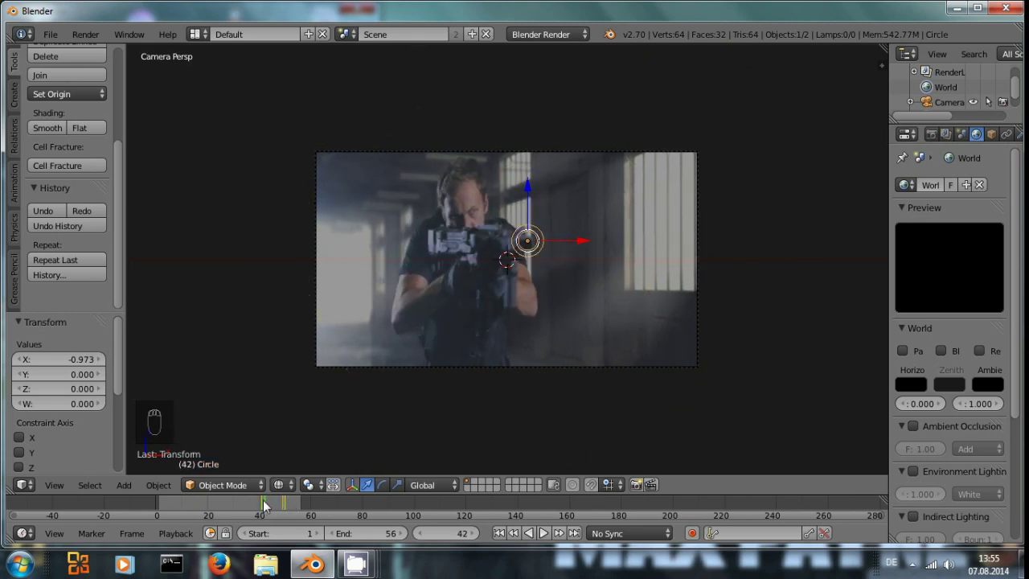
{"action": "scroll", "coordinate": [627, 286], "scroll_direction": "up", "scroll_amount": 3}
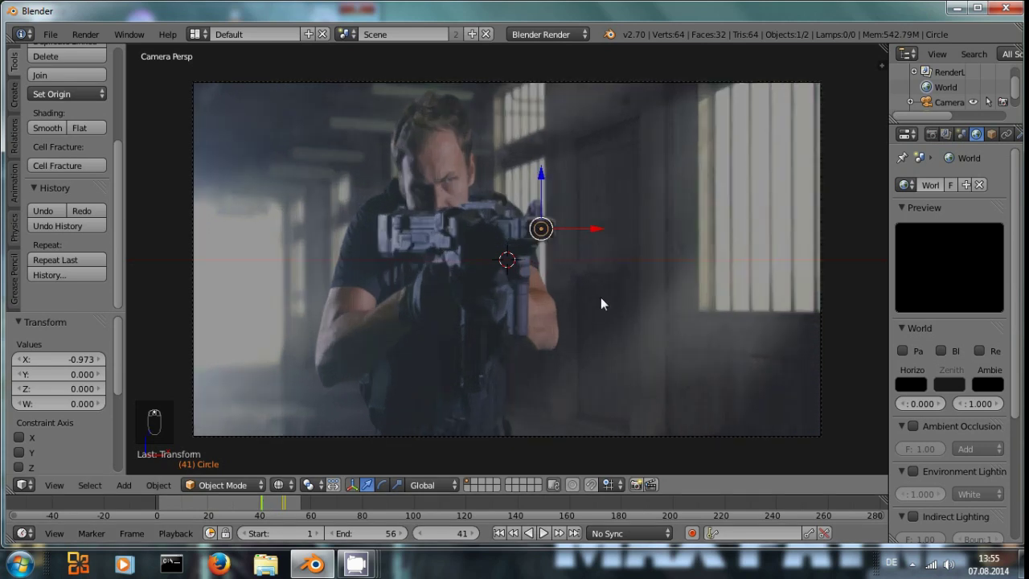
Step: Insert a Location keyframe for the ring at frame 41
{"action": "key", "text": "Left"}
{"action": "key", "text": "Right"}
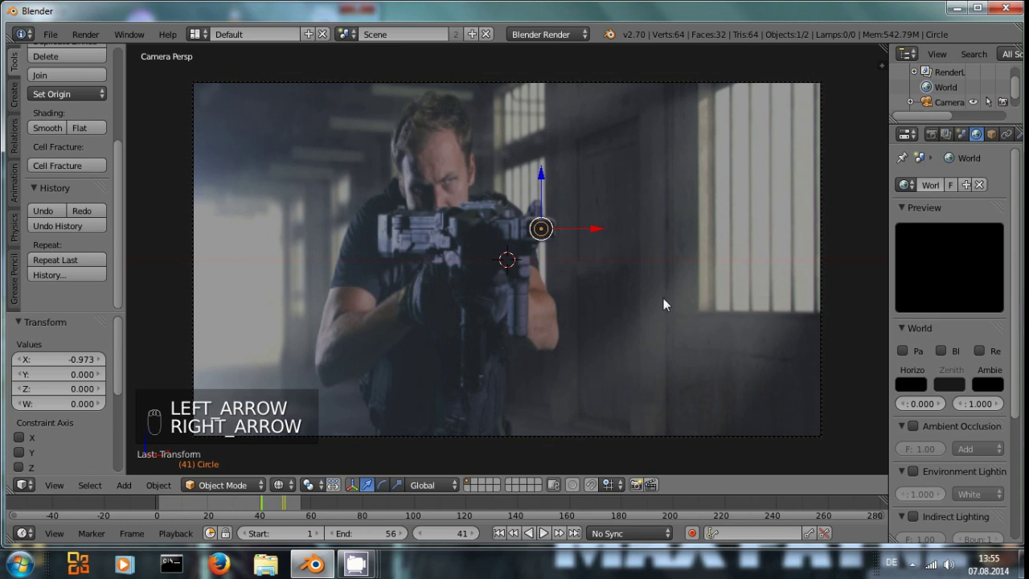
{"action": "scroll", "coordinate": [567, 287], "scroll_direction": "down", "scroll_amount": 1}
{"action": "scroll", "coordinate": [567, 287], "scroll_direction": "up", "scroll_amount": 1}
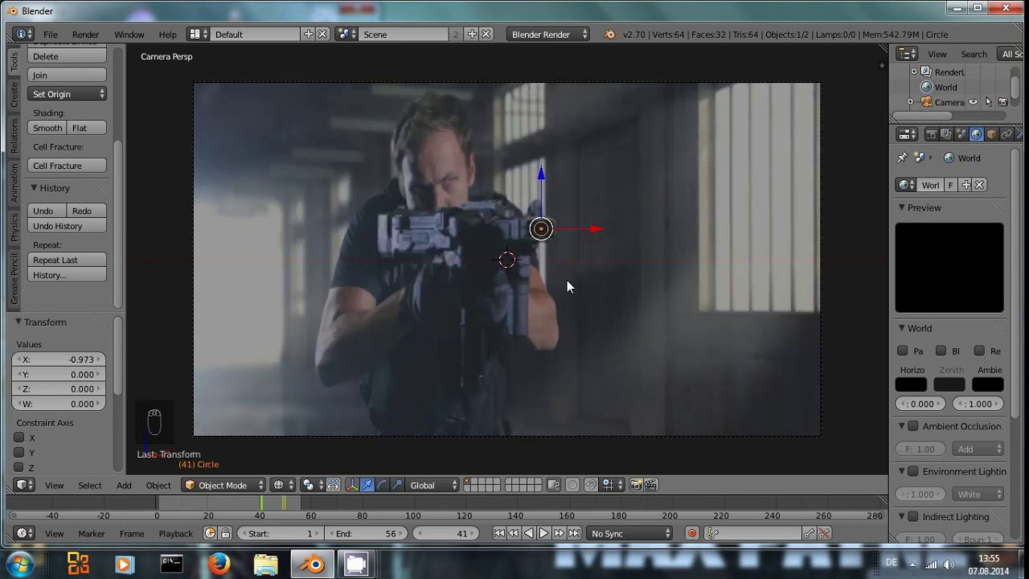
{"action": "scroll", "coordinate": [637, 250], "scroll_direction": "down", "scroll_amount": 1}
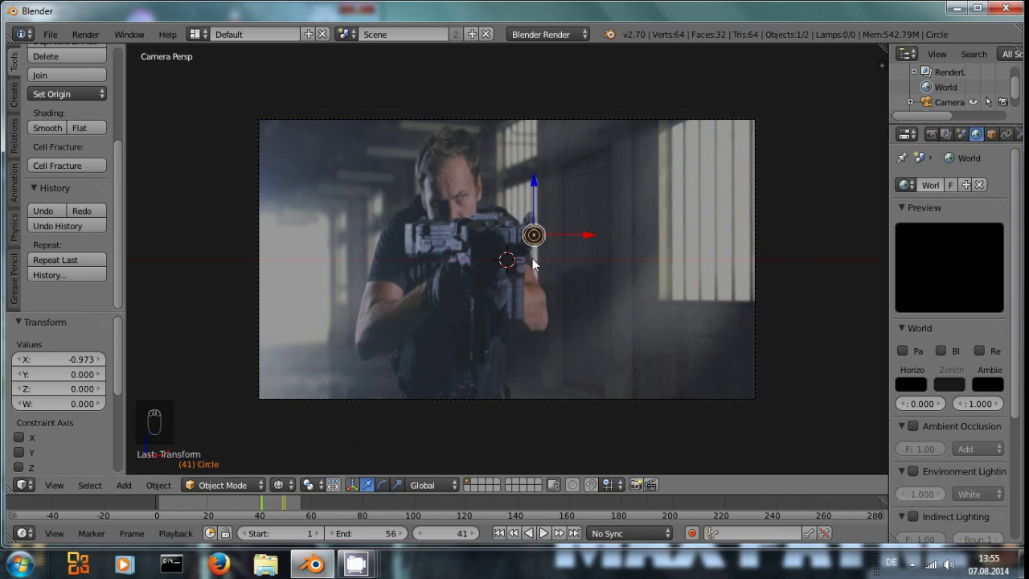
{"action": "scroll", "coordinate": [524, 256], "scroll_direction": "down", "scroll_amount": 1}
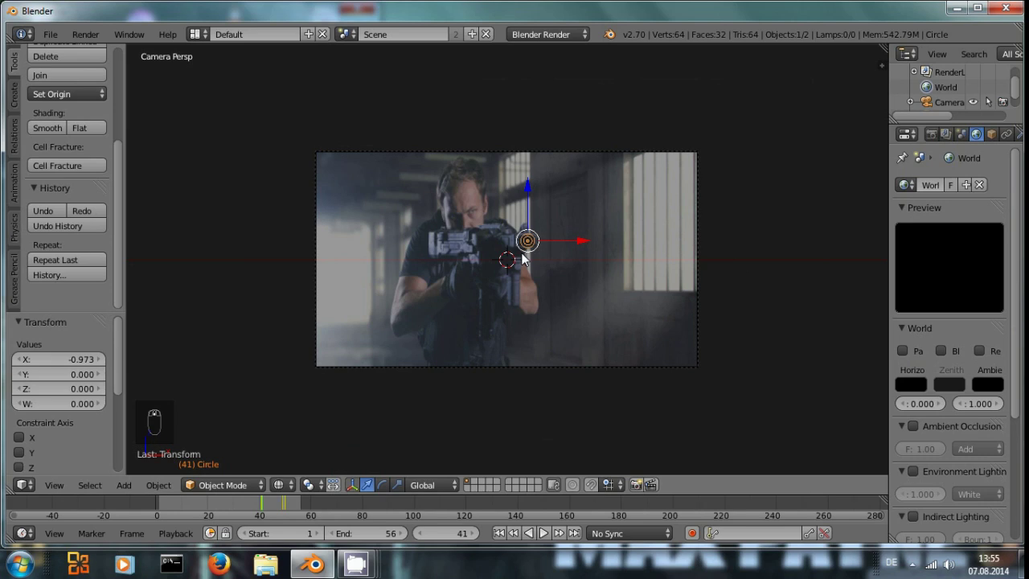
{"action": "scroll", "coordinate": [523, 257], "scroll_direction": "up", "scroll_amount": 1}
{"action": "key", "text": "i"}
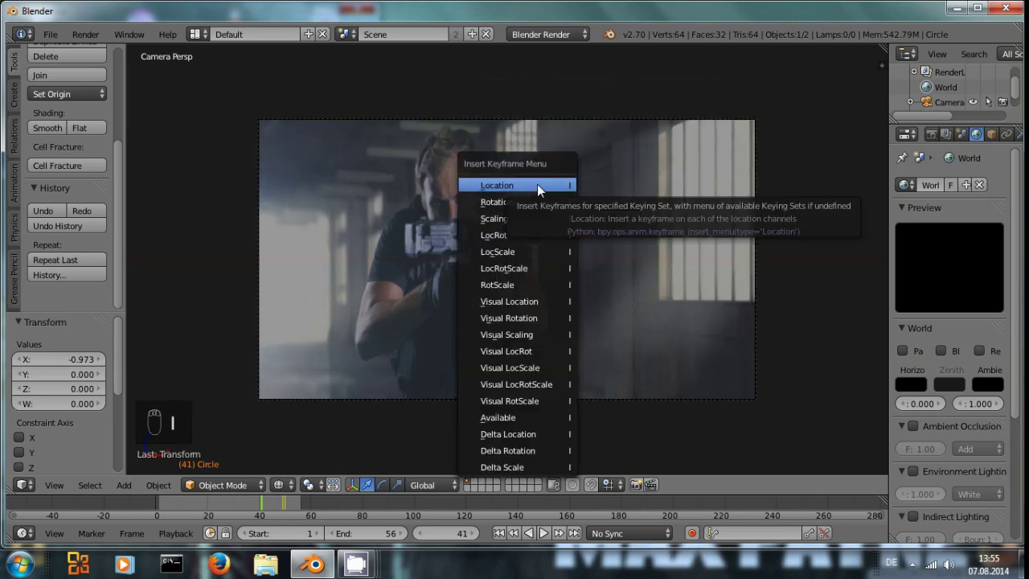
{"action": "left_click", "coordinate": [537, 184]}
Step: Go to frame 49 and insert another Location keyframe for the ring
{"action": "key", "text": "Up"}
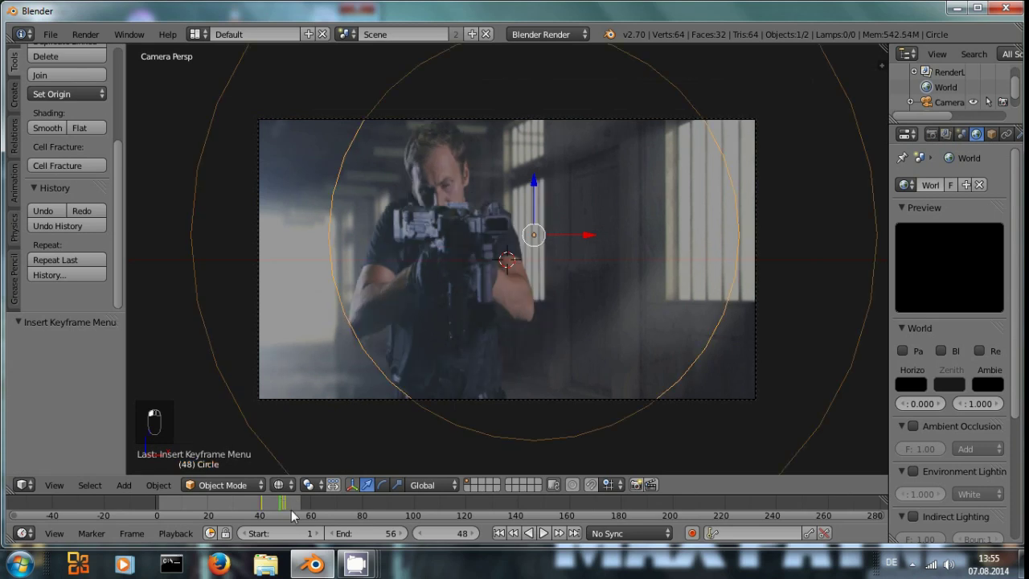
{"action": "key", "text": "Right"}
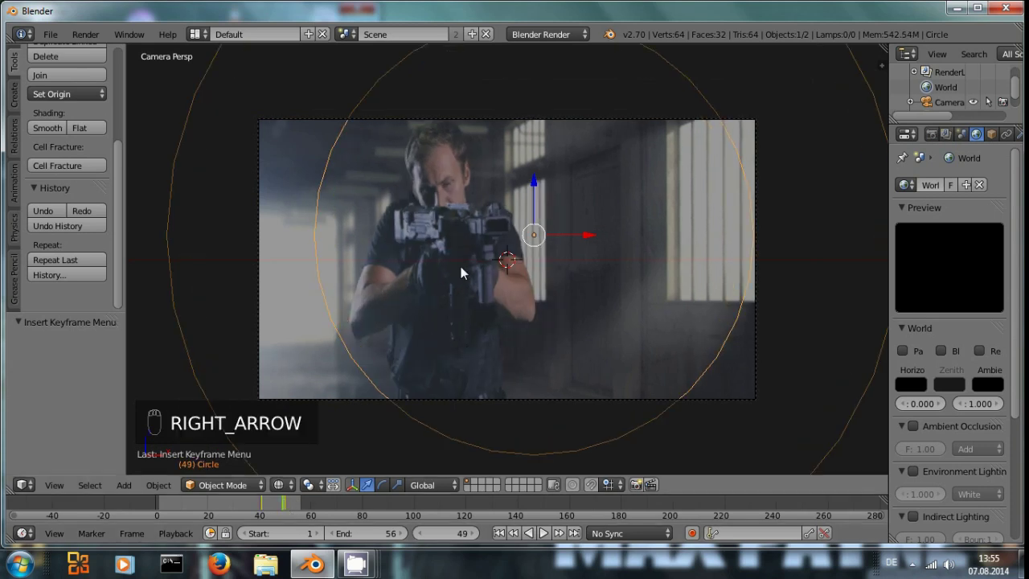
{"action": "key", "text": "i"}
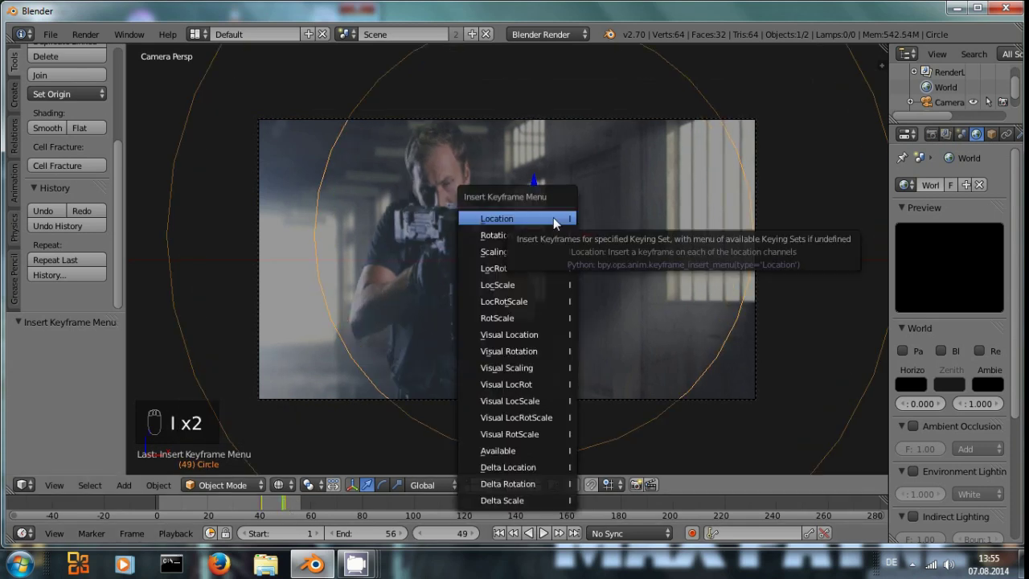
{"action": "left_click", "coordinate": [553, 217]}
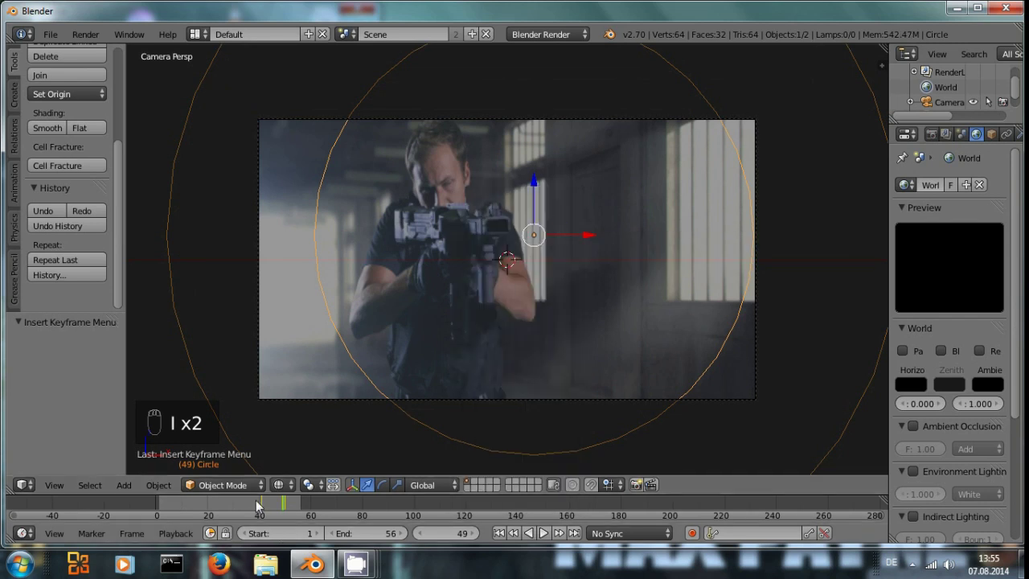
Step: At frame 40, move the ring above the camera frame, about 1.417 in X and 2.947 in Z, and keyframe its location
{"action": "left_click", "coordinate": [266, 504]}
{"action": "key", "text": "Left"}
{"action": "key", "text": "Left"}
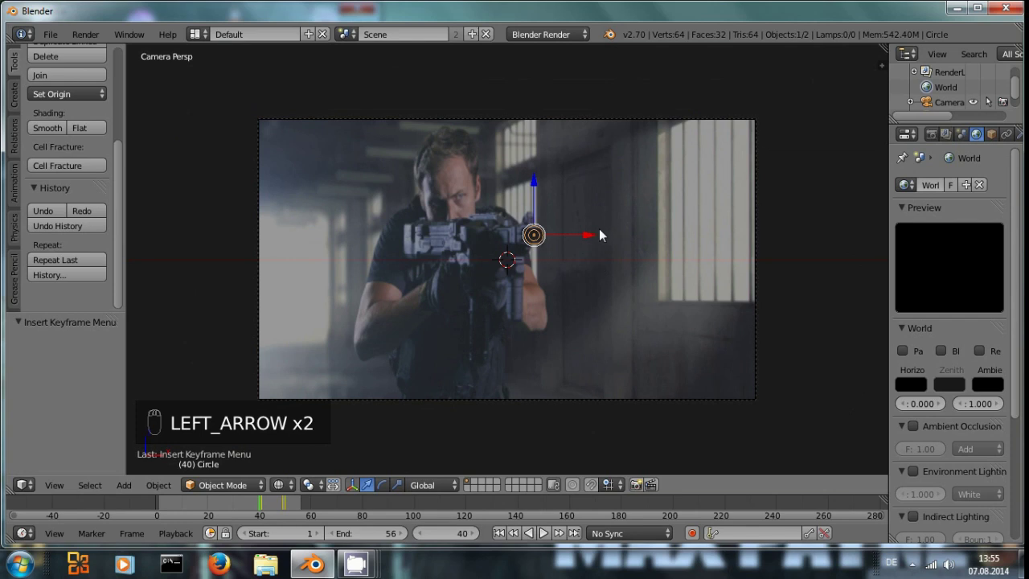
{"action": "scroll", "coordinate": [599, 228], "scroll_direction": "down", "scroll_amount": 2}
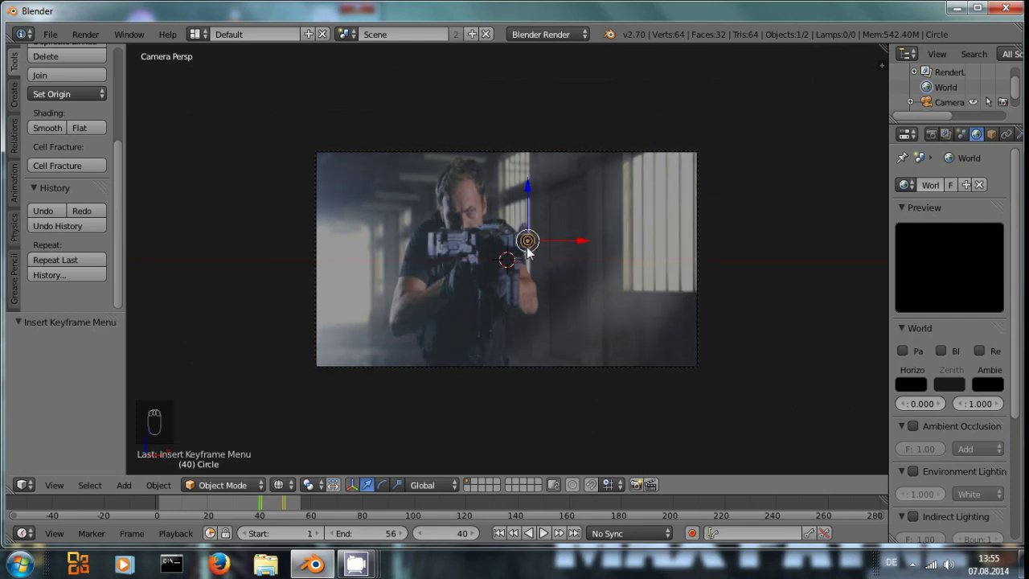
{"action": "key", "text": "g"}
{"action": "left_click", "coordinate": [611, 76]}
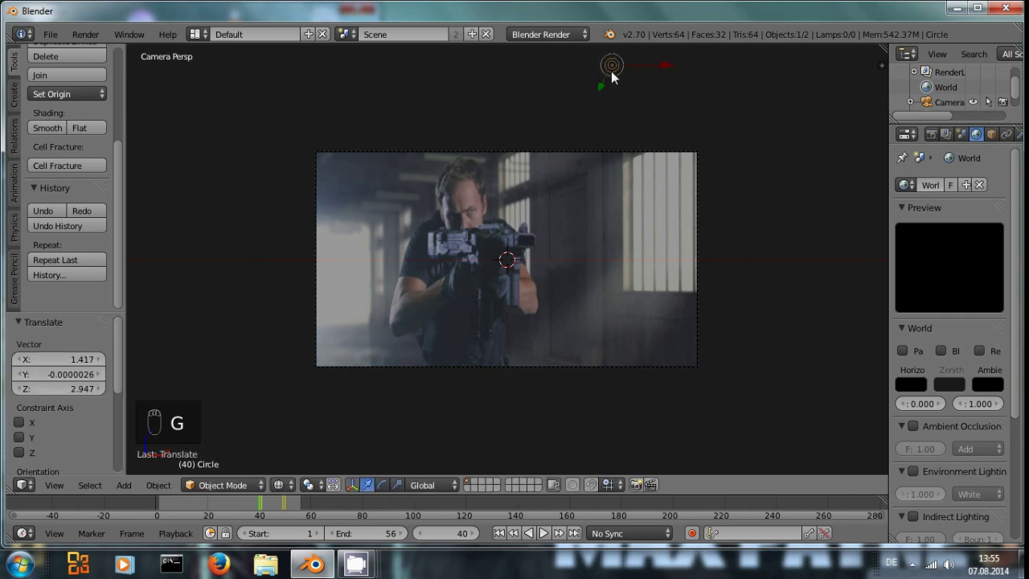
{"action": "key", "text": "i"}
{"action": "left_click", "coordinate": [611, 71]}
Step: At frame 50, move the ring above the camera frame, about 1.632 in X and 2.719 in Z, and keyframe its location
{"action": "left_click", "coordinate": [283, 508]}
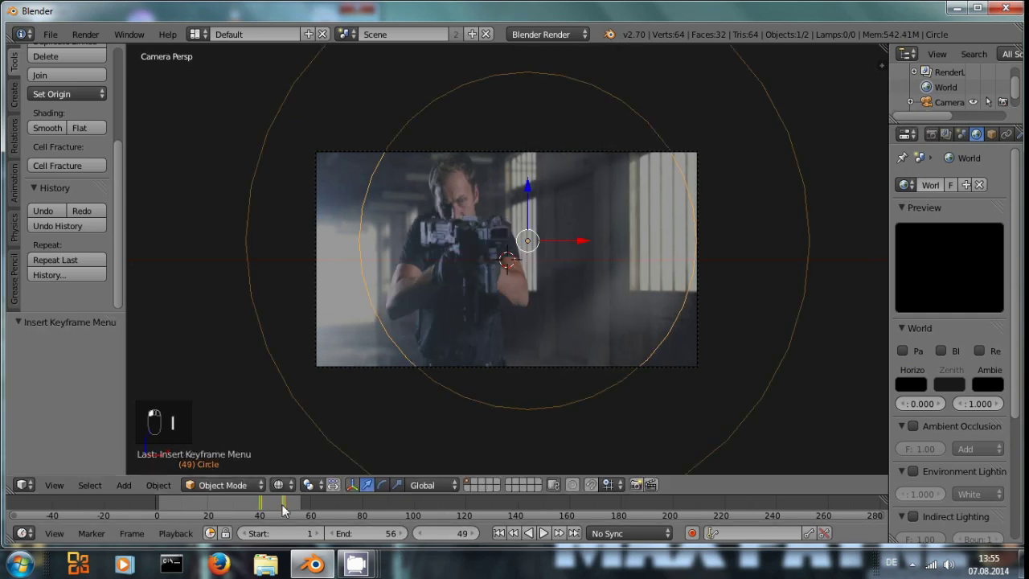
{"action": "key", "text": "Right"}
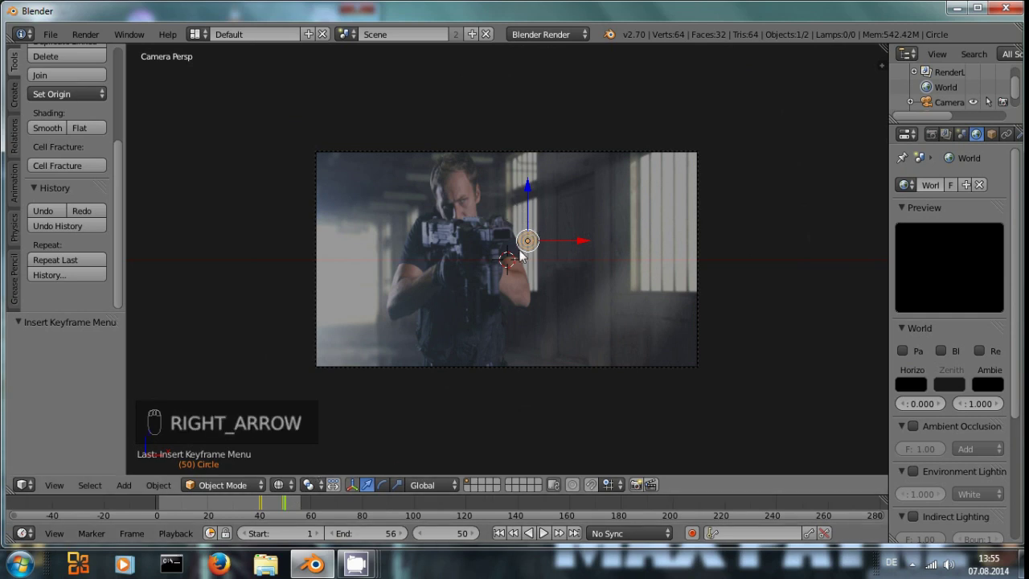
{"action": "key", "text": "g"}
{"action": "left_click", "coordinate": [616, 93]}
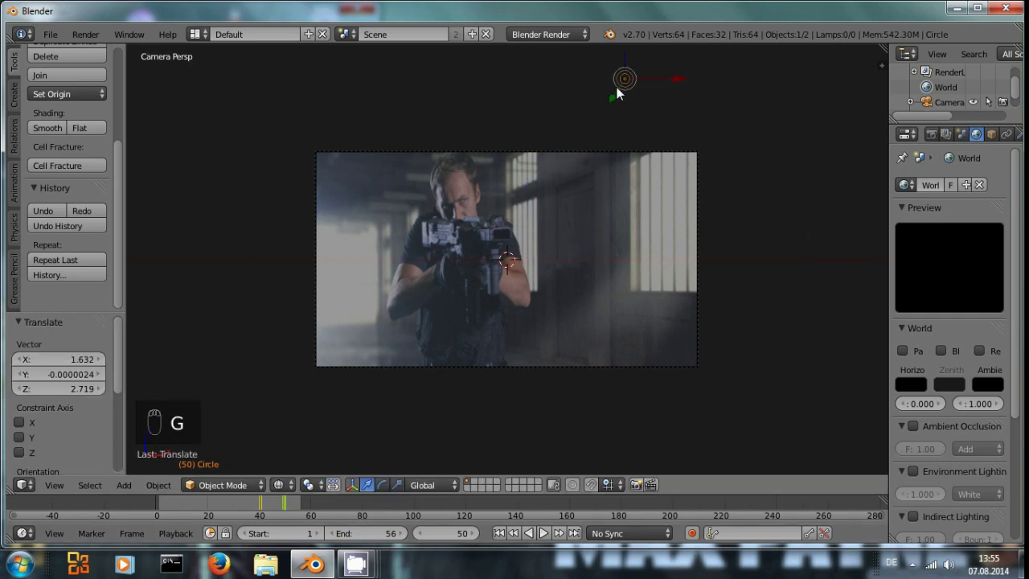
{"action": "key", "text": "i"}
{"action": "left_click", "coordinate": [617, 87]}
Step: Play the animation from the first frame and scrub to frame 45 to check when the ring enters the shot
{"action": "key", "text": "ctrl+shift+Down"}
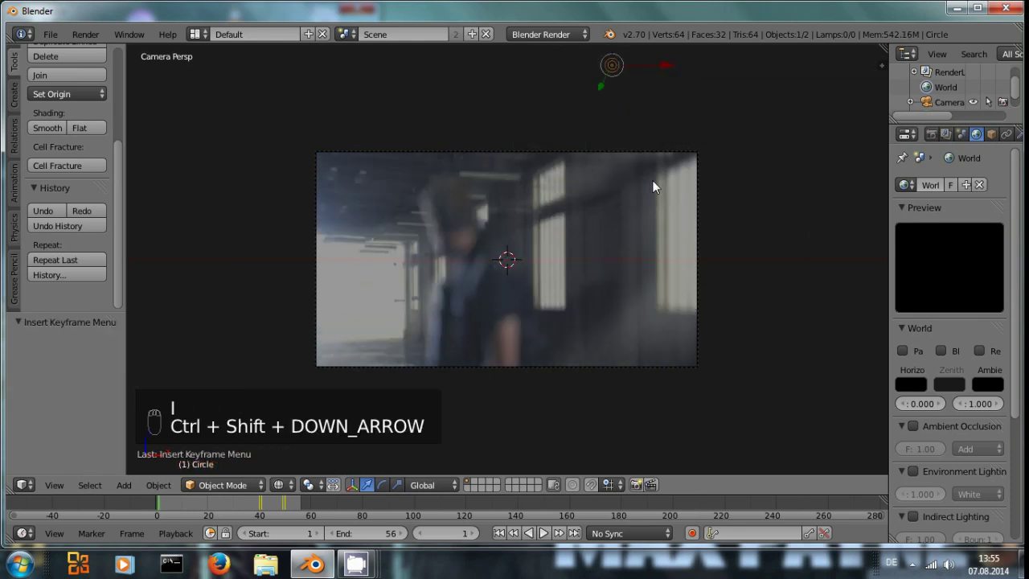
{"action": "key", "text": "alt+a"}
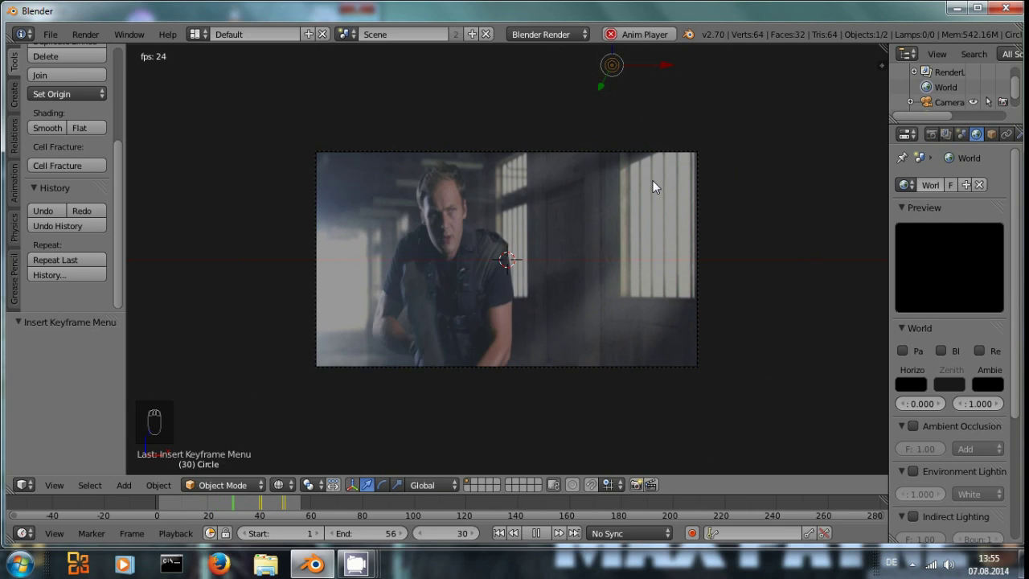
{"action": "key", "text": "alt+a"}
{"action": "left_click_drag", "start_coordinate": [265, 508], "coordinate": [273, 508]}
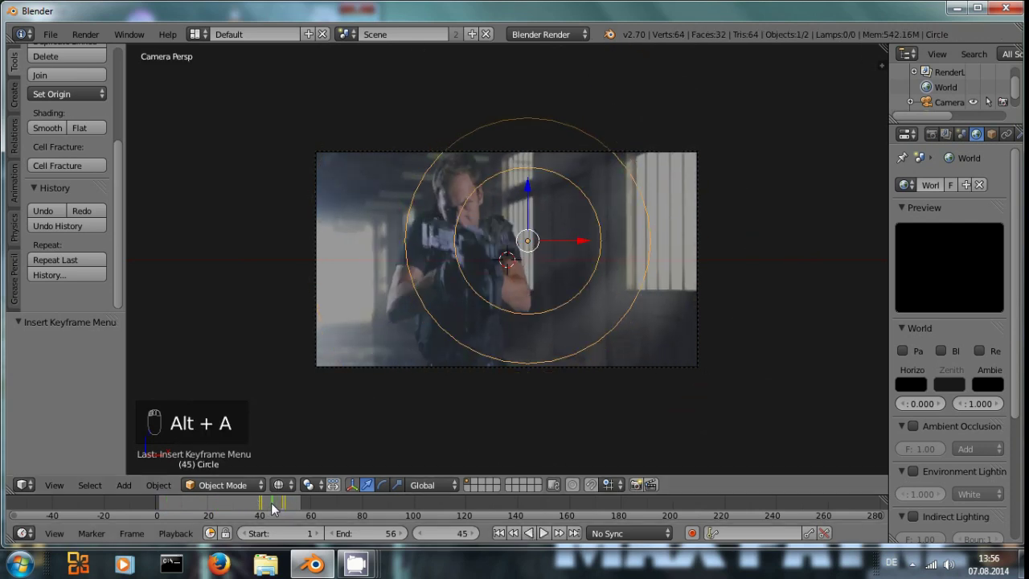
Step: Create a new material named Shock for the ring and make it shadeless
{"action": "middle_click_drag", "start_coordinate": [695, 310], "coordinate": [635, 351], "text": "shift"}
{"action": "scroll", "coordinate": [983, 133], "scroll_direction": "down", "scroll_amount": 5}
{"action": "left_click", "coordinate": [979, 131]}
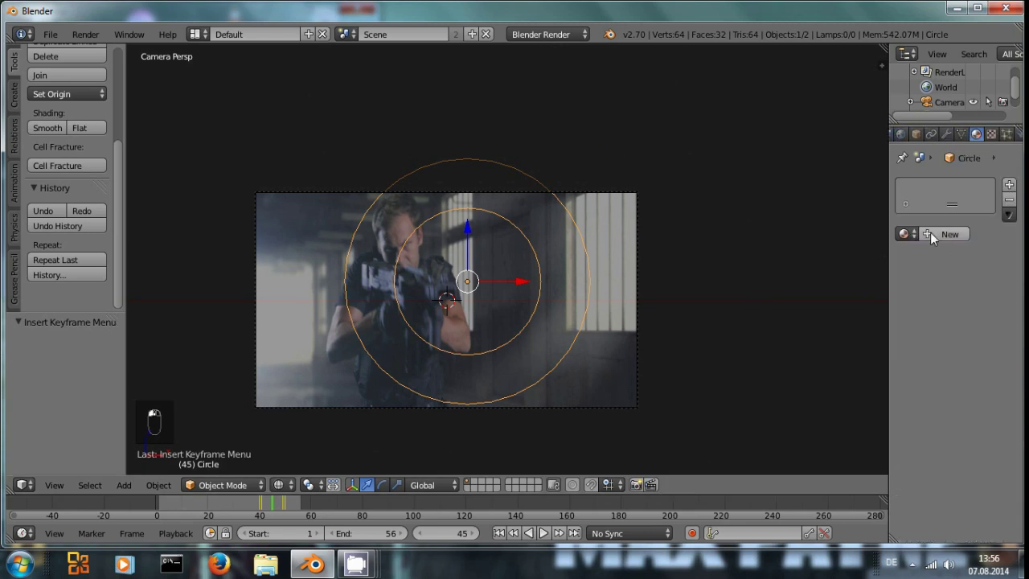
{"action": "left_click", "coordinate": [936, 234]}
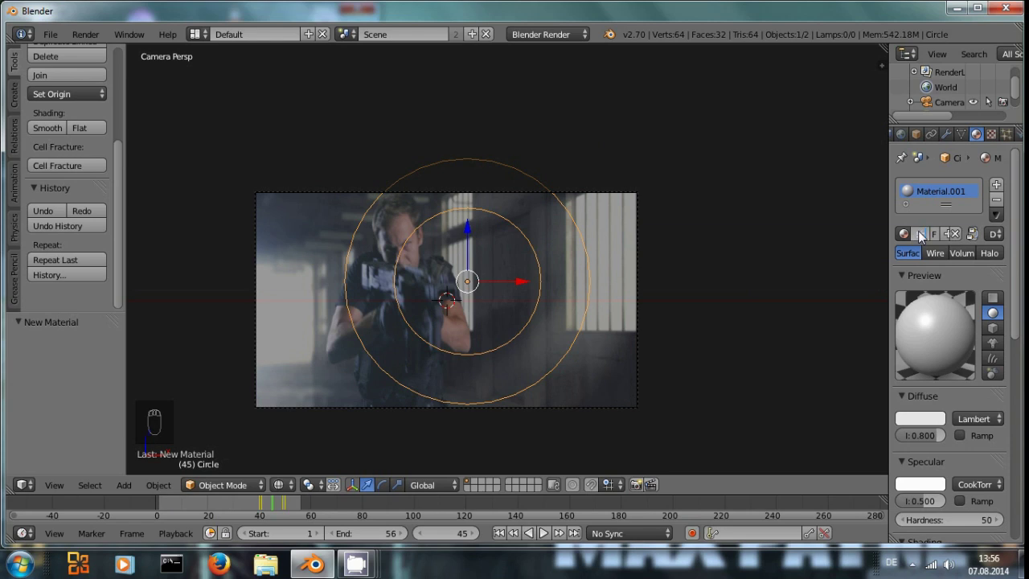
{"action": "key", "text": "slash"}
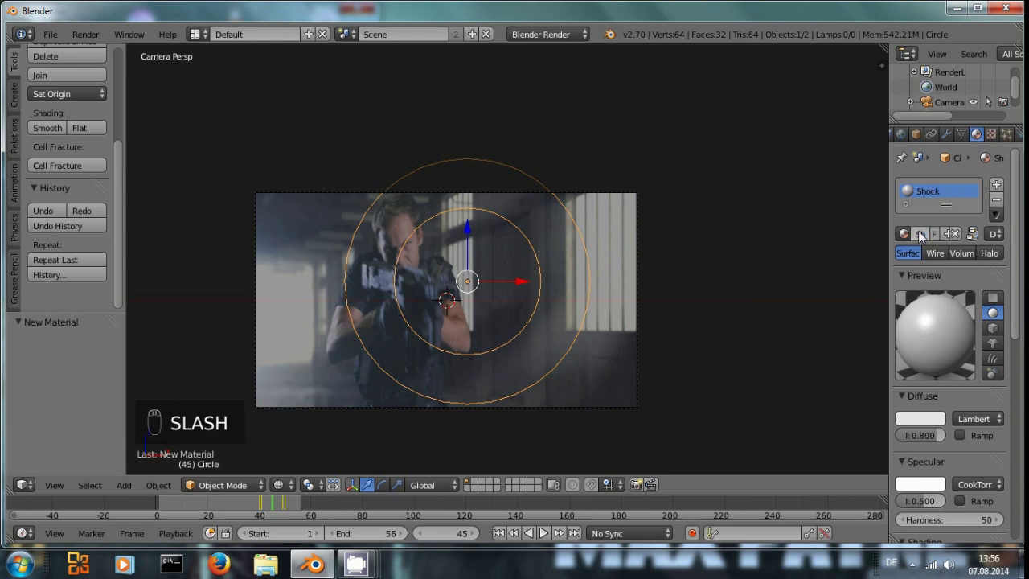
{"action": "scroll", "coordinate": [918, 365], "scroll_direction": "down", "scroll_amount": 4}
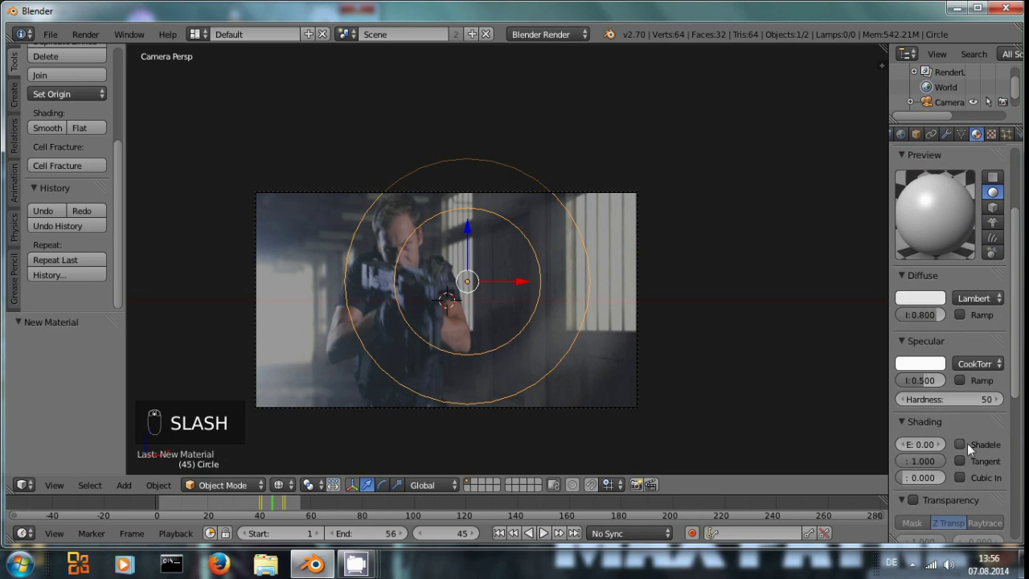
{"action": "left_click", "coordinate": [960, 444]}
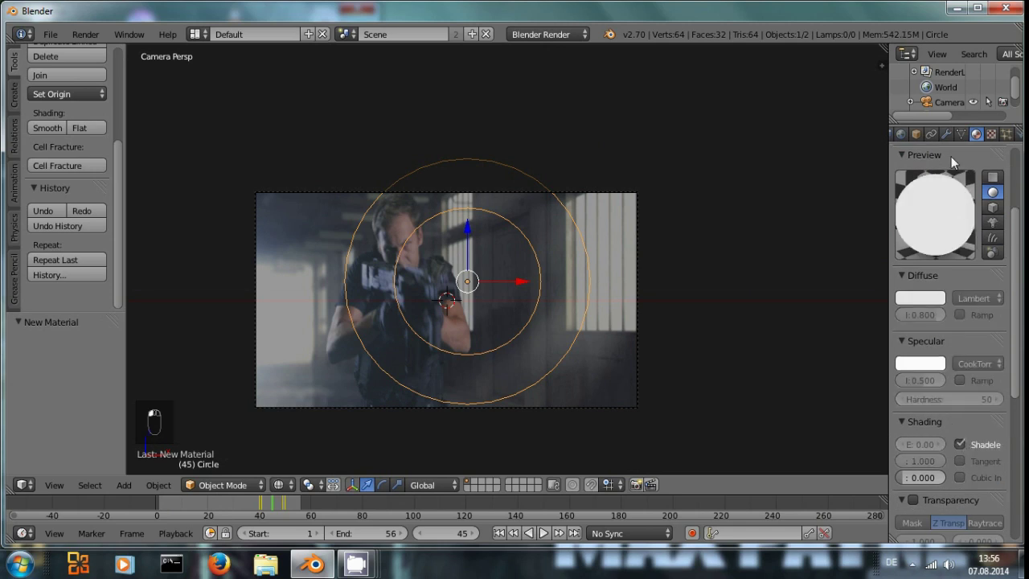
Step: Set the Shock material's diffuse colour to pure white
{"action": "scroll", "coordinate": [926, 151], "scroll_direction": "up", "scroll_amount": 2}
{"action": "left_click", "coordinate": [931, 134]}
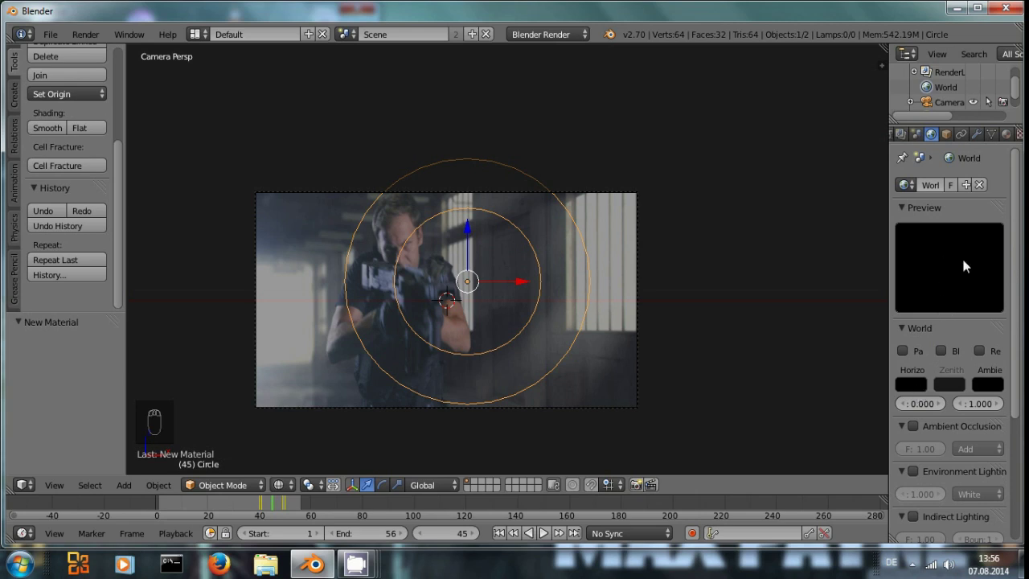
{"action": "scroll", "coordinate": [995, 134], "scroll_direction": "down", "scroll_amount": 1}
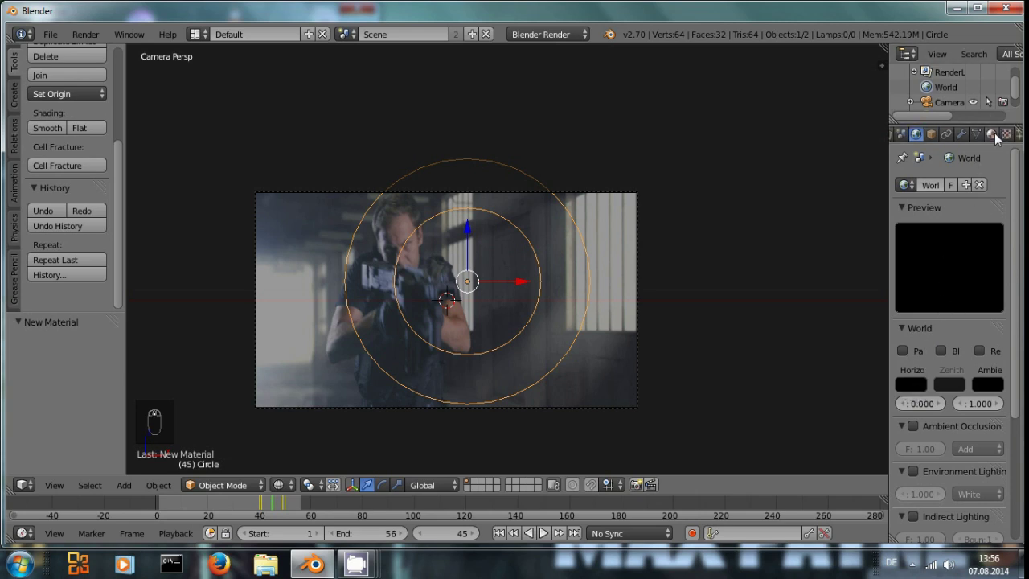
{"action": "left_click", "coordinate": [991, 135]}
{"action": "scroll", "coordinate": [952, 282], "scroll_direction": "down", "scroll_amount": 3}
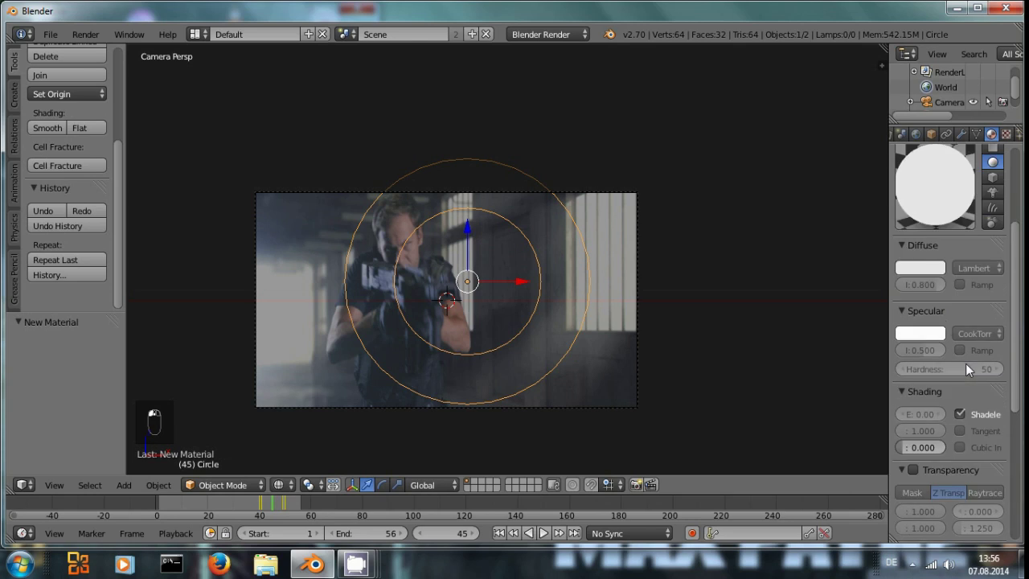
{"action": "left_click", "coordinate": [925, 270]}
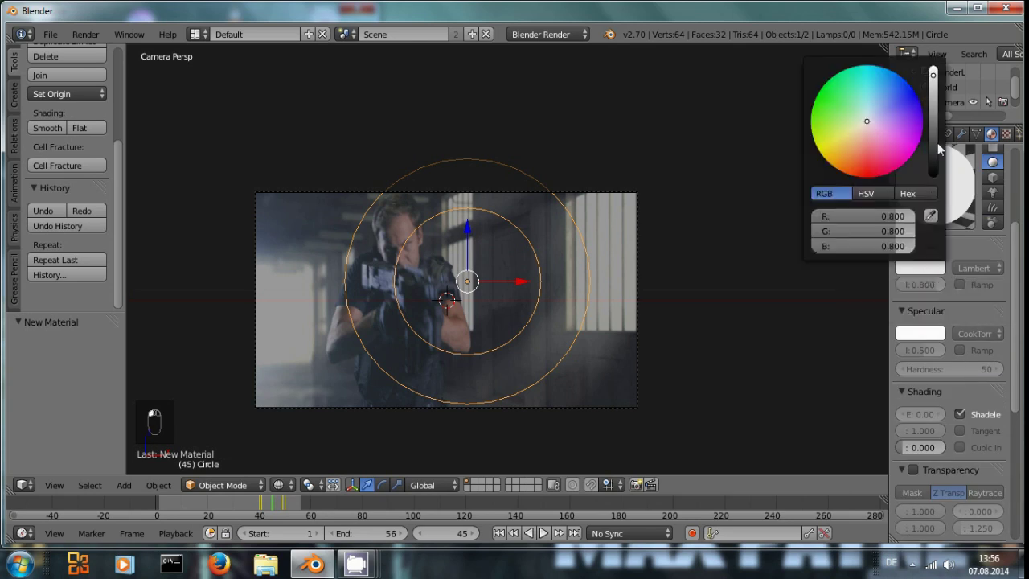
{"action": "left_click", "coordinate": [928, 270]}
{"action": "left_click", "coordinate": [933, 75]}
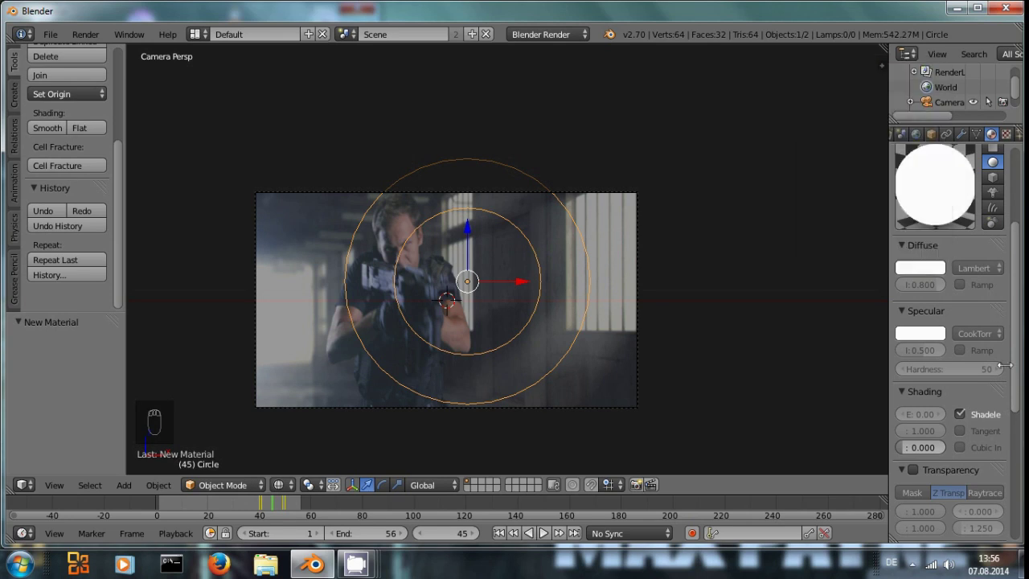
{"action": "scroll", "coordinate": [930, 309], "scroll_direction": "down", "scroll_amount": 3}
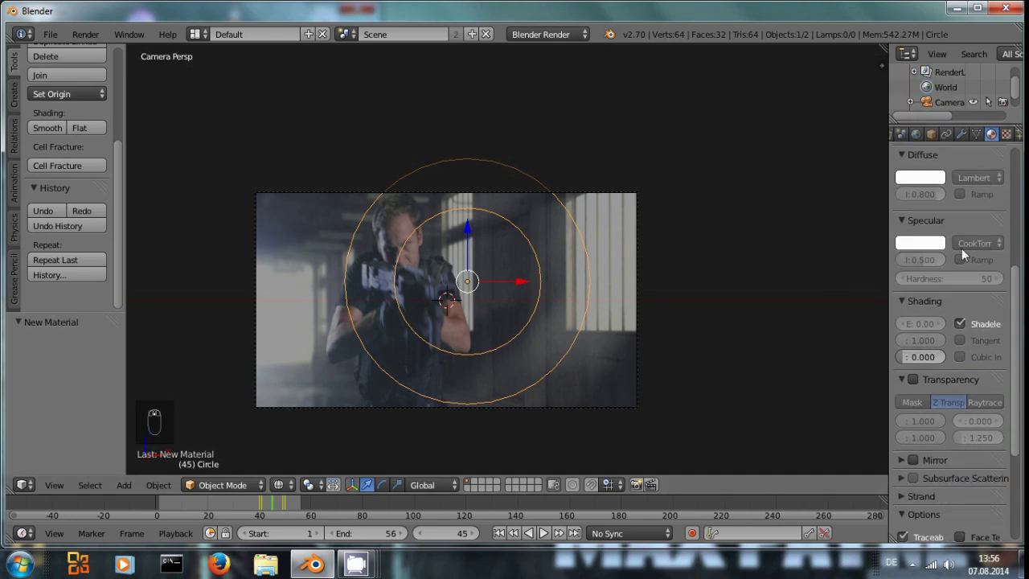
{"action": "scroll", "coordinate": [938, 250], "scroll_direction": "down", "scroll_amount": 5}
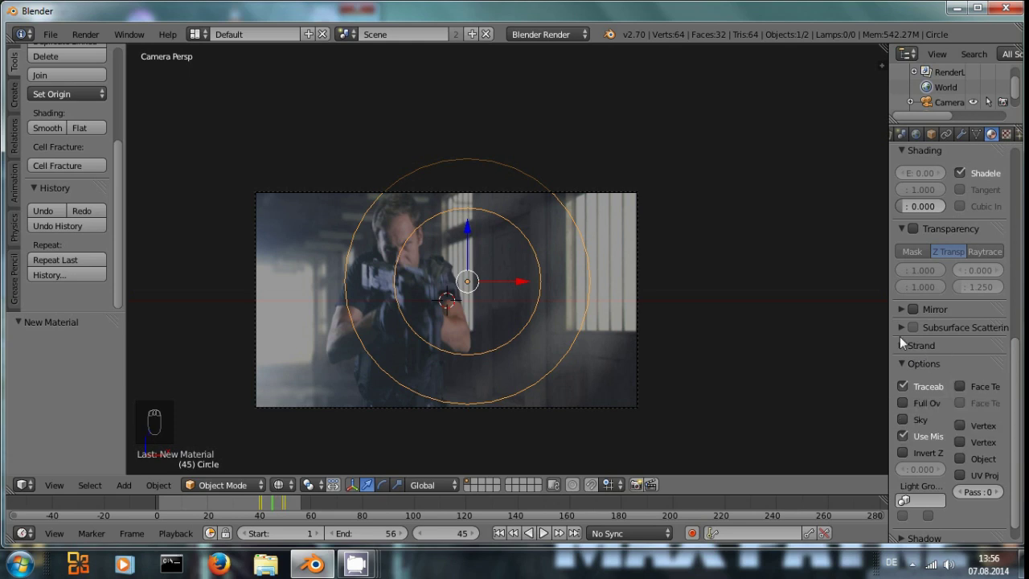
{"action": "scroll", "coordinate": [946, 380], "scroll_direction": "down", "scroll_amount": 1}
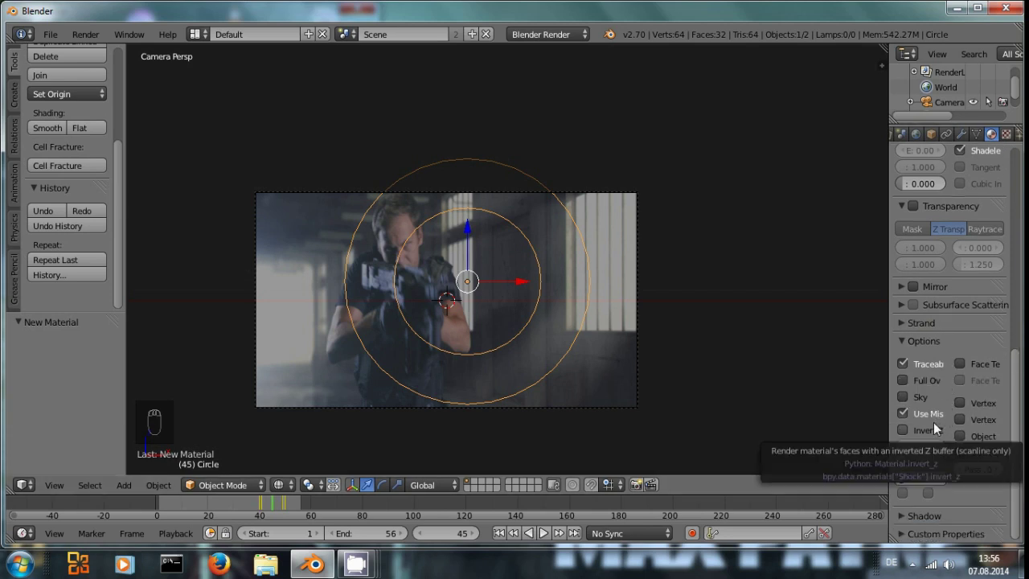
{"action": "scroll", "coordinate": [938, 302], "scroll_direction": "up", "scroll_amount": 8}
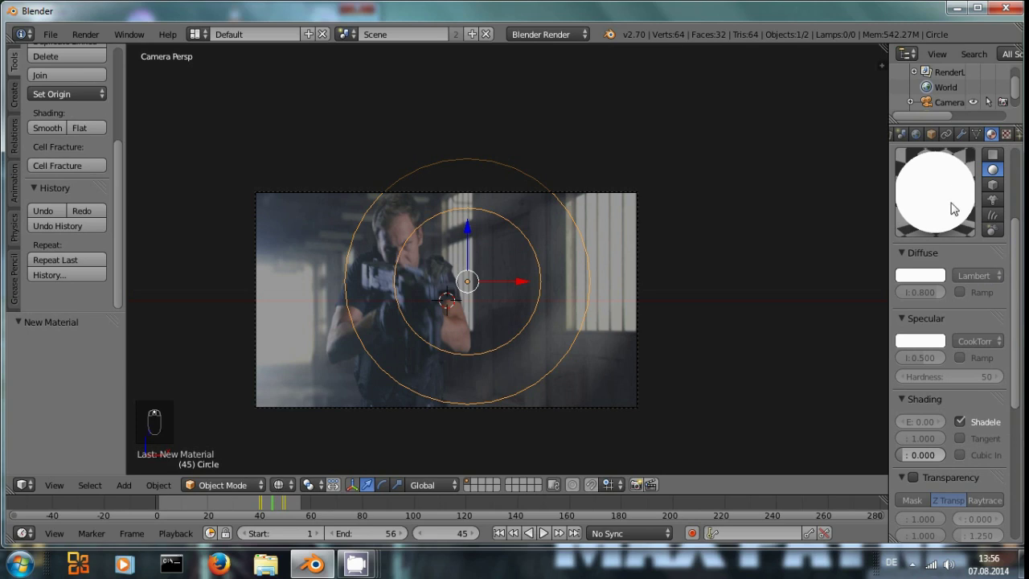
{"action": "scroll", "coordinate": [953, 192], "scroll_direction": "up", "scroll_amount": 2}
Step: Add a new Clouds texture to the Shock material and enable its colour ramp
{"action": "left_click", "coordinate": [1005, 134]}
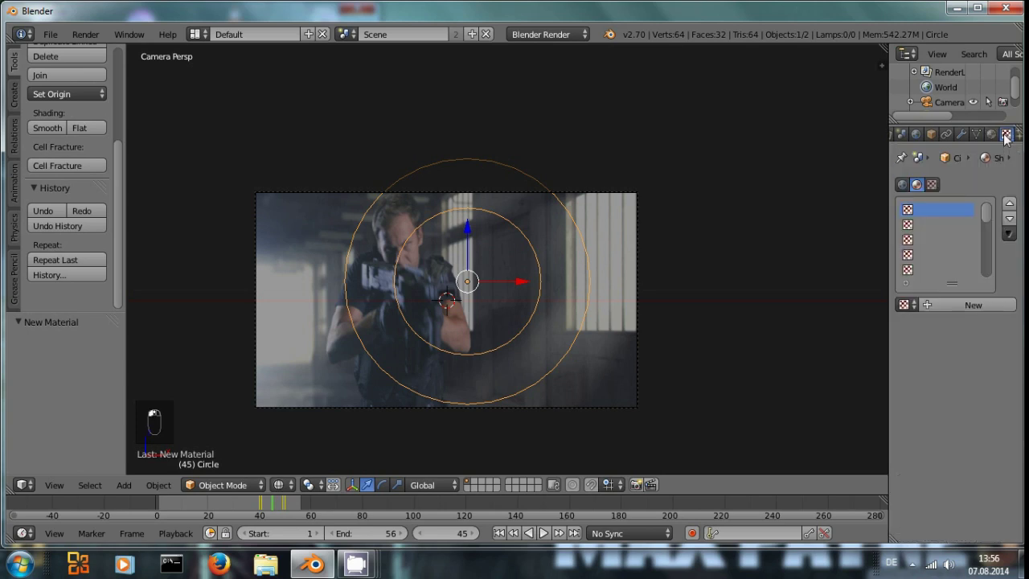
{"action": "left_click", "coordinate": [938, 311]}
{"action": "scroll", "coordinate": [964, 362], "scroll_direction": "down", "scroll_amount": 2}
{"action": "left_click", "coordinate": [903, 381]}
{"action": "left_click", "coordinate": [905, 381]}
{"action": "left_click", "coordinate": [911, 402]}
{"action": "left_click", "coordinate": [911, 381]}
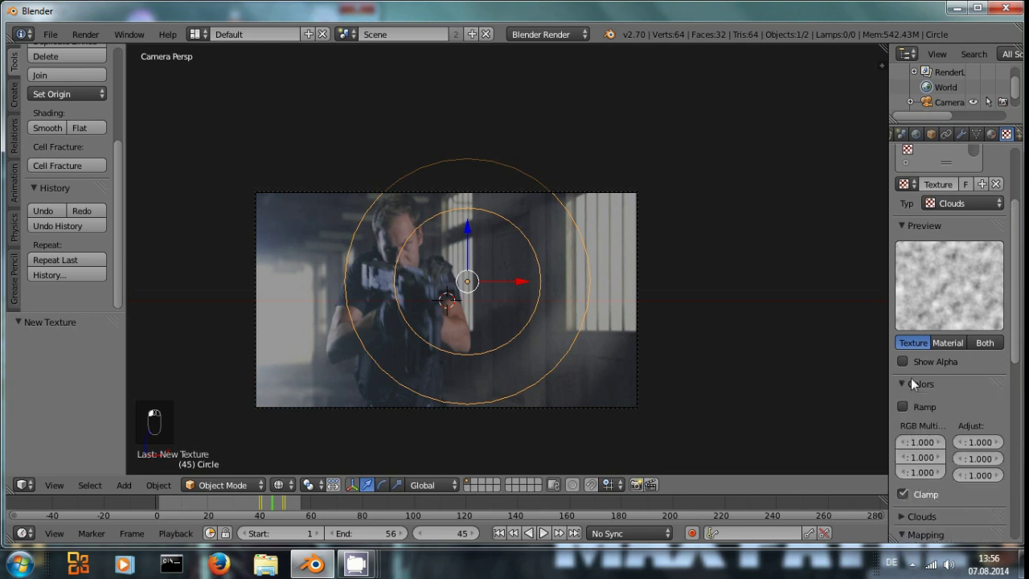
{"action": "left_click", "coordinate": [904, 406]}
{"action": "scroll", "coordinate": [963, 393], "scroll_direction": "down", "scroll_amount": 5}
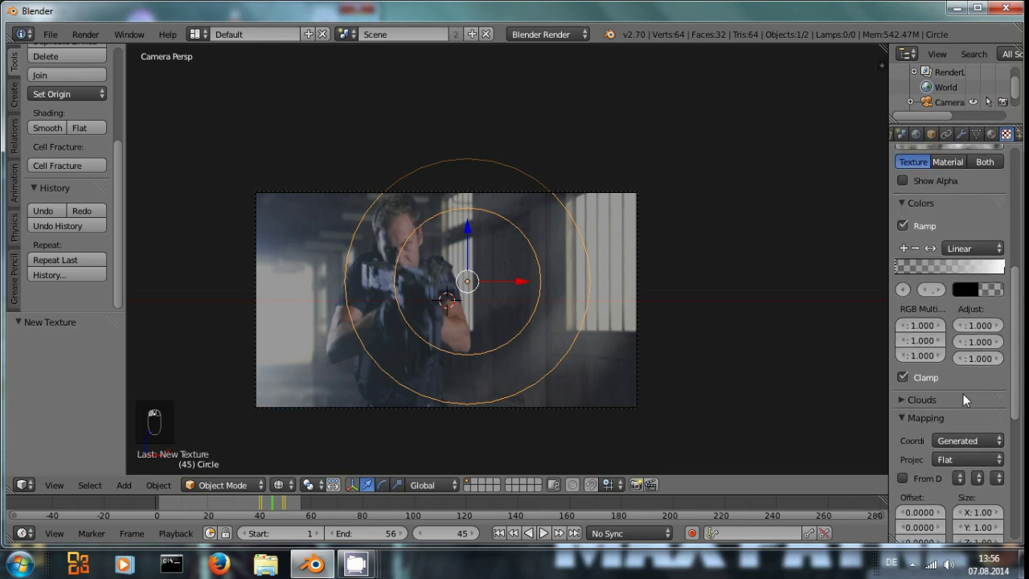
Step: Widen the properties area and let the Clouds texture influence the material's diffuse alpha
{"action": "scroll", "coordinate": [963, 400], "scroll_direction": "down", "scroll_amount": 3}
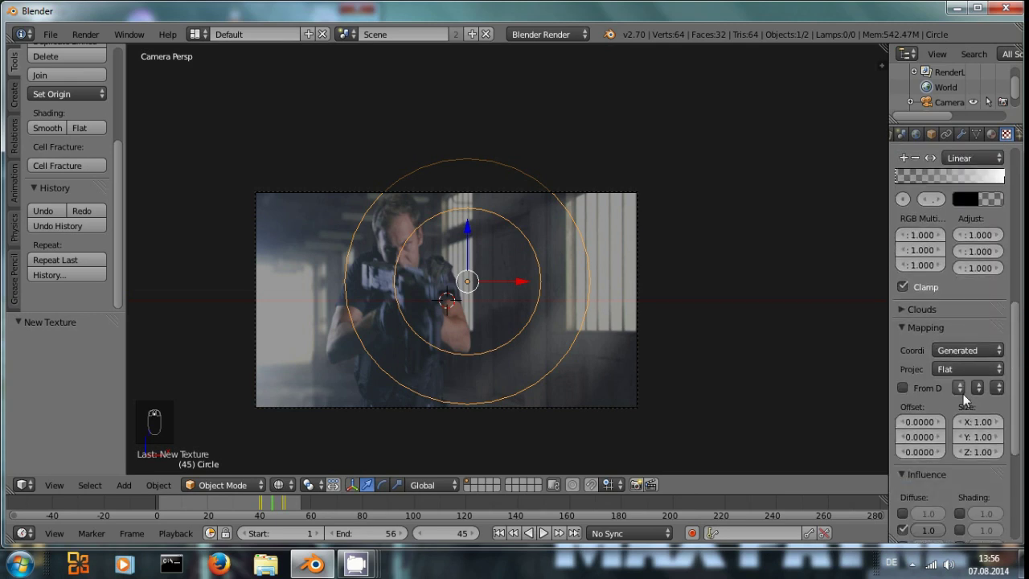
{"action": "scroll", "coordinate": [963, 395], "scroll_direction": "down", "scroll_amount": 4}
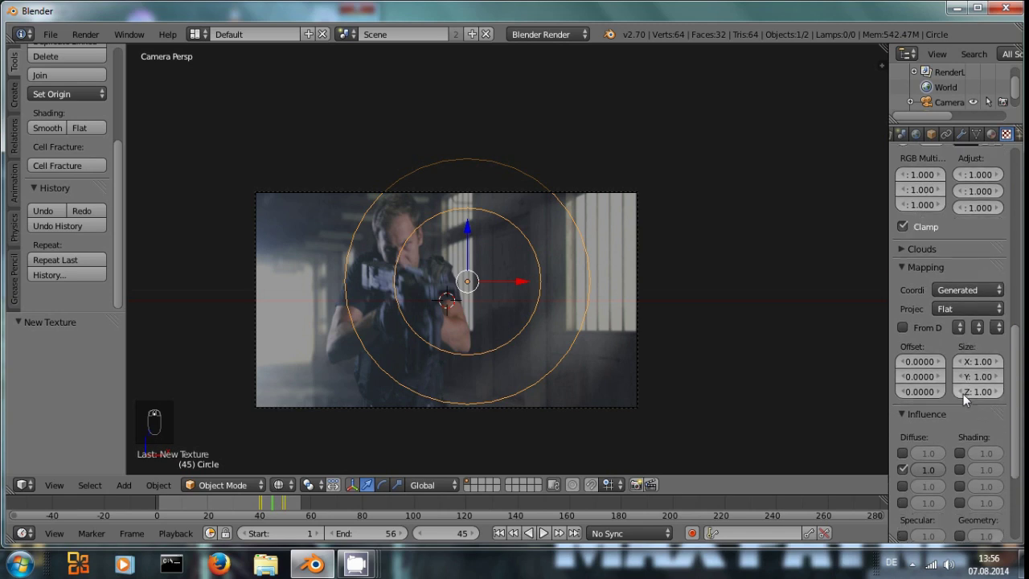
{"action": "left_click_drag", "start_coordinate": [888, 422], "coordinate": [800, 426]}
{"action": "left_click", "coordinate": [873, 426]}
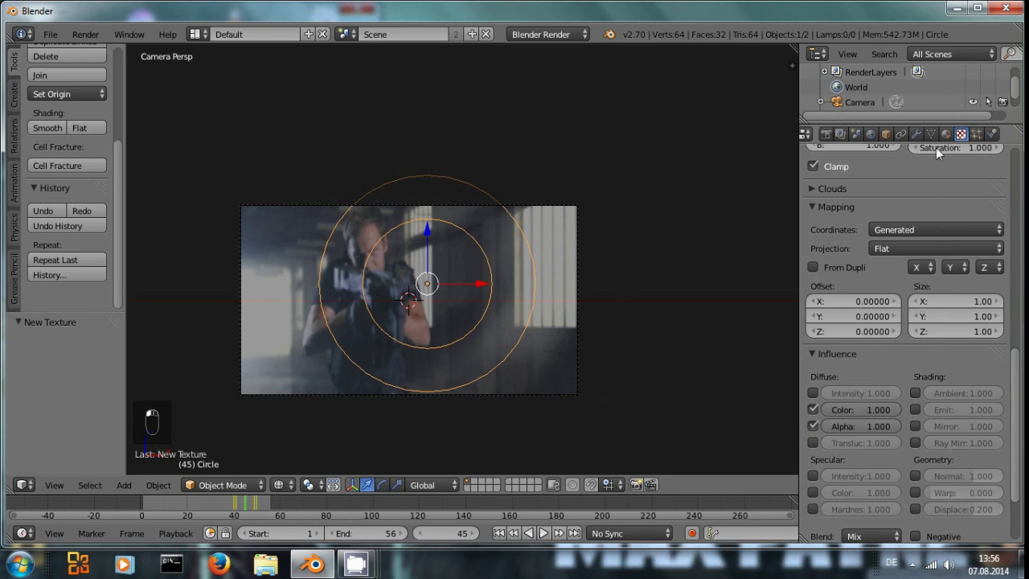
Step: Enable Z Transparency on the Shock material and edit its alpha value
{"action": "left_click", "coordinate": [945, 133]}
{"action": "scroll", "coordinate": [977, 360], "scroll_direction": "down", "scroll_amount": 10}
{"action": "left_click", "coordinate": [824, 357]}
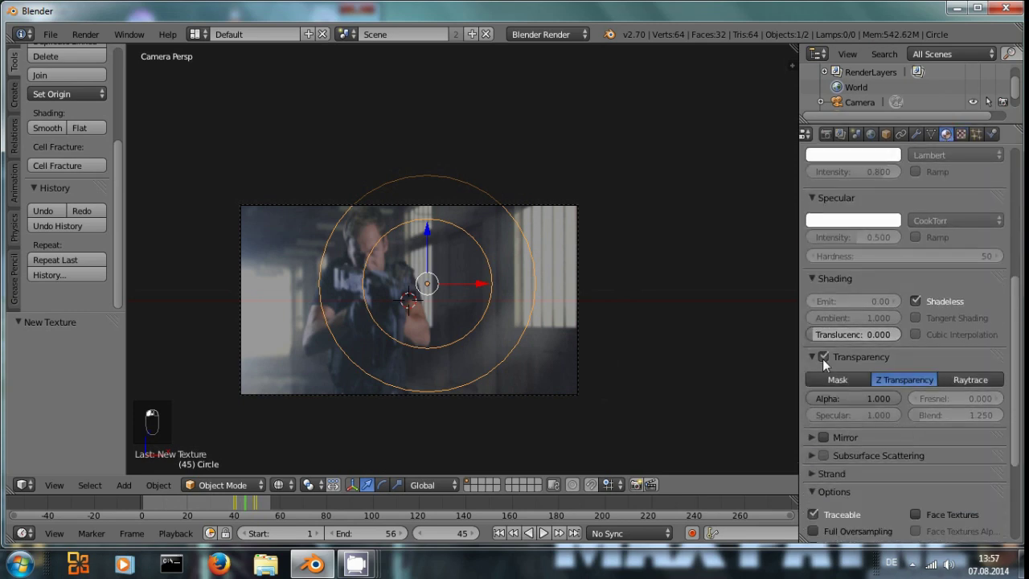
{"action": "left_click", "coordinate": [884, 399]}
{"action": "key", "text": "ctrl+a"}
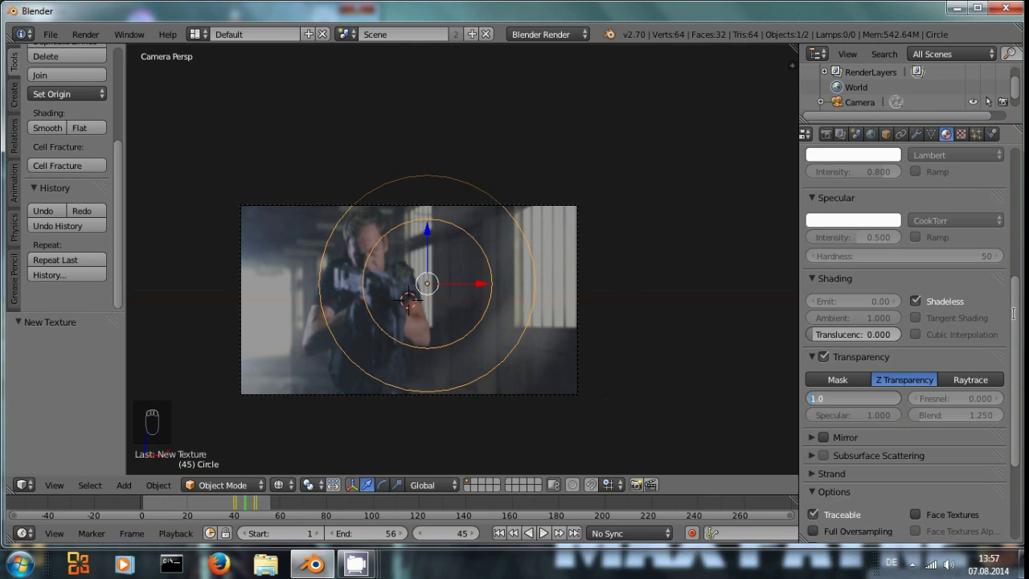
{"action": "left_click", "coordinate": [878, 398]}
{"action": "key", "text": "Return"}
Step: Move the black stop of the texture's colour ramp to position 0.212 and keep the white stop at 1.000
{"action": "left_click", "coordinate": [960, 135]}
{"action": "scroll", "coordinate": [910, 374], "scroll_direction": "up", "scroll_amount": 10}
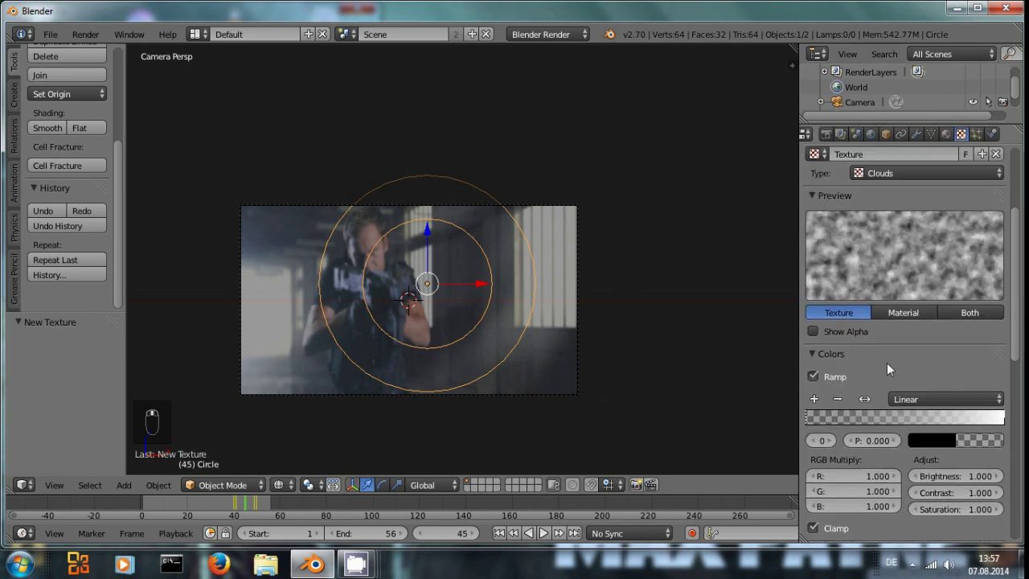
{"action": "left_click_drag", "start_coordinate": [810, 419], "coordinate": [852, 417]}
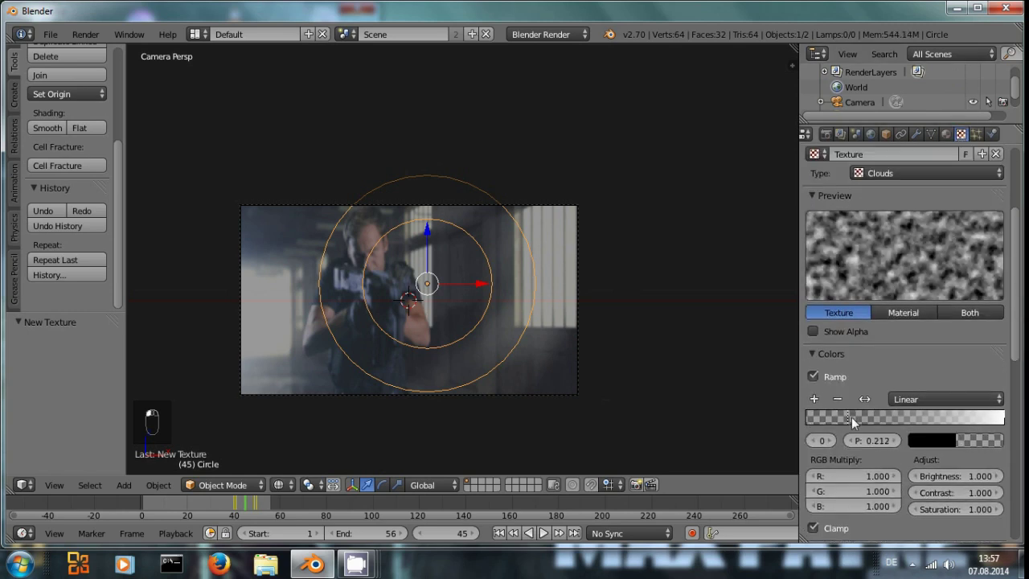
{"action": "left_click", "coordinate": [998, 417]}
{"action": "left_click_drag", "start_coordinate": [998, 418], "coordinate": [1007, 419]}
Step: Collapse the texture's Colors and Mapping settings and expand its Clouds settings
{"action": "scroll", "coordinate": [990, 441], "scroll_direction": "down", "scroll_amount": 4}
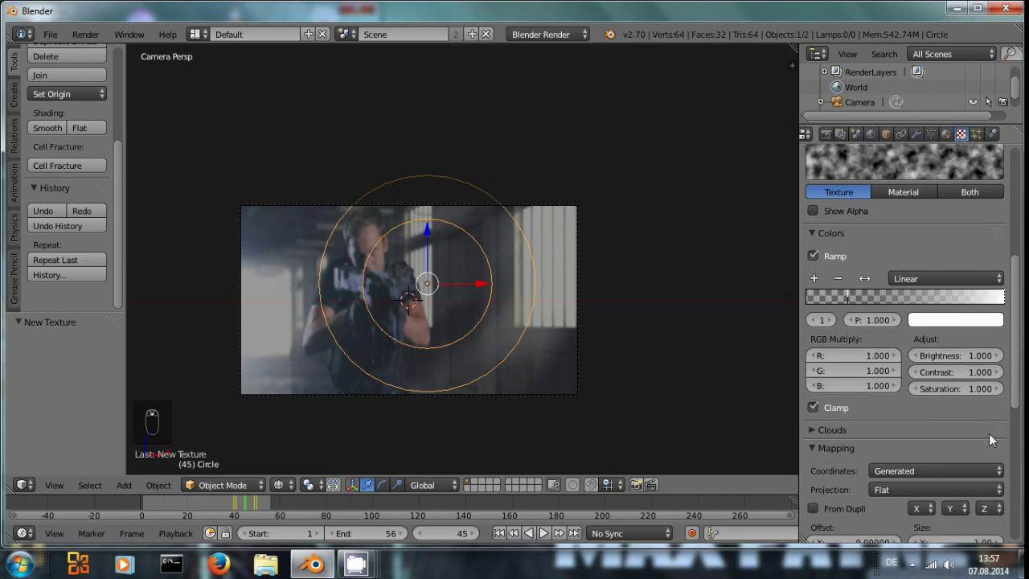
{"action": "scroll", "coordinate": [906, 387], "scroll_direction": "down", "scroll_amount": 5}
{"action": "scroll", "coordinate": [868, 284], "scroll_direction": "up", "scroll_amount": 6}
{"action": "left_click", "coordinate": [824, 264]}
{"action": "scroll", "coordinate": [849, 478], "scroll_direction": "down", "scroll_amount": 1}
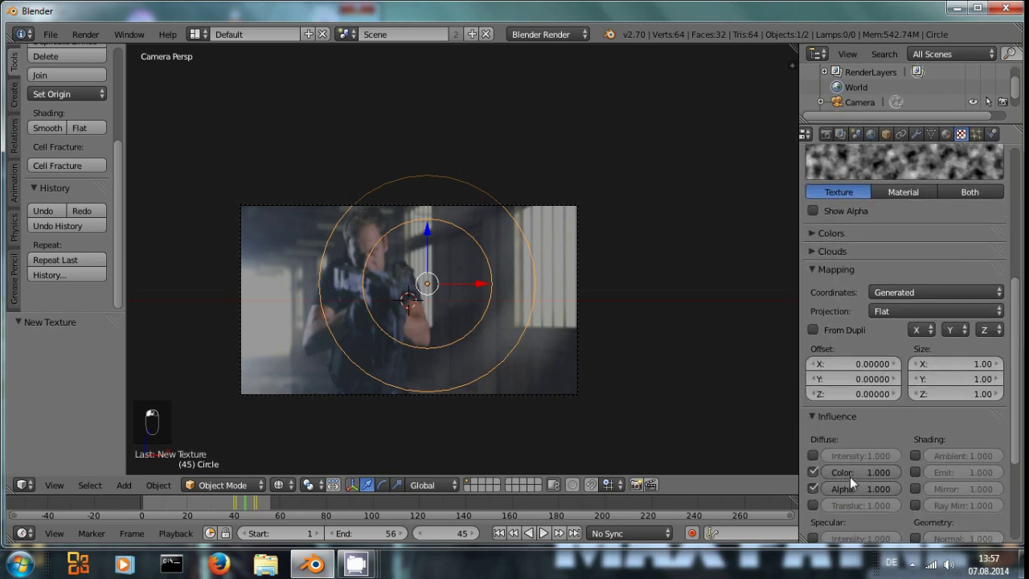
{"action": "scroll", "coordinate": [872, 408], "scroll_direction": "up", "scroll_amount": 4}
{"action": "scroll", "coordinate": [878, 413], "scroll_direction": "down", "scroll_amount": 2}
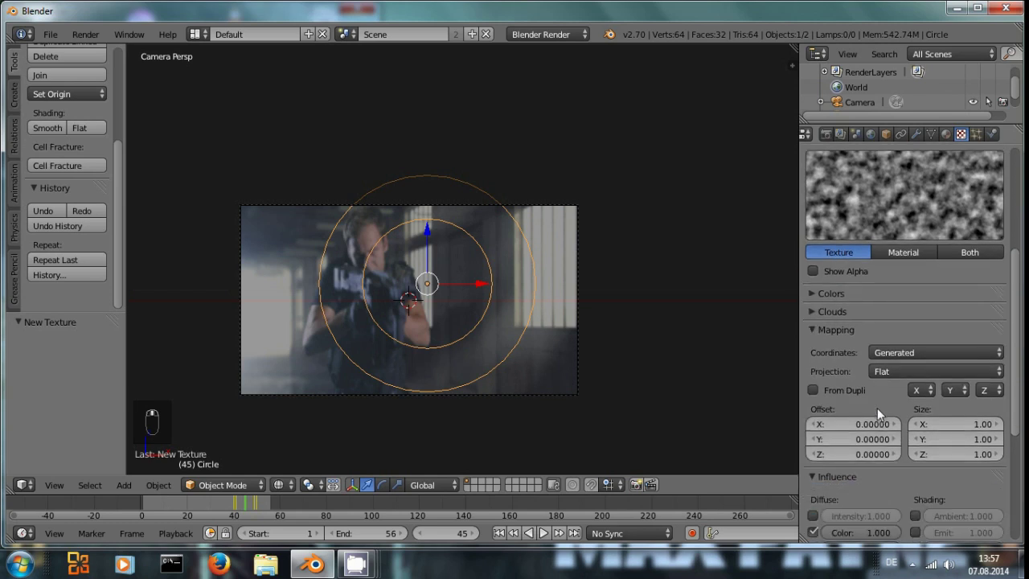
{"action": "left_click", "coordinate": [847, 330]}
{"action": "left_click", "coordinate": [840, 313]}
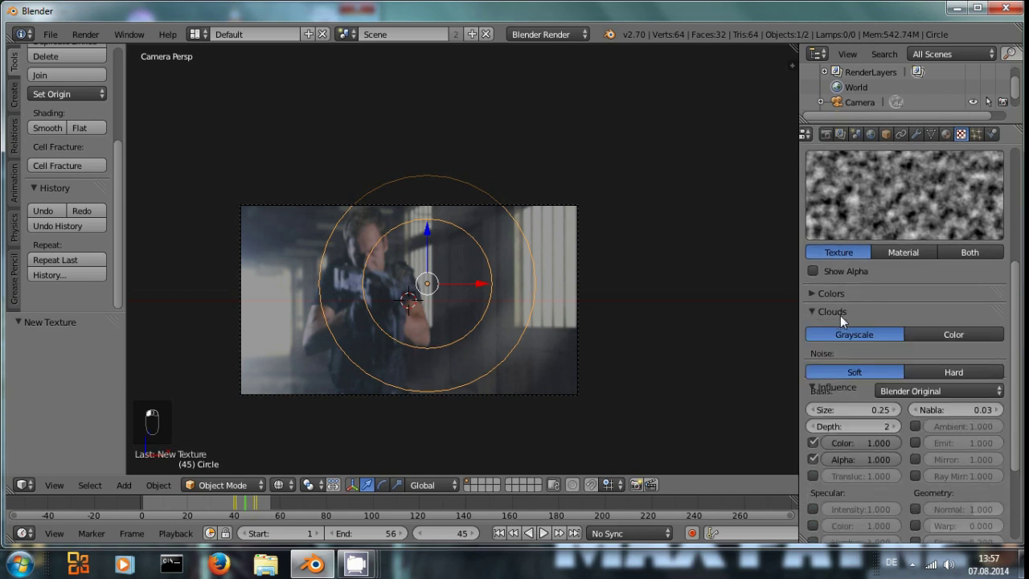
Step: Set the Clouds noise size to 0.30 and its depth to 3
{"action": "left_click", "coordinate": [895, 410]}
{"action": "left_click", "coordinate": [814, 409]}
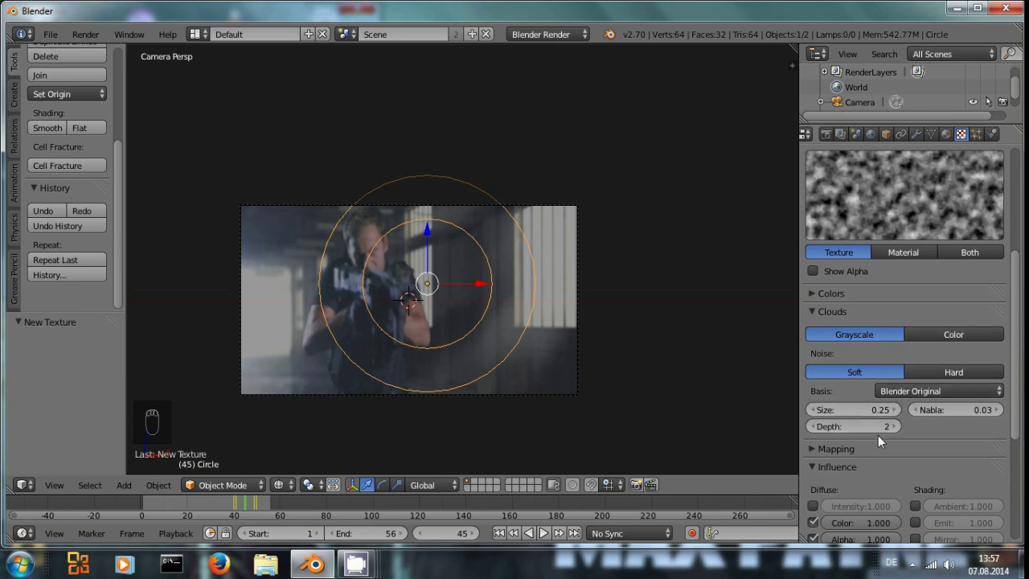
{"action": "left_click", "coordinate": [874, 410]}
{"action": "type", "text": "0.3"}
{"action": "key", "text": "Return"}
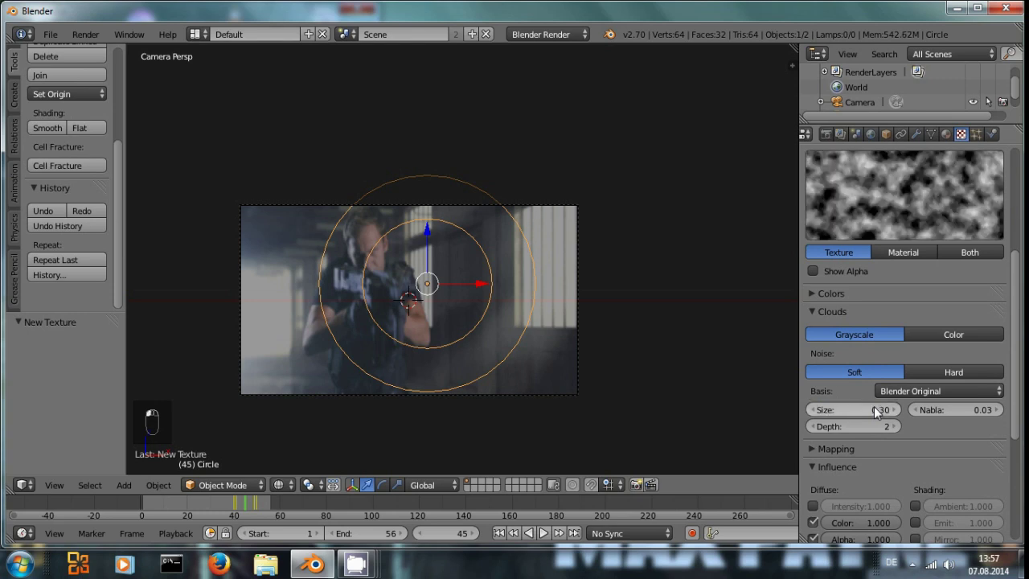
{"action": "left_click", "coordinate": [896, 426]}
Step: Try Hard noise, return to Soft, and choose Voronoi F1 as the Clouds noise basis
{"action": "scroll", "coordinate": [963, 299], "scroll_direction": "up", "scroll_amount": 2}
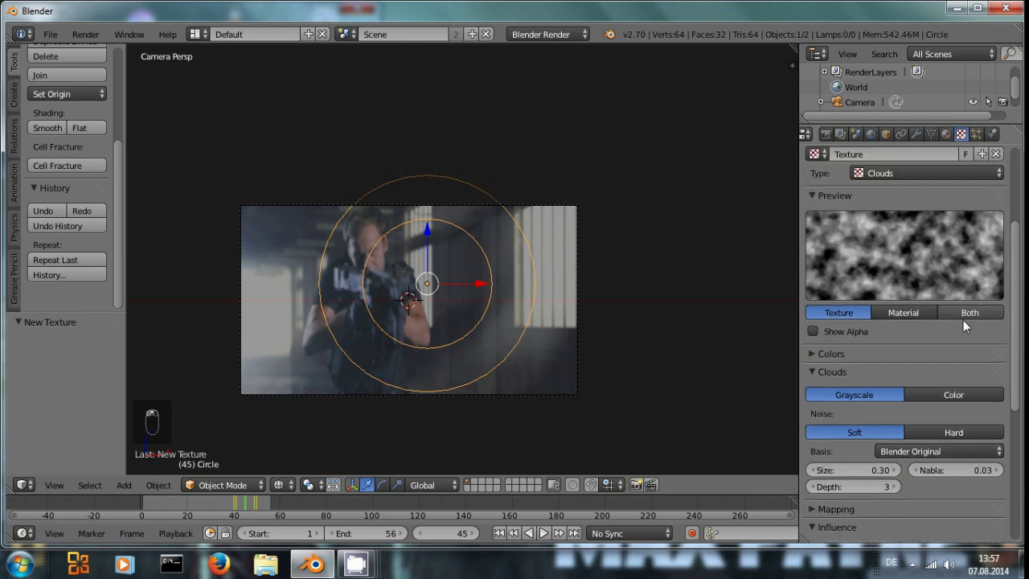
{"action": "left_click", "coordinate": [955, 432]}
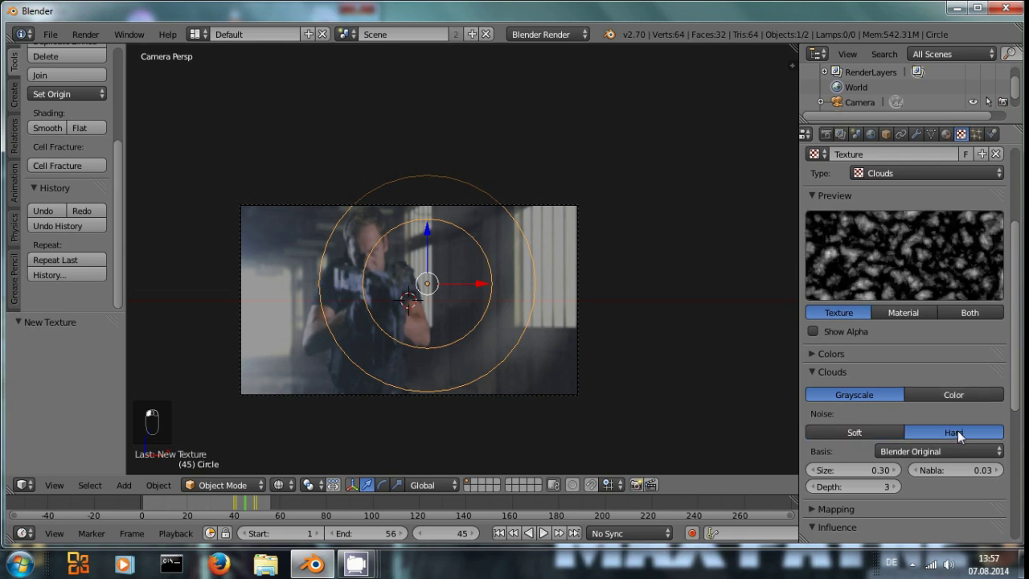
{"action": "left_click", "coordinate": [848, 428]}
{"action": "left_click", "coordinate": [948, 451]}
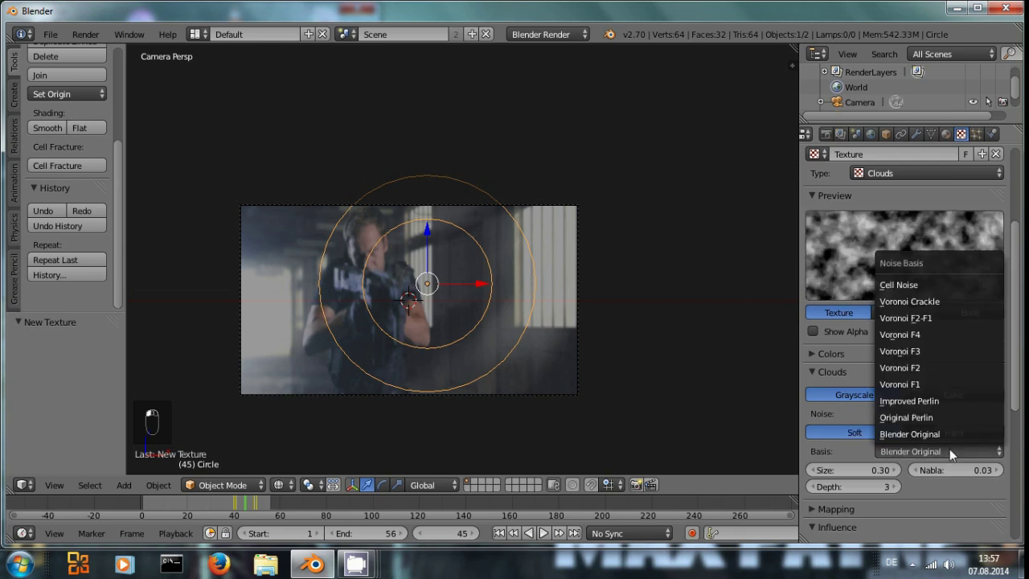
{"action": "left_click", "coordinate": [933, 384]}
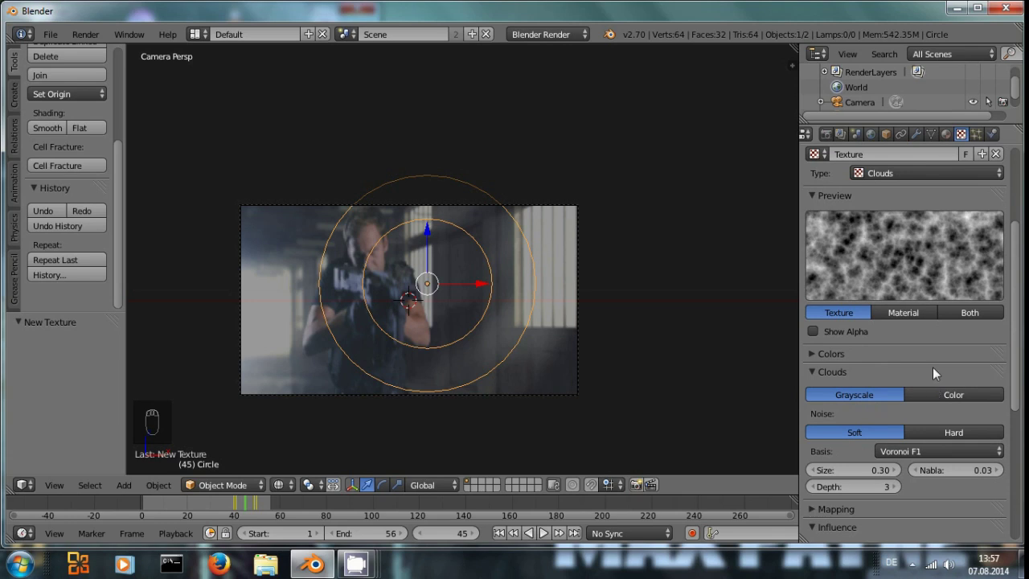
Step: Try a Clouds noise size of 0.40 and render frame 45 to check the ring's texture
{"action": "scroll", "coordinate": [936, 375], "scroll_direction": "up", "scroll_amount": 3}
{"action": "scroll", "coordinate": [940, 378], "scroll_direction": "down", "scroll_amount": 2}
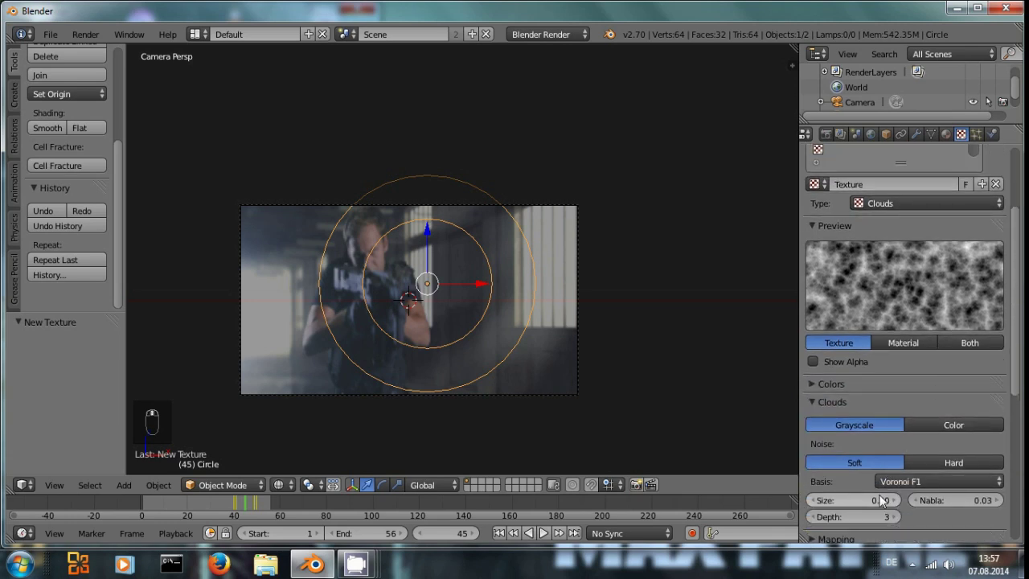
{"action": "scroll", "coordinate": [984, 377], "scroll_direction": "down", "scroll_amount": 1}
{"action": "scroll", "coordinate": [970, 484], "scroll_direction": "up", "scroll_amount": 3}
{"action": "scroll", "coordinate": [964, 453], "scroll_direction": "down", "scroll_amount": 3}
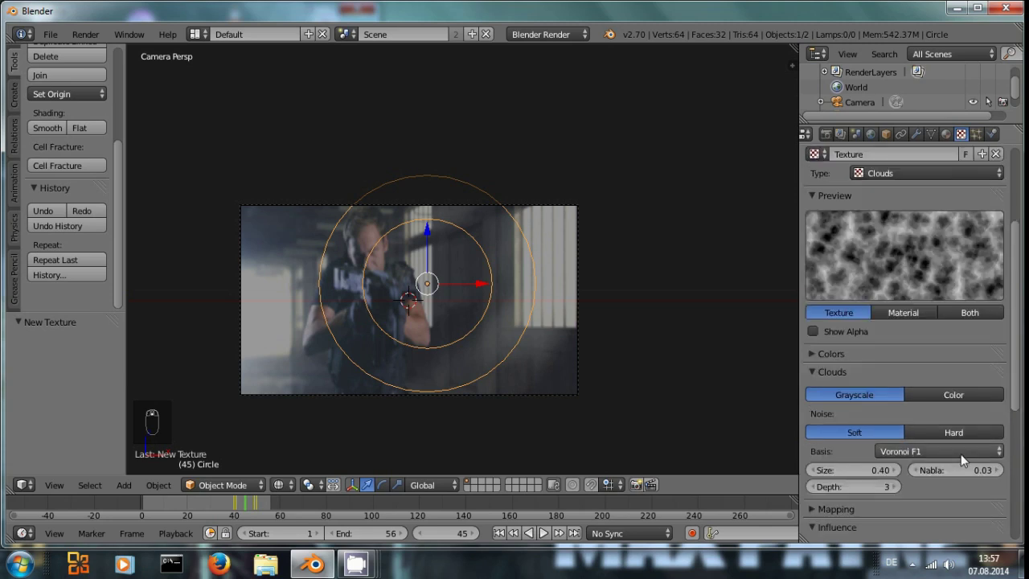
{"action": "left_click", "coordinate": [895, 486]}
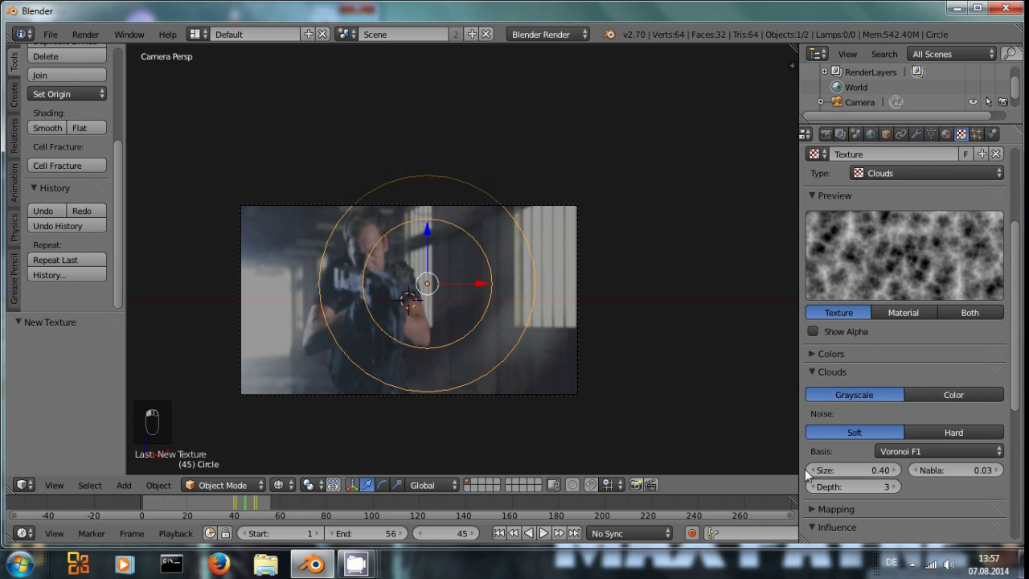
{"action": "scroll", "coordinate": [966, 377], "scroll_direction": "up", "scroll_amount": 3}
{"action": "scroll", "coordinate": [966, 378], "scroll_direction": "down", "scroll_amount": 1}
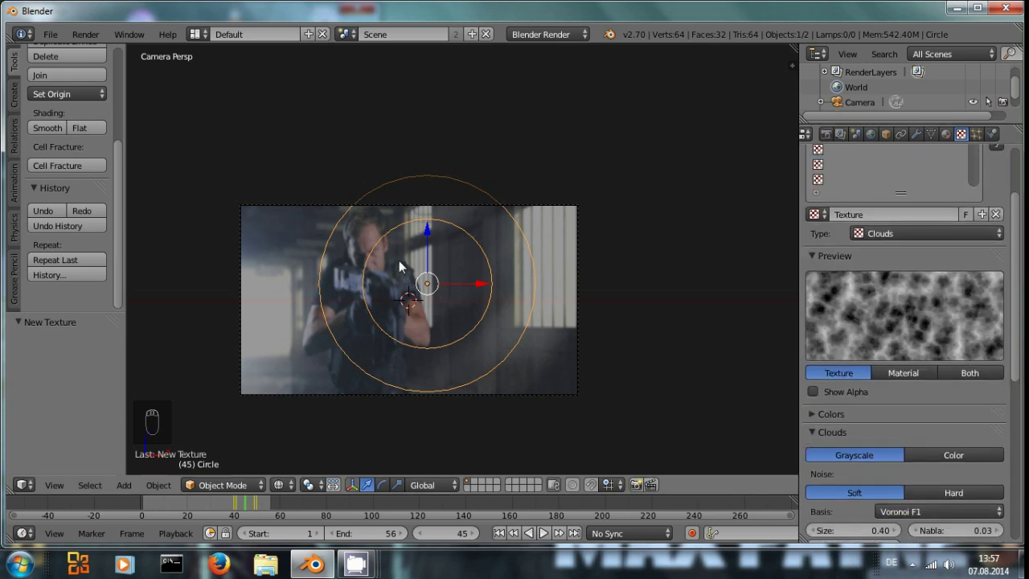
{"action": "key", "text": "F12"}
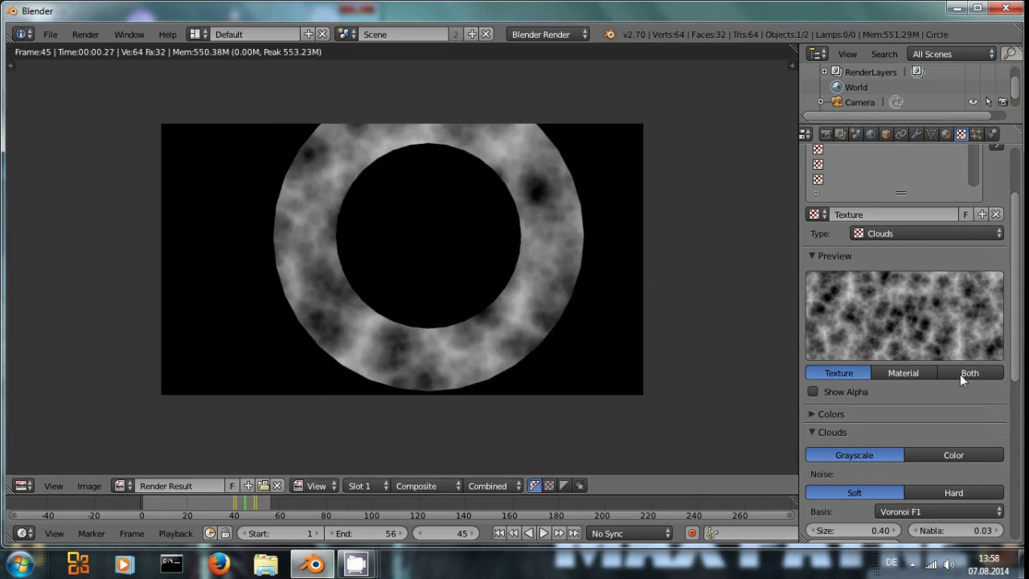
Step: Set the Clouds noise size to 0.30, render frame 45 again to compare, and close the render
{"action": "scroll", "coordinate": [980, 418], "scroll_direction": "down", "scroll_amount": 2}
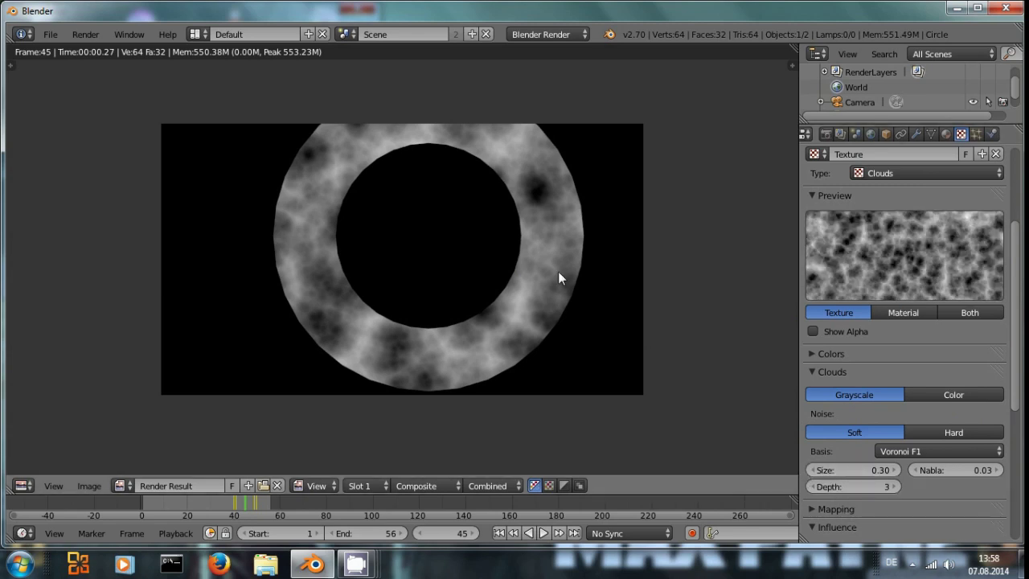
{"action": "key", "text": "F12"}
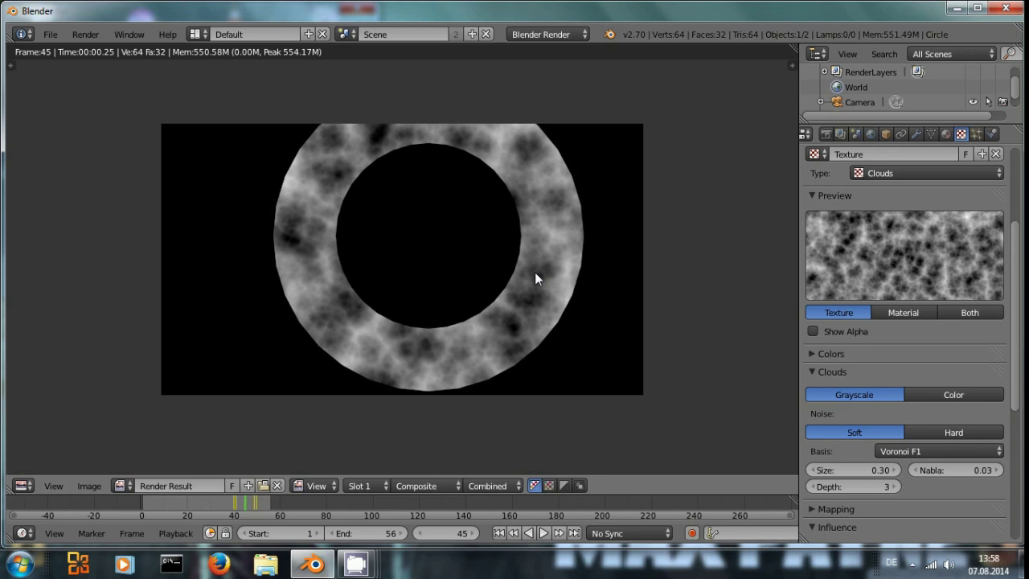
{"action": "left_click", "coordinate": [816, 372]}
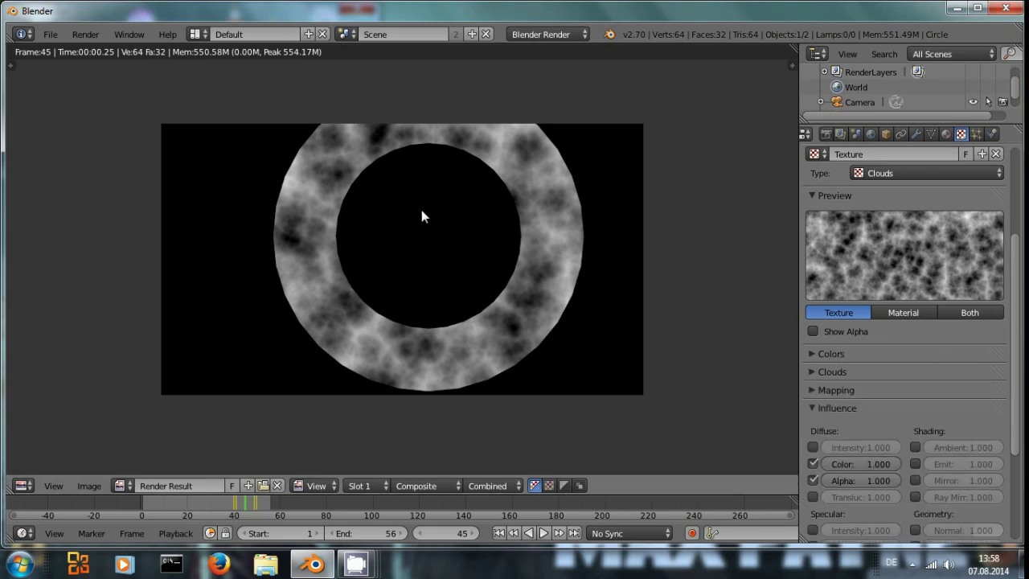
{"action": "key", "text": "Escape"}
{"action": "key", "text": "Escape"}
Step: Move the colour ramp's black stop to position 0.409 and render frame 45
{"action": "left_click", "coordinate": [829, 352]}
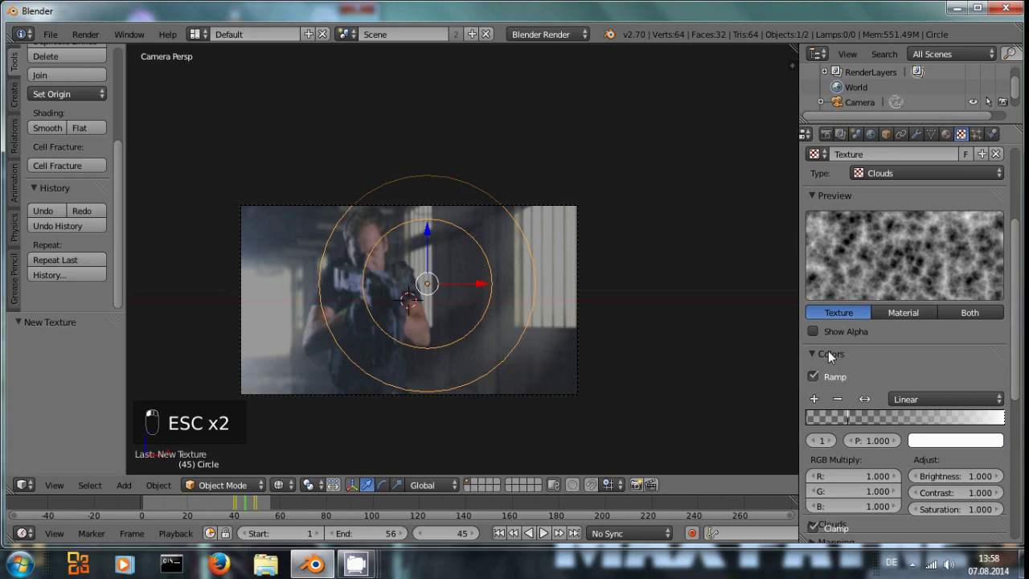
{"action": "left_click", "coordinate": [850, 420]}
{"action": "left_click_drag", "start_coordinate": [853, 419], "coordinate": [887, 422]}
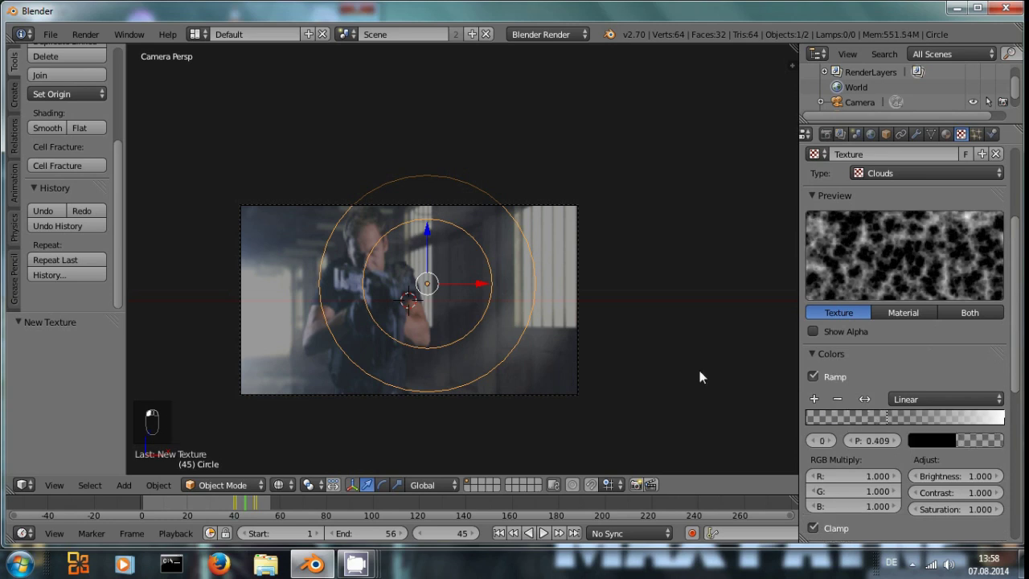
{"action": "key", "text": "F12"}
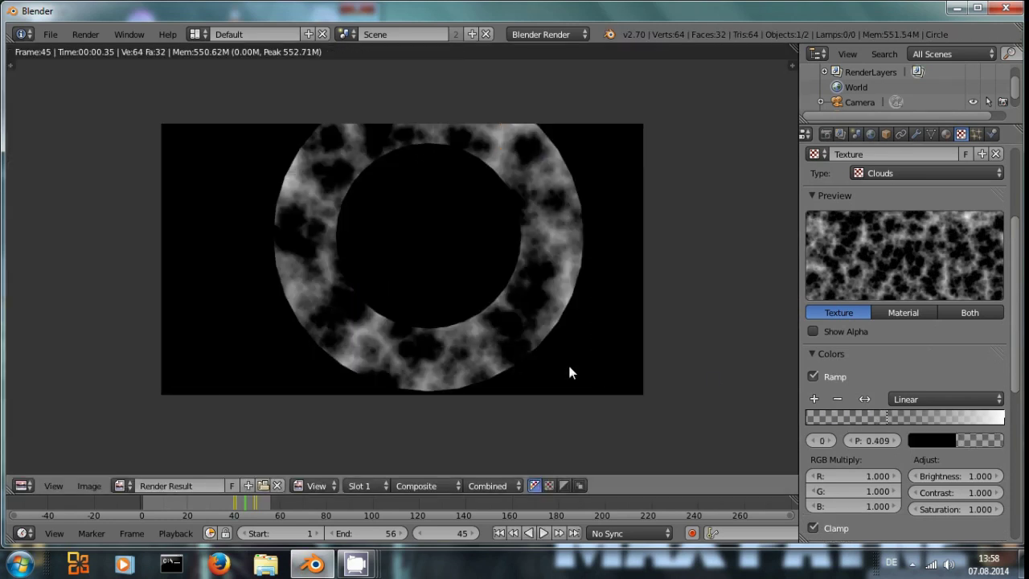
Step: Adjust the ramp's black stop to position 0.390, switch the interpolation to B-Spline, and check a new render
{"action": "mouse_move", "coordinate": [887, 420]}
{"action": "left_mouse_down"}
{"action": "mouse_move", "coordinate": [865, 417]}
{"action": "mouse_move", "coordinate": [883, 416]}
{"action": "left_mouse_up"}
{"action": "left_click", "coordinate": [916, 398]}
{"action": "left_click", "coordinate": [925, 333]}
{"action": "key", "text": "F12"}
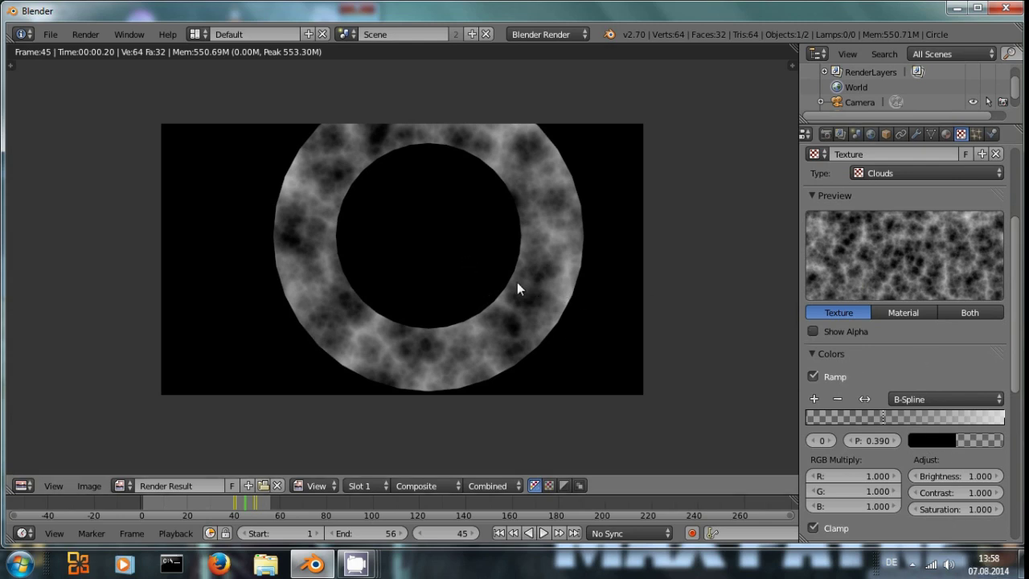
{"action": "key", "text": "Escape"}
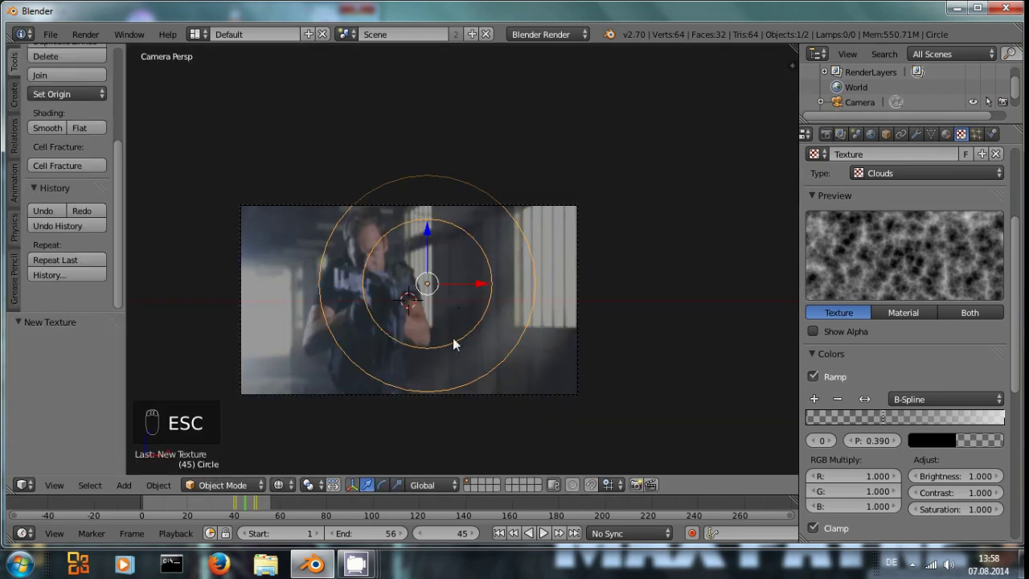
Step: Step between frames 41 and 45 to review the ring's expansion over the footage, stopping on frame 43
{"action": "scroll", "coordinate": [452, 341], "scroll_direction": "up", "scroll_amount": 2}
{"action": "scroll", "coordinate": [419, 345], "scroll_direction": "down", "scroll_amount": 2}
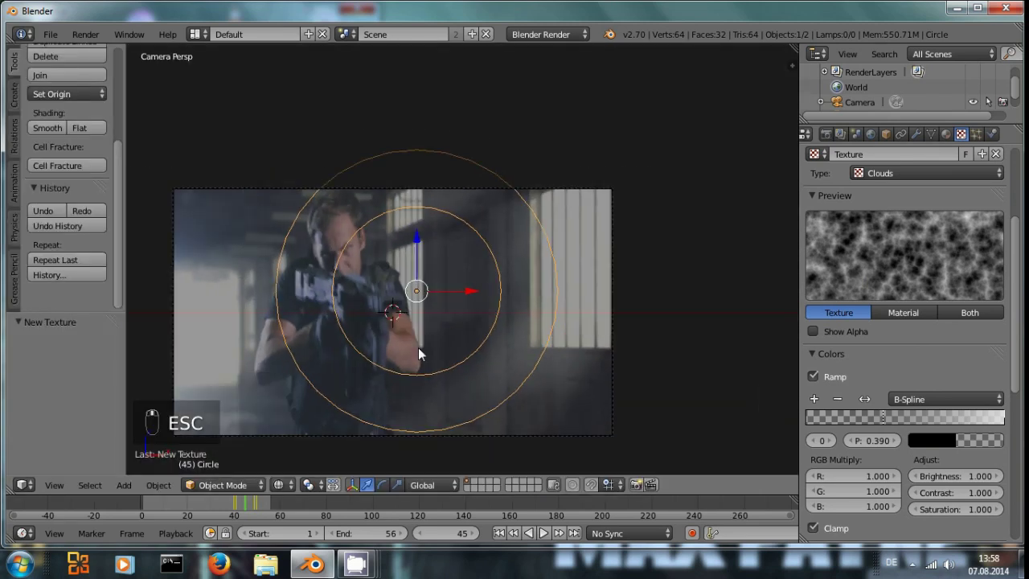
{"action": "key", "text": "Left"}
{"action": "key", "text": "Left"}
{"action": "key", "text": "Left"}
{"action": "key", "text": "Left"}
{"action": "key", "text": "Left"}
{"action": "key", "text": "Left"}
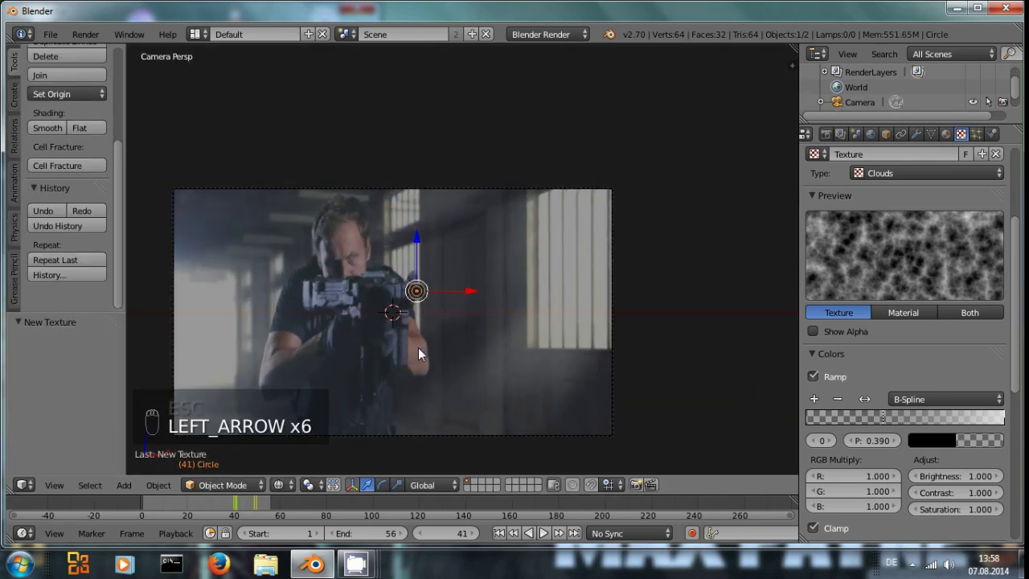
{"action": "key", "text": "Right"}
{"action": "key", "text": "Right"}
{"action": "key", "text": "Right"}
{"action": "key", "text": "Right"}
{"action": "key", "text": "Right"}
{"action": "key", "text": "Right"}
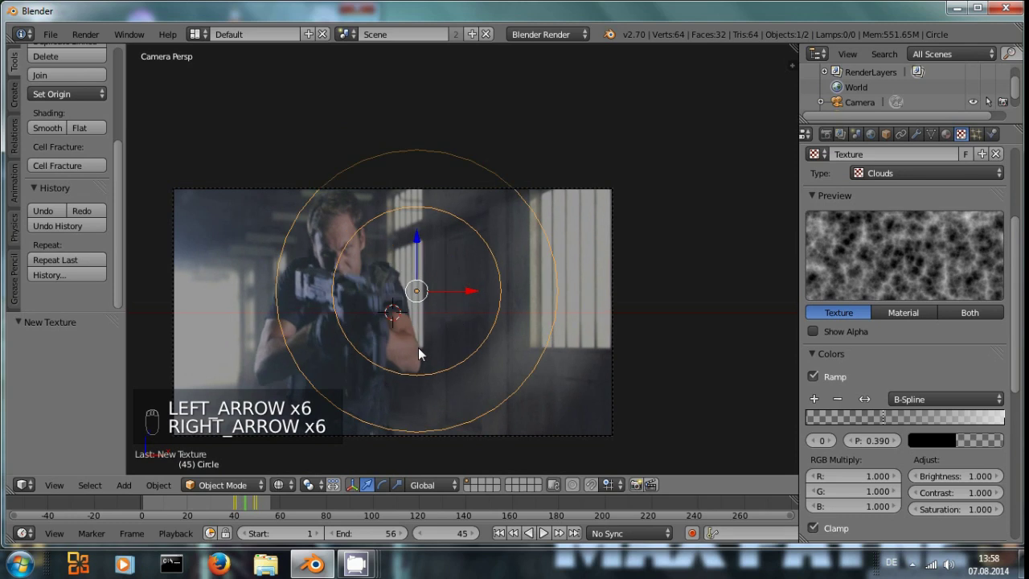
{"action": "key", "text": "Left"}
{"action": "key", "text": "Left"}
{"action": "key", "text": "Left"}
{"action": "scroll", "coordinate": [422, 344], "scroll_direction": "up", "scroll_amount": 2}
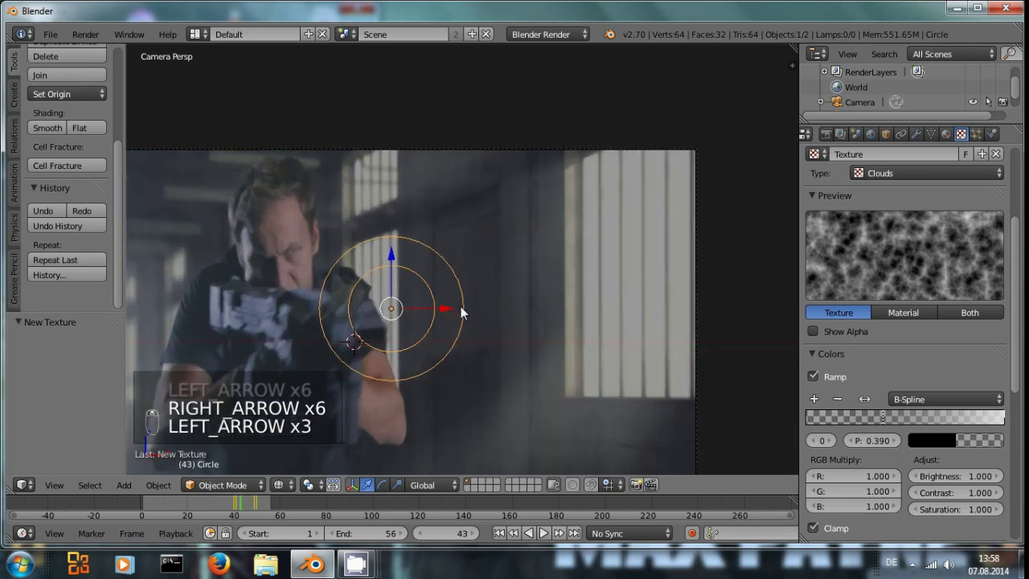
{"action": "scroll", "coordinate": [420, 343], "scroll_direction": "down", "scroll_amount": 1}
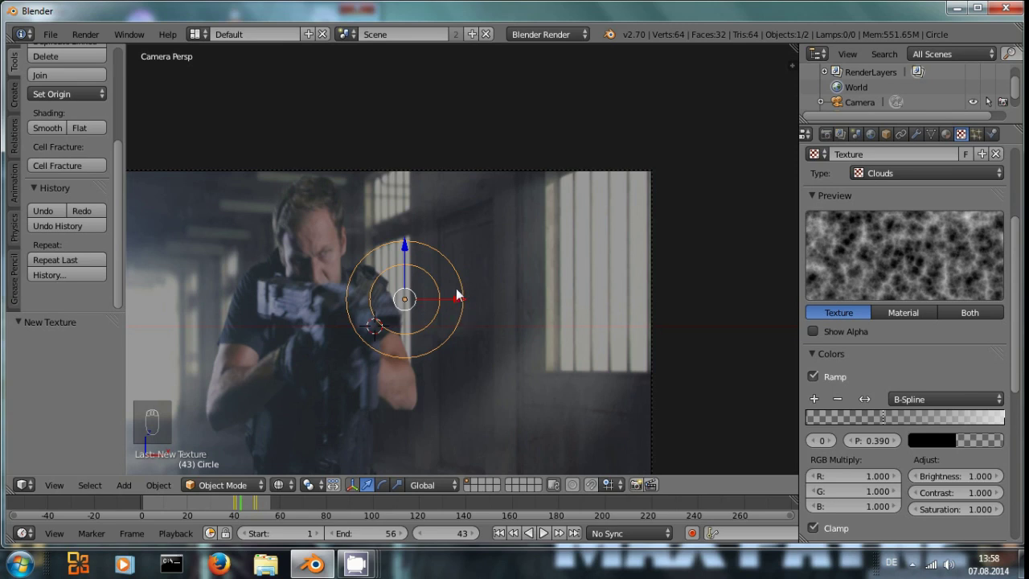
Step: Rotate the ring about 30.5° around the global Z axis and play the animation from frame 25
{"action": "key", "text": "r"}
{"action": "key", "text": "z"}
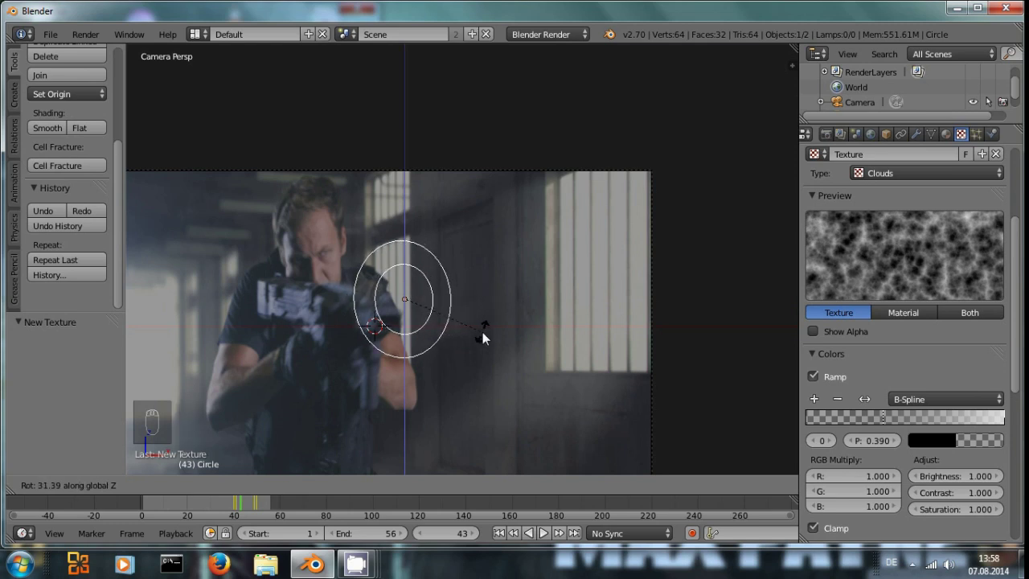
{"action": "left_click", "coordinate": [484, 331]}
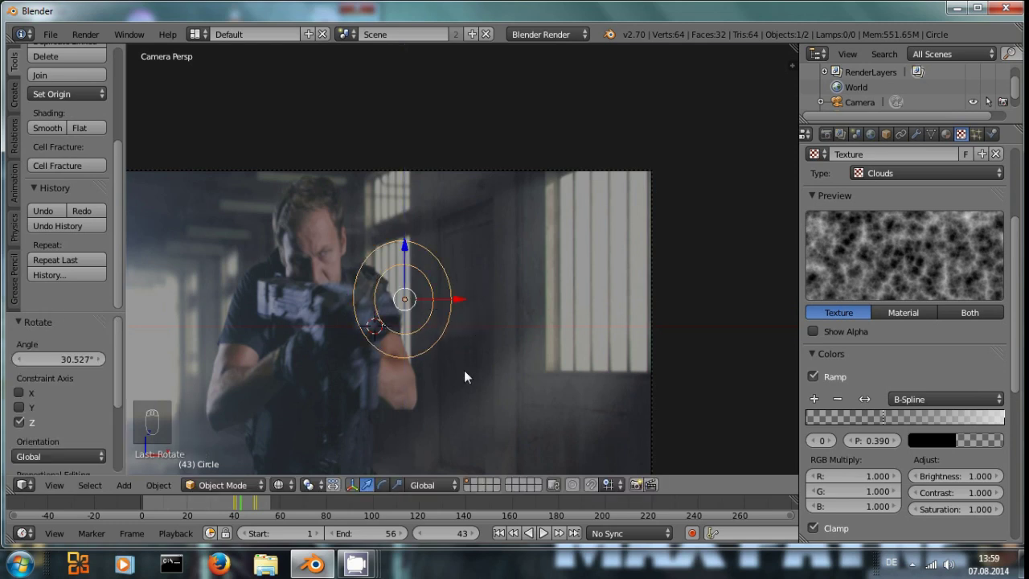
{"action": "left_click_drag", "start_coordinate": [241, 513], "coordinate": [199, 505]}
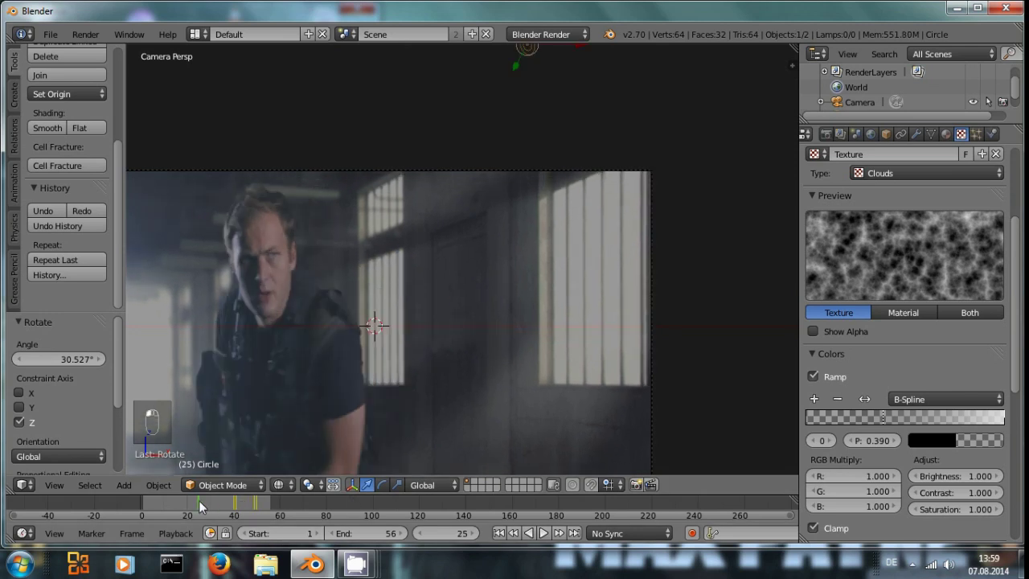
{"action": "key", "text": "alt+a"}
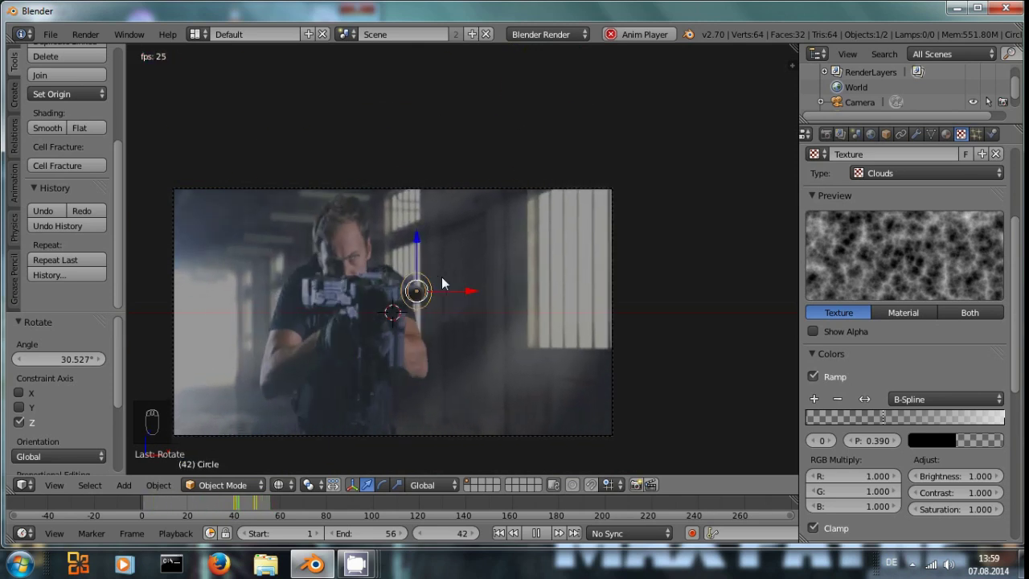
{"action": "key", "text": "alt+a"}
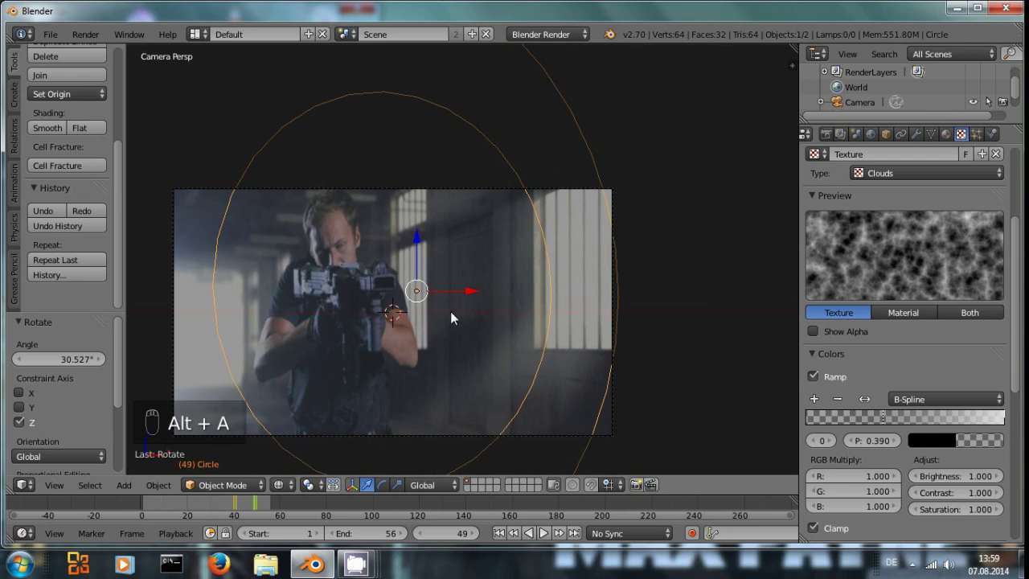
Step: At frame 46, rotate the ring about -10.3° around the global Z axis and replay the animation
{"action": "key", "text": "Left"}
{"action": "key", "text": "Left"}
{"action": "key", "text": "Left"}
{"action": "key", "text": "Left"}
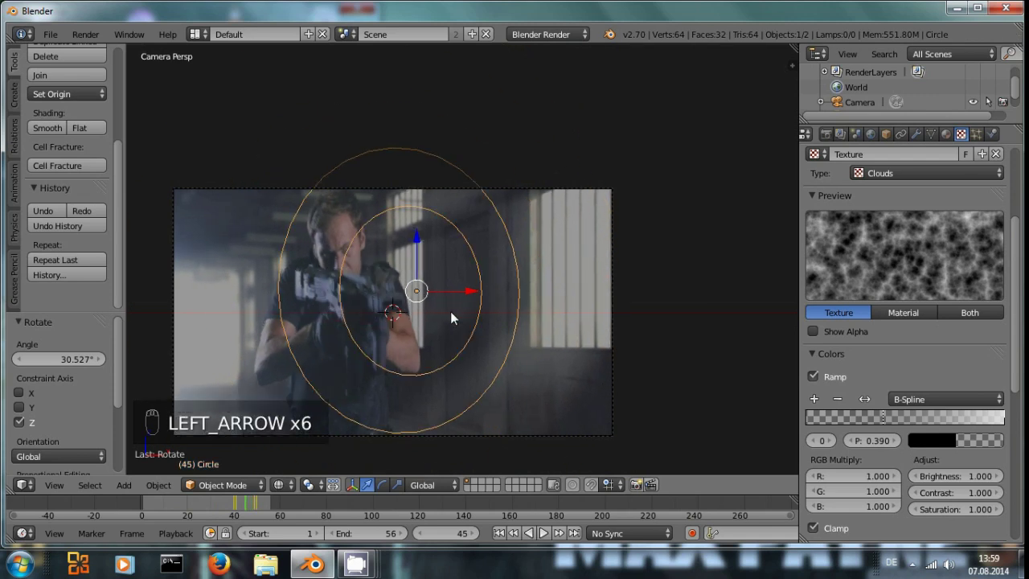
{"action": "key", "text": "Right"}
{"action": "key", "text": "r"}
{"action": "key", "text": "r"}
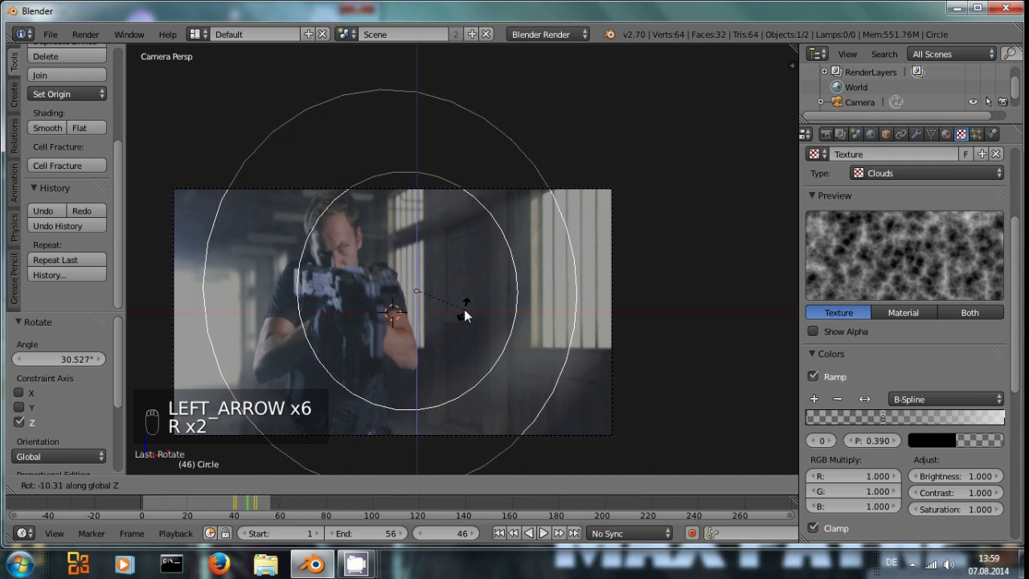
{"action": "left_click", "coordinate": [465, 316]}
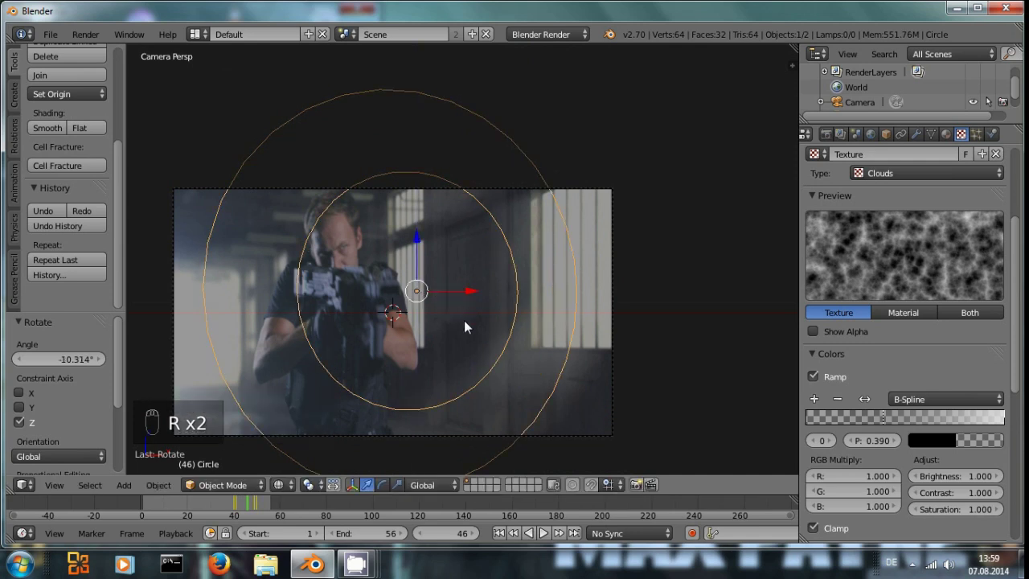
{"action": "key", "text": "alt+a"}
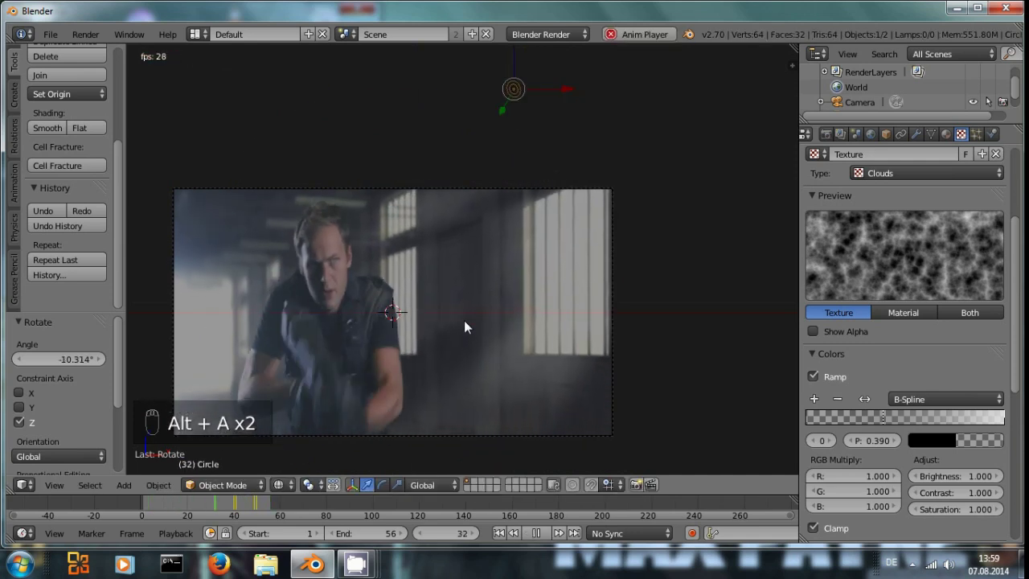
{"action": "key", "text": "alt+a"}
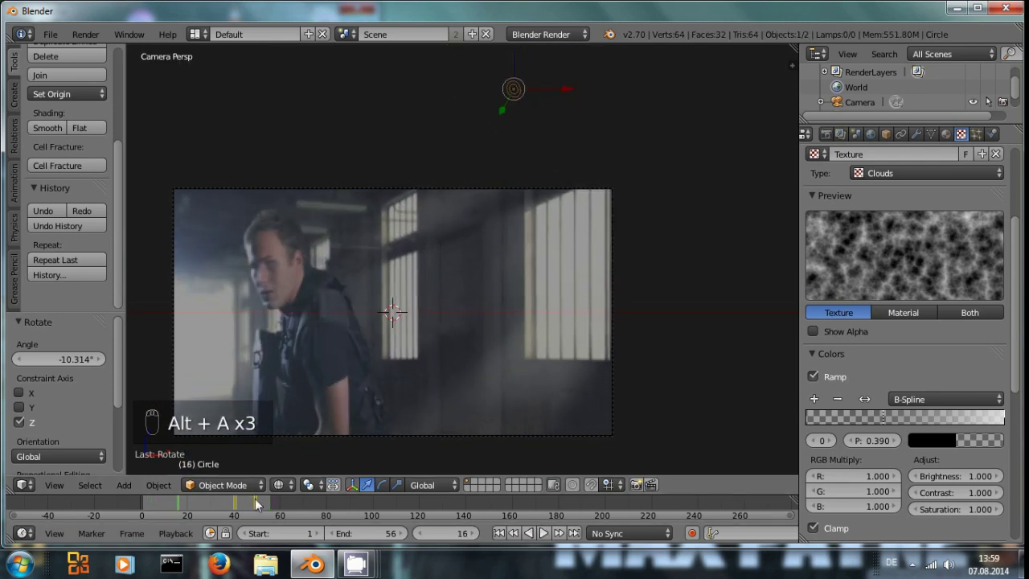
Step: Render frame 45 and close the render
{"action": "left_click", "coordinate": [245, 502]}
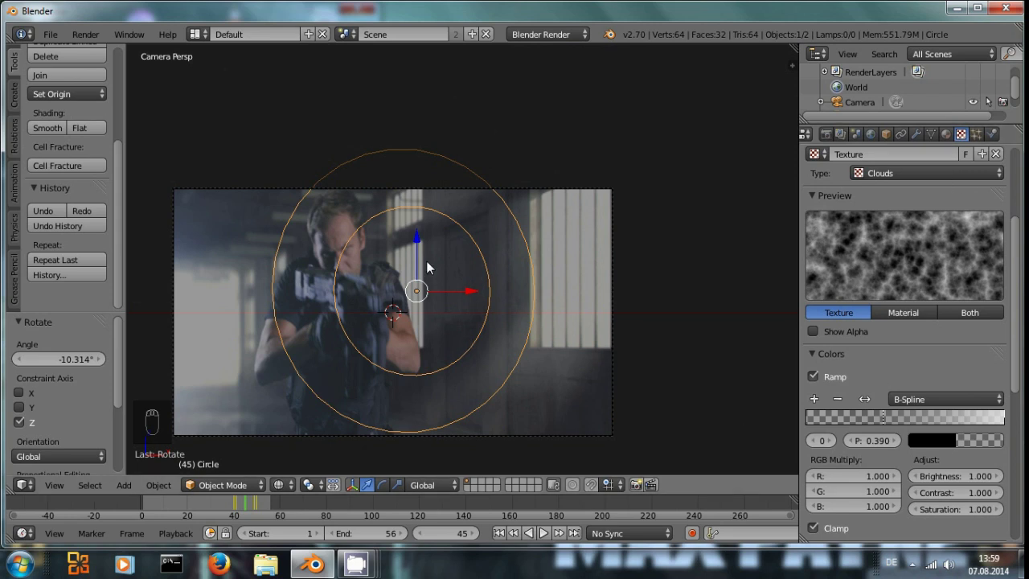
{"action": "key", "text": "F12"}
{"action": "key", "text": "Escape"}
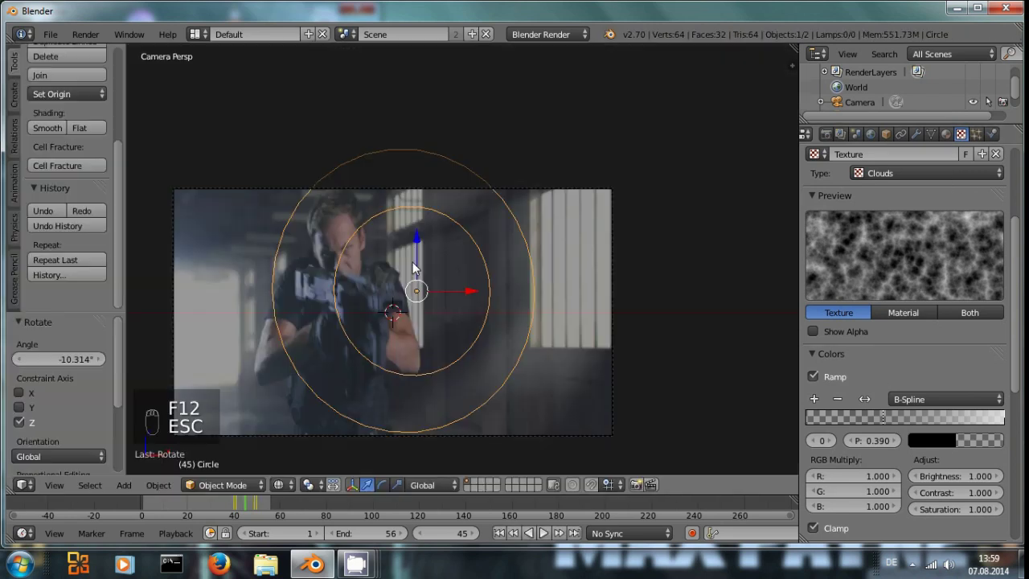
Step: Show the scene's compositing nodes in a maximized Node Editor and spread the Render Layers and Composite nodes far apart
{"action": "left_click", "coordinate": [24, 485]}
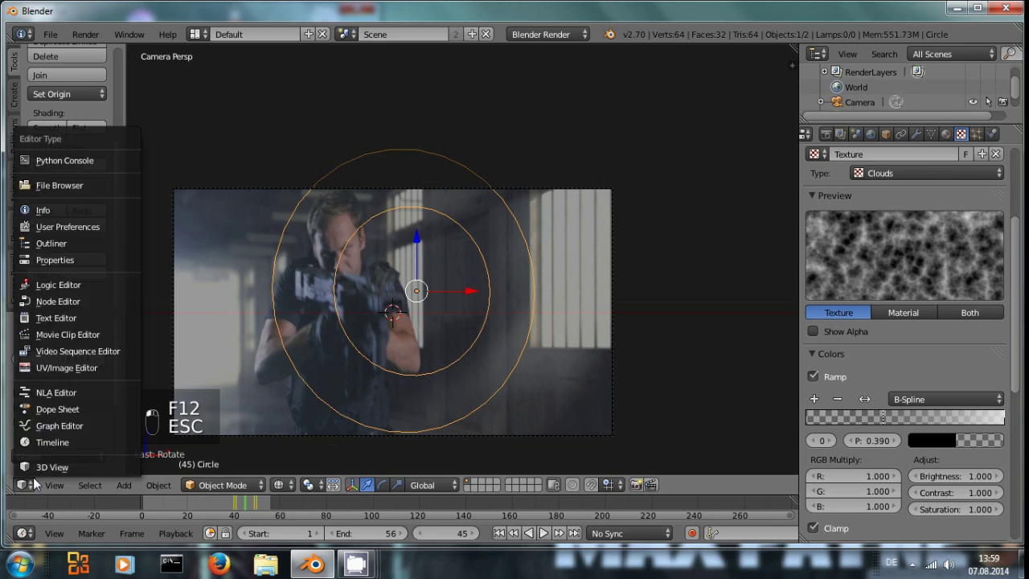
{"action": "left_click", "coordinate": [68, 299]}
{"action": "key", "text": "ctrl+Up"}
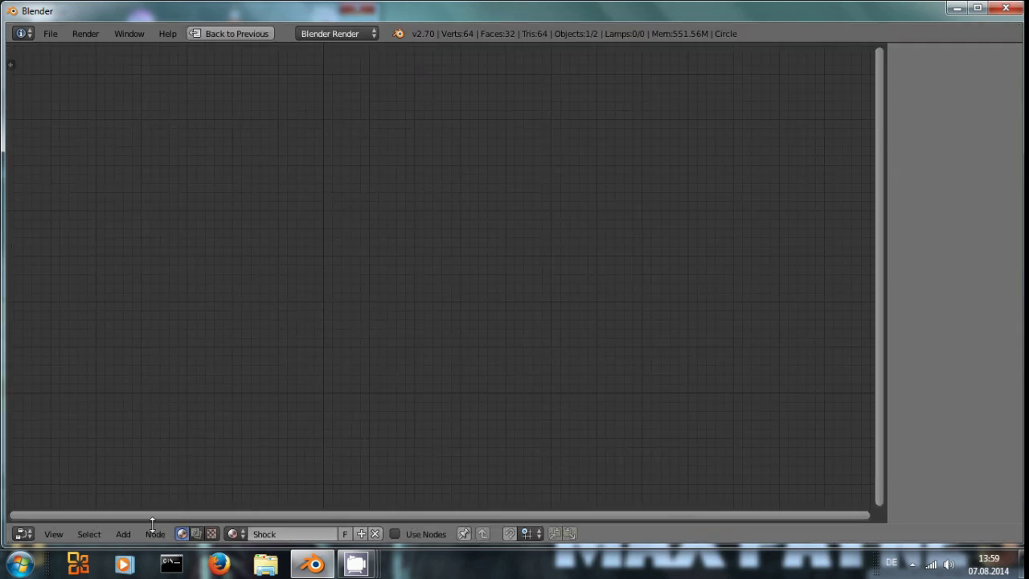
{"action": "left_click", "coordinate": [196, 533]}
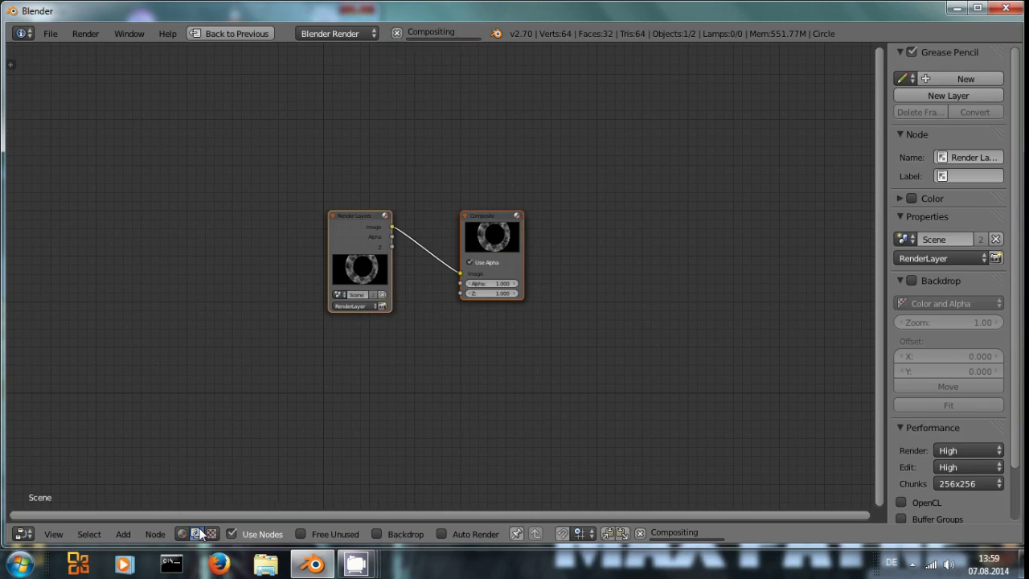
{"action": "left_click_drag", "start_coordinate": [349, 235], "coordinate": [98, 142]}
{"action": "left_click_drag", "start_coordinate": [500, 239], "coordinate": [690, 223]}
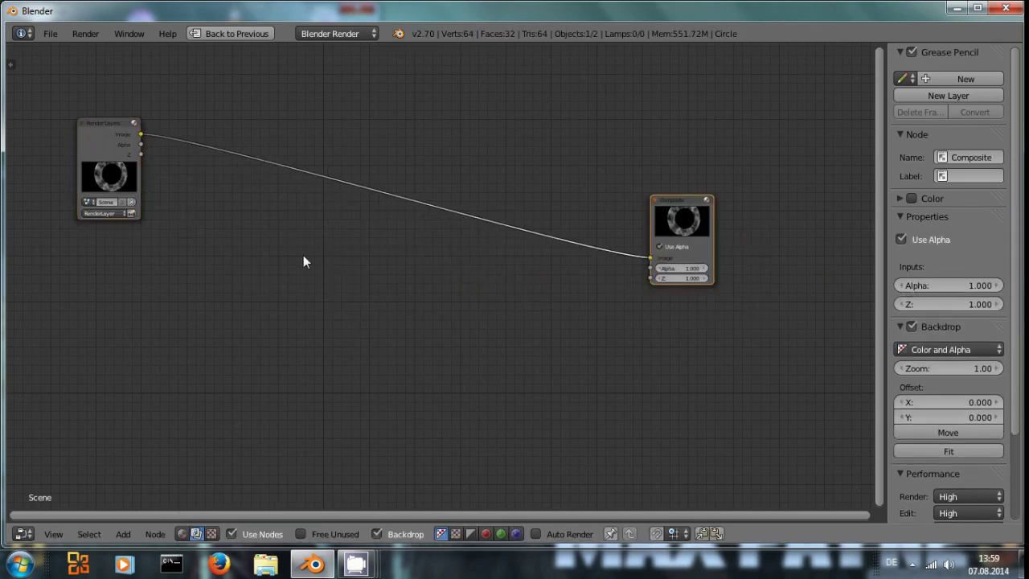
Step: Connect a Viewer node with Use Alpha enabled to the Render Layers image and place it below the Composite node
{"action": "left_click", "coordinate": [93, 141], "text": "ctrl+shift"}
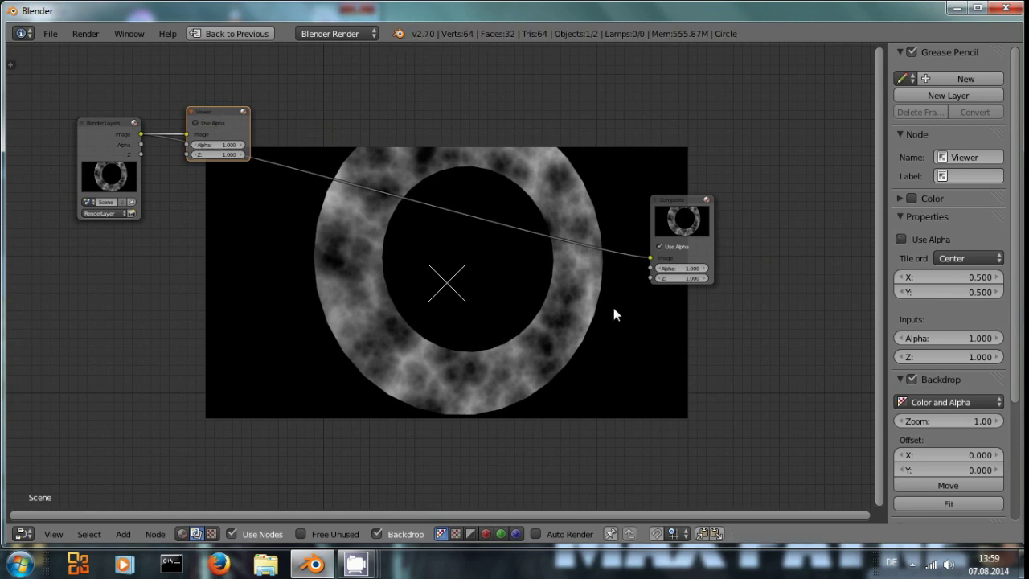
{"action": "left_click", "coordinate": [214, 123]}
{"action": "left_click_drag", "start_coordinate": [227, 119], "coordinate": [758, 354]}
{"action": "left_click_drag", "start_coordinate": [679, 201], "coordinate": [755, 146]}
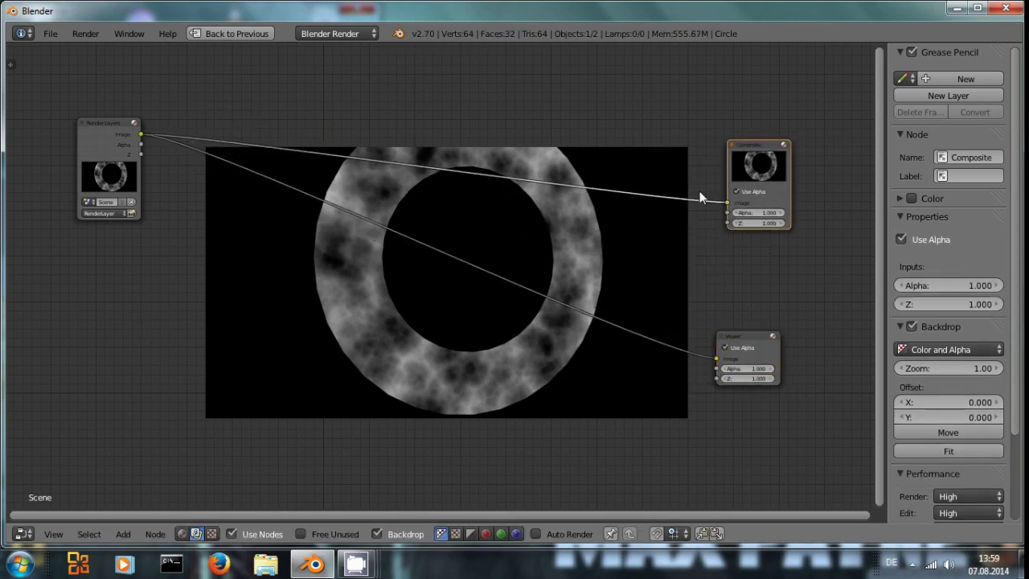
Step: Add a Movie Clip input node below Render Layers and load the Sci_fi footage clip into it
{"action": "key", "text": "shift+a"}
{"action": "mouse_move", "coordinate": [329, 169]}
{"action": "key", "text": "shift+a"}
{"action": "mouse_move", "coordinate": [141, 270]}
{"action": "left_click", "coordinate": [218, 303]}
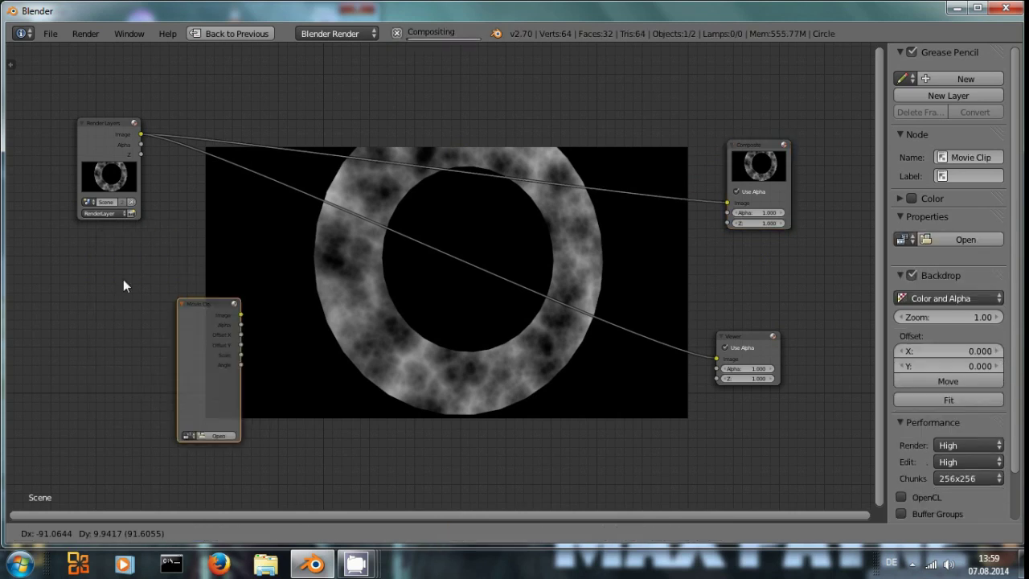
{"action": "left_click", "coordinate": [70, 295]}
{"action": "left_click", "coordinate": [71, 382]}
{"action": "left_click", "coordinate": [80, 394]}
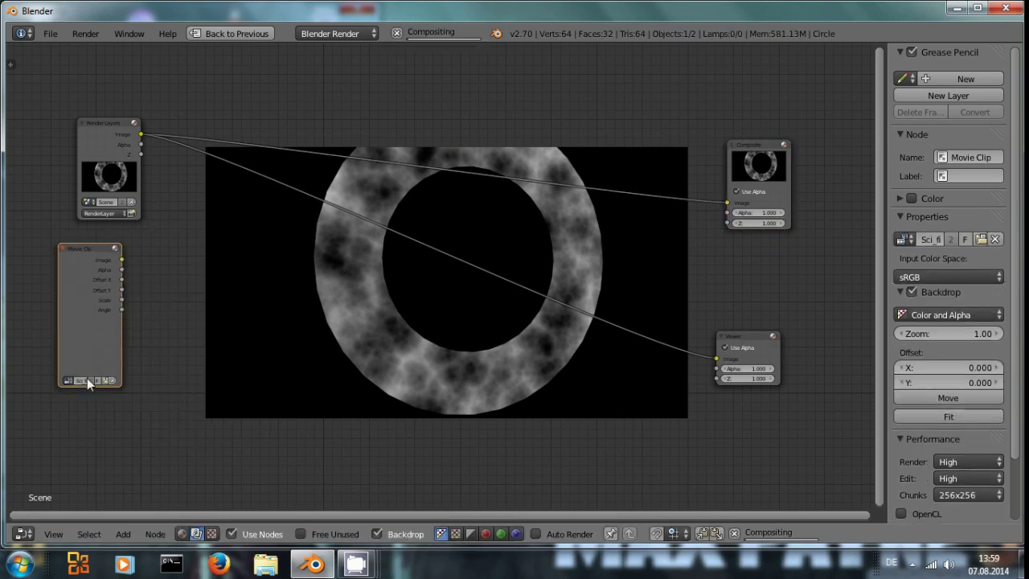
Step: Add a Scale node set to Render Size, feed it the Movie Clip image and preview its output in the Viewer
{"action": "key", "text": "shift+a"}
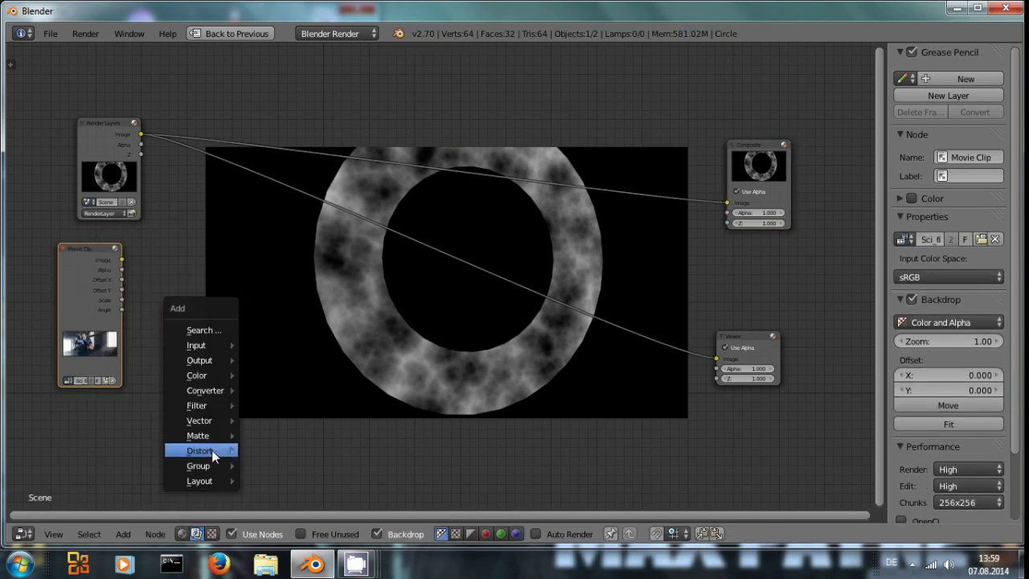
{"action": "mouse_move", "coordinate": [210, 451]}
{"action": "left_click", "coordinate": [291, 268]}
{"action": "left_click", "coordinate": [195, 269]}
{"action": "left_click", "coordinate": [217, 297]}
{"action": "left_click", "coordinate": [215, 257]}
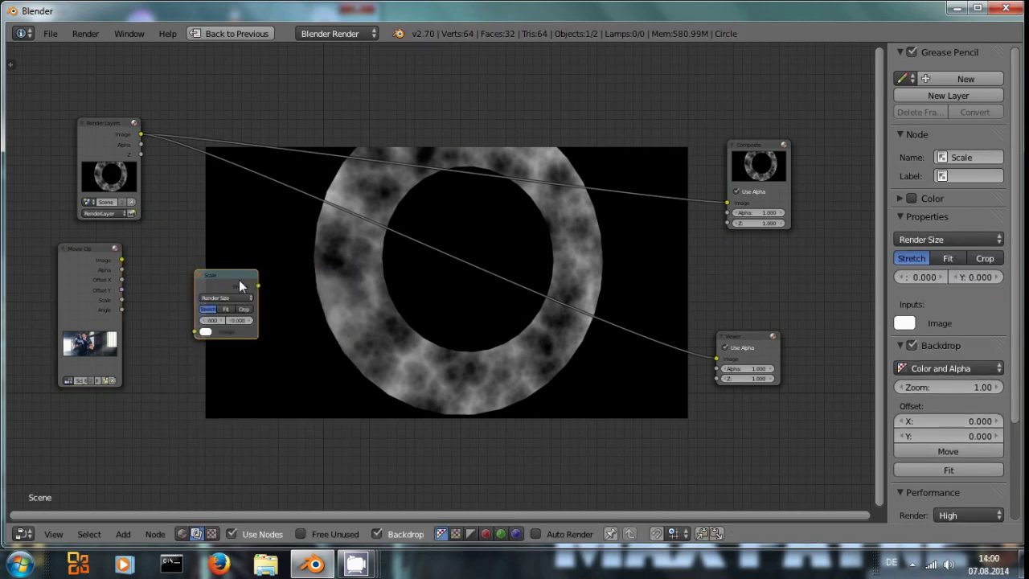
{"action": "scroll", "coordinate": [233, 353], "scroll_direction": "up", "scroll_amount": 1}
{"action": "left_click_drag", "start_coordinate": [115, 326], "coordinate": [130, 347]}
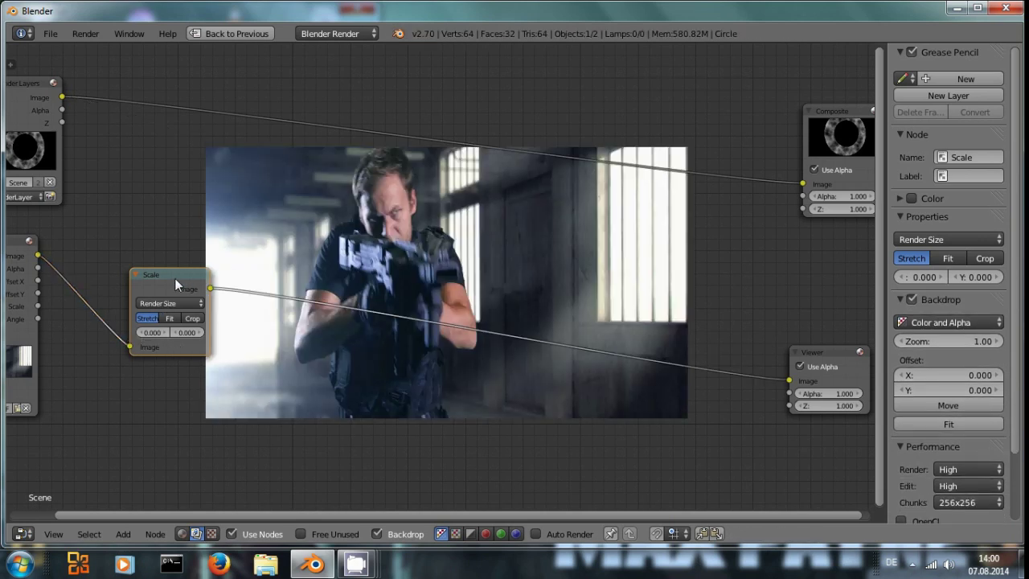
Step: Insert a Mix node between Render Layers and Composite with its blend type set to Screen
{"action": "key", "text": "shift+a"}
{"action": "mouse_move", "coordinate": [450, 147]}
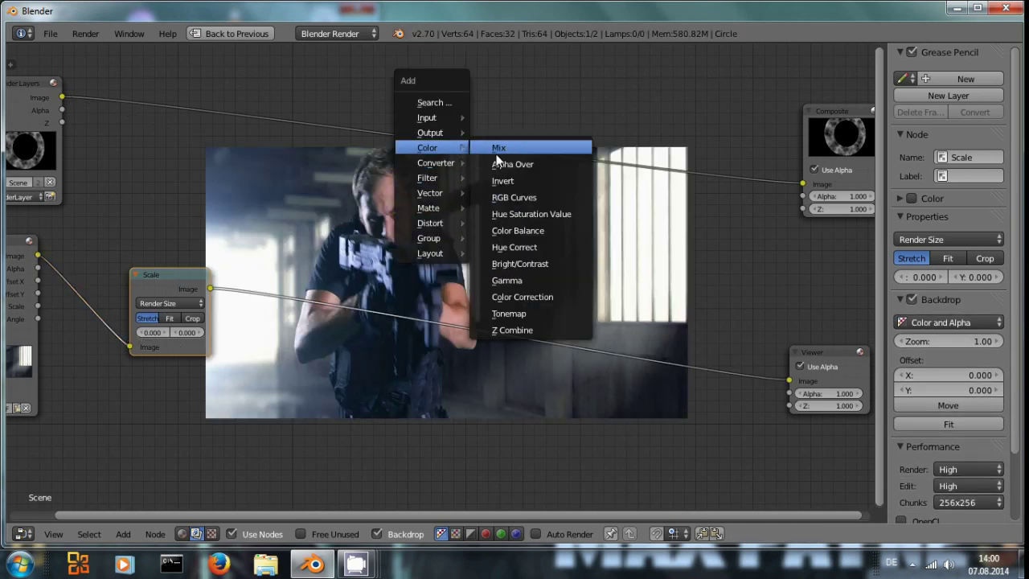
{"action": "left_click", "coordinate": [497, 148]}
{"action": "left_click", "coordinate": [497, 132]}
{"action": "left_click", "coordinate": [515, 165]}
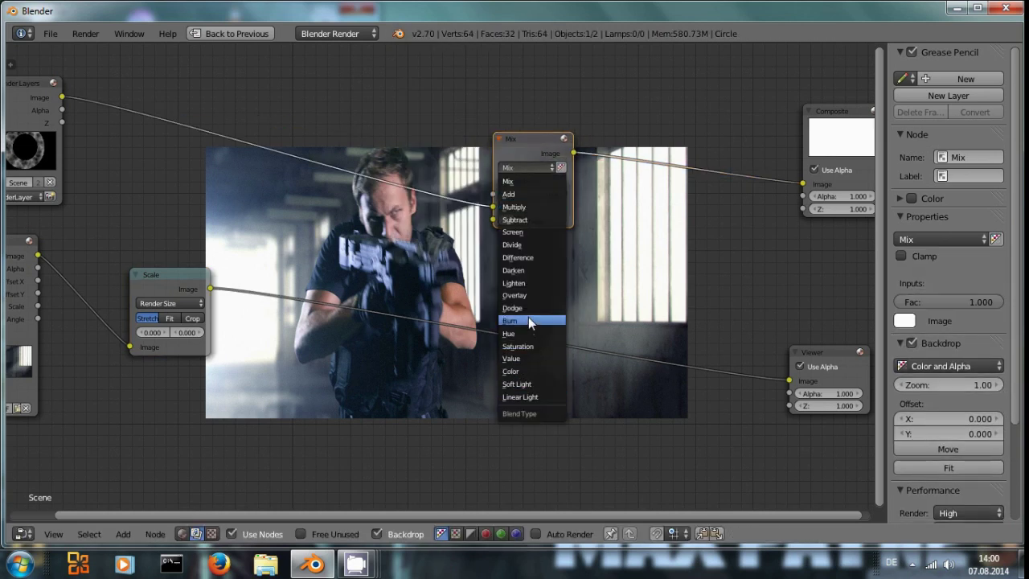
{"action": "left_click", "coordinate": [530, 230]}
Step: Connect the scaled footage to the Screen node's second image input and preview the combined result in the Viewer
{"action": "left_click_drag", "start_coordinate": [210, 288], "coordinate": [492, 219]}
{"action": "left_click", "coordinate": [515, 150]}
{"action": "left_click_drag", "start_coordinate": [517, 145], "coordinate": [560, 151]}
Step: Insert an RGB Curves node between Render Layers and the Screen node and preview its output in the Viewer
{"action": "middle_click_drag", "start_coordinate": [538, 274], "coordinate": [498, 330]}
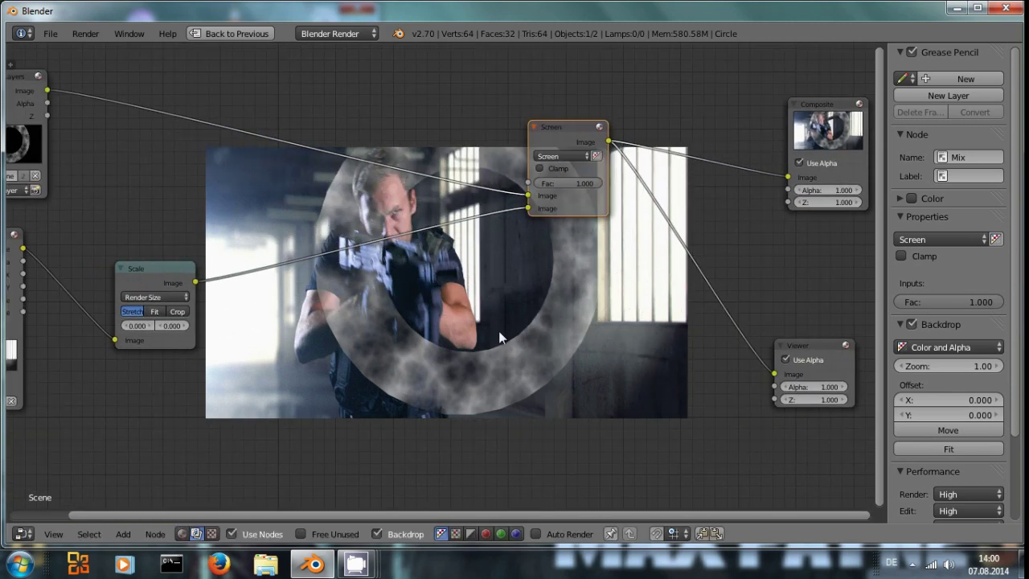
{"action": "scroll", "coordinate": [499, 330], "scroll_direction": "down", "scroll_amount": 1}
{"action": "scroll", "coordinate": [518, 321], "scroll_direction": "down", "scroll_amount": 1}
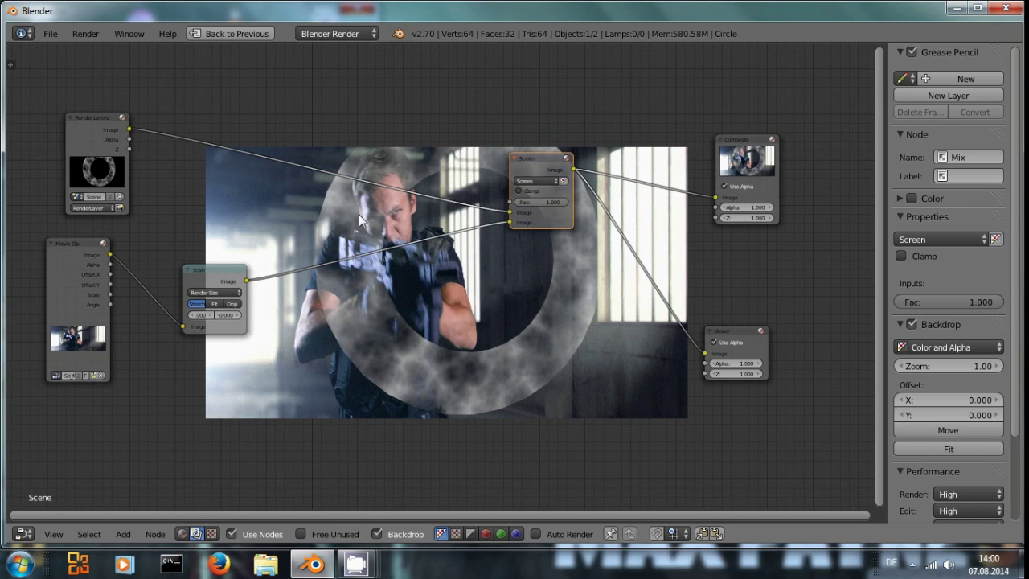
{"action": "left_click_drag", "start_coordinate": [92, 120], "coordinate": [76, 57]}
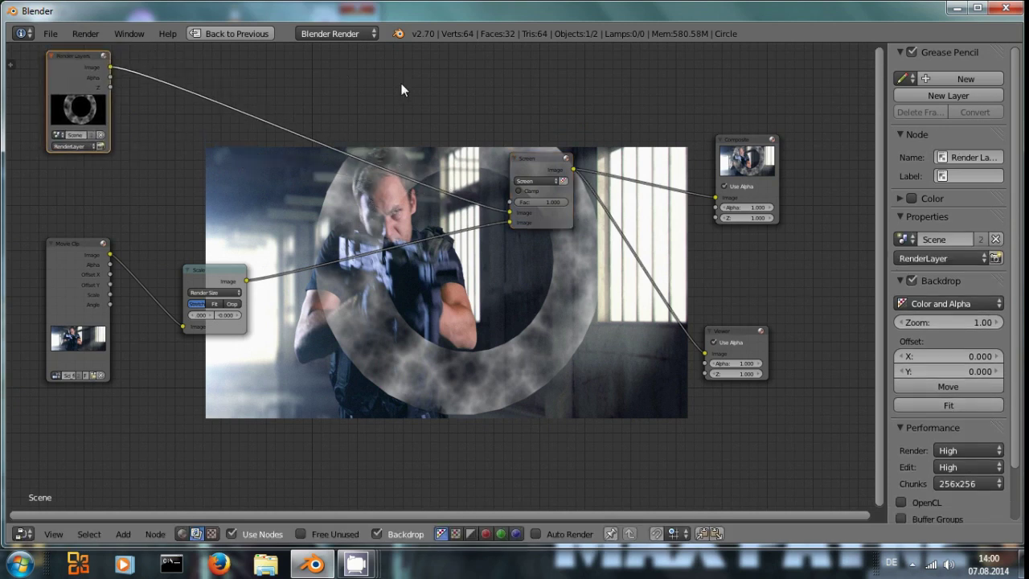
{"action": "key", "text": "shift+a"}
{"action": "mouse_move", "coordinate": [383, 107]}
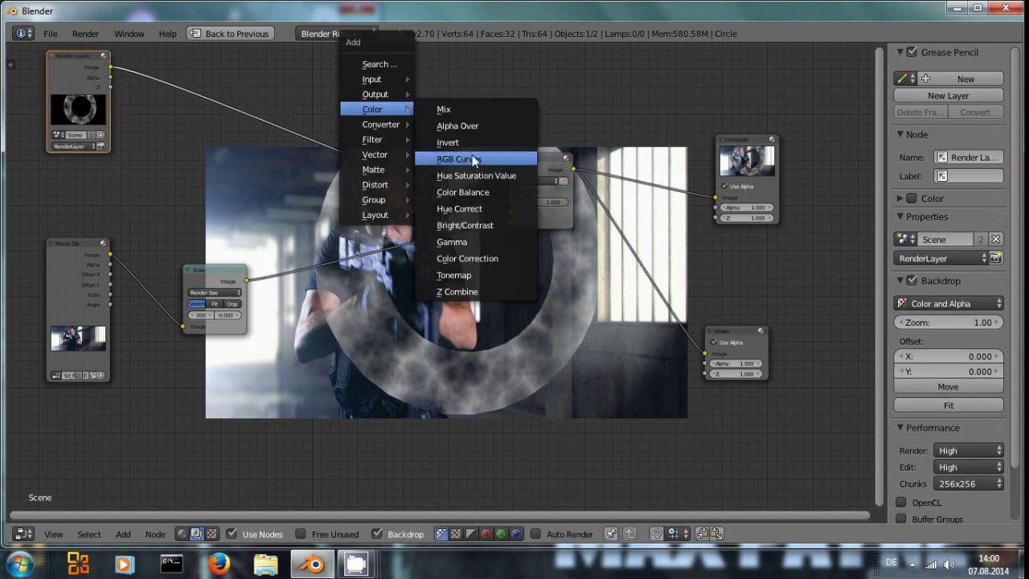
{"action": "left_click", "coordinate": [473, 159]}
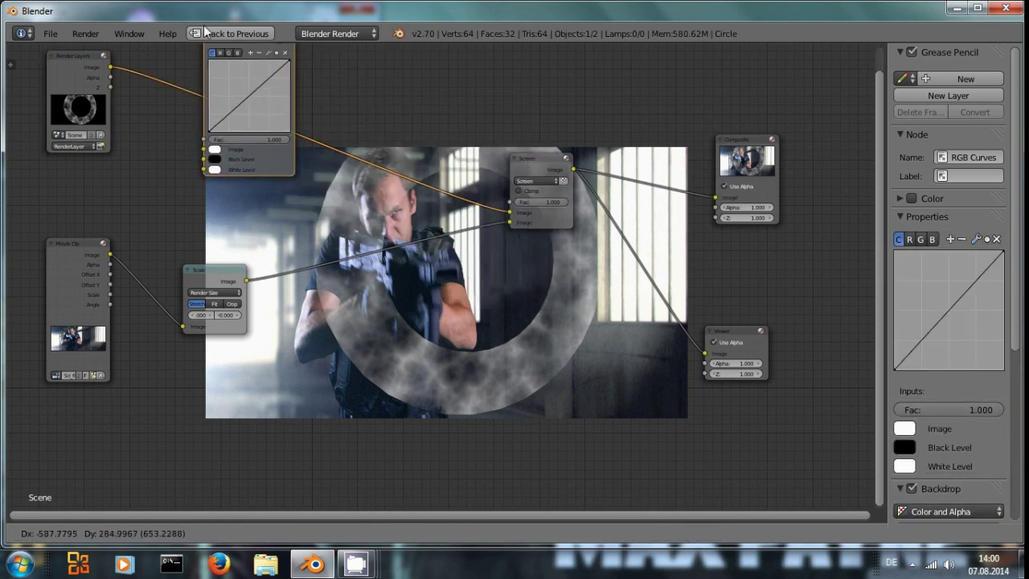
{"action": "left_click", "coordinate": [252, 54]}
{"action": "middle_click_drag", "start_coordinate": [252, 53], "coordinate": [366, 187]}
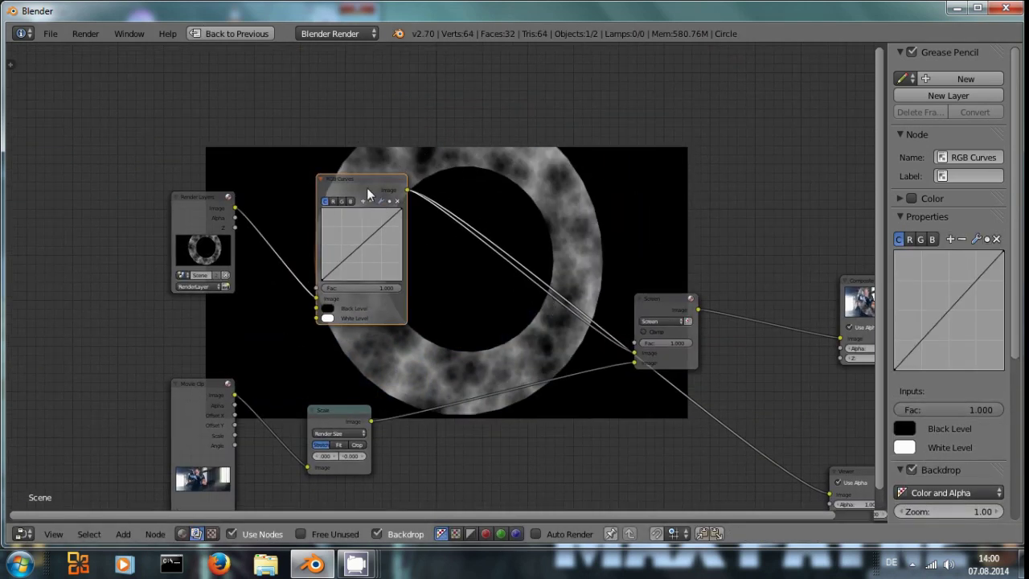
{"action": "left_click_drag", "start_coordinate": [364, 180], "coordinate": [385, 148]}
{"action": "scroll", "coordinate": [482, 242], "scroll_direction": "up", "scroll_amount": 1}
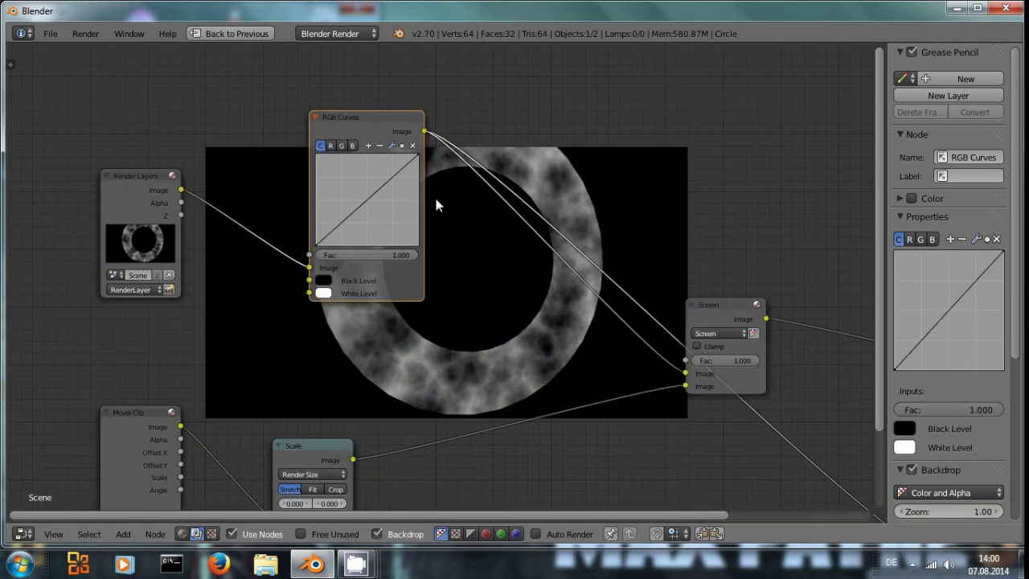
Step: Raise the combined RGB curve at about X 0.44, Y 0.70, and lower the green curve at about X 0.66, Y 0.38
{"action": "mouse_move", "coordinate": [372, 193]}
{"action": "left_mouse_down"}
{"action": "mouse_move", "coordinate": [349, 171]}
{"action": "mouse_move", "coordinate": [360, 181]}
{"action": "left_mouse_up"}
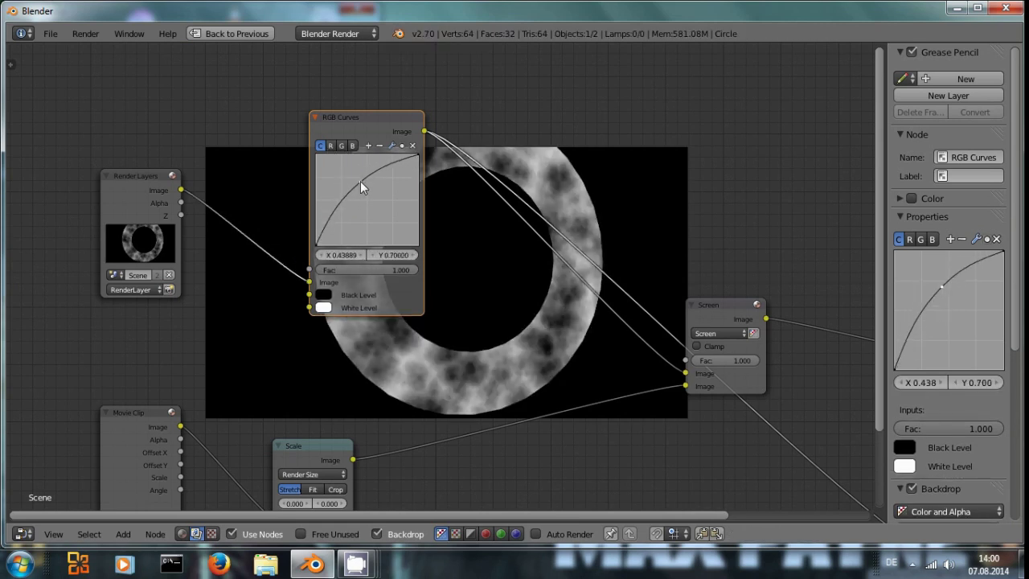
{"action": "left_click", "coordinate": [339, 145]}
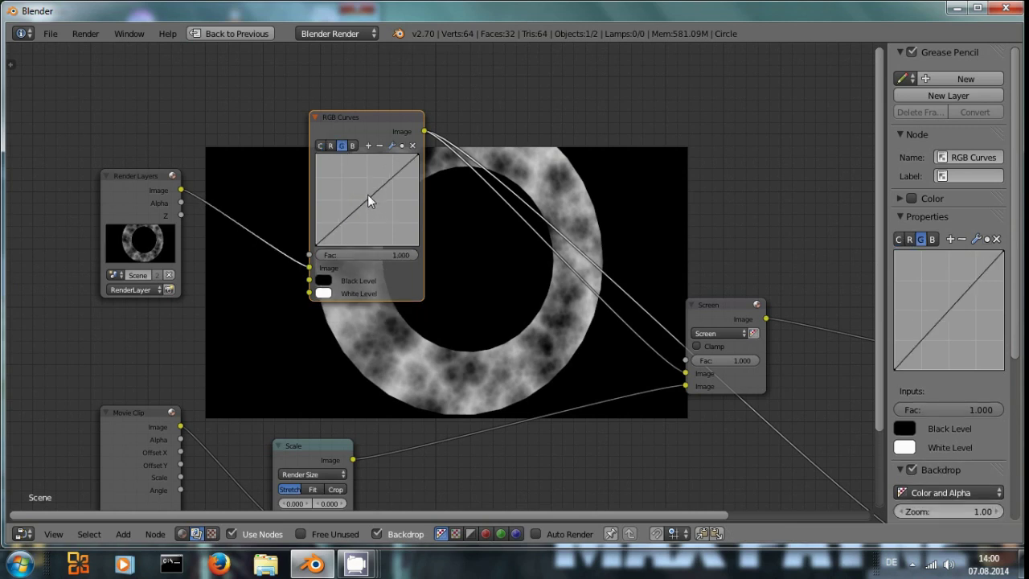
{"action": "left_click_drag", "start_coordinate": [369, 197], "coordinate": [383, 211]}
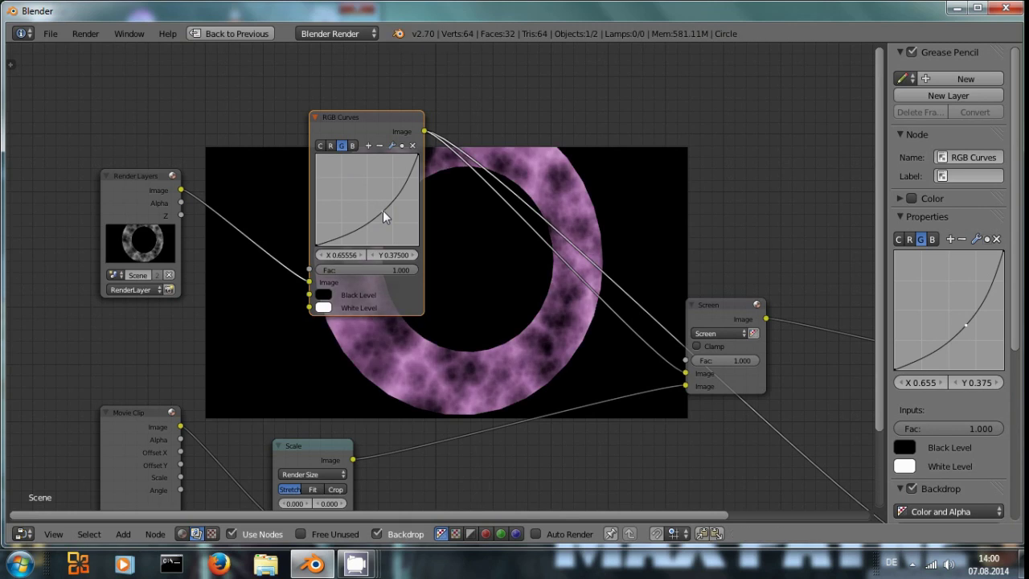
Step: Remove the existing green curve point, raise the green curve at about X 0.41, Y 0.61, and move the RGB Curves node aside
{"action": "left_click", "coordinate": [413, 145]}
{"action": "left_click", "coordinate": [332, 145]}
{"action": "mouse_move", "coordinate": [368, 195]}
{"action": "left_mouse_down"}
{"action": "mouse_move", "coordinate": [382, 206]}
{"action": "mouse_move", "coordinate": [357, 188]}
{"action": "left_mouse_up"}
{"action": "left_click", "coordinate": [353, 144]}
{"action": "left_click", "coordinate": [341, 146]}
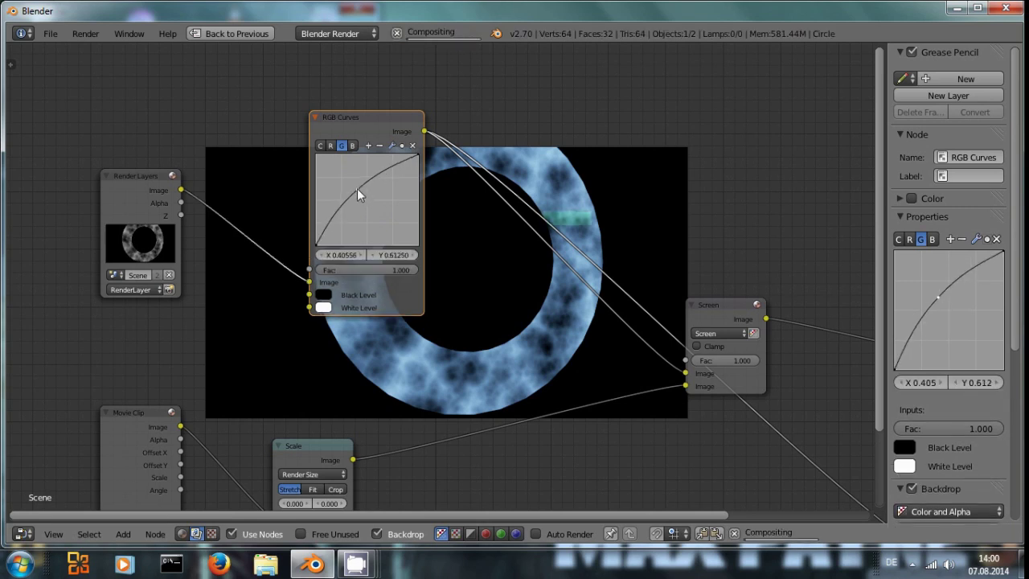
{"action": "left_click_drag", "start_coordinate": [374, 118], "coordinate": [331, 82]}
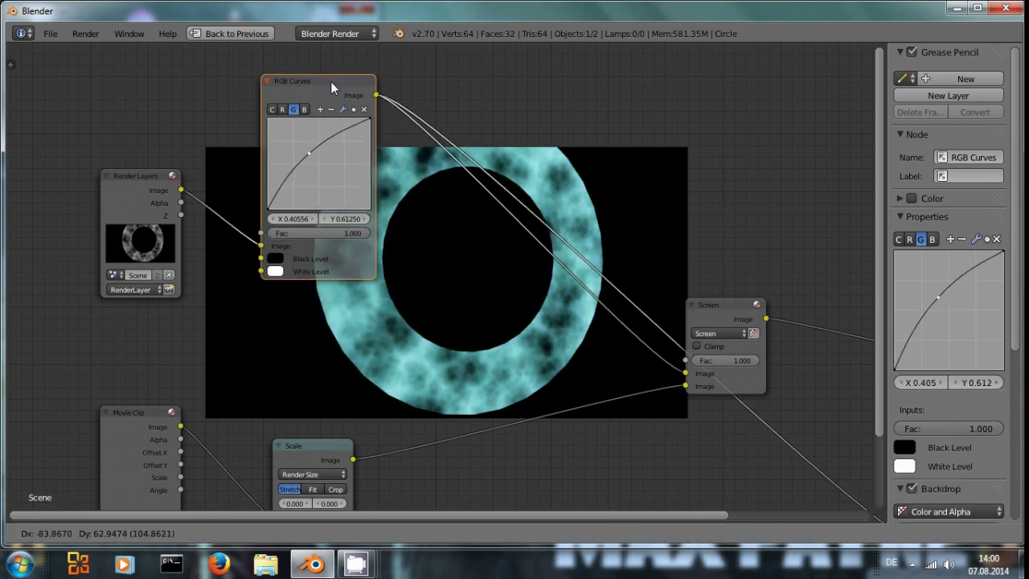
Step: Preview the Screen node's result in the Viewer and collapse the RGB Curves node beside Render Layers
{"action": "left_click", "coordinate": [728, 306]}
{"action": "middle_click_drag", "start_coordinate": [626, 354], "coordinate": [576, 391]}
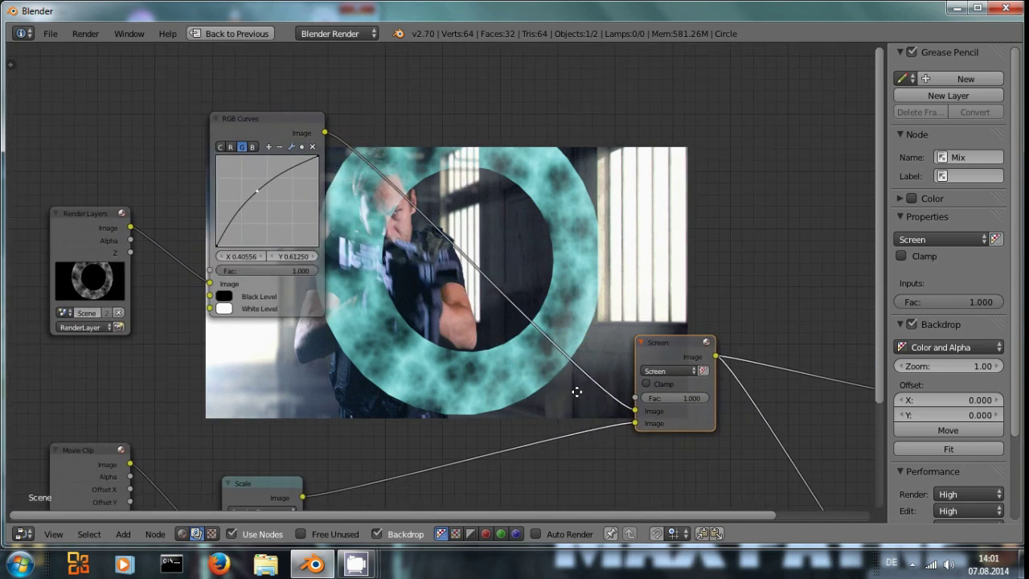
{"action": "left_click", "coordinate": [253, 113]}
{"action": "left_click_drag", "start_coordinate": [253, 113], "coordinate": [207, 264]}
{"action": "left_click", "coordinate": [206, 101]}
Step: Add a Blur node set to Fast Gaussian with Relative enabled, feed it from RGB Curves and preview it in the Viewer
{"action": "key", "text": "shift+a"}
{"action": "mouse_move", "coordinate": [318, 195]}
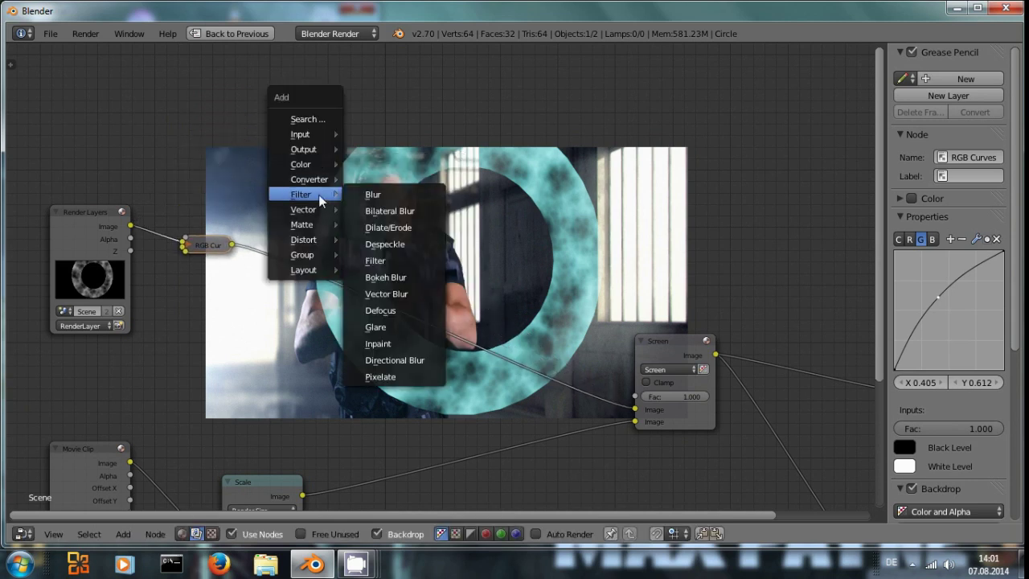
{"action": "left_click", "coordinate": [370, 195]}
{"action": "left_click", "coordinate": [401, 161]}
{"action": "left_click", "coordinate": [401, 153]}
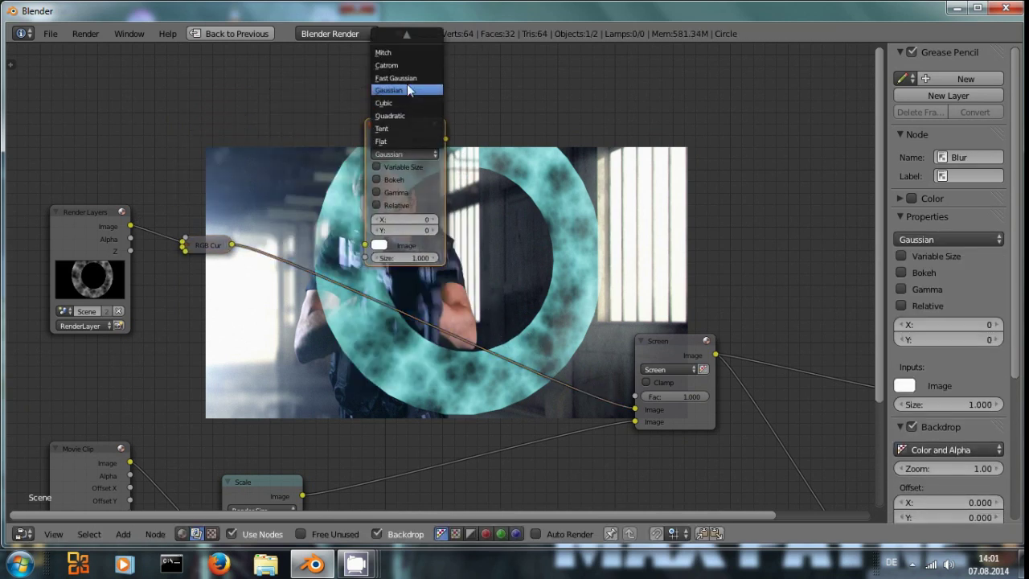
{"action": "left_click", "coordinate": [394, 97]}
{"action": "left_click", "coordinate": [397, 168]}
{"action": "left_click_drag", "start_coordinate": [232, 245], "coordinate": [366, 234]}
{"action": "left_click_drag", "start_coordinate": [396, 122], "coordinate": [347, 88]}
{"action": "left_click", "coordinate": [333, 88], "text": "ctrl+shift"}
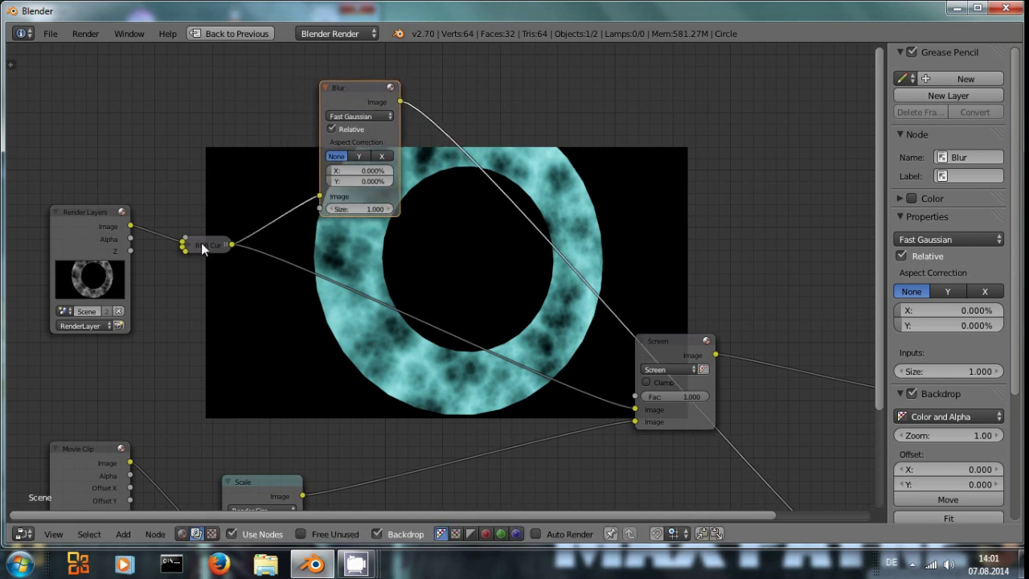
{"action": "left_click_drag", "start_coordinate": [201, 243], "coordinate": [218, 210]}
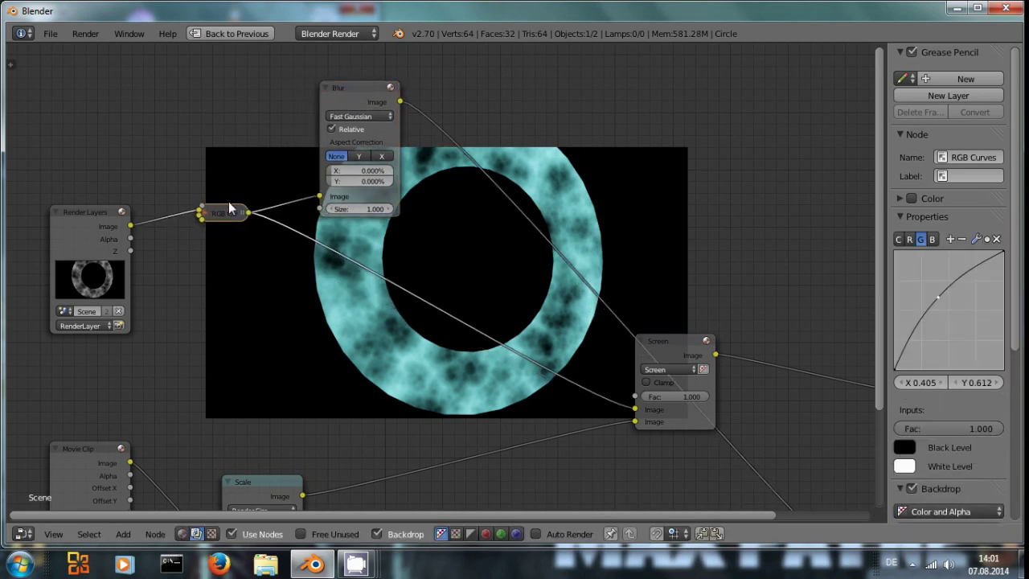
Step: Set the Blur node's X and Y to 1% and its aspect correction to Y
{"action": "left_click", "coordinate": [345, 172]}
{"action": "key", "text": "Return"}
{"action": "left_click", "coordinate": [363, 172]}
{"action": "key", "text": "Return"}
{"action": "left_click", "coordinate": [369, 182]}
{"action": "type", "text": "1"}
{"action": "key", "text": "Return"}
{"action": "left_click", "coordinate": [359, 156]}
{"action": "left_click", "coordinate": [381, 158]}
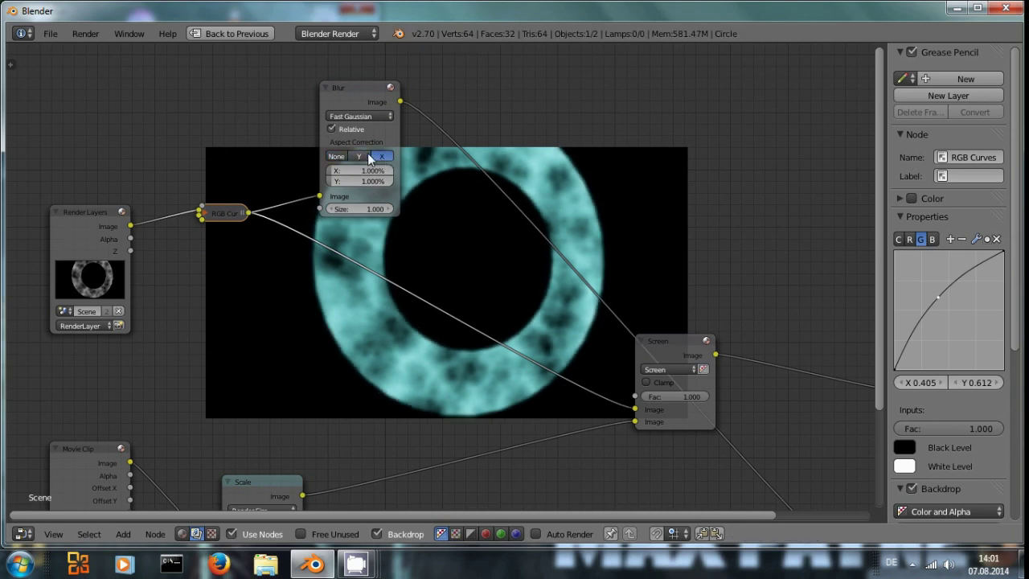
{"action": "left_click", "coordinate": [368, 153]}
{"action": "left_click", "coordinate": [381, 157]}
{"action": "left_click", "coordinate": [370, 157]}
{"action": "left_click_drag", "start_coordinate": [370, 90], "coordinate": [371, 39]}
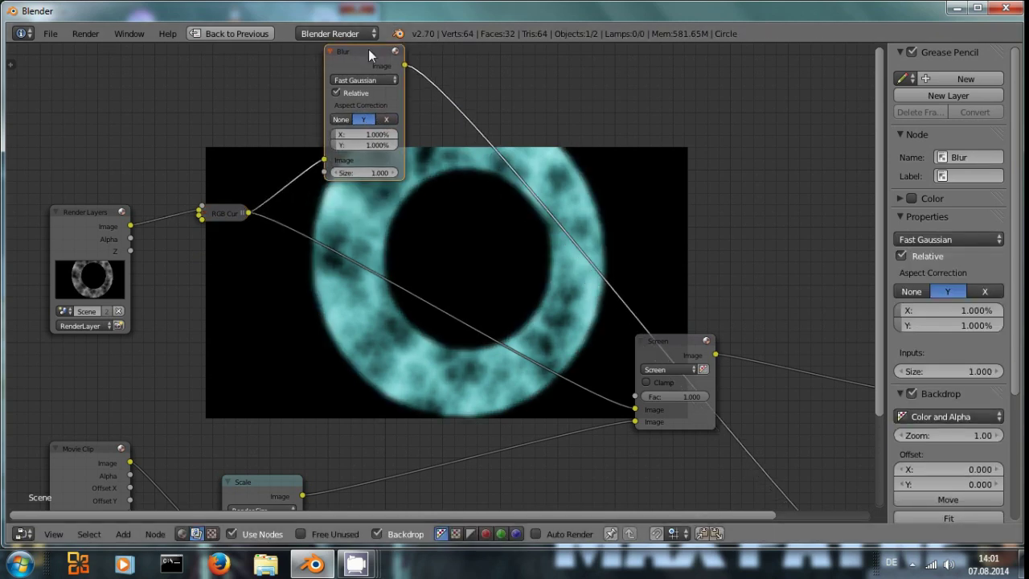
Step: Duplicate the Blur node onto the link between RGB Curves and Screen, with its X and Y set to 9%
{"action": "key", "text": "shift+d"}
{"action": "left_click", "coordinate": [372, 217]}
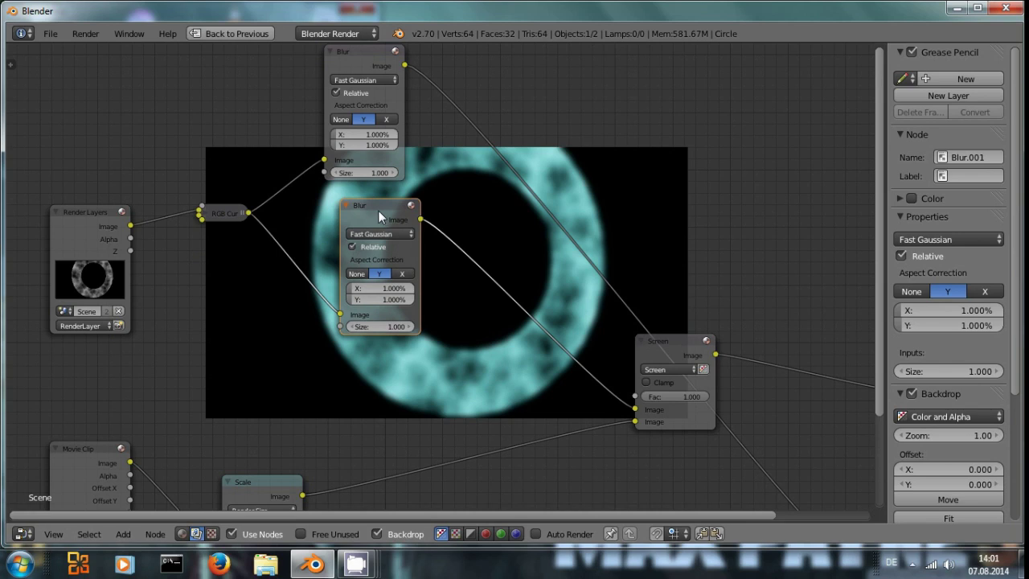
{"action": "key", "text": "Return"}
{"action": "left_click", "coordinate": [361, 299]}
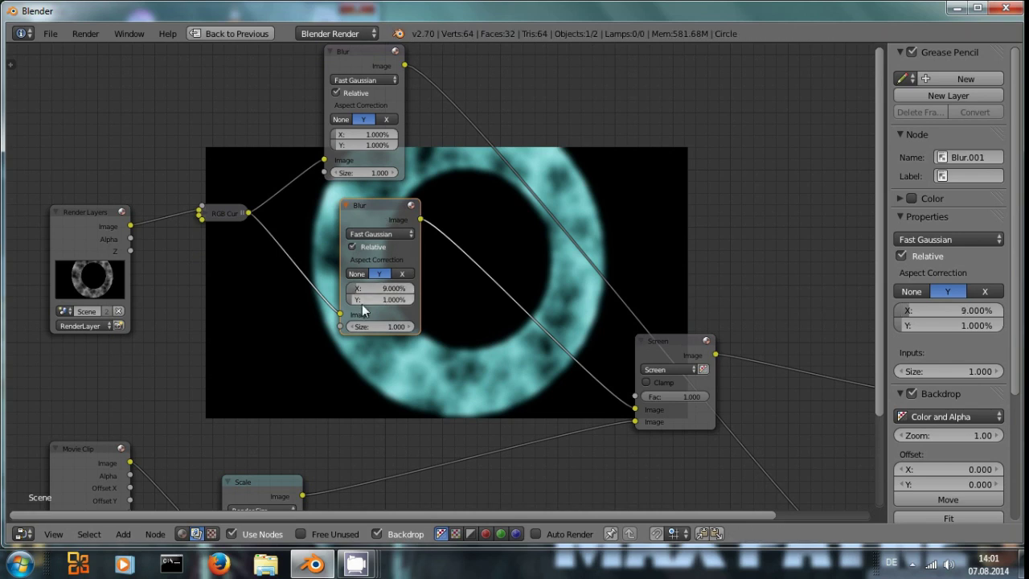
{"action": "type", "text": "9"}
{"action": "key", "text": "Return"}
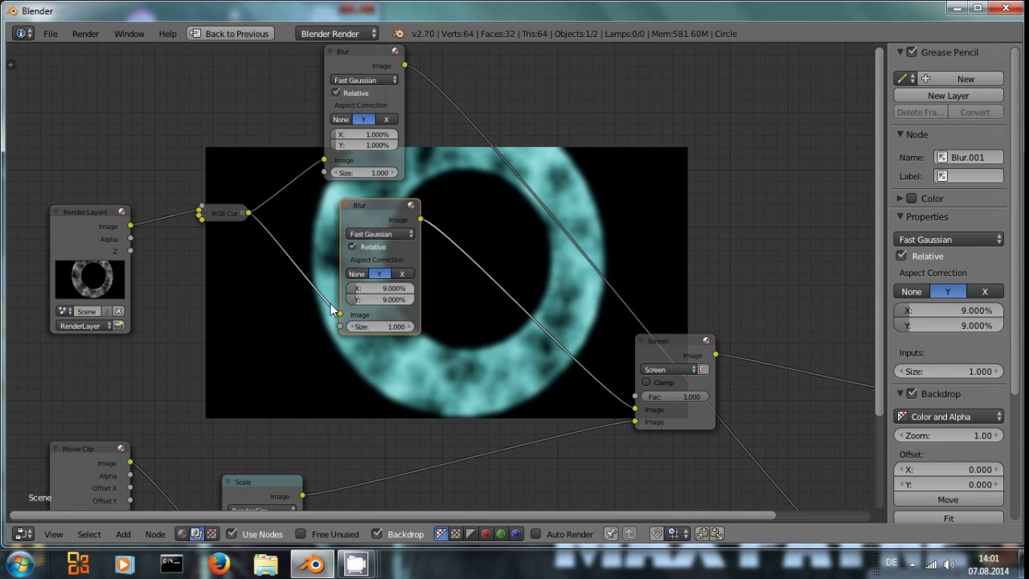
Step: Preview the duplicated Blur node in the Viewer and set its X and Y to 7%
{"action": "left_click", "coordinate": [379, 288]}
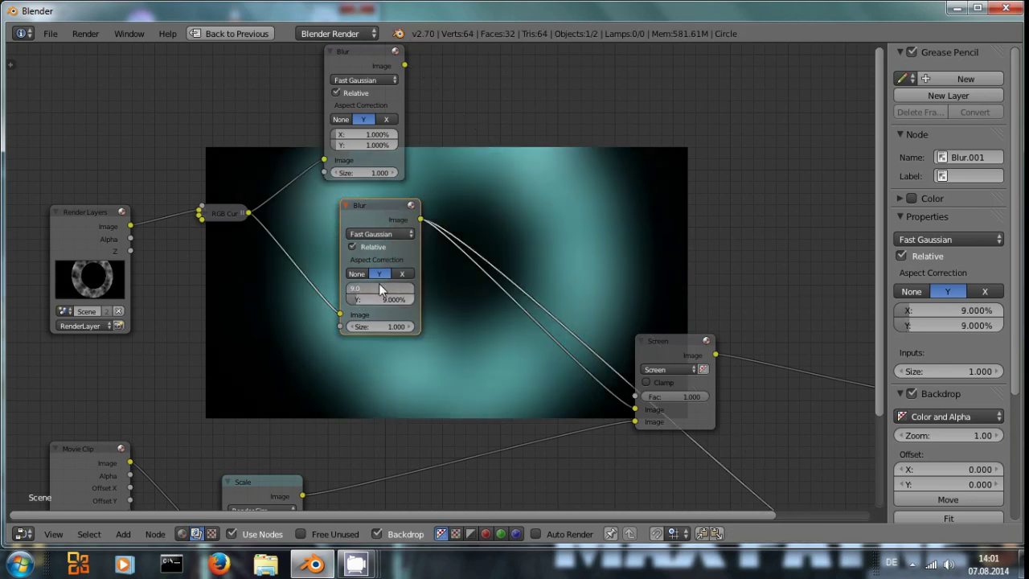
{"action": "type", "text": "7"}
{"action": "key", "text": "Return"}
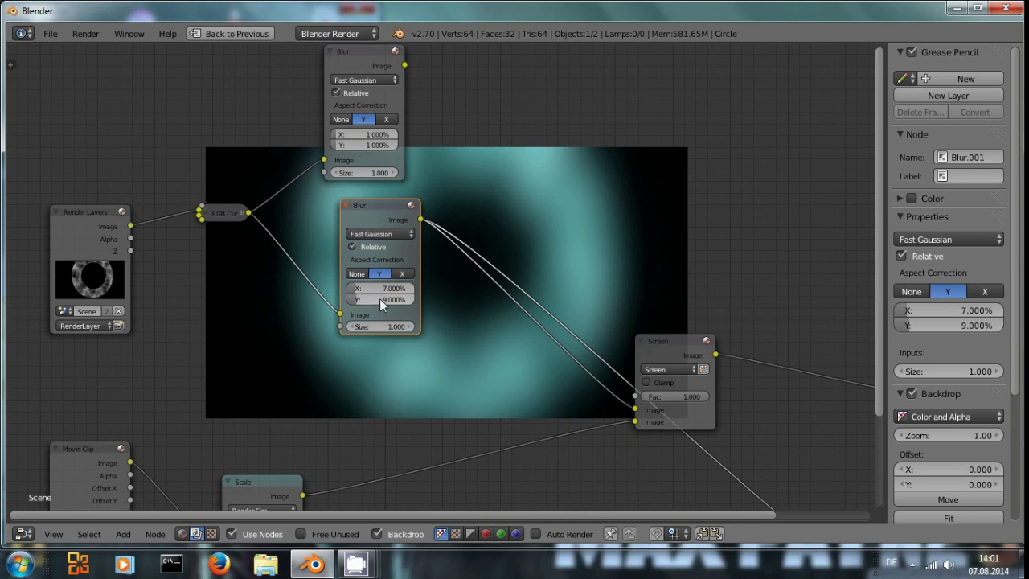
{"action": "left_click", "coordinate": [387, 304]}
{"action": "type", "text": "7"}
{"action": "key", "text": "Return"}
Step: Duplicate the Screen node, connect both Blur outputs to its image inputs and preview the combined glow in the Viewer
{"action": "middle_click_drag", "start_coordinate": [531, 191], "coordinate": [476, 225]}
{"action": "left_click", "coordinate": [623, 380]}
{"action": "key", "text": "shift+d"}
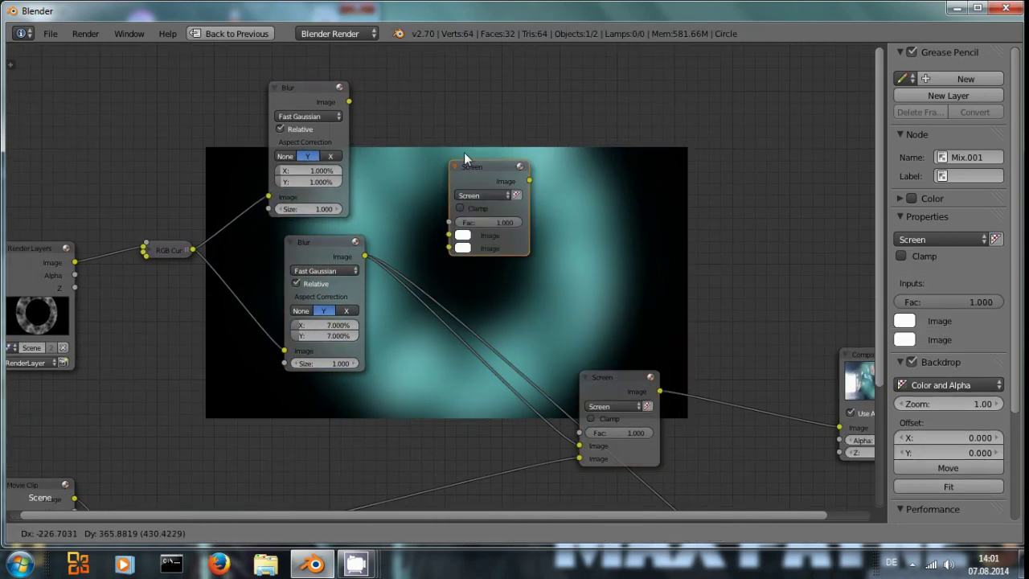
{"action": "left_click_drag", "start_coordinate": [410, 193], "coordinate": [416, 184]}
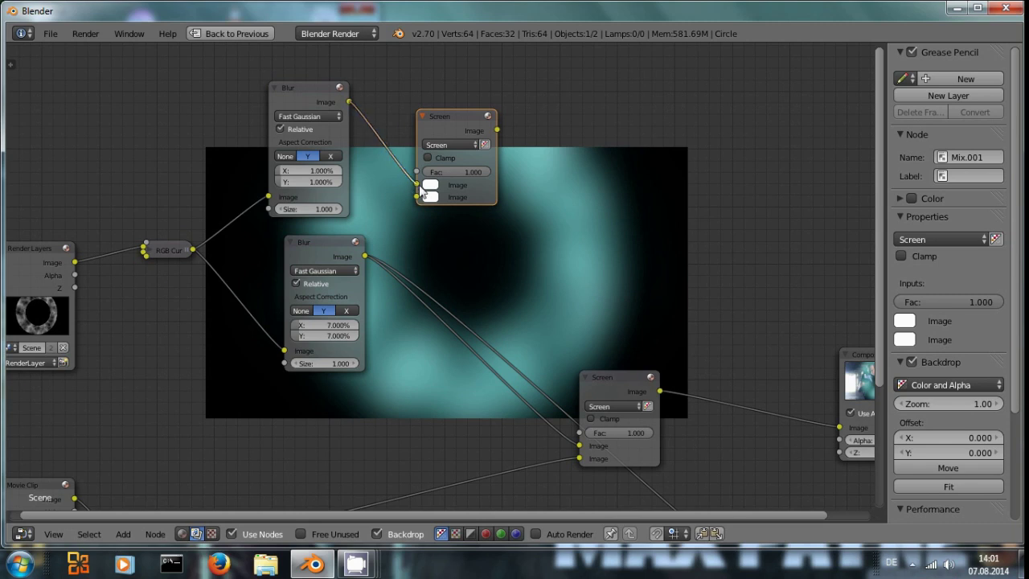
{"action": "left_click_drag", "start_coordinate": [364, 255], "coordinate": [418, 197]}
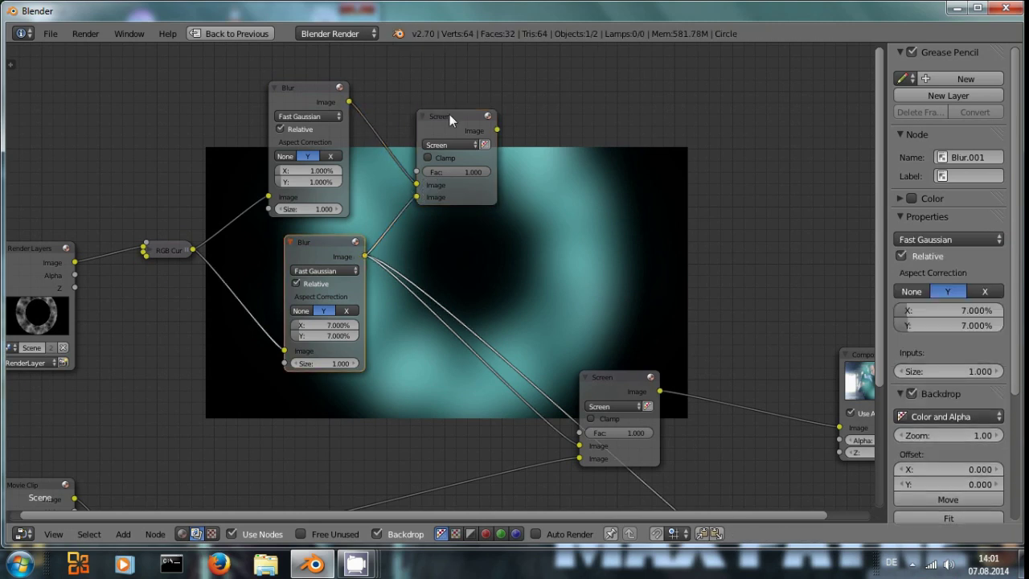
{"action": "left_click", "coordinate": [450, 114]}
{"action": "middle_click_drag", "start_coordinate": [489, 279], "coordinate": [444, 291]}
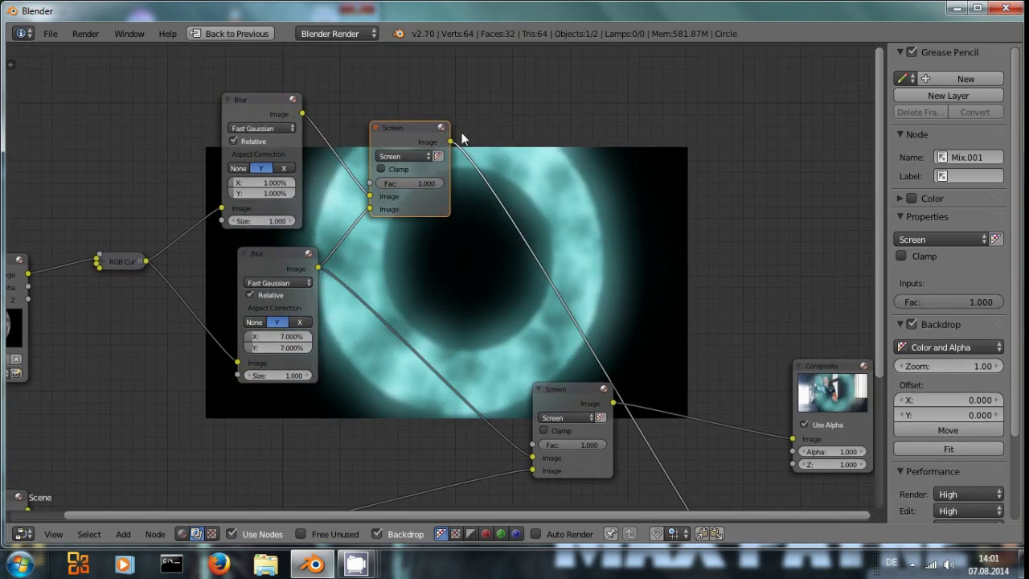
Step: Add another Screen duplicate after the blur mix and connect the RGB Curves output to its second image input
{"action": "key", "text": "shift+d"}
{"action": "left_click", "coordinate": [527, 198]}
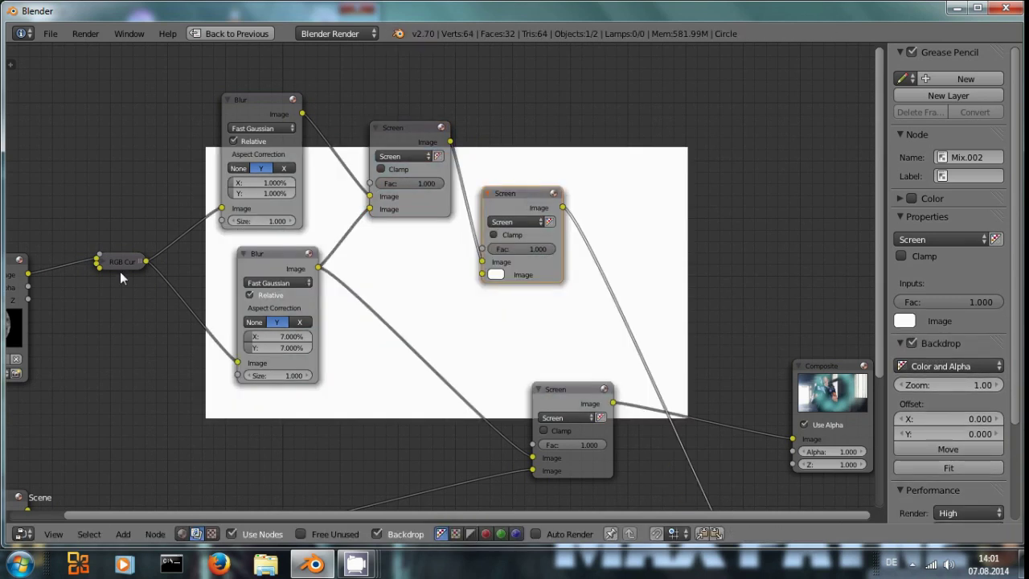
{"action": "left_click_drag", "start_coordinate": [146, 261], "coordinate": [483, 274]}
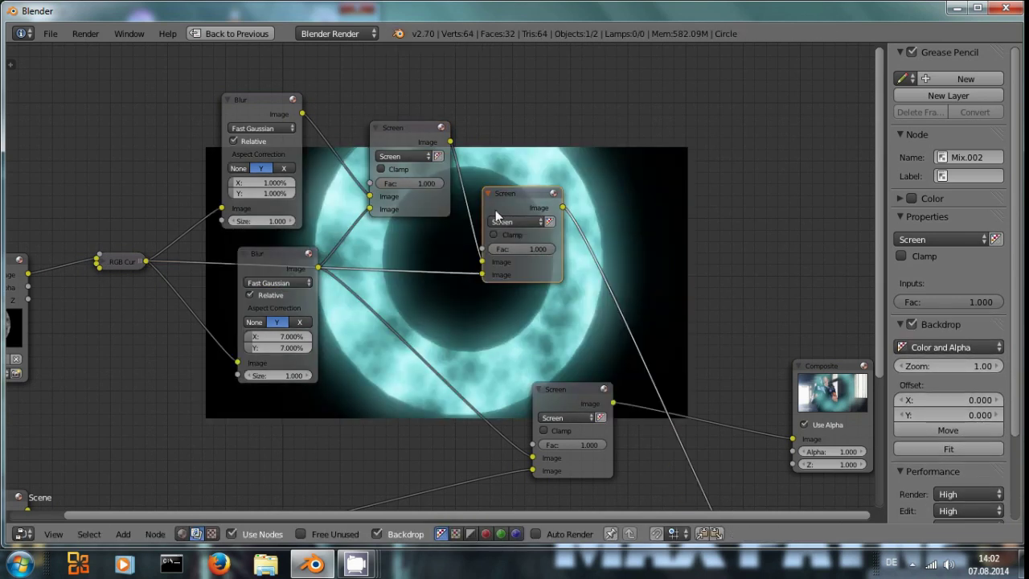
{"action": "left_click_drag", "start_coordinate": [408, 126], "coordinate": [389, 121]}
{"action": "middle_click_drag", "start_coordinate": [735, 304], "coordinate": [649, 292]}
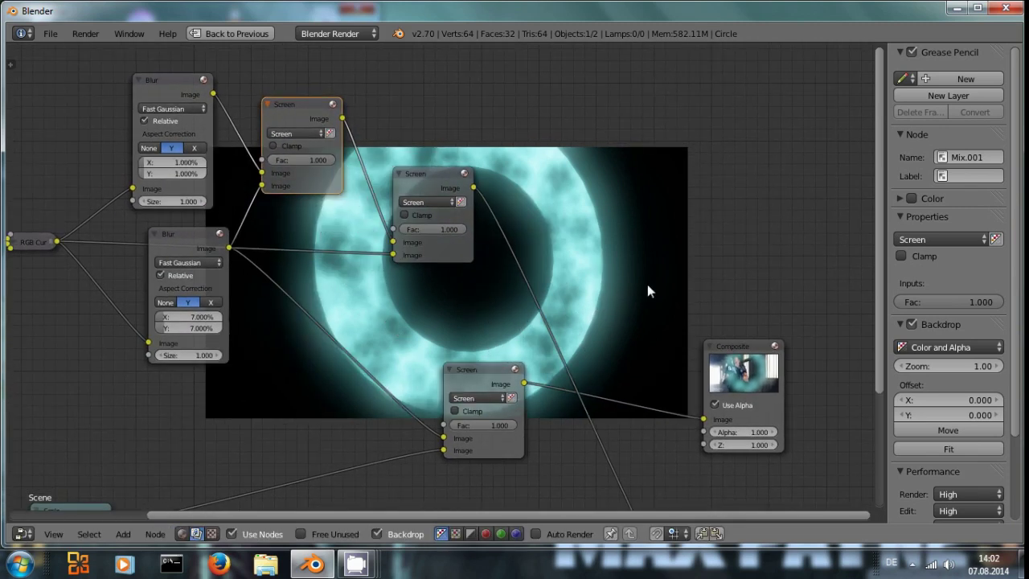
{"action": "left_click_drag", "start_coordinate": [422, 173], "coordinate": [407, 173]}
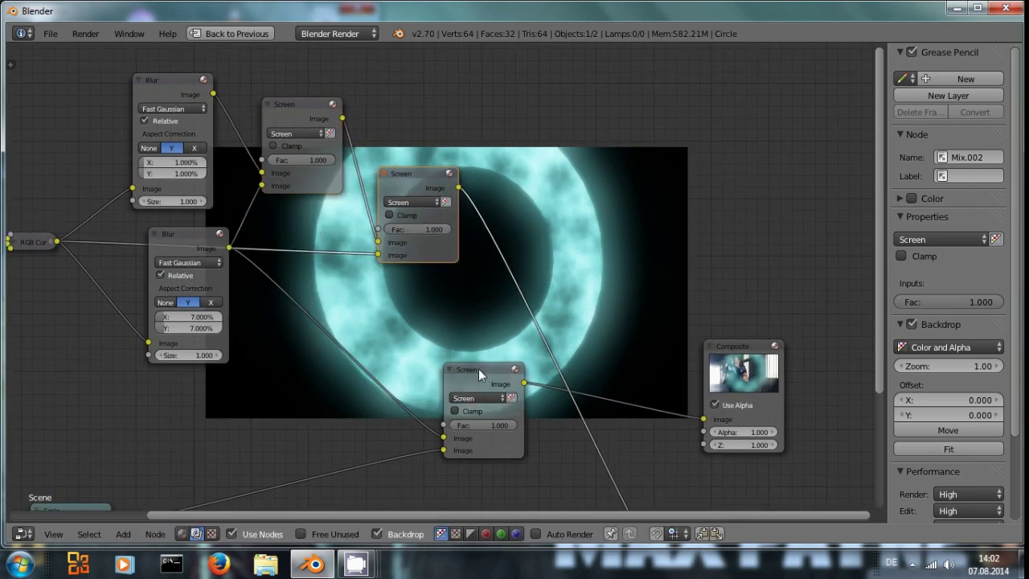
Step: Connect the glow mix to the footage Screen node's first image input, preview the result and move the Composite node aside
{"action": "left_click_drag", "start_coordinate": [479, 368], "coordinate": [575, 276]}
{"action": "left_click_drag", "start_coordinate": [527, 304], "coordinate": [545, 352]}
{"action": "left_click", "coordinate": [574, 276], "text": "ctrl+shift"}
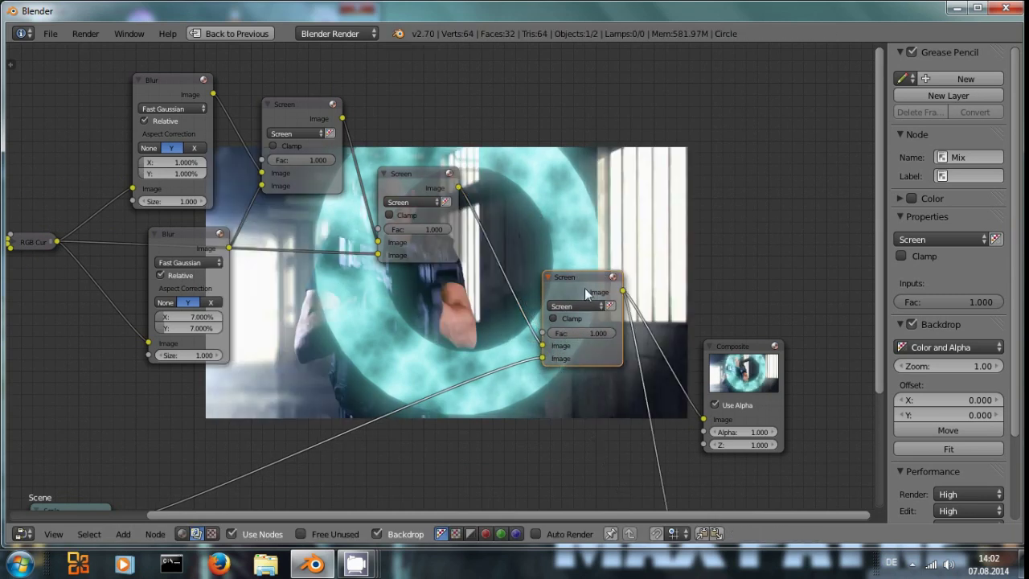
{"action": "left_click_drag", "start_coordinate": [738, 367], "coordinate": [804, 355]}
Step: Examine the glowing ring over the footage and the layout of the node tree
{"action": "middle_click_drag", "start_coordinate": [662, 405], "coordinate": [582, 403]}
{"action": "scroll", "coordinate": [489, 383], "scroll_direction": "down", "scroll_amount": 2}
{"action": "middle_click_drag", "start_coordinate": [489, 382], "coordinate": [581, 416]}
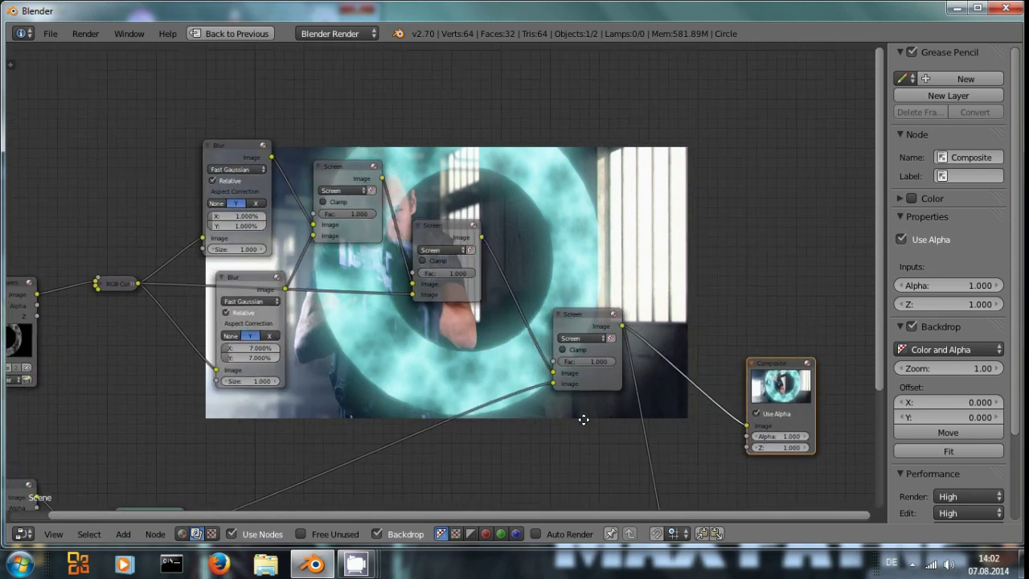
{"action": "middle_click_drag", "start_coordinate": [574, 220], "coordinate": [495, 184]}
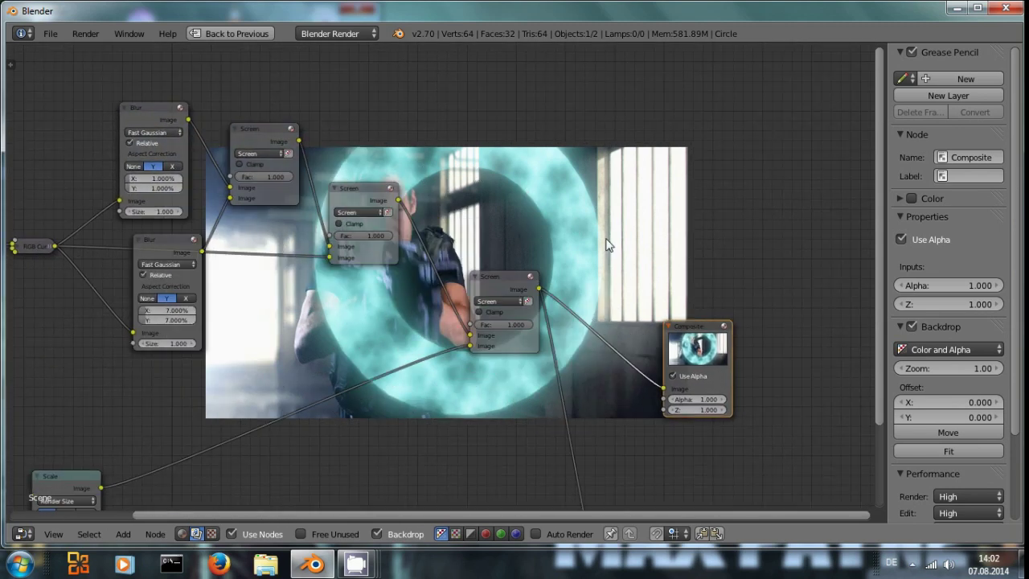
{"action": "middle_click_drag", "start_coordinate": [609, 245], "coordinate": [496, 336]}
{"action": "middle_click_drag", "start_coordinate": [481, 262], "coordinate": [569, 252]}
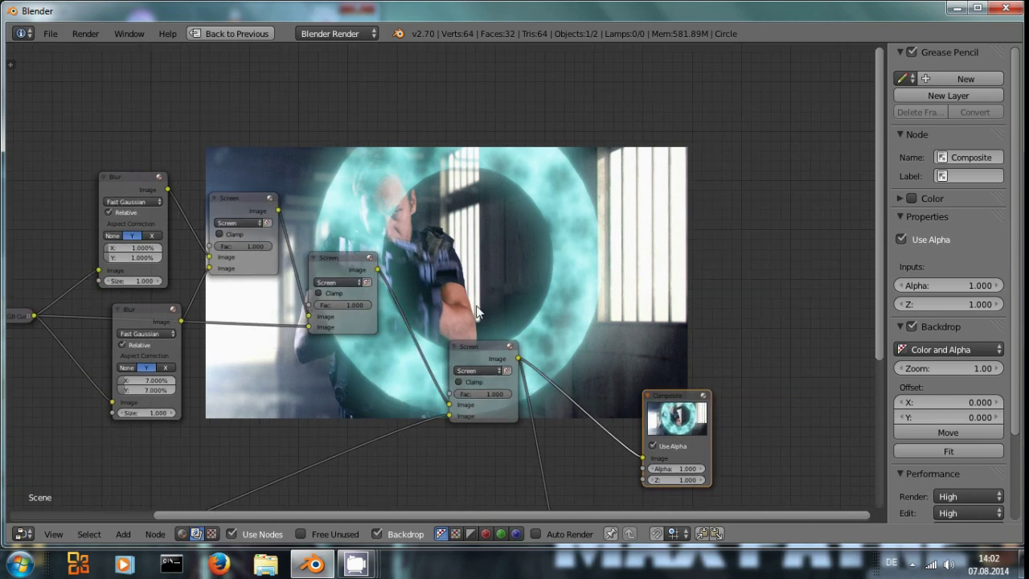
{"action": "mouse_move", "coordinate": [428, 223]}
{"action": "middle_mouse_down"}
{"action": "mouse_move", "coordinate": [563, 177]}
{"action": "mouse_move", "coordinate": [646, 106]}
{"action": "middle_mouse_up"}
{"action": "middle_click_drag", "start_coordinate": [456, 316], "coordinate": [551, 282]}
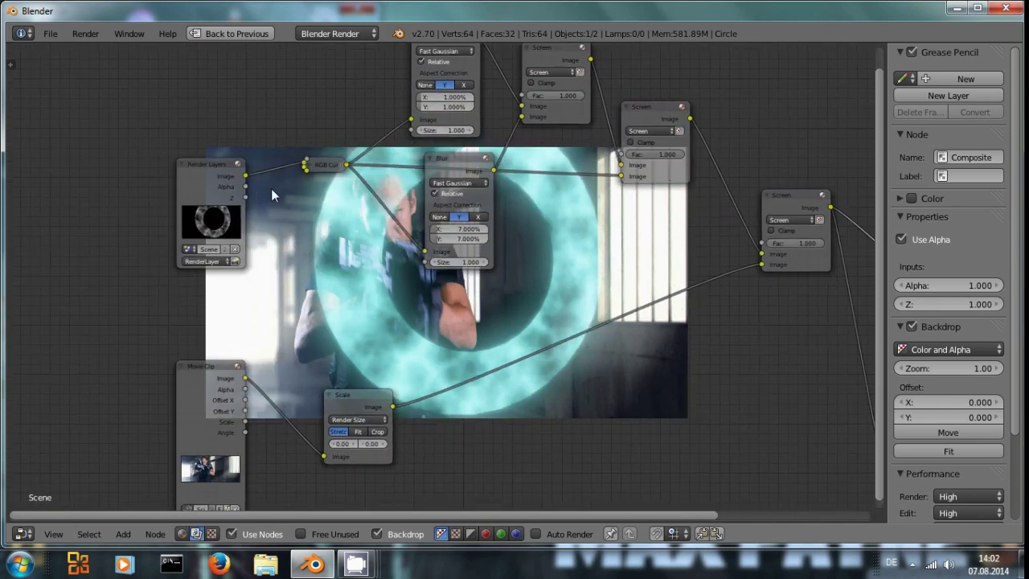
Step: Move the Render Layers node aside, switch the editor to the 3D View and restore the full window layout
{"action": "left_click_drag", "start_coordinate": [196, 171], "coordinate": [180, 164]}
{"action": "left_click", "coordinate": [23, 534]}
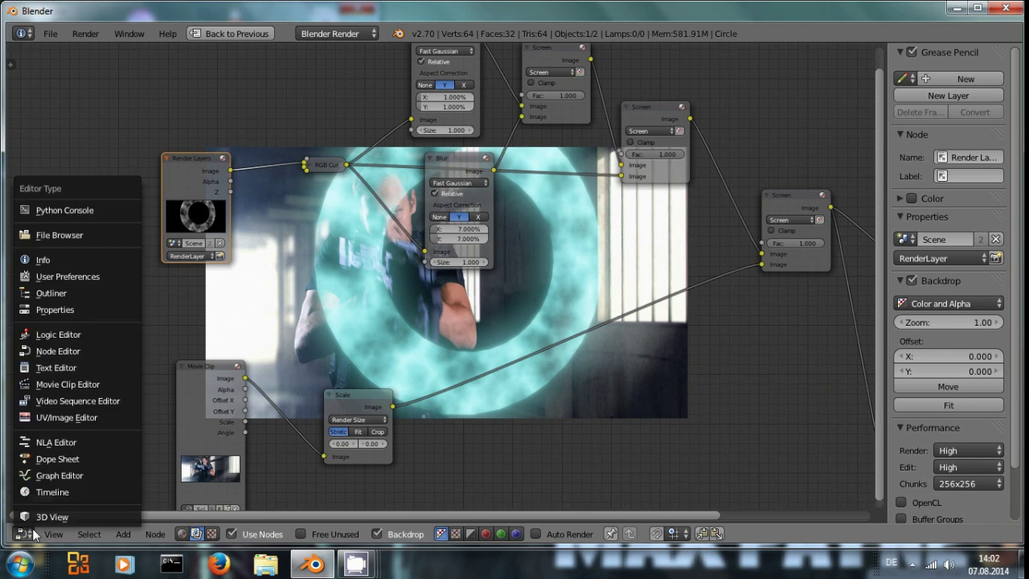
{"action": "left_click", "coordinate": [44, 516]}
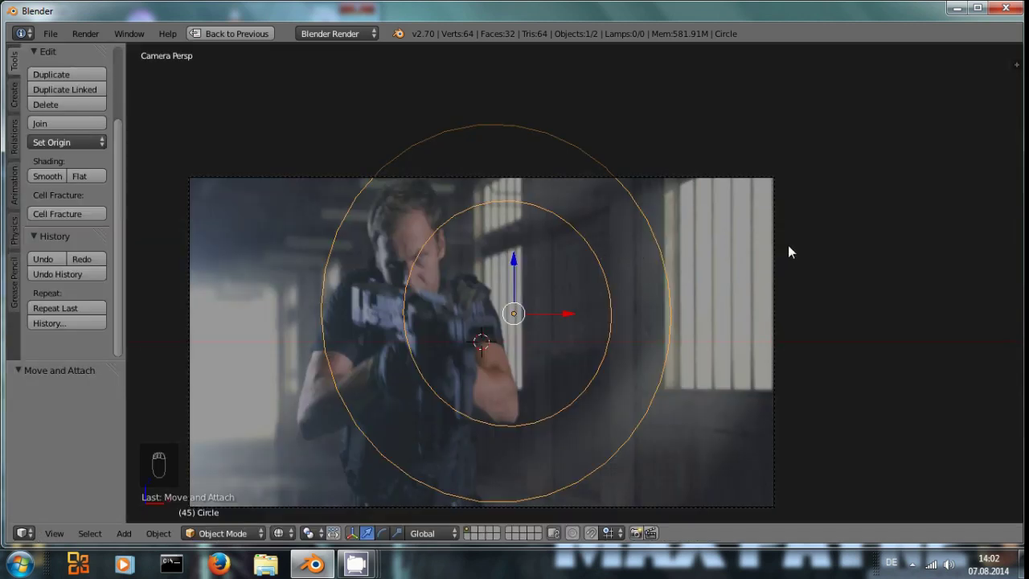
{"action": "key", "text": "ctrl+Down"}
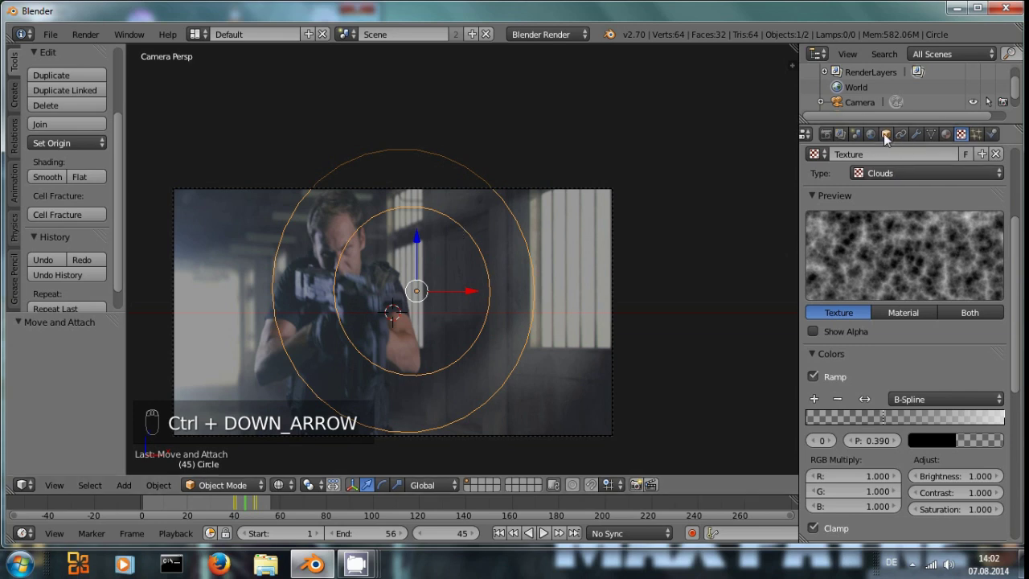
Step: Set the circle's object Pass Index to 1
{"action": "left_click", "coordinate": [915, 135]}
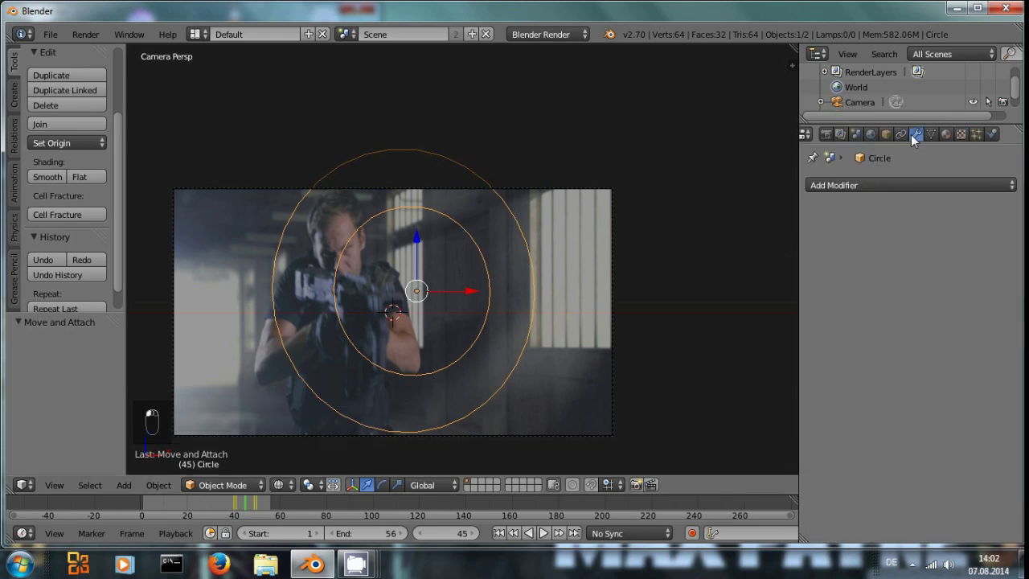
{"action": "left_click", "coordinate": [930, 135]}
{"action": "scroll", "coordinate": [940, 333], "scroll_direction": "down", "scroll_amount": 3}
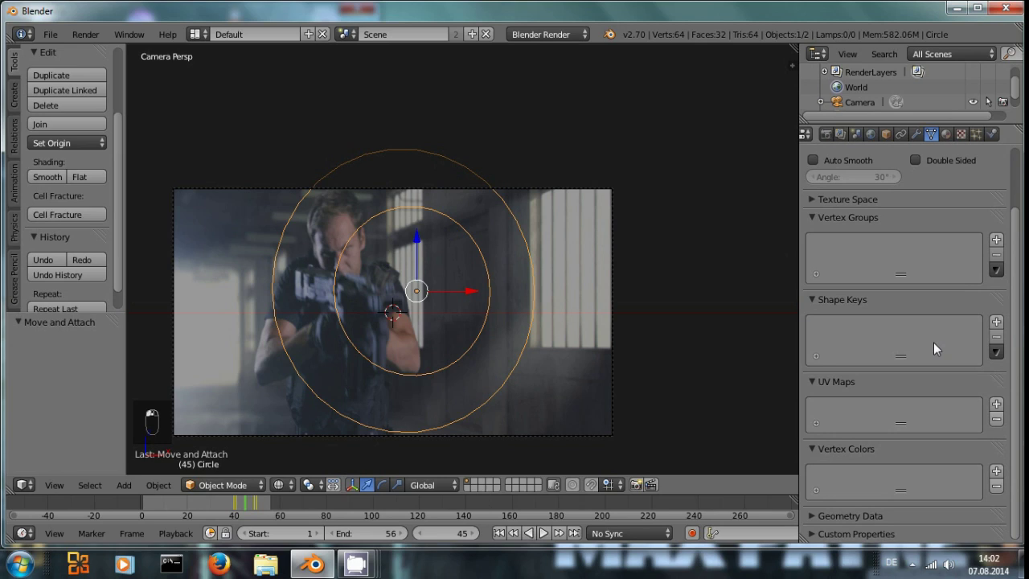
{"action": "left_click", "coordinate": [888, 134]}
{"action": "scroll", "coordinate": [893, 370], "scroll_direction": "down", "scroll_amount": 3}
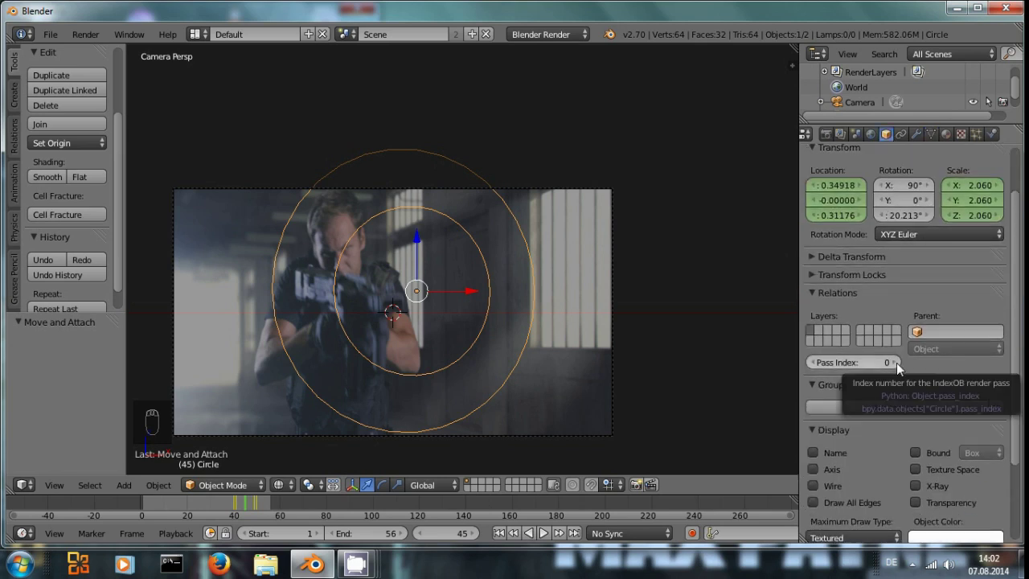
{"action": "left_click", "coordinate": [897, 362]}
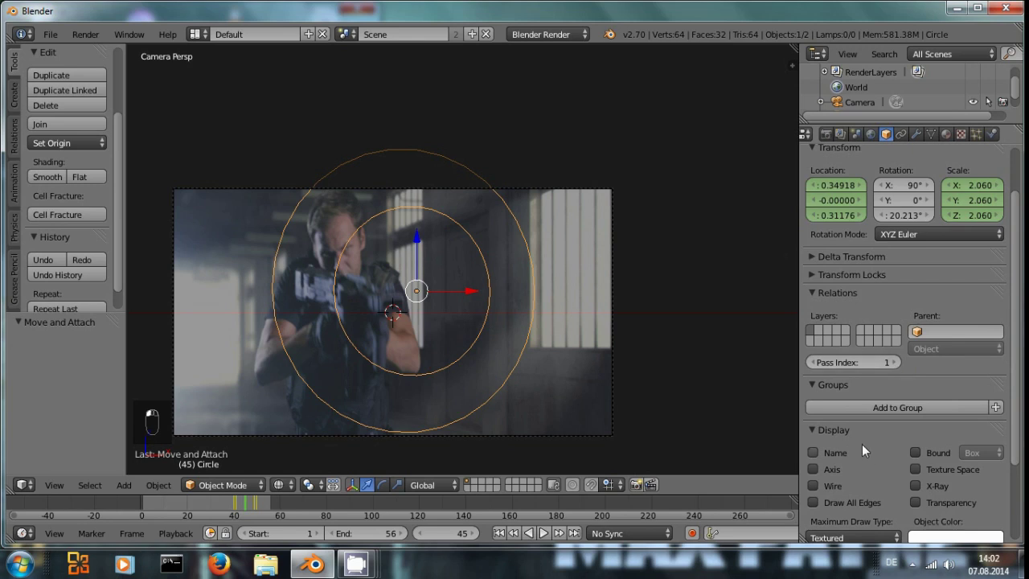
Step: Enable the Object Index pass for the render layer, render the current frame and close the render result
{"action": "left_click", "coordinate": [842, 135]}
{"action": "left_click", "coordinate": [835, 240]}
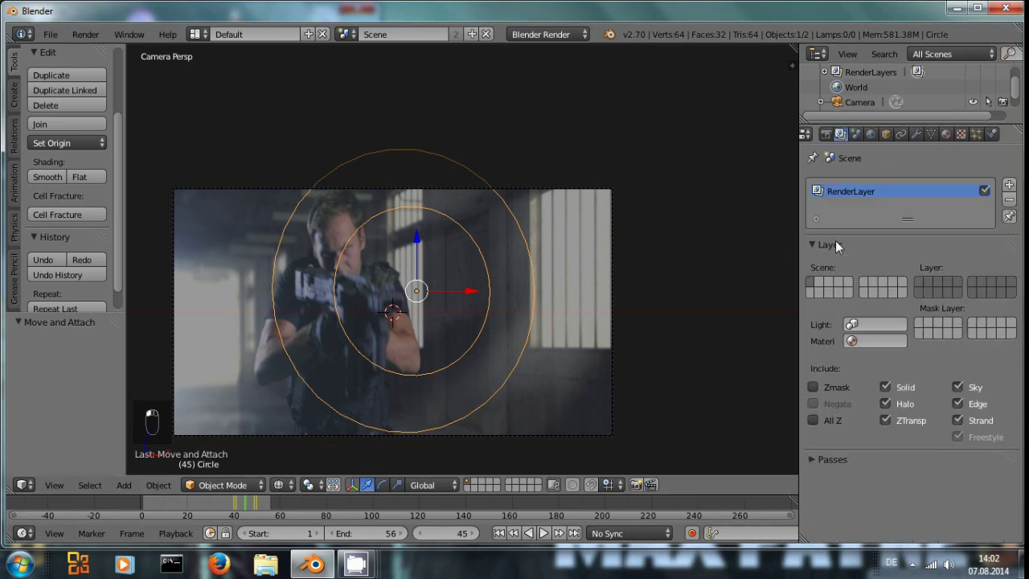
{"action": "left_click", "coordinate": [835, 240]}
{"action": "left_click", "coordinate": [833, 263]}
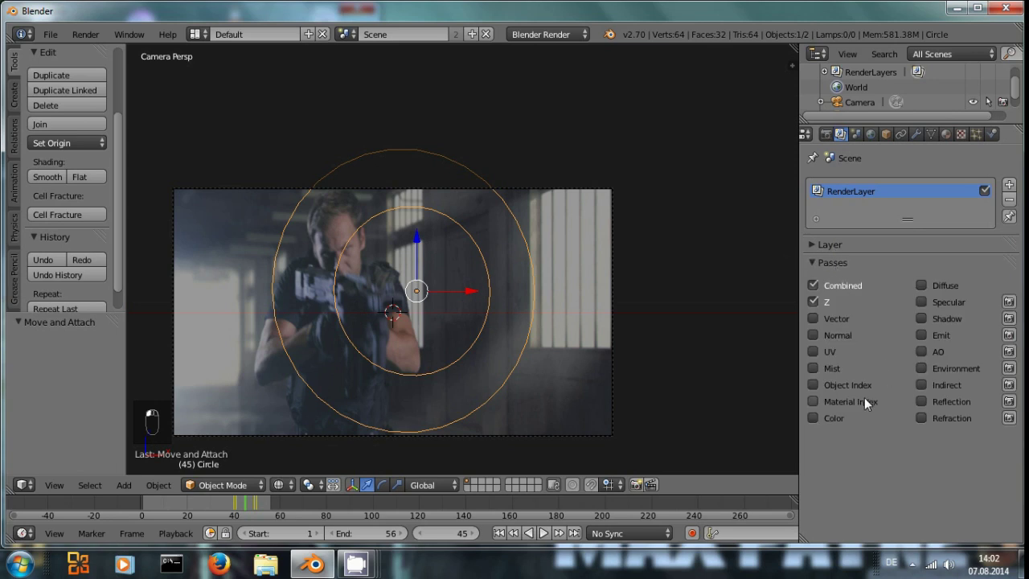
{"action": "left_click", "coordinate": [812, 384]}
{"action": "key", "text": "F12"}
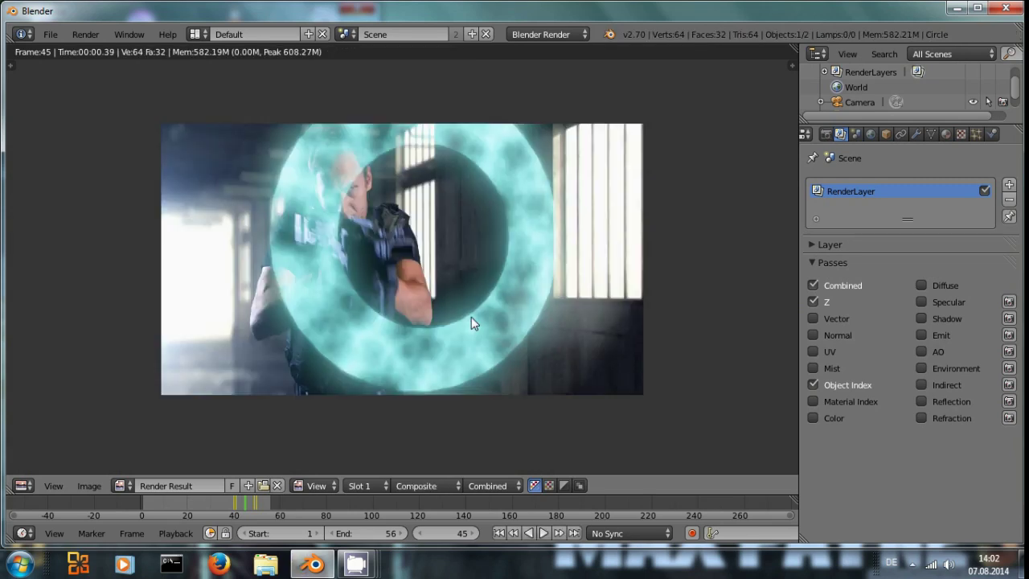
{"action": "key", "text": "Escape"}
Step: Switch the 3D View to the Node Editor and move the Render Layers node away from the RGB Curves node
{"action": "left_click", "coordinate": [23, 484]}
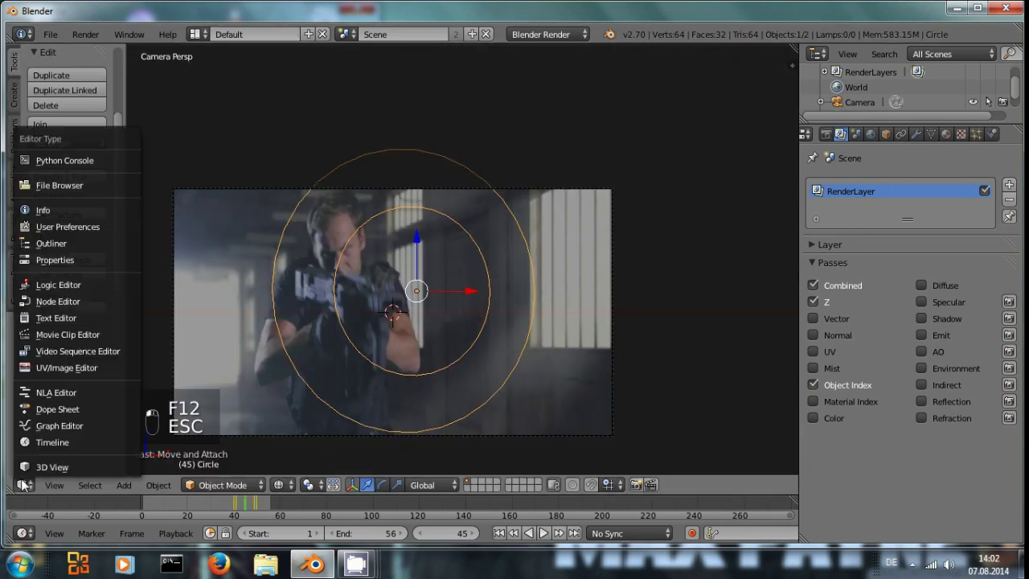
{"action": "left_click", "coordinate": [51, 304]}
{"action": "middle_click_drag", "start_coordinate": [210, 286], "coordinate": [321, 362]}
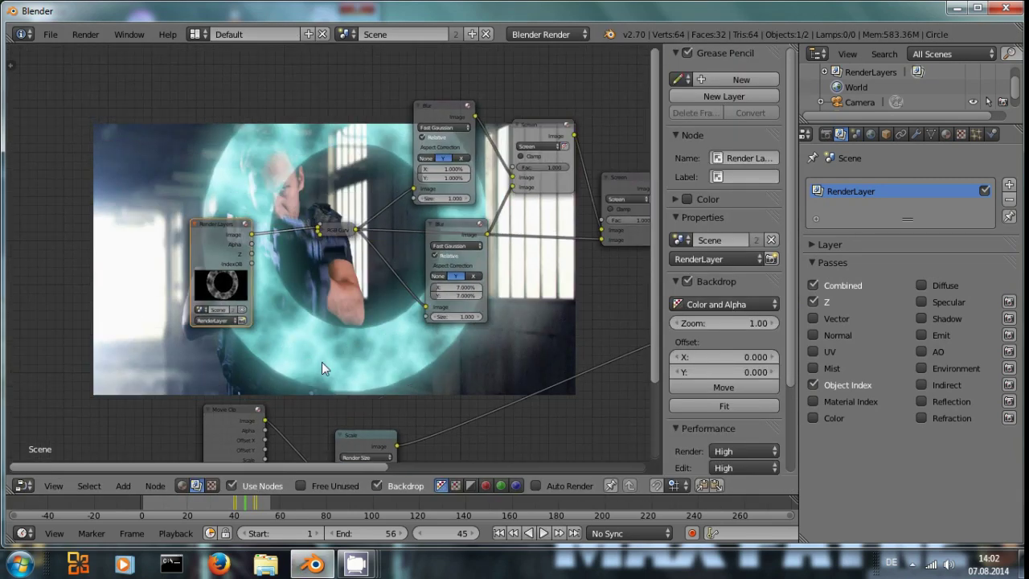
{"action": "scroll", "coordinate": [314, 342], "scroll_direction": "up", "scroll_amount": 4}
{"action": "middle_click_drag", "start_coordinate": [275, 304], "coordinate": [323, 281]}
{"action": "left_click_drag", "start_coordinate": [218, 212], "coordinate": [92, 198]}
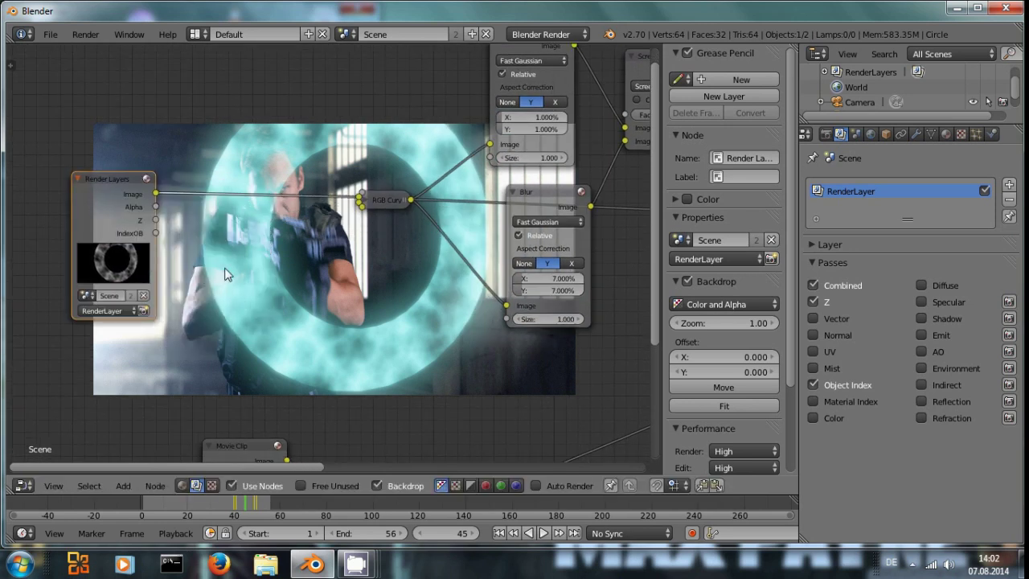
Step: Add an ID Mask node with index 1 and feed it the Render Layers node's IndexOB output
{"action": "key", "text": "shift+a"}
{"action": "mouse_move", "coordinate": [206, 276]}
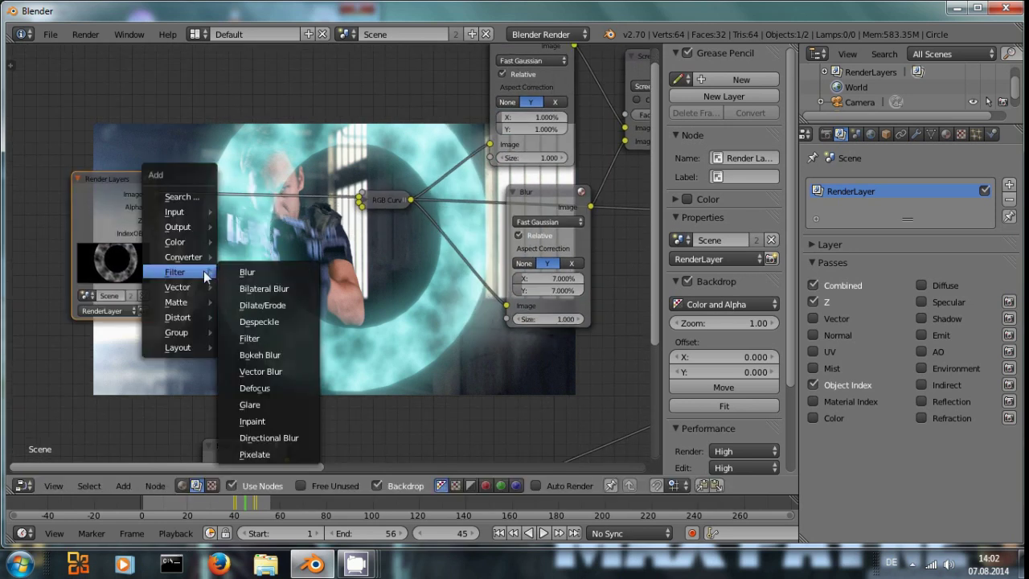
{"action": "mouse_move", "coordinate": [207, 257]}
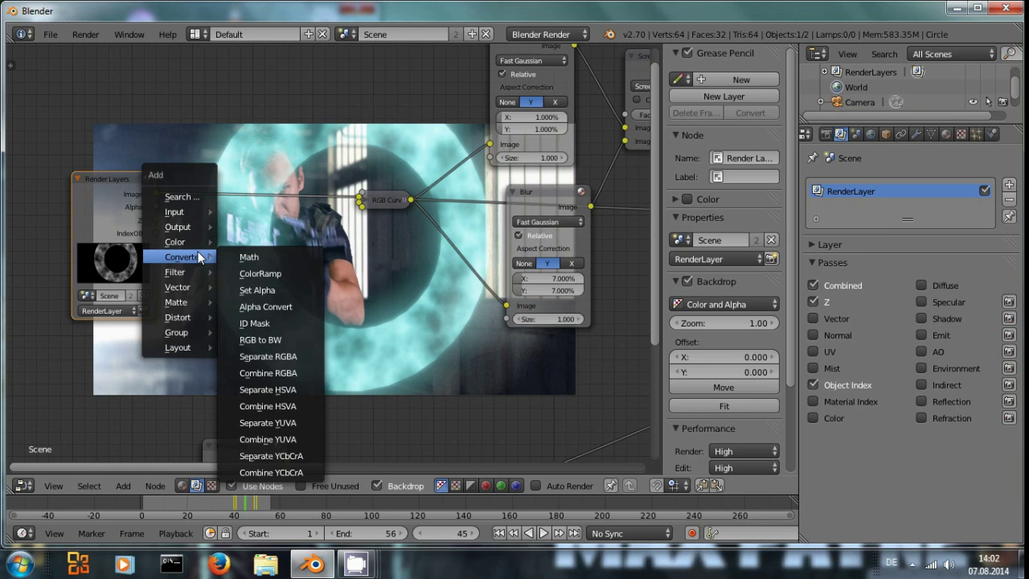
{"action": "left_click", "coordinate": [282, 323]}
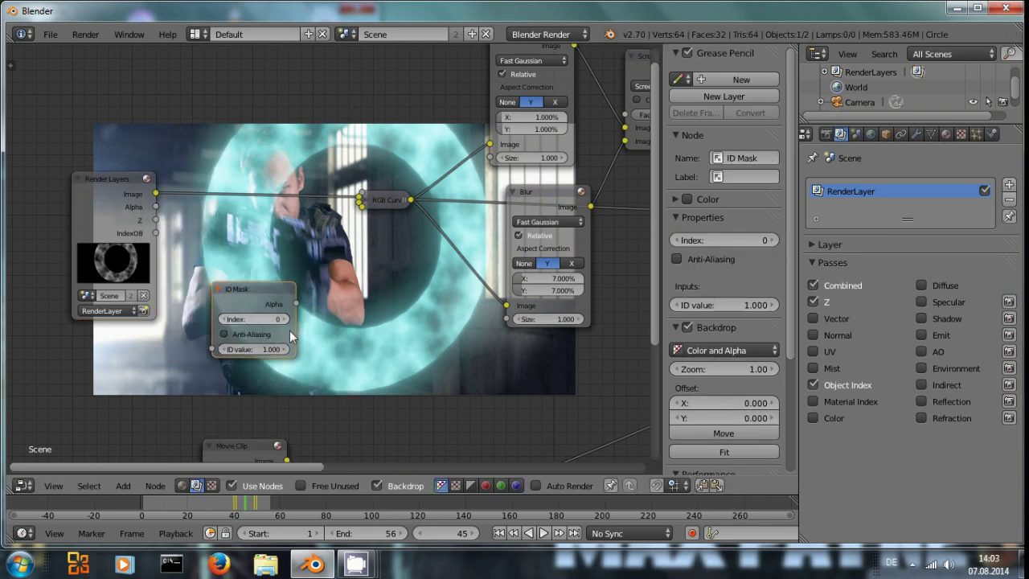
{"action": "left_click", "coordinate": [285, 319]}
{"action": "left_click_drag", "start_coordinate": [155, 233], "coordinate": [213, 349]}
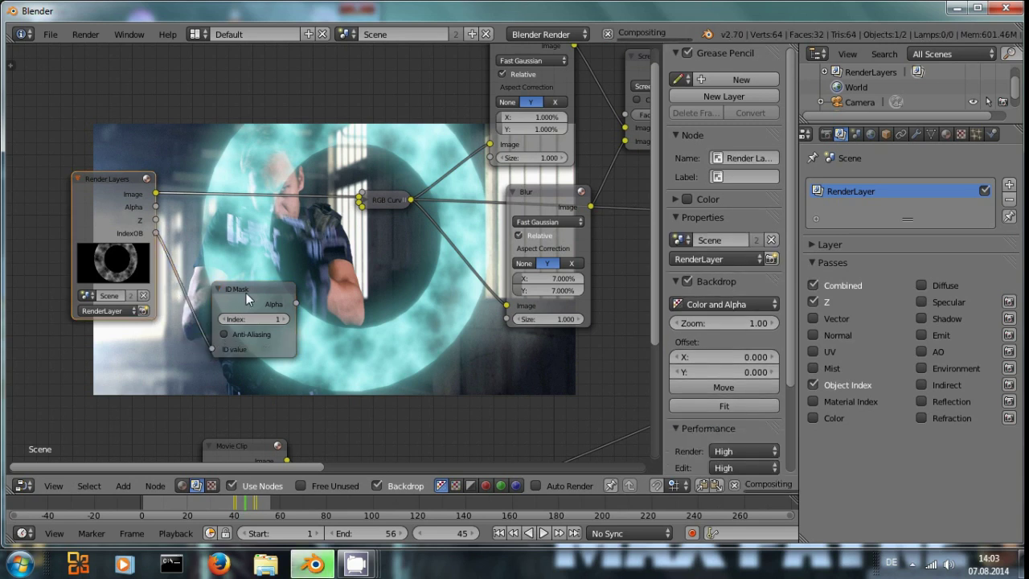
Step: Preview the ID Mask output in the backdrop and shift the Render Layers and ID Mask nodes to free space after the mask
{"action": "left_click", "coordinate": [245, 295], "text": "ctrl+shift"}
{"action": "middle_click_drag", "start_coordinate": [333, 338], "coordinate": [419, 366]}
{"action": "left_click_drag", "start_coordinate": [175, 234], "coordinate": [72, 217]}
{"action": "left_click_drag", "start_coordinate": [321, 316], "coordinate": [210, 314]}
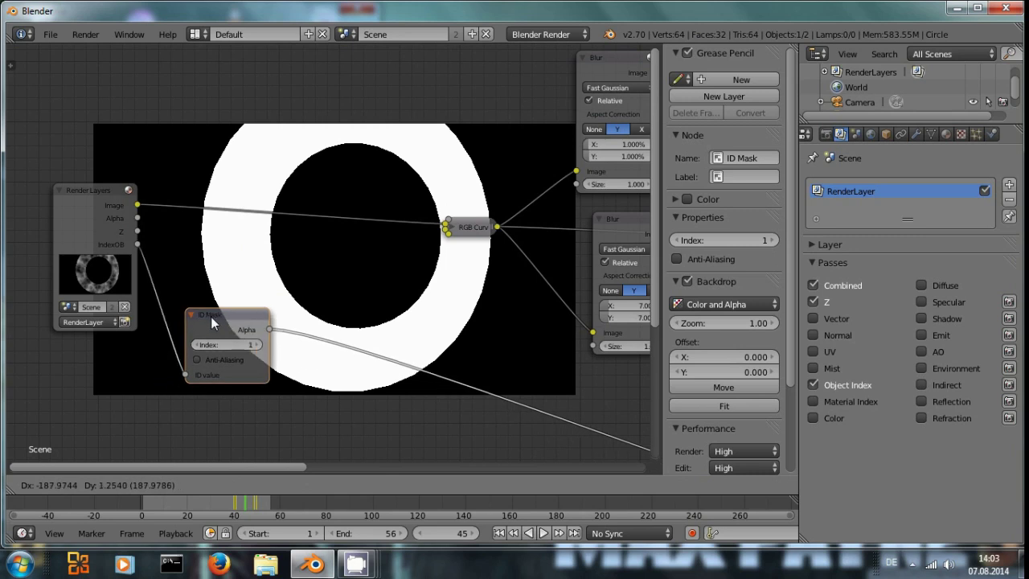
{"action": "middle_click_drag", "start_coordinate": [389, 330], "coordinate": [342, 300]}
Step: Add a Dilate/Erode node on the link after the ID Mask node
{"action": "key", "text": "shift+a"}
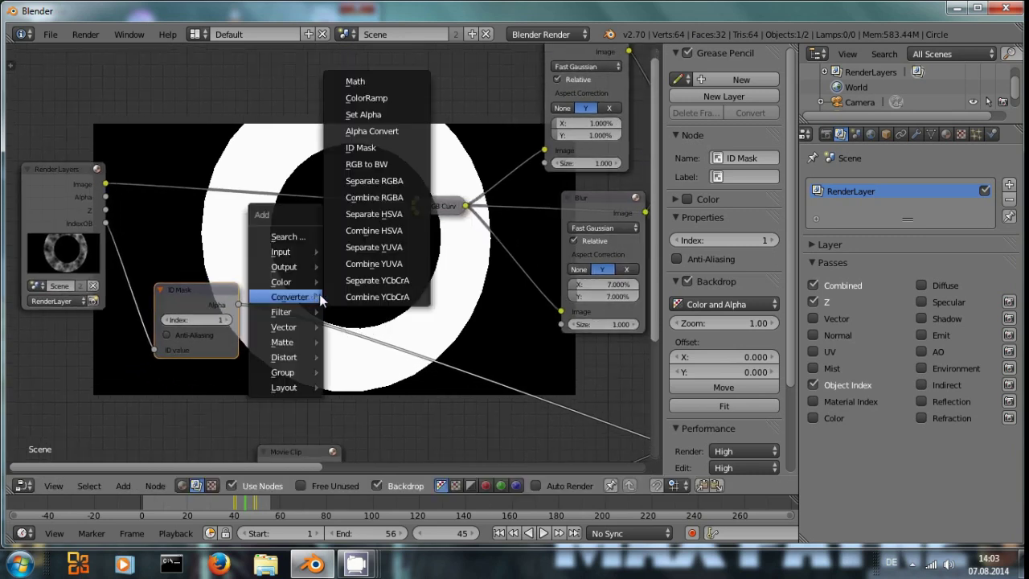
{"action": "mouse_move", "coordinate": [299, 296]}
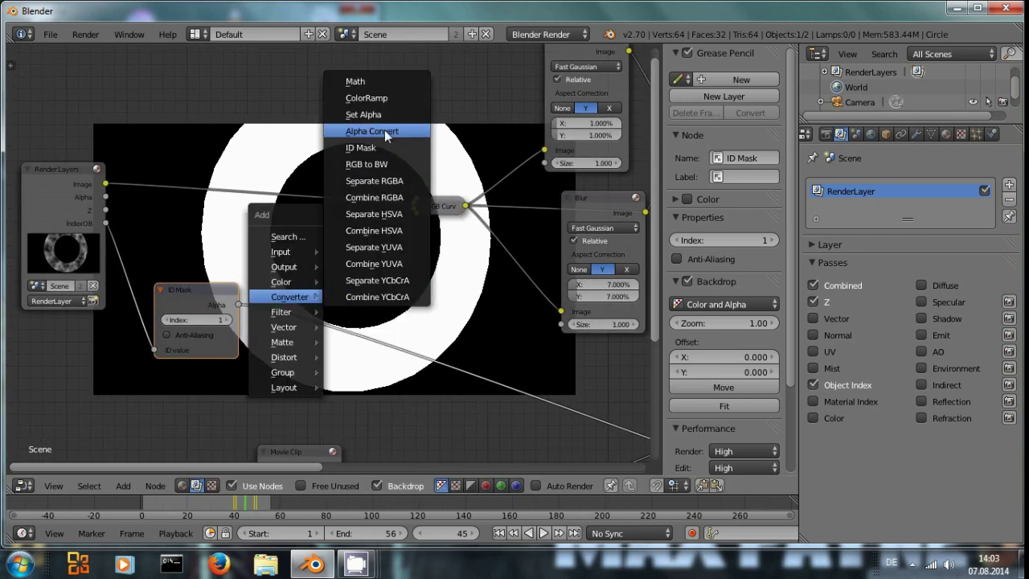
{"action": "mouse_move", "coordinate": [274, 285]}
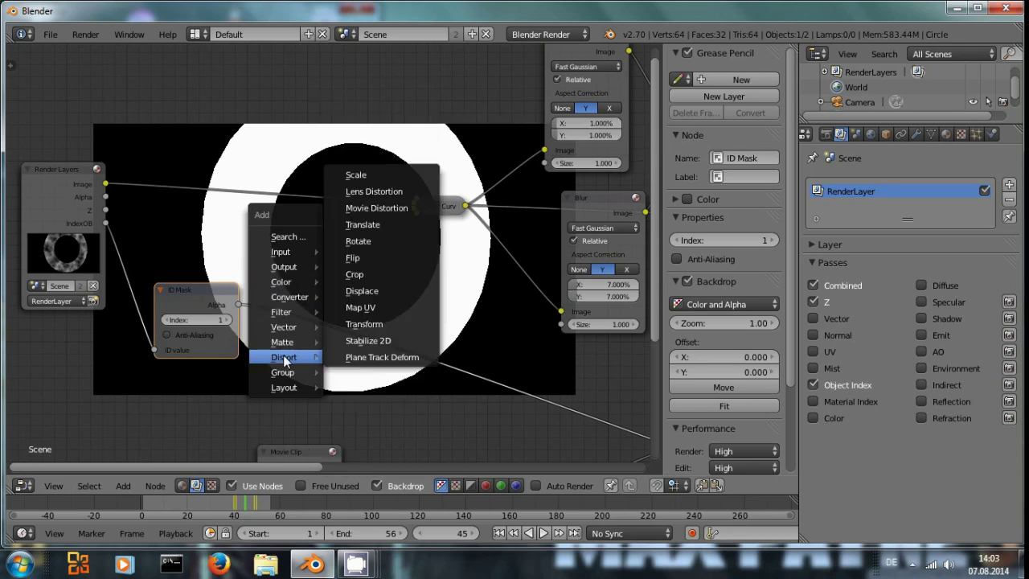
{"action": "mouse_move", "coordinate": [298, 316]}
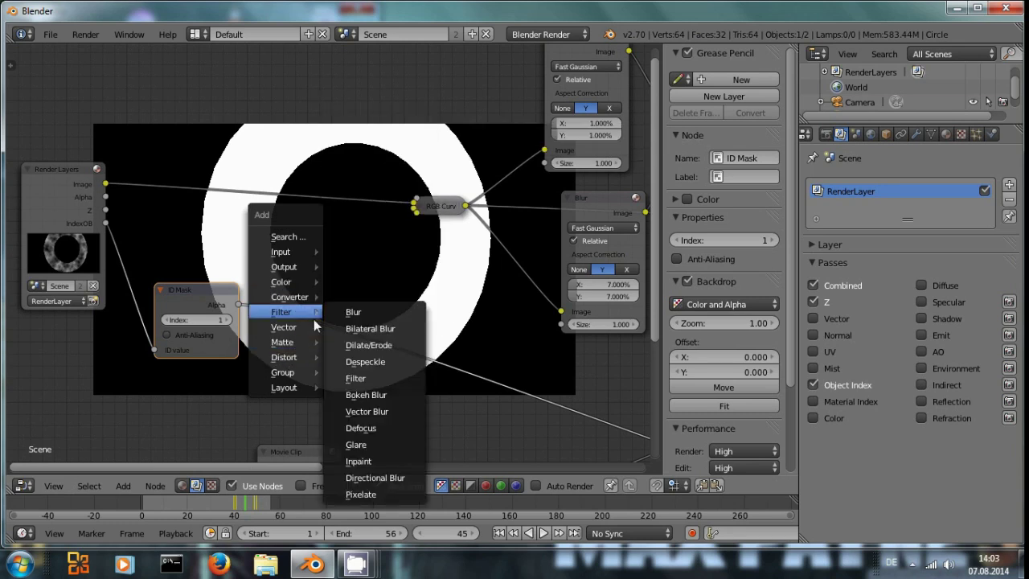
{"action": "left_click", "coordinate": [362, 348]}
{"action": "left_click", "coordinate": [316, 355]}
Step: Set the Dilate/Erode node's mode to Feather and lower its distance to -35
{"action": "left_click", "coordinate": [292, 339]}
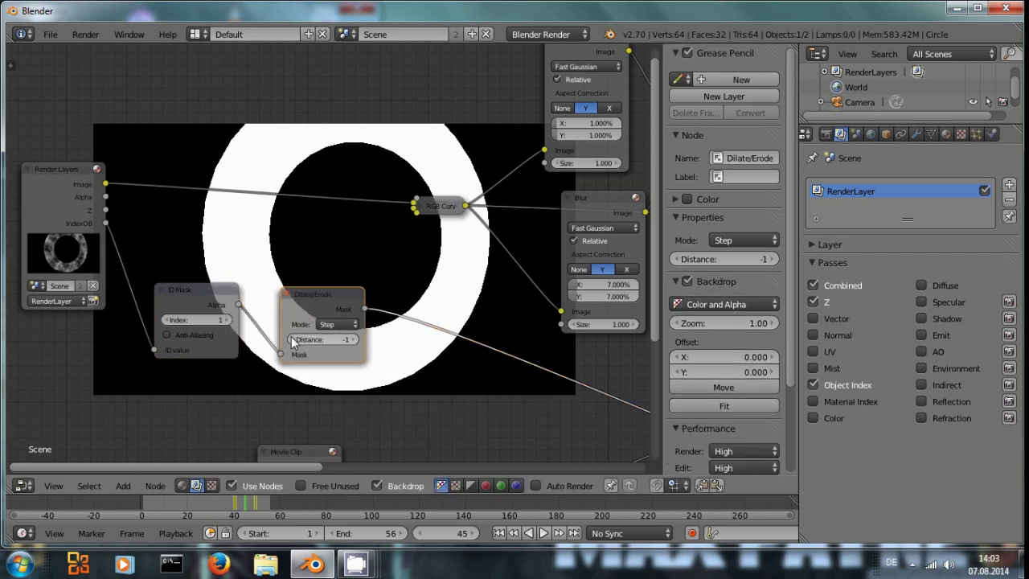
{"action": "left_click", "coordinate": [336, 324]}
{"action": "left_click", "coordinate": [341, 270]}
{"action": "left_click", "coordinate": [298, 340]}
{"action": "left_click", "coordinate": [297, 339]}
{"action": "left_click", "coordinate": [297, 340]}
{"action": "left_click", "coordinate": [297, 340]}
{"action": "left_click", "coordinate": [298, 339]}
{"action": "left_click", "coordinate": [297, 339]}
{"action": "double_click", "coordinate": [297, 339]}
{"action": "left_click", "coordinate": [297, 339]}
{"action": "double_click", "coordinate": [297, 339]}
{"action": "left_click", "coordinate": [298, 340]}
{"action": "double_click", "coordinate": [297, 339]}
{"action": "left_click", "coordinate": [297, 339]}
{"action": "double_click", "coordinate": [298, 339]}
{"action": "double_click", "coordinate": [298, 339]}
{"action": "left_click", "coordinate": [298, 339]}
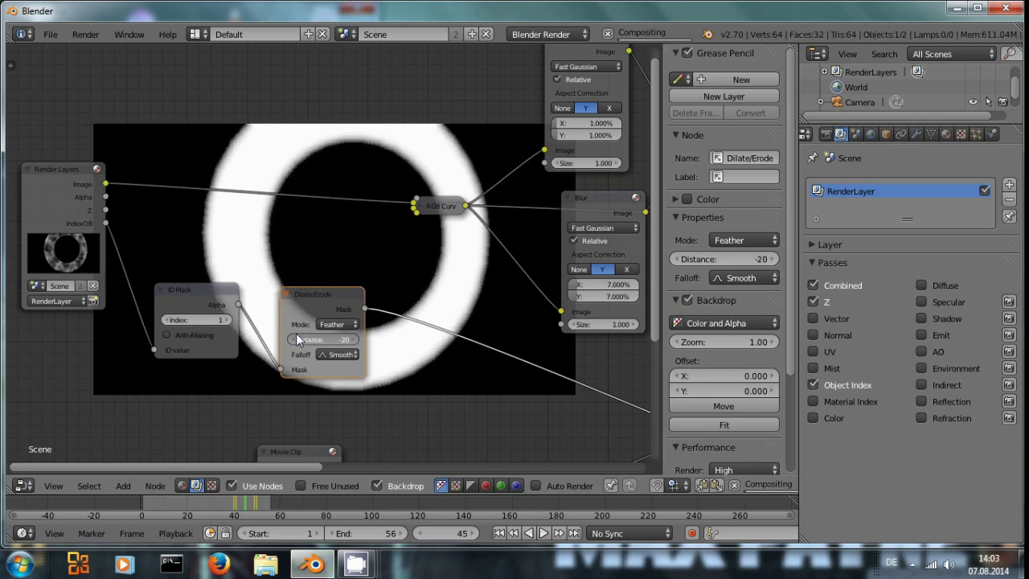
{"action": "double_click", "coordinate": [298, 339]}
{"action": "double_click", "coordinate": [297, 339]}
{"action": "left_click", "coordinate": [297, 339]}
{"action": "double_click", "coordinate": [298, 339]}
{"action": "double_click", "coordinate": [298, 339]}
{"action": "left_click", "coordinate": [297, 340]}
{"action": "double_click", "coordinate": [297, 339]}
{"action": "left_click", "coordinate": [297, 339]}
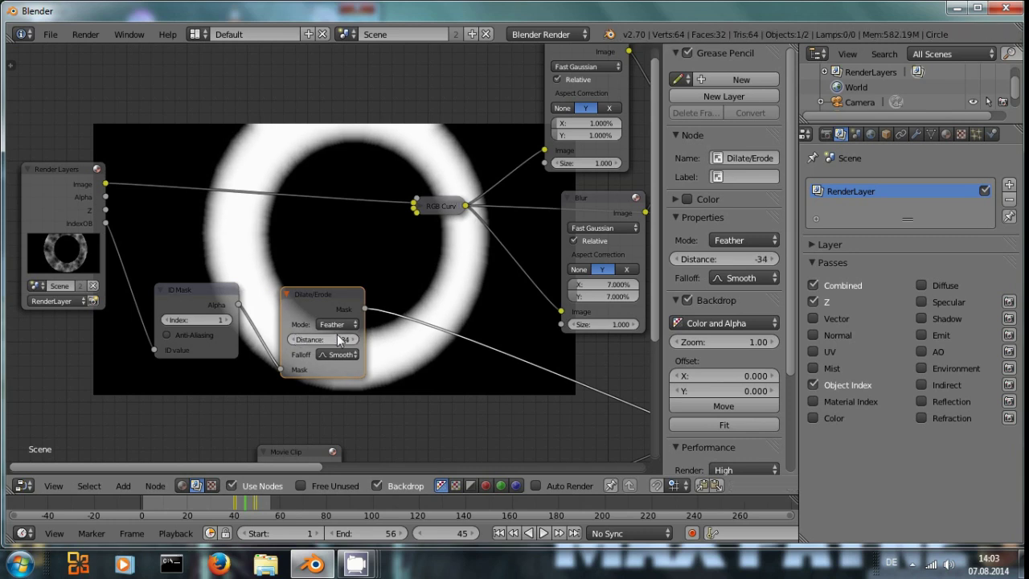
{"action": "left_click", "coordinate": [293, 340]}
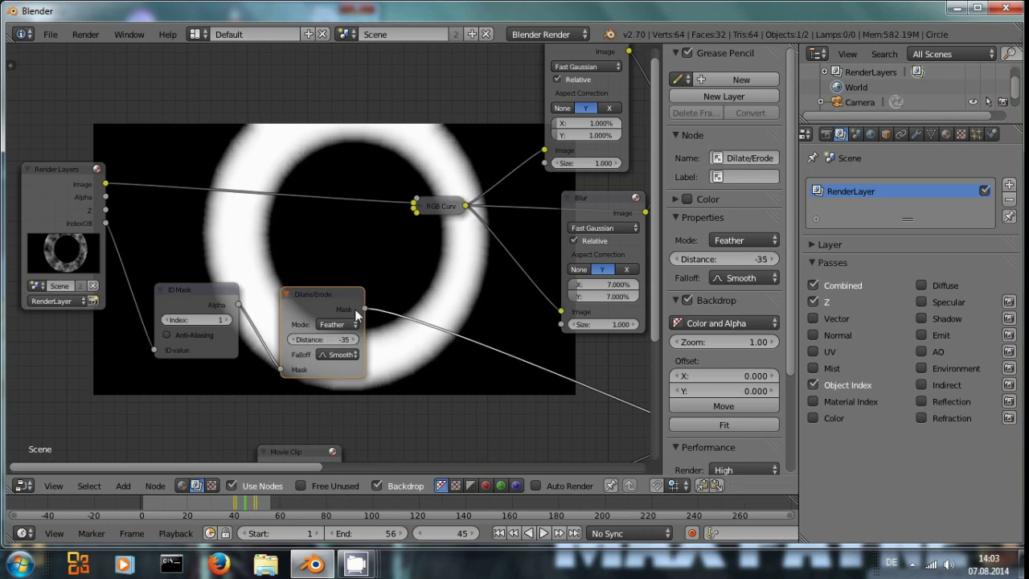
{"action": "left_click", "coordinate": [336, 324]}
Step: Move the Dilate/Erode node closer to the ID Mask, duplicate the 7% Blur node and insert the copy after Dilate/Erode
{"action": "left_click_drag", "start_coordinate": [324, 300], "coordinate": [299, 283]}
{"action": "key", "text": "shift+a"}
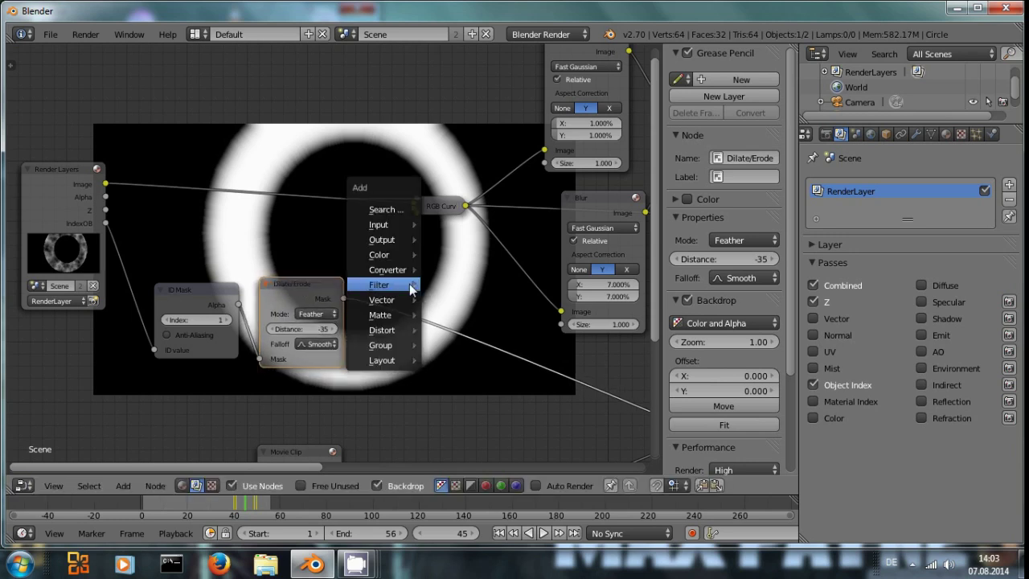
{"action": "scroll", "coordinate": [564, 219], "scroll_direction": "down", "scroll_amount": 1}
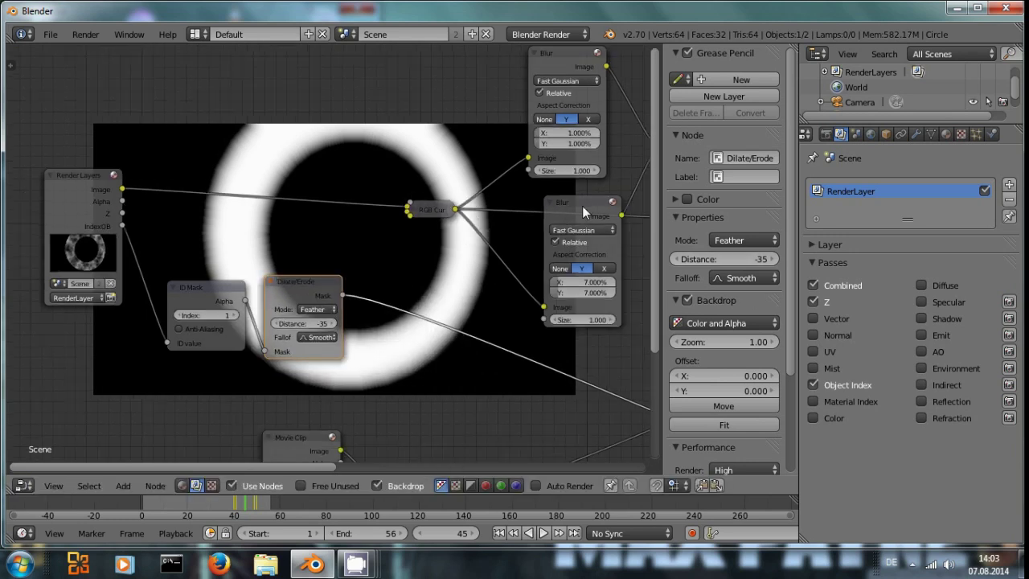
{"action": "left_click", "coordinate": [582, 206]}
{"action": "key", "text": "shift+d"}
{"action": "left_click", "coordinate": [397, 248]}
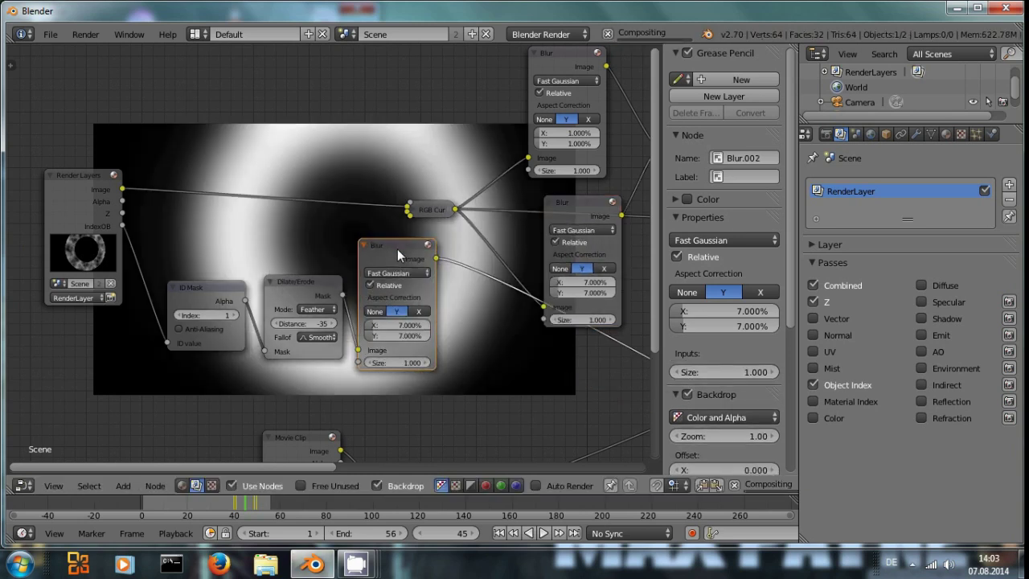
Step: Set the X and Y blur of the Blur node after Dilate/Erode to 3%, moving the ID Mask node aside
{"action": "middle_click_drag", "start_coordinate": [470, 323], "coordinate": [439, 334]}
{"action": "left_click_drag", "start_coordinate": [154, 311], "coordinate": [137, 318]}
{"action": "left_click", "coordinate": [352, 337]}
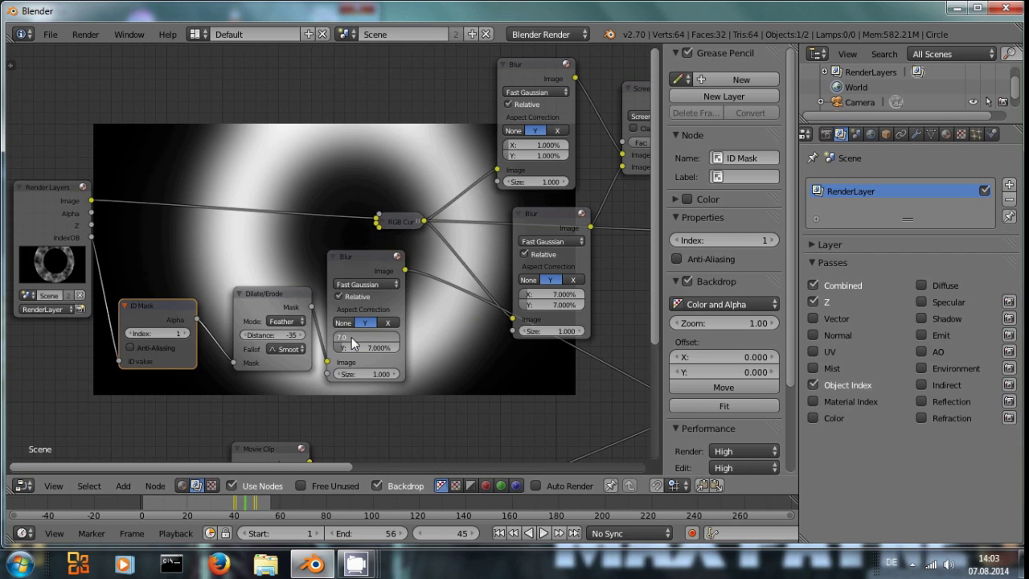
{"action": "type", "text": "3"}
{"action": "key", "text": "Return"}
{"action": "left_click", "coordinate": [357, 348]}
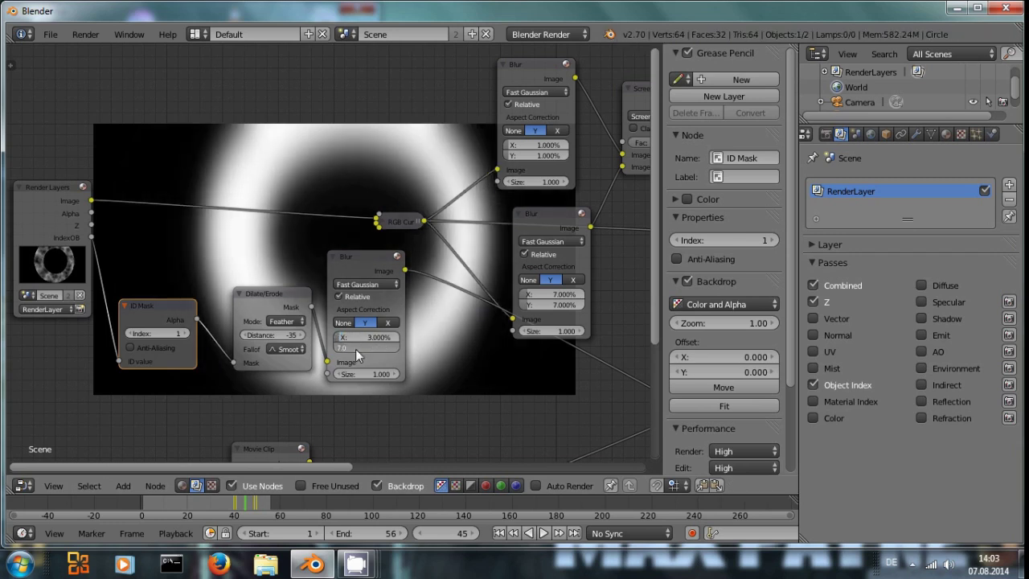
{"action": "type", "text": "3"}
{"action": "key", "text": "Return"}
Step: Move the Render Layers, ID Mask, Dilate/Erode and mask Blur nodes back along the chain to free space before RGB Curves
{"action": "middle_click_drag", "start_coordinate": [451, 347], "coordinate": [470, 352]}
{"action": "scroll", "coordinate": [158, 243], "scroll_direction": "down", "scroll_amount": 3}
{"action": "left_click_drag", "start_coordinate": [110, 222], "coordinate": [8, 201]}
{"action": "left_click", "coordinate": [187, 314]}
{"action": "left_click_drag", "start_coordinate": [187, 315], "coordinate": [110, 313]}
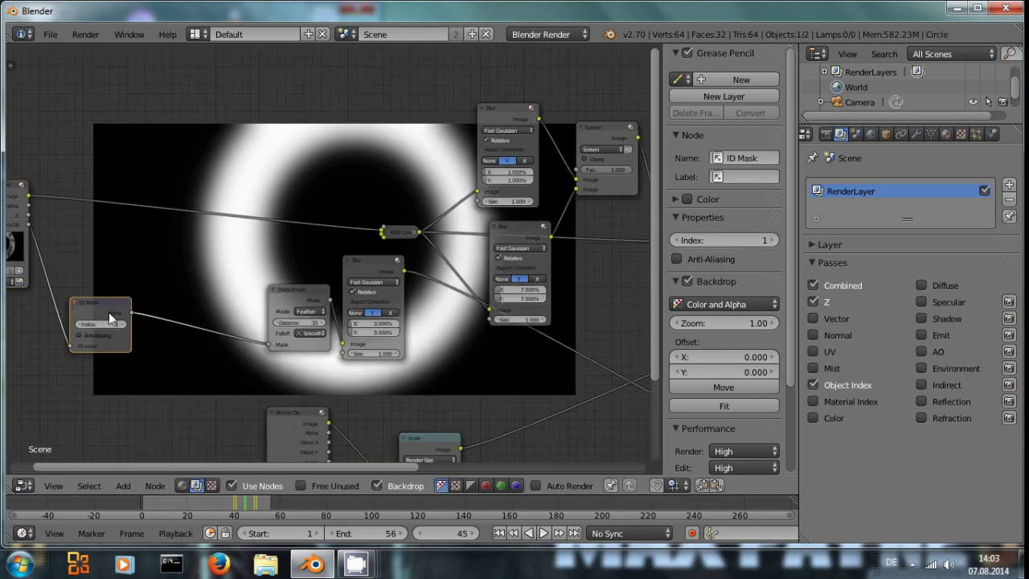
{"action": "left_click_drag", "start_coordinate": [304, 282], "coordinate": [176, 313]}
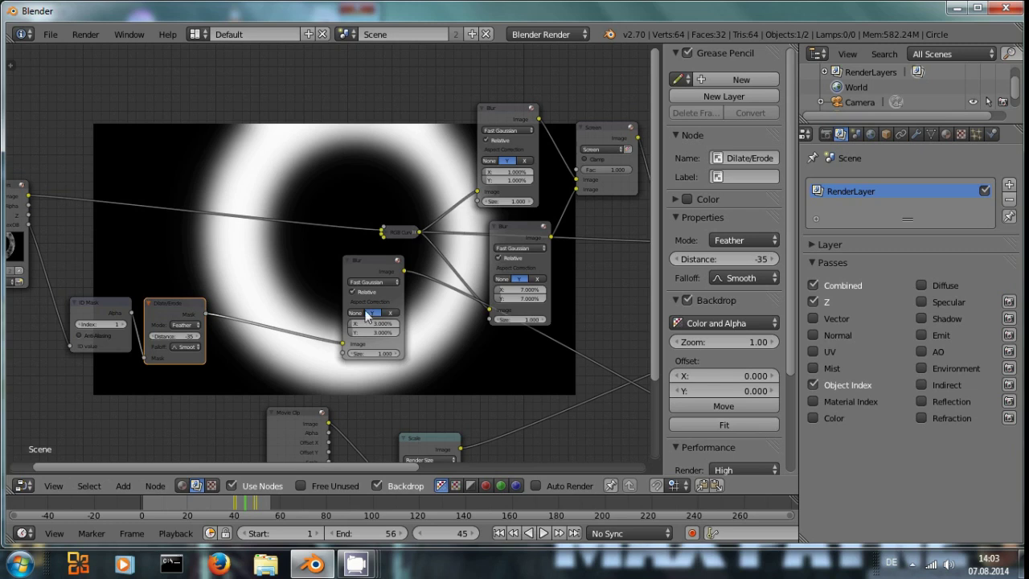
{"action": "left_click_drag", "start_coordinate": [344, 265], "coordinate": [234, 283]}
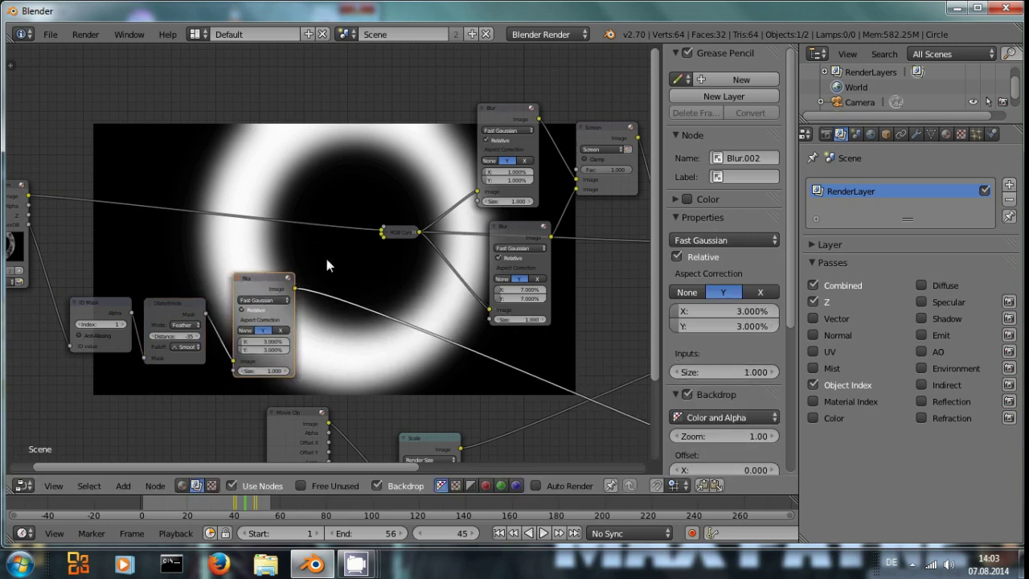
Step: Insert a Mix node set to Multiply between Render Layers and RGB Curves, and link the mask Blur to its second image input
{"action": "key", "text": "shift+a"}
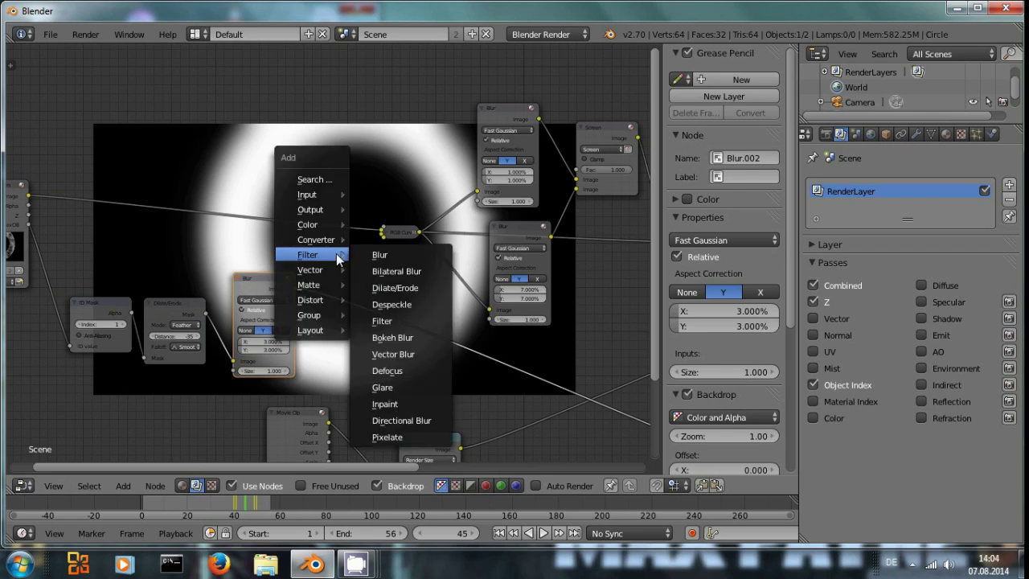
{"action": "mouse_move", "coordinate": [314, 225]}
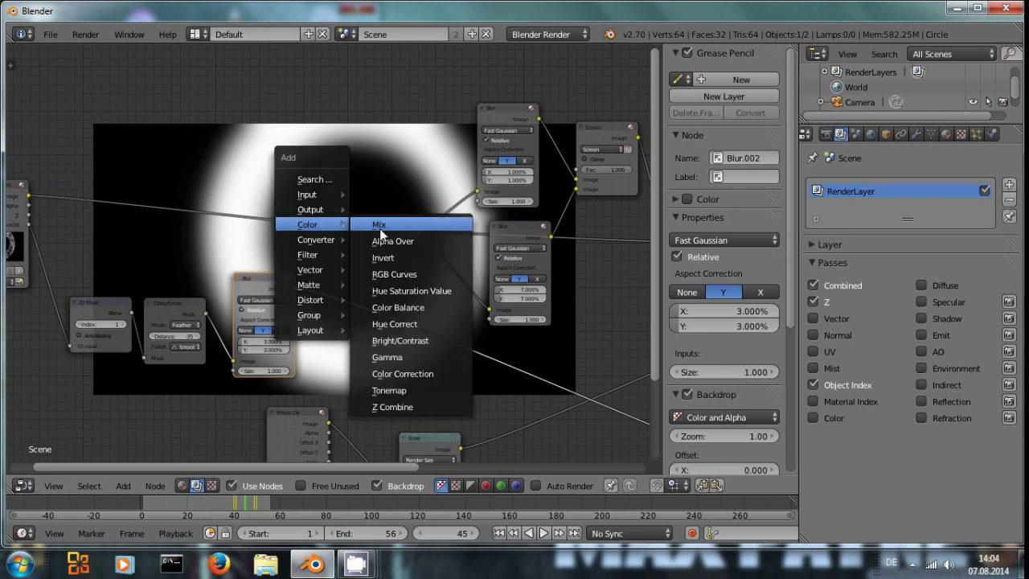
{"action": "left_click", "coordinate": [379, 228]}
{"action": "left_click", "coordinate": [281, 169]}
{"action": "left_click", "coordinate": [304, 190]}
{"action": "left_click", "coordinate": [306, 220]}
{"action": "key", "text": "g"}
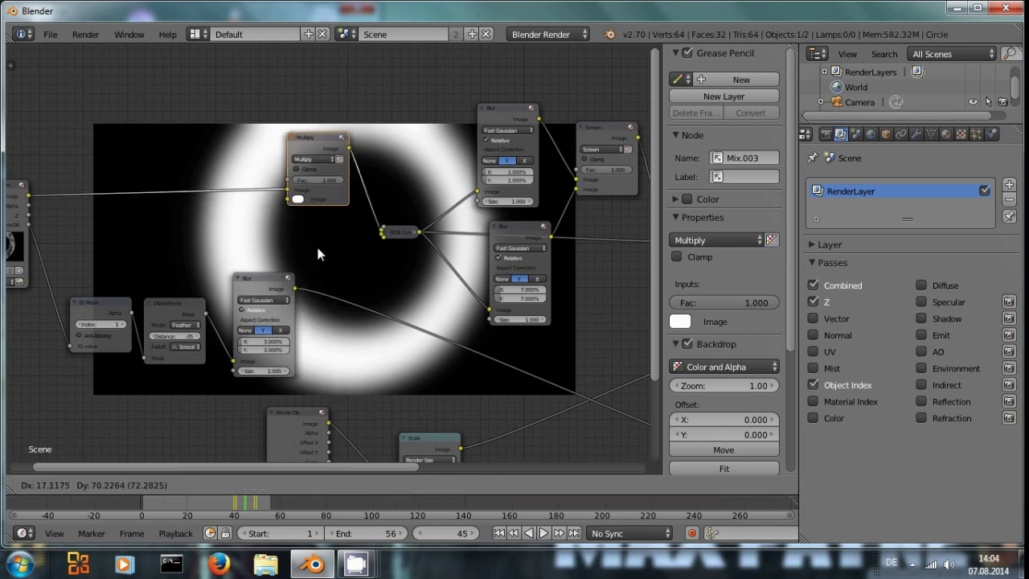
{"action": "left_click", "coordinate": [296, 288]}
{"action": "left_click_drag", "start_coordinate": [295, 288], "coordinate": [283, 239]}
Step: Move the Dilate/Erode and ID Mask nodes closer to the Render Layers node
{"action": "middle_click_drag", "start_coordinate": [405, 302], "coordinate": [533, 337]}
{"action": "left_click_drag", "start_coordinate": [325, 337], "coordinate": [304, 323]}
{"action": "left_click_drag", "start_coordinate": [233, 339], "coordinate": [205, 327]}
Step: Set the mask Blur node's X and Y values to 4%
{"action": "middle_click_drag", "start_coordinate": [529, 299], "coordinate": [544, 297]}
{"action": "middle_click_drag", "start_coordinate": [475, 286], "coordinate": [367, 250]}
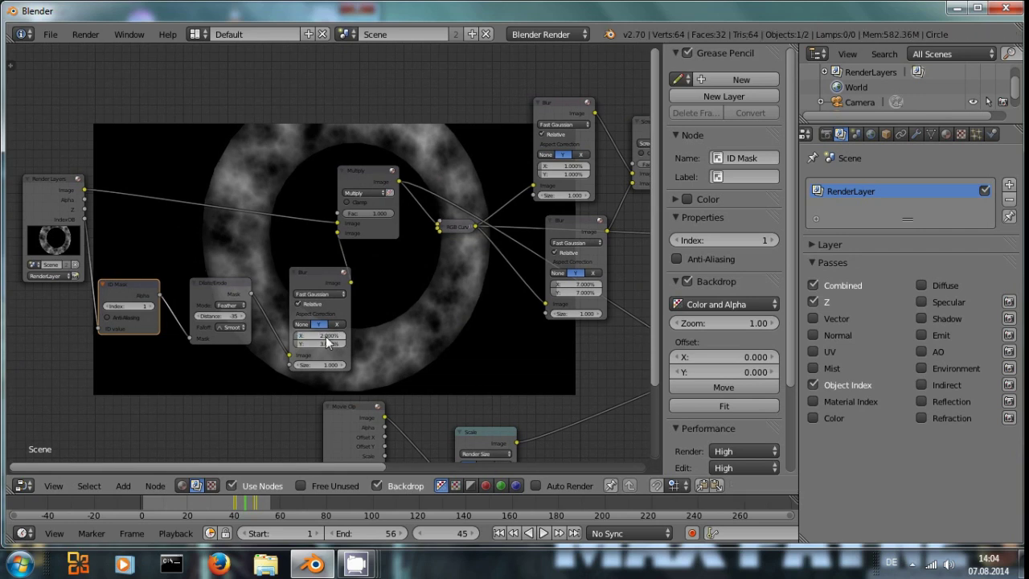
{"action": "key", "text": "Return"}
{"action": "left_click", "coordinate": [318, 341]}
{"action": "key", "text": "Return"}
{"action": "left_click", "coordinate": [332, 344]}
{"action": "type", "text": "4"}
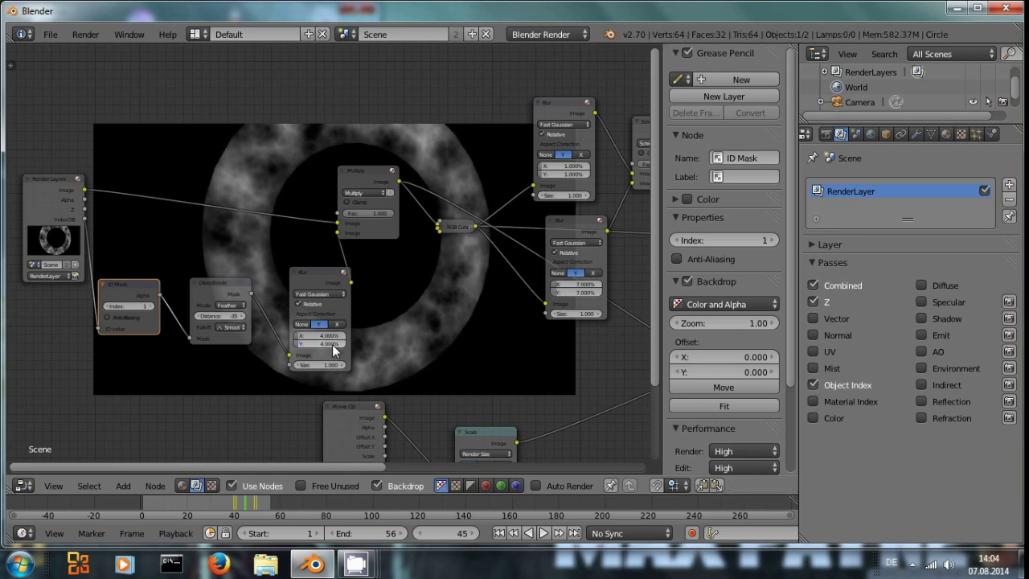
{"action": "key", "text": "Return"}
Step: Move the mask Blur node nearer to Dilate/Erode, then set Dilate/Erode to Step mode with a distance of -20
{"action": "middle_click_drag", "start_coordinate": [356, 286], "coordinate": [413, 319]}
{"action": "left_click_drag", "start_coordinate": [372, 315], "coordinate": [345, 294]}
{"action": "left_click", "coordinate": [291, 339]}
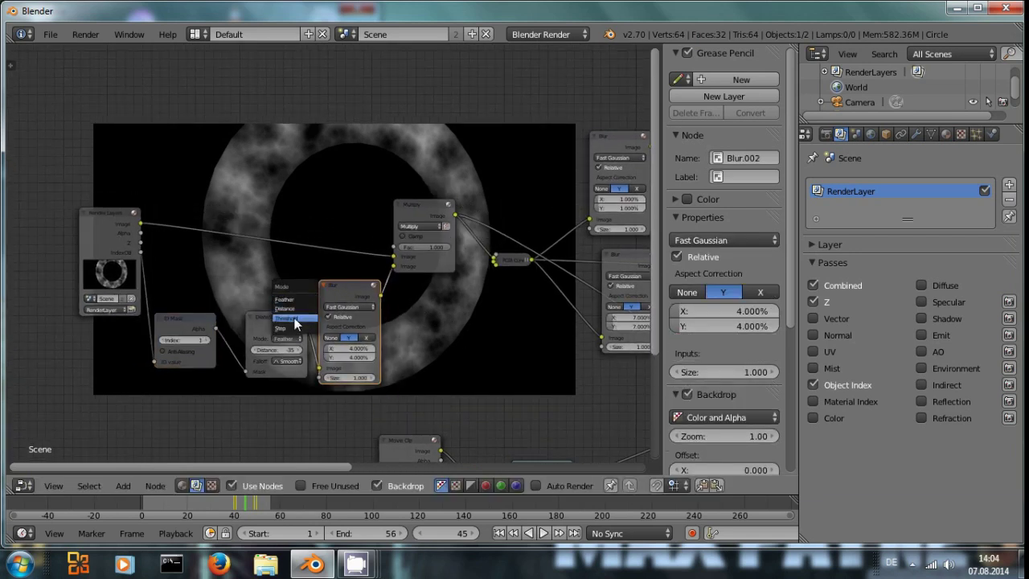
{"action": "left_click", "coordinate": [295, 328]}
{"action": "left_click", "coordinate": [298, 351]}
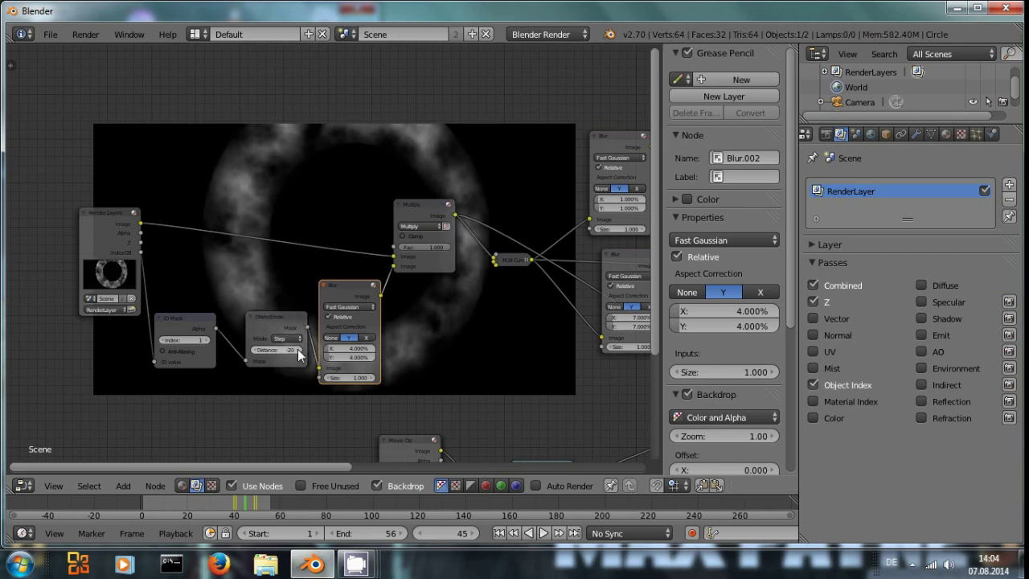
Step: Preview the Dilate/Erode output in the backdrop and adjust its distance to -16
{"action": "left_click", "coordinate": [271, 319], "text": "ctrl+shift"}
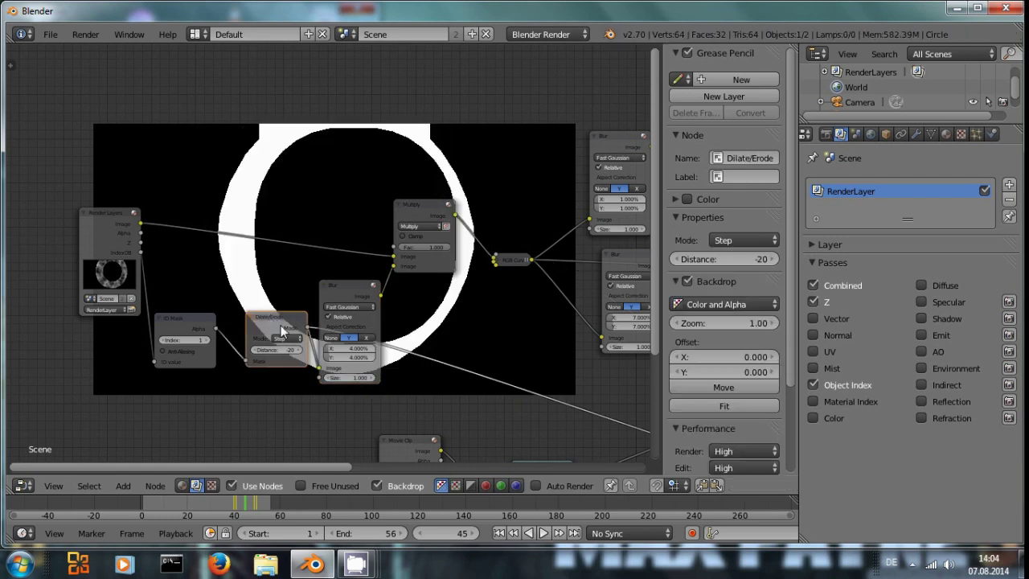
{"action": "scroll", "coordinate": [281, 342], "scroll_direction": "up", "scroll_amount": 2}
{"action": "middle_click_drag", "start_coordinate": [259, 443], "coordinate": [258, 372]}
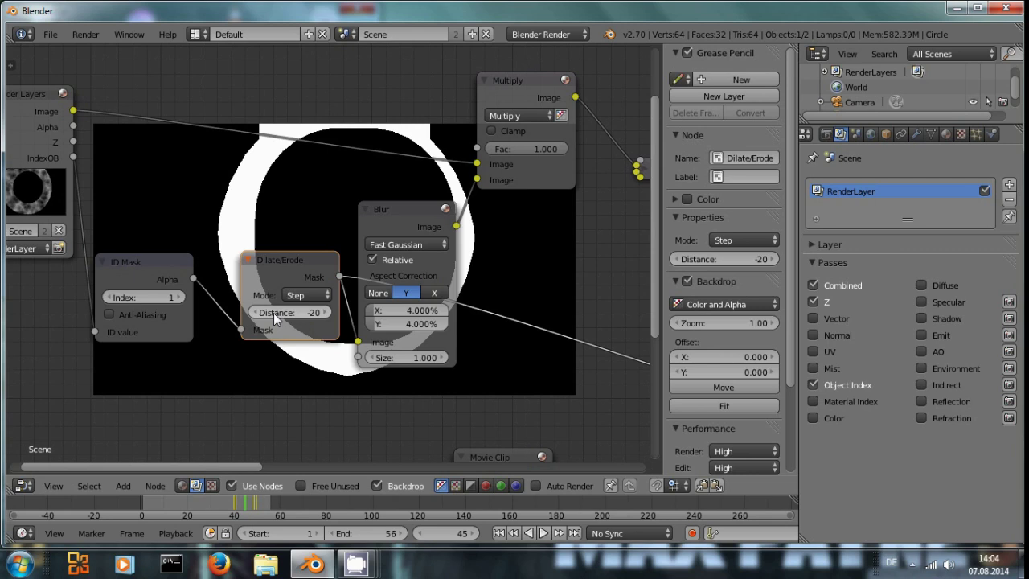
{"action": "left_click", "coordinate": [324, 314]}
{"action": "left_click", "coordinate": [325, 314]}
{"action": "left_click", "coordinate": [325, 315]}
{"action": "left_click", "coordinate": [325, 315]}
{"action": "left_click", "coordinate": [325, 314]}
{"action": "left_click", "coordinate": [325, 315]}
{"action": "left_click", "coordinate": [325, 314]}
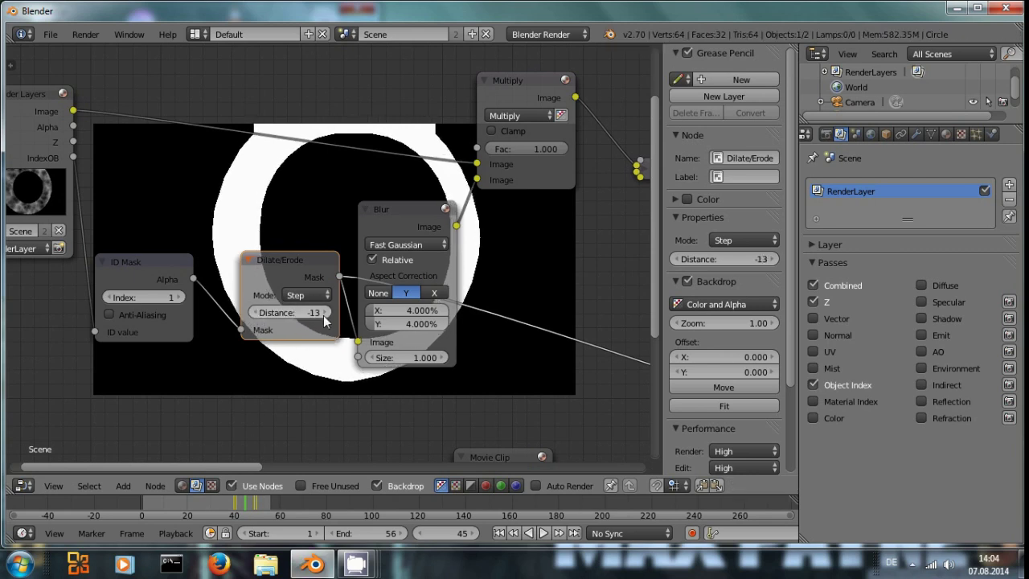
{"action": "left_click", "coordinate": [253, 313]}
{"action": "left_click", "coordinate": [253, 313]}
{"action": "left_click", "coordinate": [253, 313]}
Step: Preview the mask Blur and Multiply outputs in the backdrop, and set the Dilate/Erode distance to -21
{"action": "left_click", "coordinate": [398, 211], "text": "ctrl+shift"}
{"action": "middle_click_drag", "start_coordinate": [509, 292], "coordinate": [323, 291]}
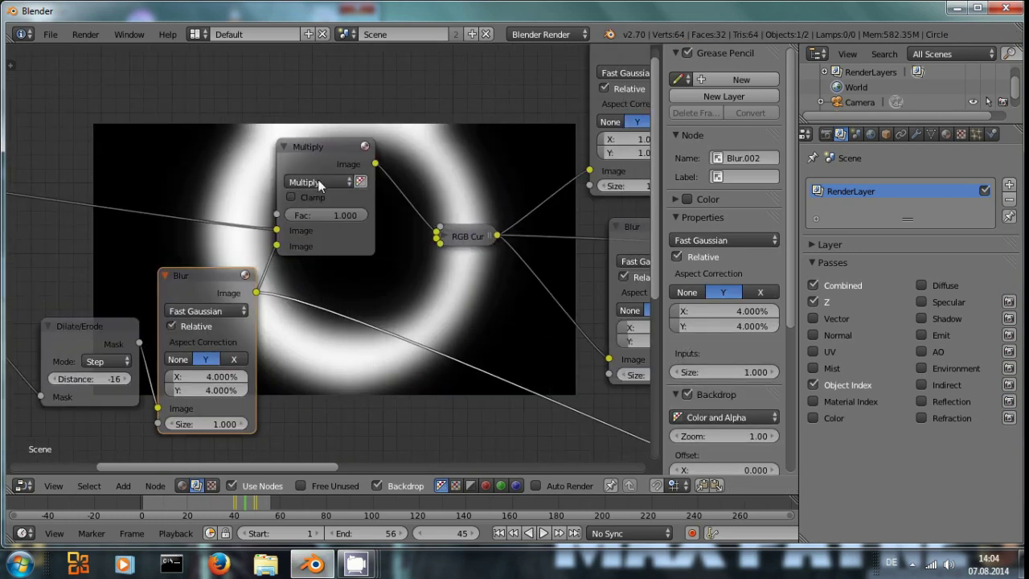
{"action": "left_click", "coordinate": [315, 150], "text": "ctrl+shift"}
{"action": "middle_click_drag", "start_coordinate": [410, 302], "coordinate": [476, 295]}
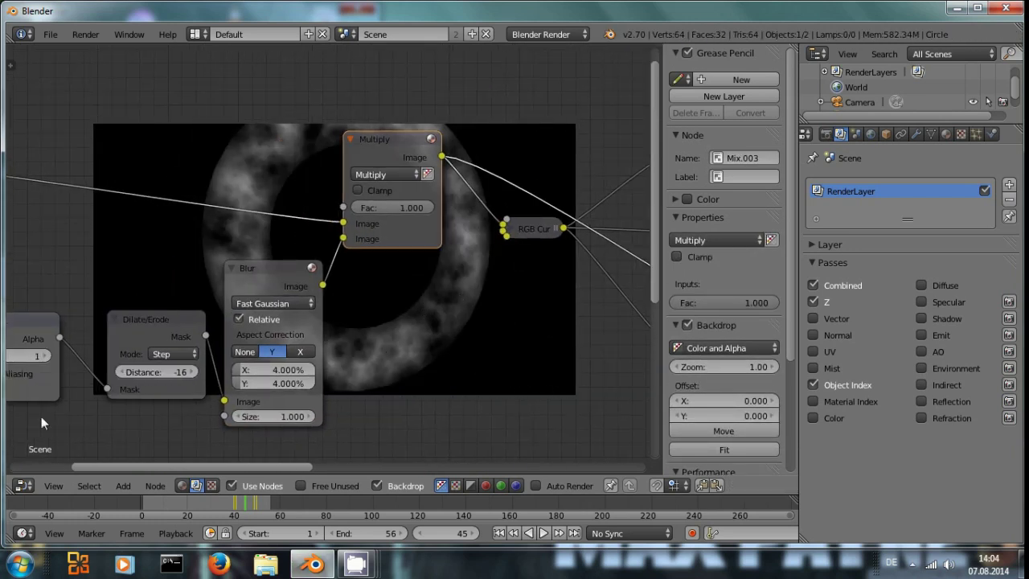
{"action": "left_click", "coordinate": [121, 372]}
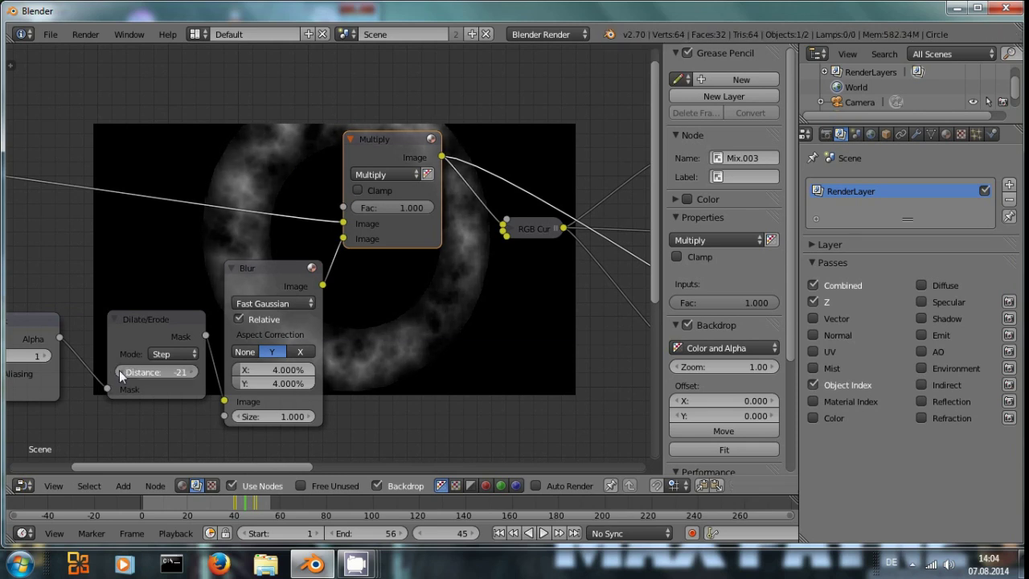
Step: Move the RGB Curves node up so that it sits level with the Multiply node's output
{"action": "middle_click_drag", "start_coordinate": [420, 354], "coordinate": [249, 443]}
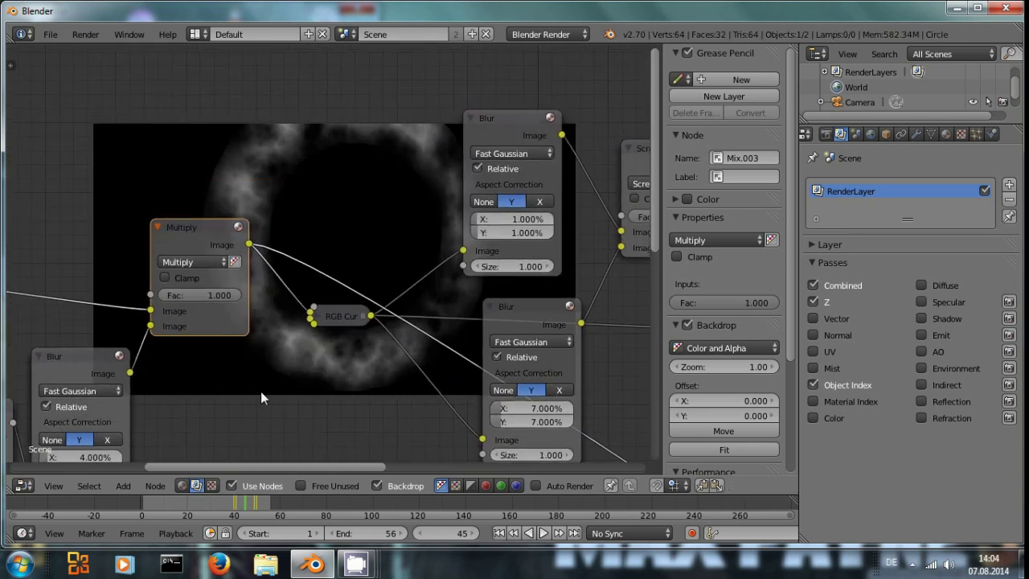
{"action": "left_click_drag", "start_coordinate": [346, 319], "coordinate": [353, 236]}
{"action": "middle_click_drag", "start_coordinate": [378, 353], "coordinate": [347, 443]}
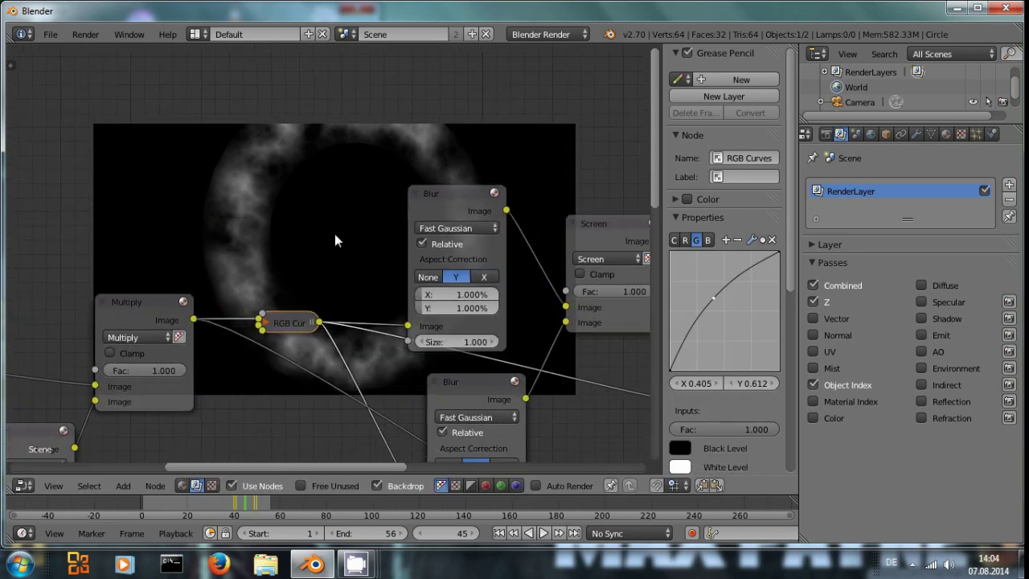
Step: Preview the final Screen mix node's output in the backdrop and look over the end of the node tree
{"action": "middle_click_drag", "start_coordinate": [370, 277], "coordinate": [348, 417]}
{"action": "left_click", "coordinate": [518, 298], "text": "ctrl+shift"}
{"action": "middle_click_drag", "start_coordinate": [465, 283], "coordinate": [424, 314]}
{"action": "middle_click_drag", "start_coordinate": [309, 271], "coordinate": [453, 251]}
{"action": "scroll", "coordinate": [474, 335], "scroll_direction": "down", "scroll_amount": 2}
{"action": "middle_click_drag", "start_coordinate": [473, 336], "coordinate": [298, 325]}
Step: Switch to the Video Editing layout and add the current scene as a strip starting at frame 1
{"action": "left_click", "coordinate": [197, 34]}
{"action": "left_click", "coordinate": [219, 179]}
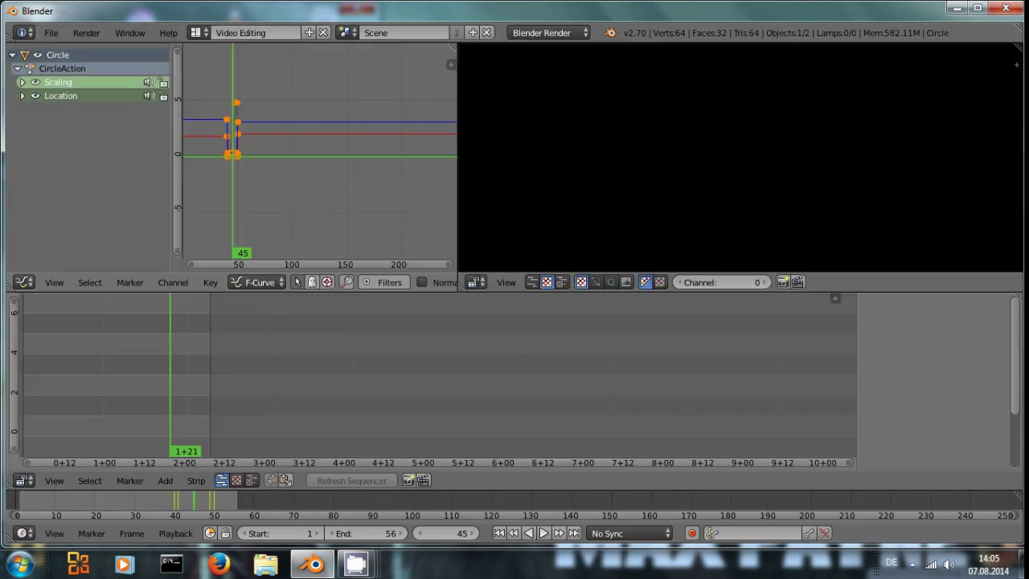
{"action": "key", "text": "shift+Left"}
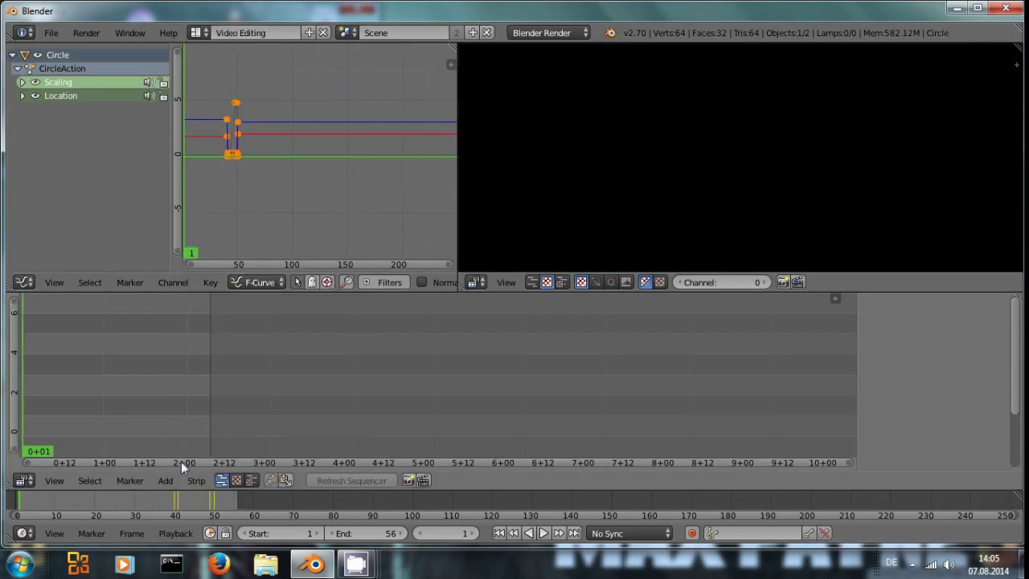
{"action": "left_click", "coordinate": [172, 480]}
{"action": "mouse_move", "coordinate": [204, 464]}
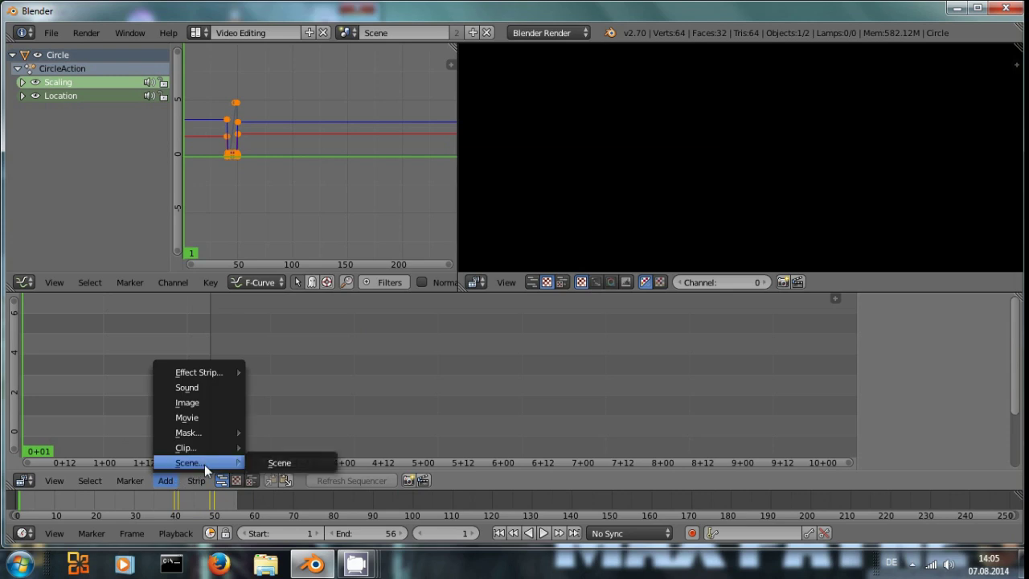
{"action": "left_click", "coordinate": [259, 462]}
Step: Play the first frames of the scene strip in the sequencer preview, then stop playback
{"action": "key", "text": "n"}
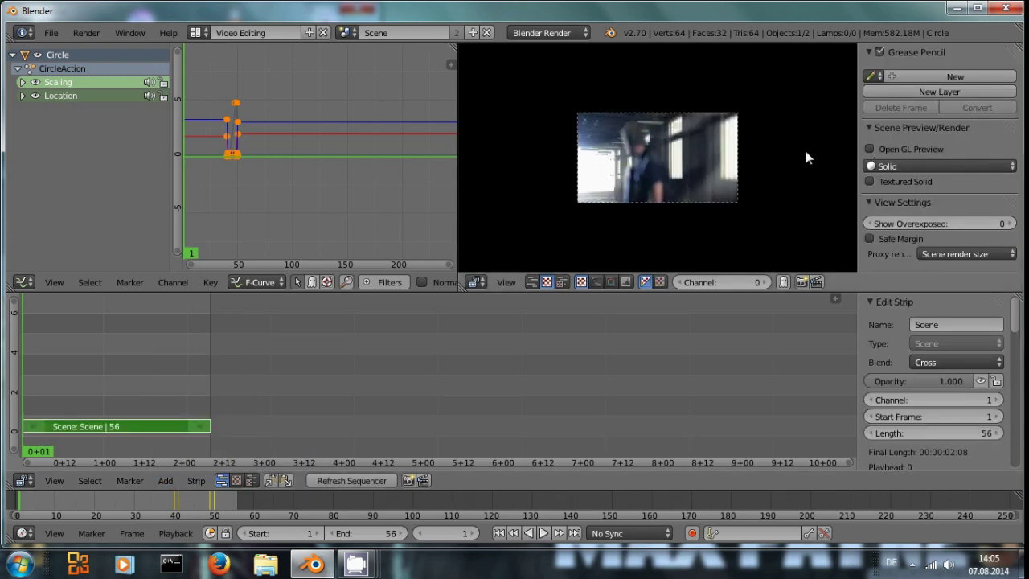
{"action": "key", "text": "n"}
{"action": "key", "text": "alt+a"}
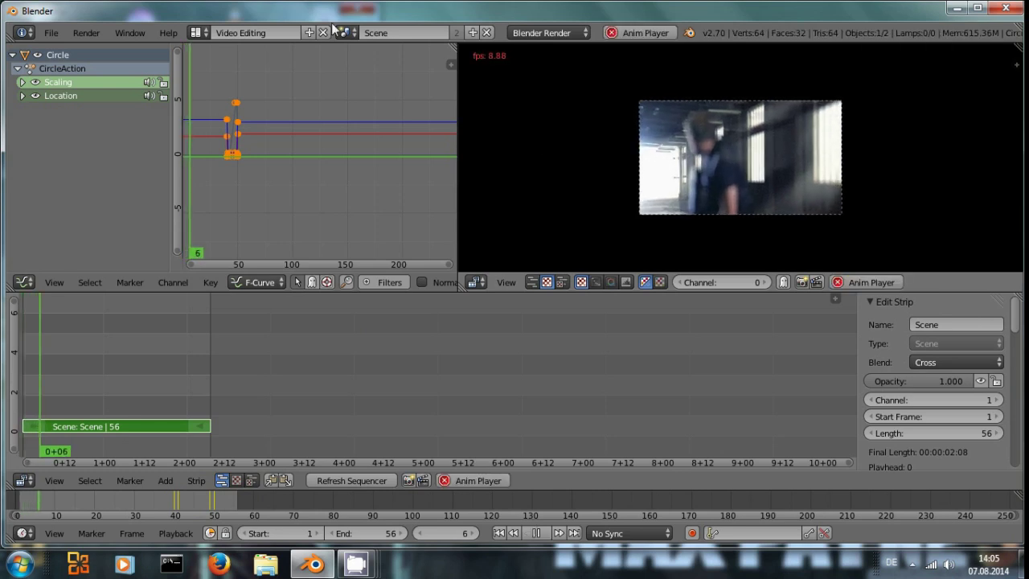
{"action": "key", "text": "alt+a"}
Step: Return to the Default layout and reposition the Composite and Viewer nodes after the final Screen node
{"action": "left_click", "coordinate": [195, 33]}
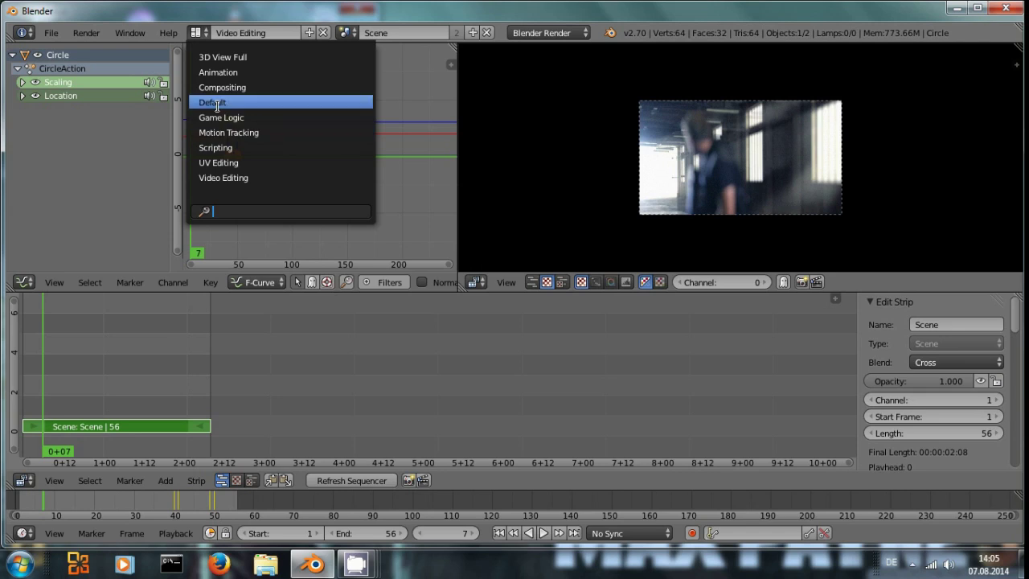
{"action": "left_click", "coordinate": [217, 103]}
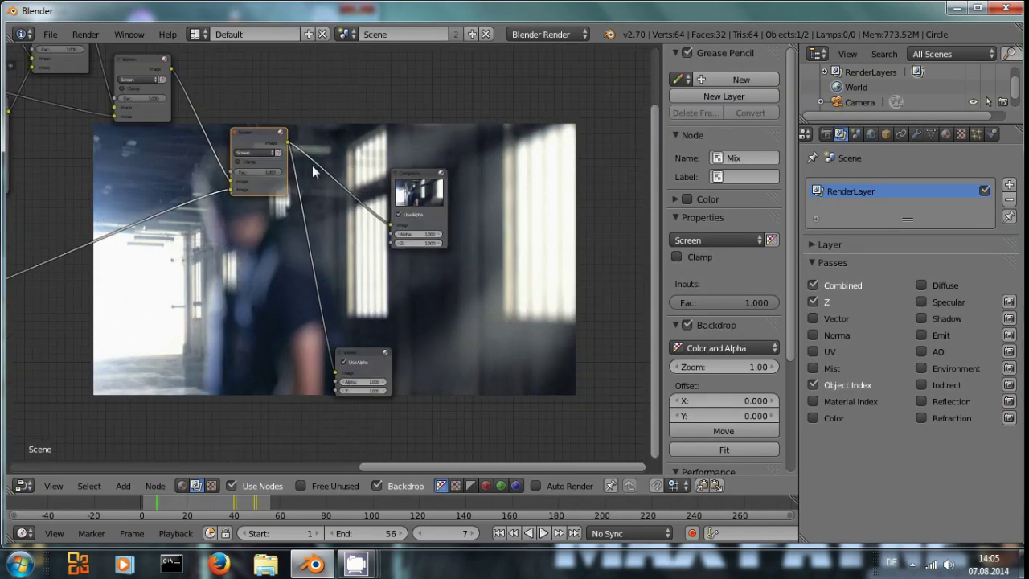
{"action": "left_click_drag", "start_coordinate": [412, 180], "coordinate": [420, 172]}
{"action": "left_click_drag", "start_coordinate": [360, 354], "coordinate": [456, 269]}
{"action": "left_click_drag", "start_coordinate": [427, 172], "coordinate": [440, 165]}
{"action": "scroll", "coordinate": [354, 260], "scroll_direction": "up", "scroll_amount": 3}
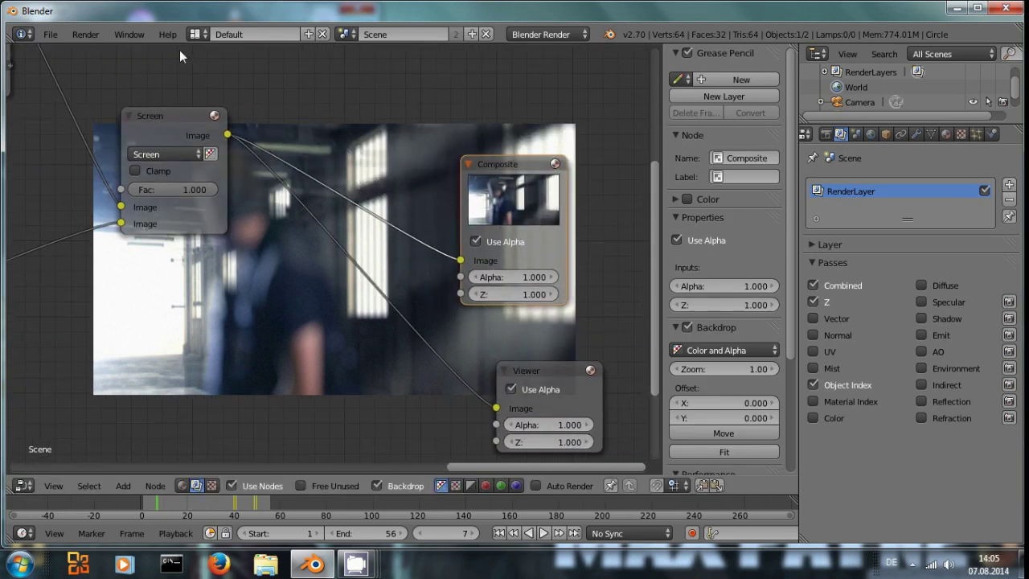
Step: Switch back to the Video Editing layout, play the whole scene strip in the preview, and stop playback
{"action": "left_click", "coordinate": [198, 34]}
{"action": "left_click", "coordinate": [231, 177]}
{"action": "key", "text": "alt+a"}
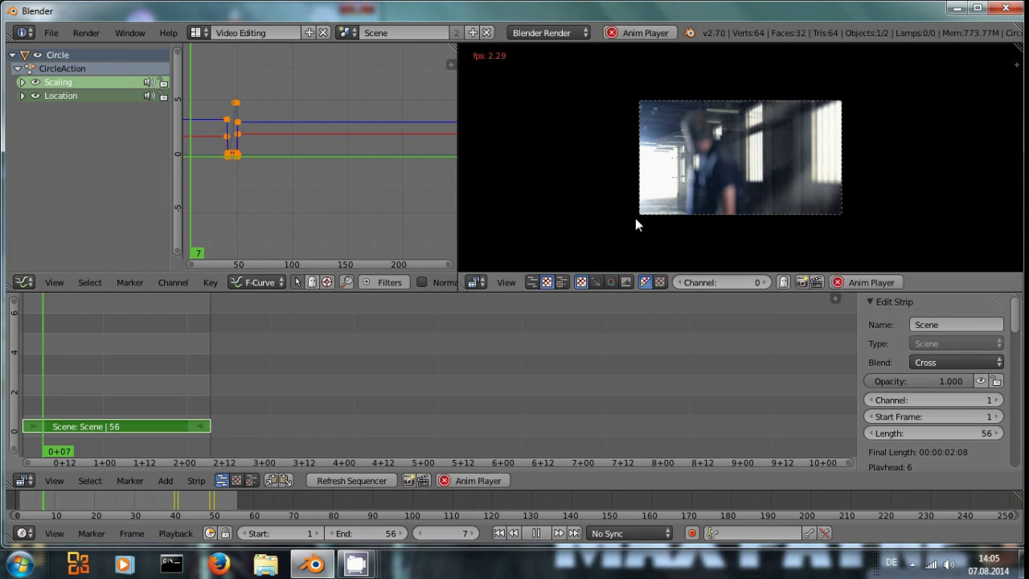
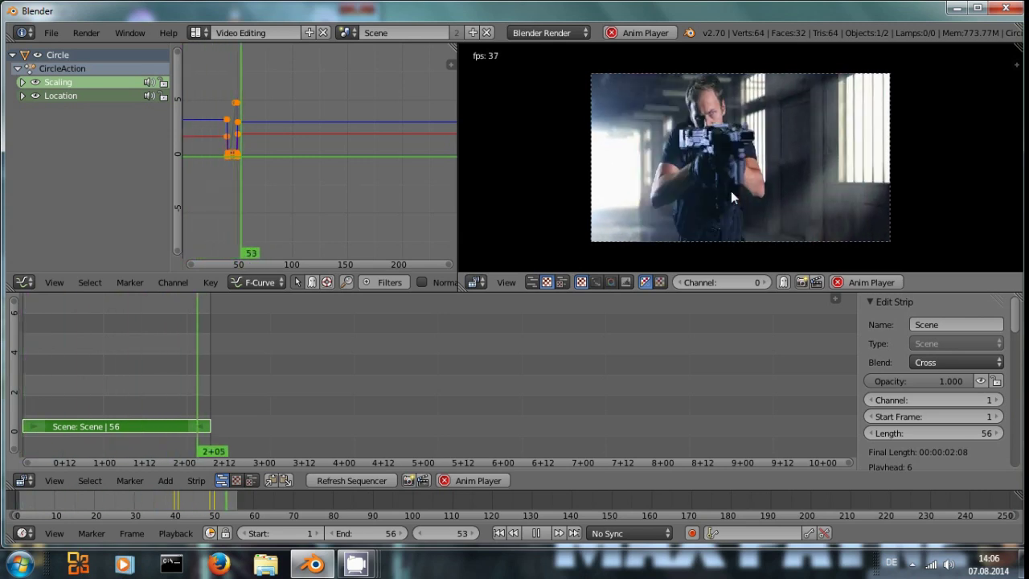
{"action": "key", "text": "alt+a"}
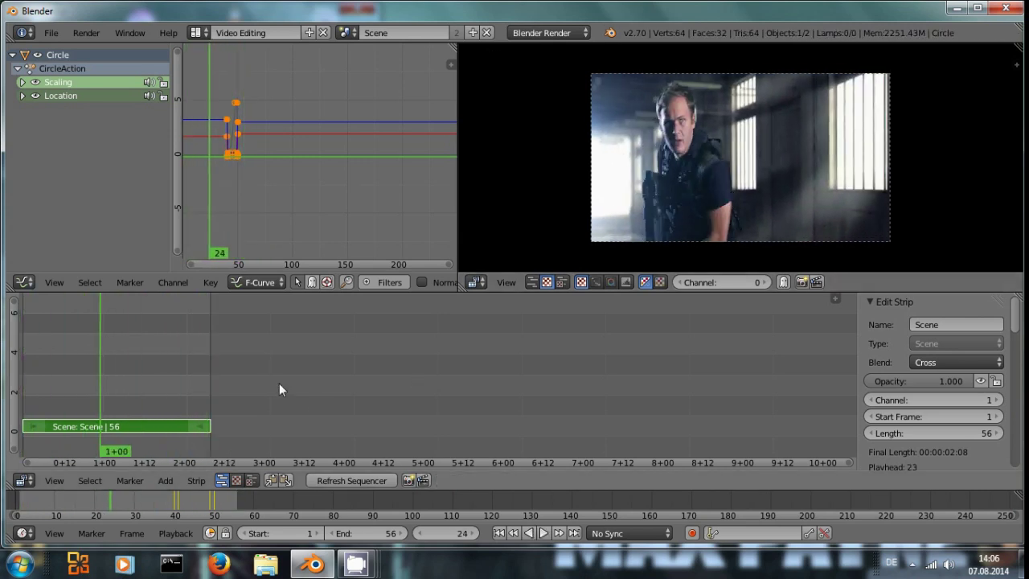
Step: Step back and forth frame by frame through the energy ring effect between about frames 40 and 50 to examine it
{"action": "left_click", "coordinate": [193, 493]}
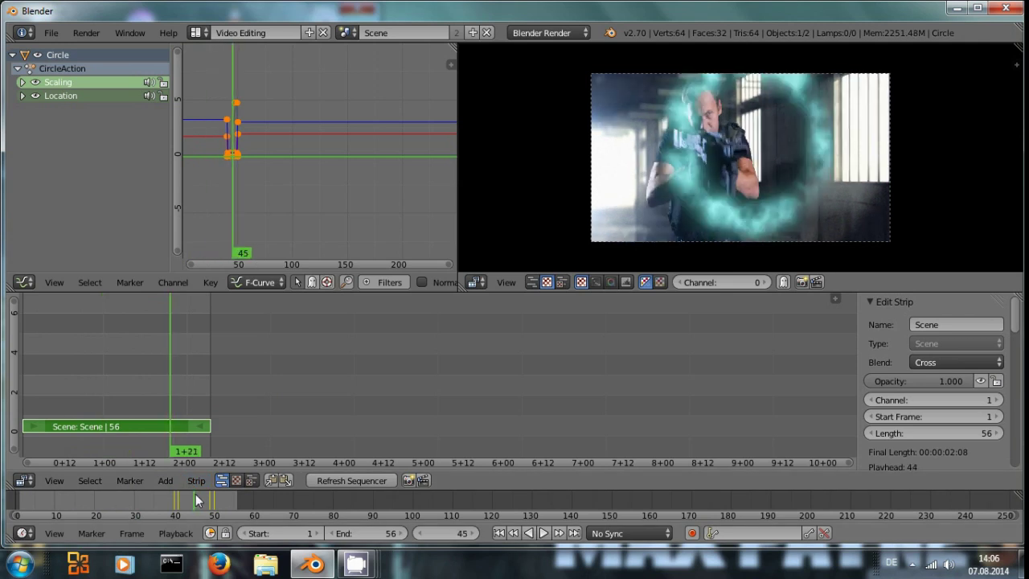
{"action": "left_click", "coordinate": [197, 493]}
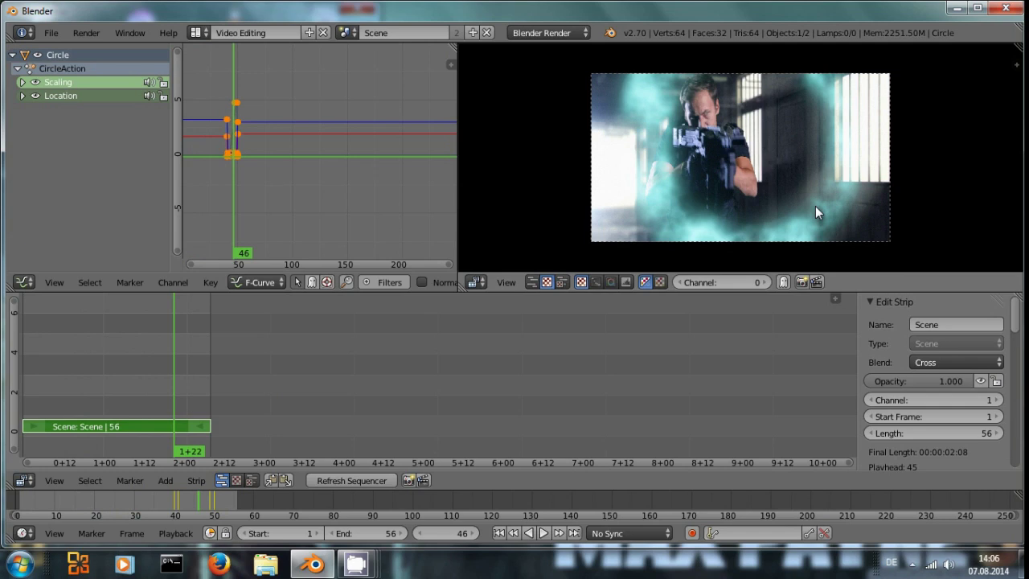
{"action": "key", "text": "Left"}
{"action": "key", "text": "Right"}
{"action": "key", "text": "Left"}
{"action": "key", "text": "Right"}
{"action": "key", "text": "Left"}
{"action": "key", "text": "Right"}
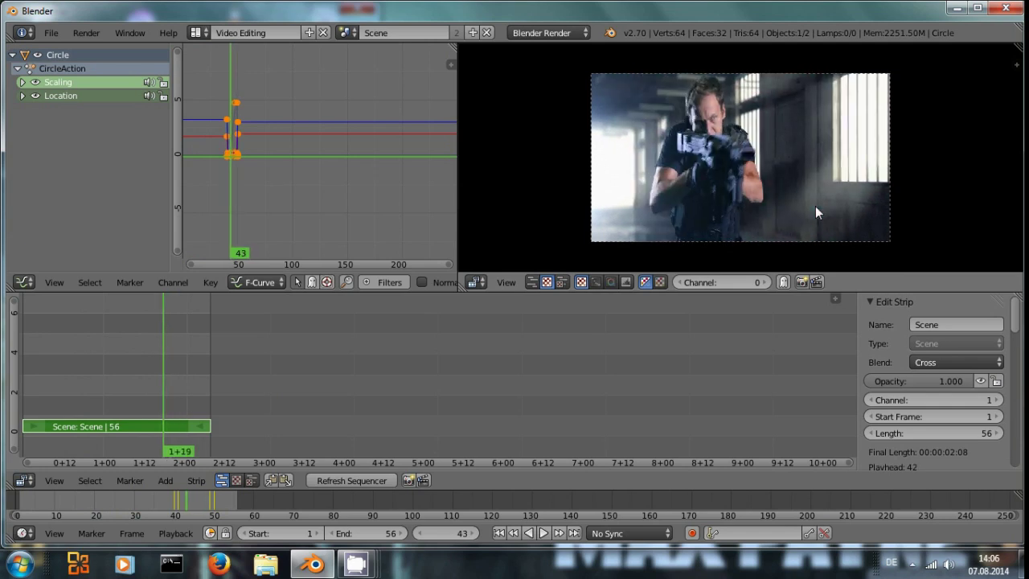
{"action": "key", "text": "Left"}
{"action": "key", "text": "Right"}
{"action": "key", "text": "Left"}
{"action": "key", "text": "Left"}
{"action": "key", "text": "Left"}
{"action": "key", "text": "Left"}
{"action": "key", "text": "Right"}
{"action": "key", "text": "Right"}
{"action": "key", "text": "Right"}
{"action": "key", "text": "Right"}
{"action": "key", "text": "Right"}
{"action": "key", "text": "Right"}
{"action": "key", "text": "Right"}
{"action": "key", "text": "Right"}
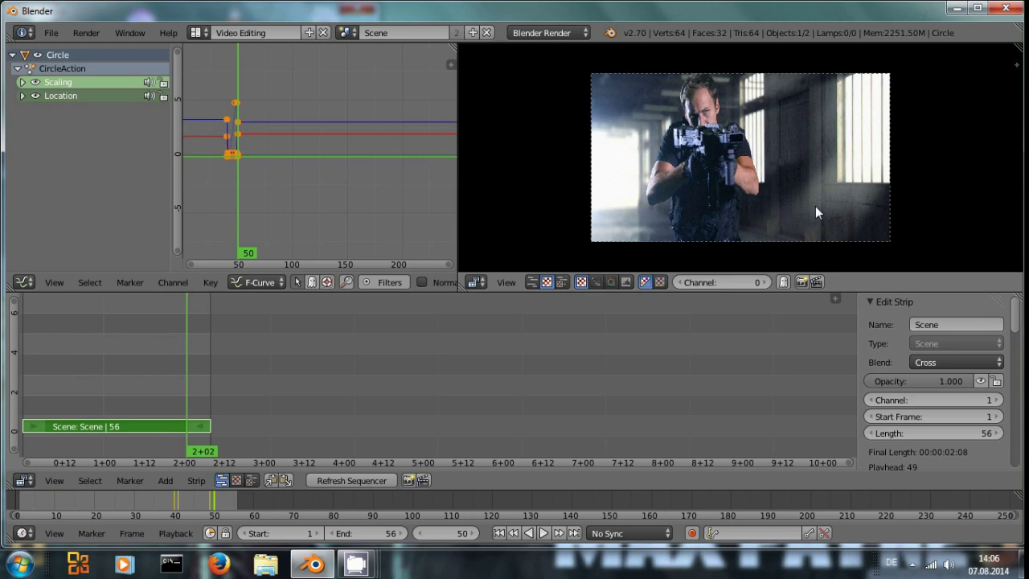
Step: Step back through the energy ring effect to frame 46 in the sequencer preview
{"action": "key", "text": "Left"}
{"action": "key", "text": "Left"}
{"action": "key", "text": "Left"}
{"action": "key", "text": "Left"}
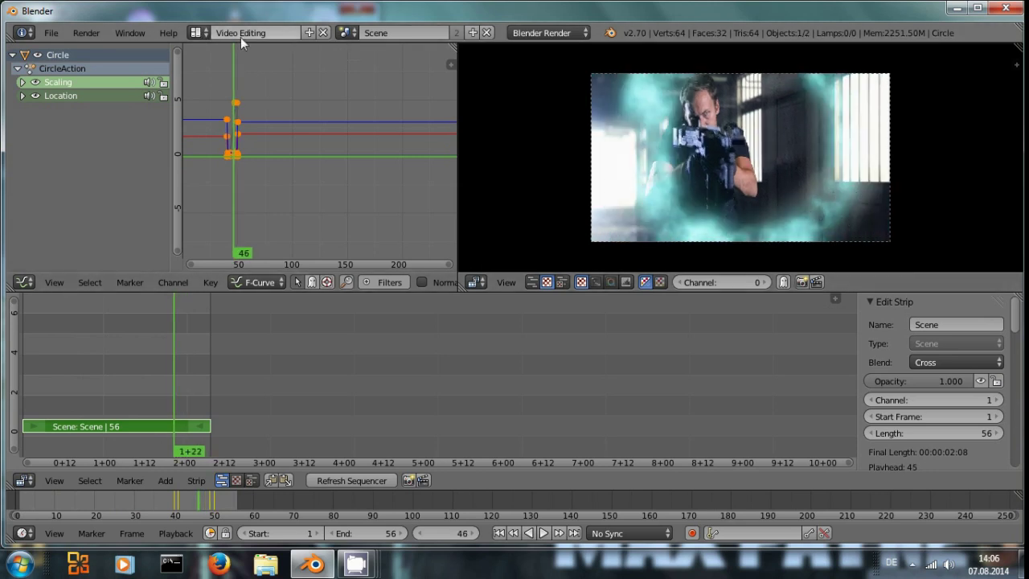
Step: Return to the Default layout and change the main editor to the 3D View
{"action": "left_click", "coordinate": [204, 31]}
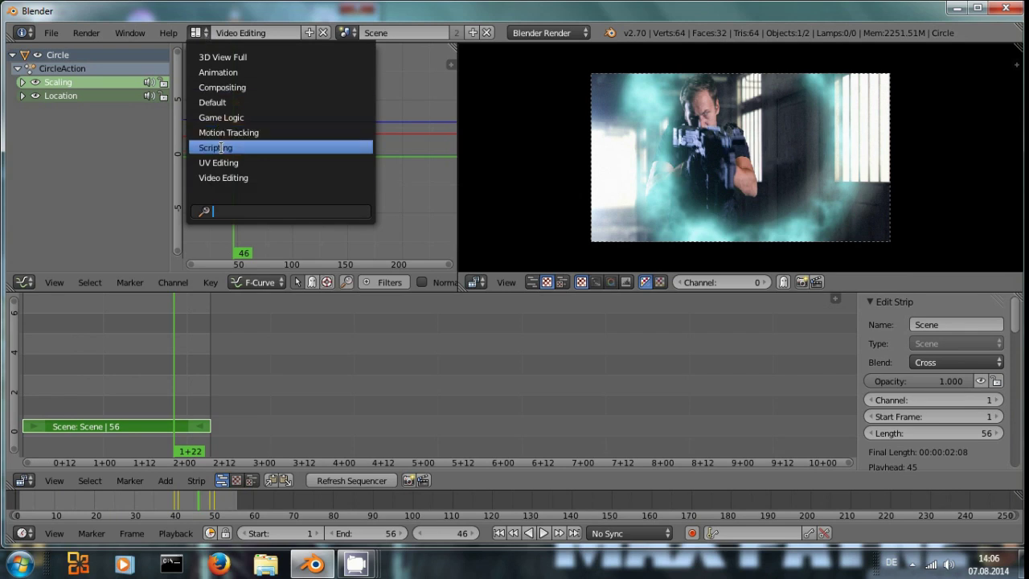
{"action": "left_click", "coordinate": [221, 101]}
{"action": "left_click", "coordinate": [23, 486]}
{"action": "left_click", "coordinate": [50, 466]}
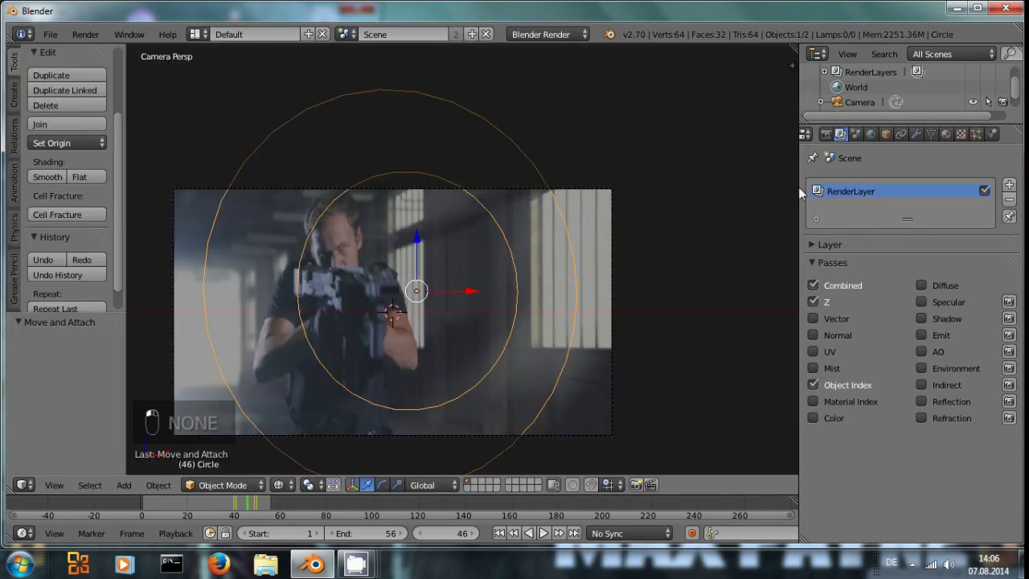
Step: Examine the ring's material shading and transparency, and its Clouds texture's color ramp, noise and influence settings
{"action": "left_click", "coordinate": [961, 133]}
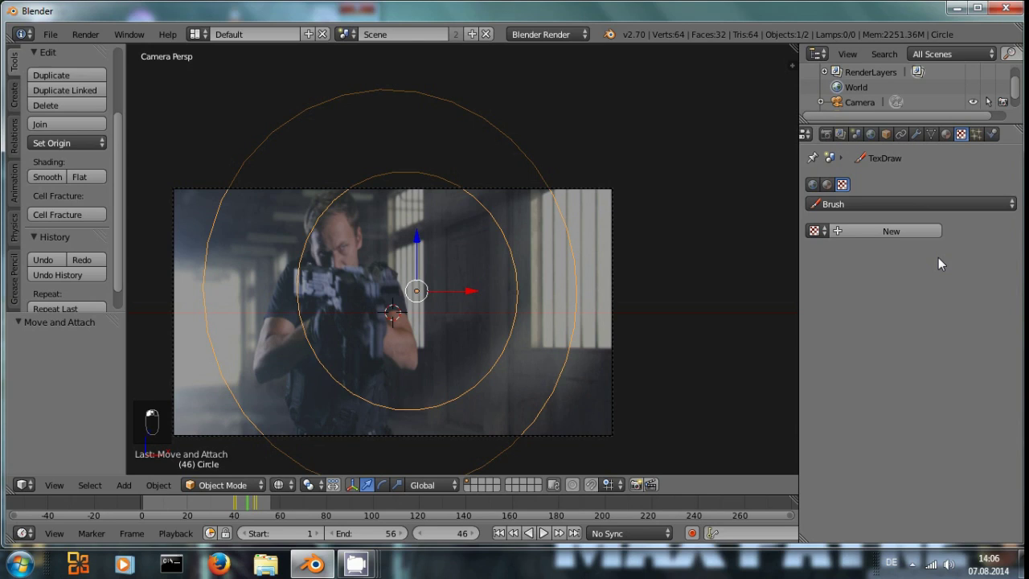
{"action": "left_click", "coordinate": [946, 134]}
{"action": "scroll", "coordinate": [1013, 309], "scroll_direction": "down", "scroll_amount": 5}
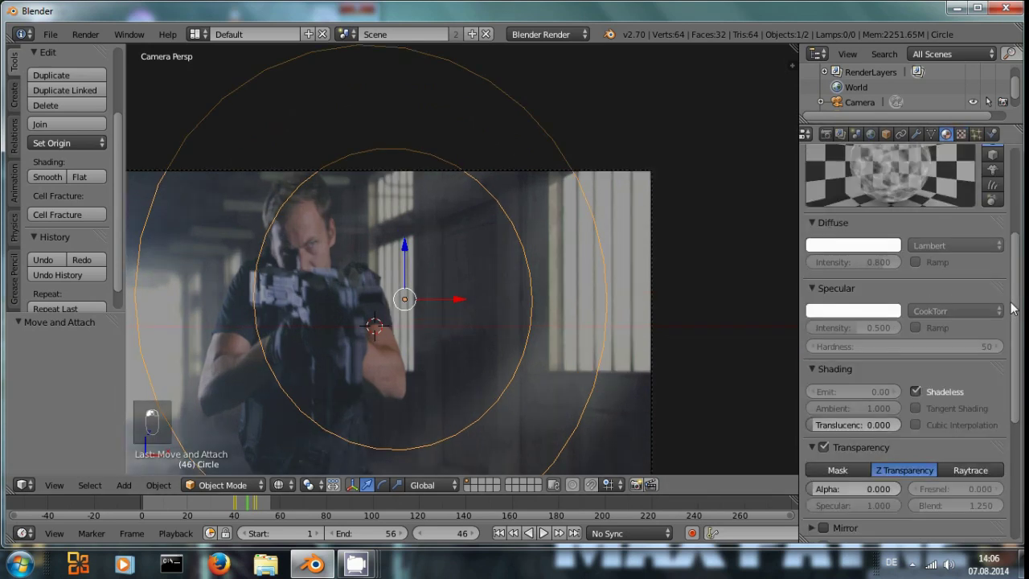
{"action": "scroll", "coordinate": [973, 164], "scroll_direction": "up", "scroll_amount": 5}
{"action": "left_click", "coordinate": [960, 133]}
{"action": "scroll", "coordinate": [909, 377], "scroll_direction": "down", "scroll_amount": 8}
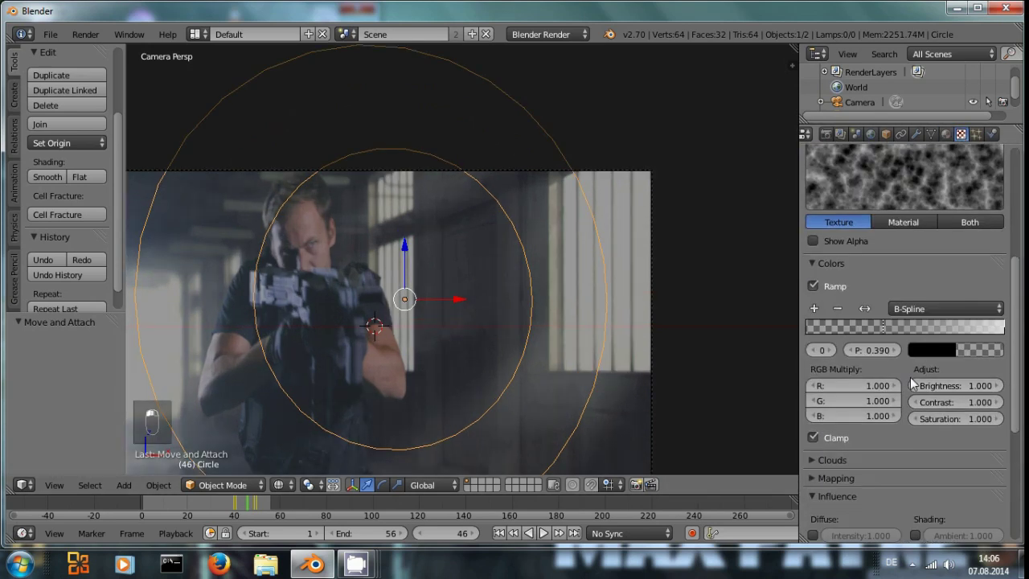
{"action": "scroll", "coordinate": [902, 386], "scroll_direction": "down", "scroll_amount": 6}
{"action": "scroll", "coordinate": [901, 386], "scroll_direction": "up", "scroll_amount": 3}
{"action": "left_click", "coordinate": [832, 340]}
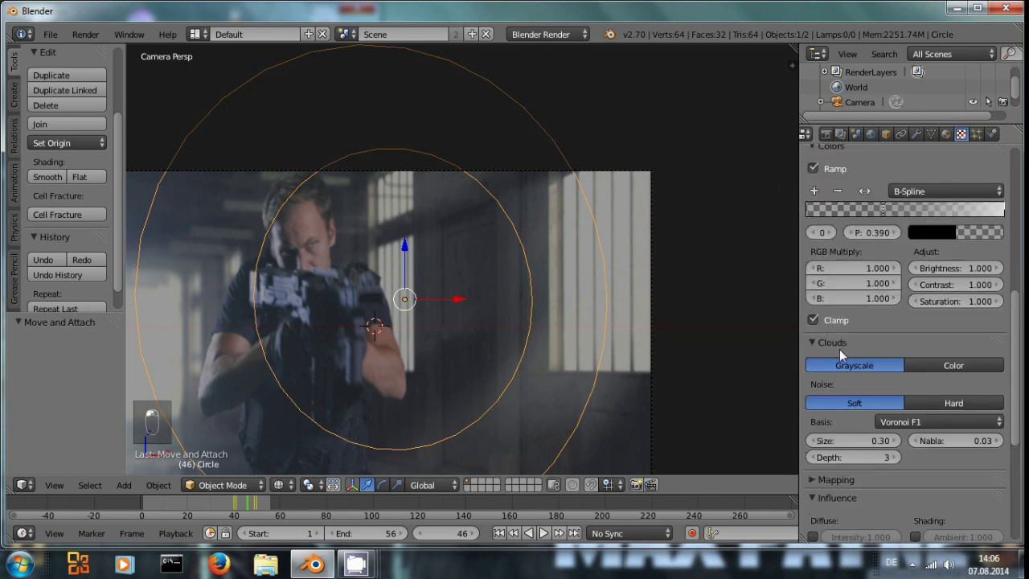
{"action": "left_click", "coordinate": [836, 343]}
{"action": "scroll", "coordinate": [844, 348], "scroll_direction": "down", "scroll_amount": 2}
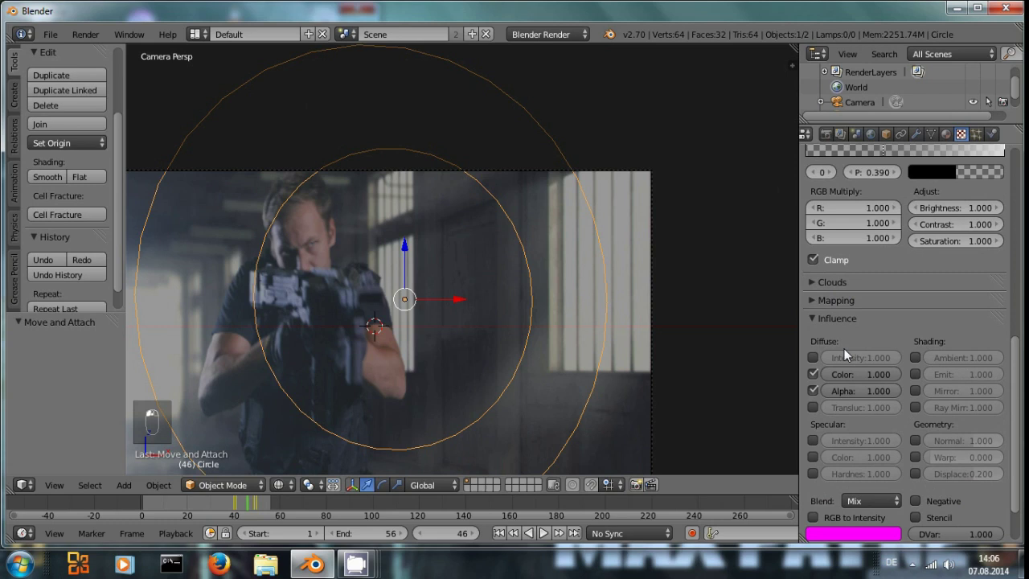
Step: Expand the texture's Mapping settings, collapse Colors, and try a change to the Z offset before returning it to 0
{"action": "left_click", "coordinate": [839, 300]}
{"action": "scroll", "coordinate": [891, 281], "scroll_direction": "up", "scroll_amount": 3}
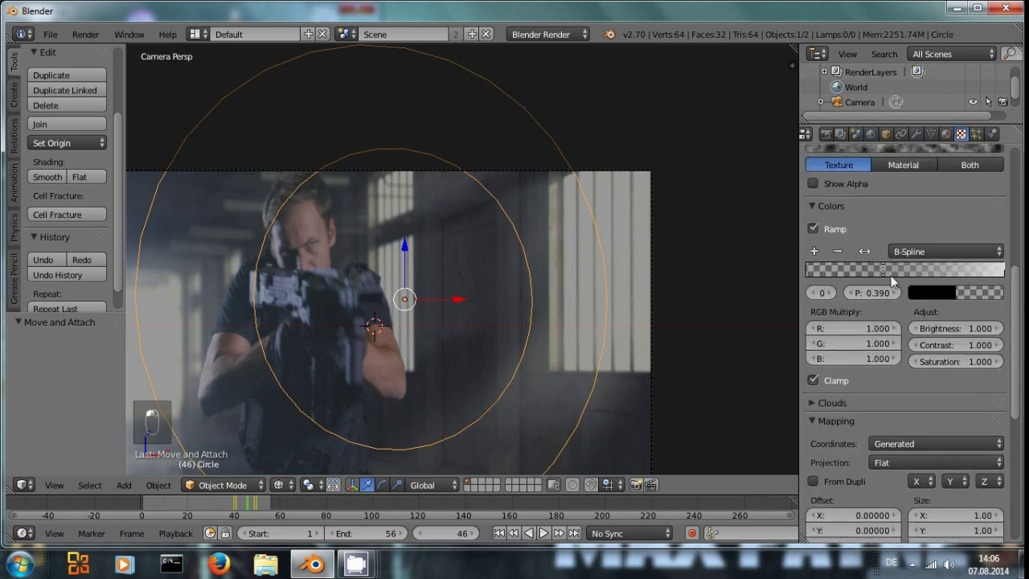
{"action": "left_click", "coordinate": [831, 206]}
{"action": "scroll", "coordinate": [924, 349], "scroll_direction": "up", "scroll_amount": 4}
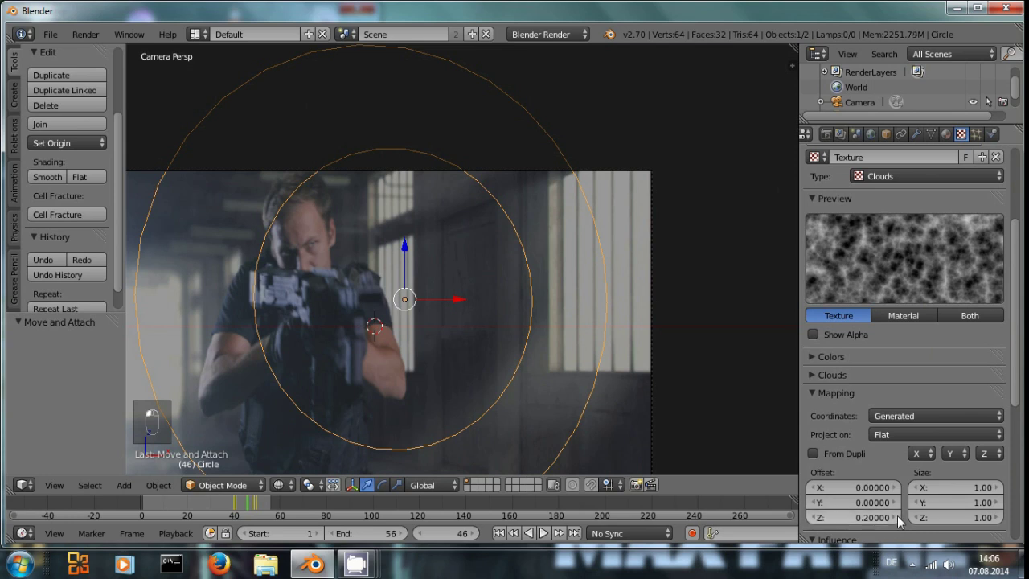
{"action": "left_click", "coordinate": [896, 517]}
{"action": "left_click", "coordinate": [816, 518]}
Step: Insert keyframes on the texture's mapping offset at frame 41 with Z at 0
{"action": "left_click", "coordinate": [232, 505]}
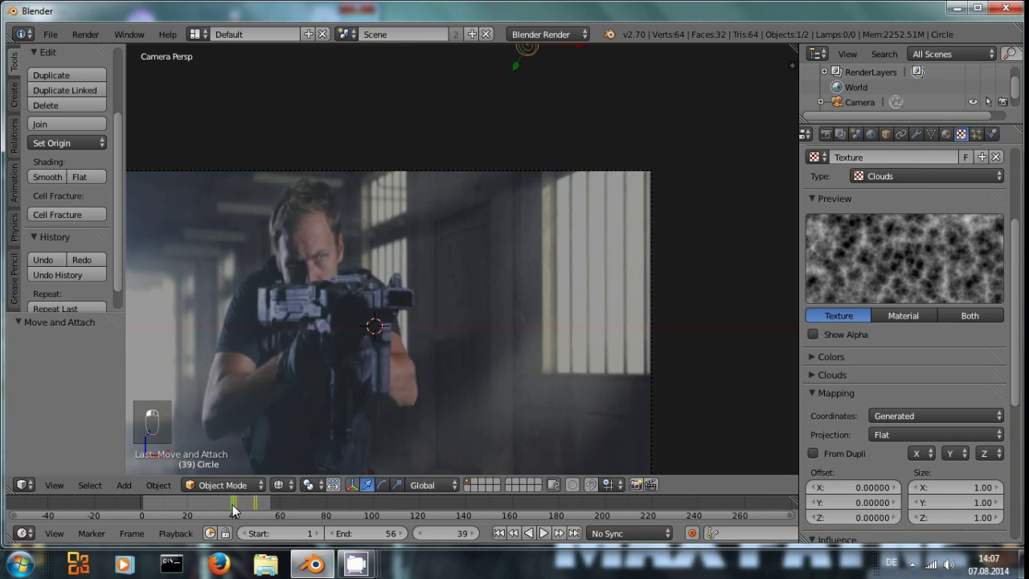
{"action": "left_click", "coordinate": [235, 507]}
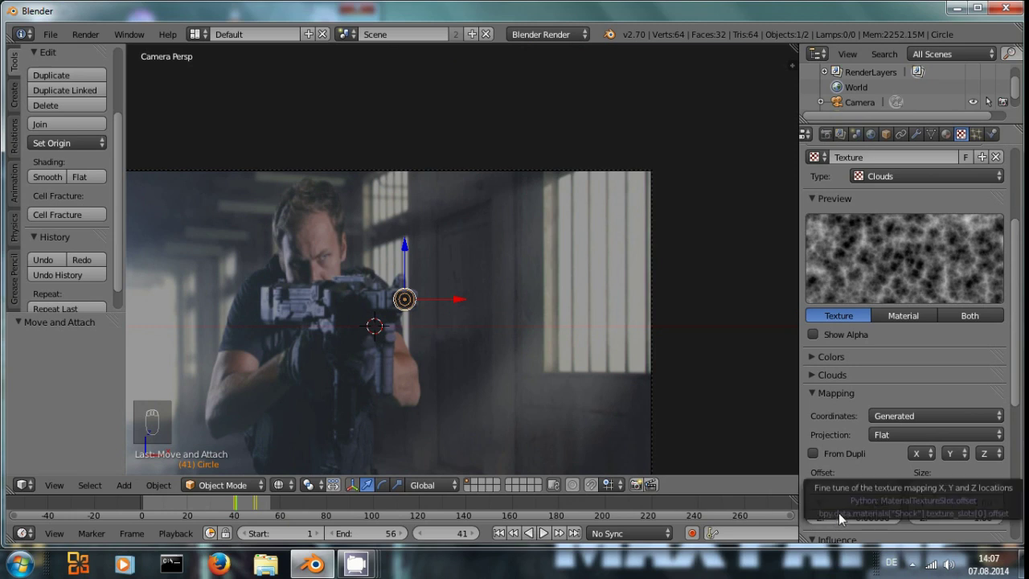
{"action": "key", "text": "i"}
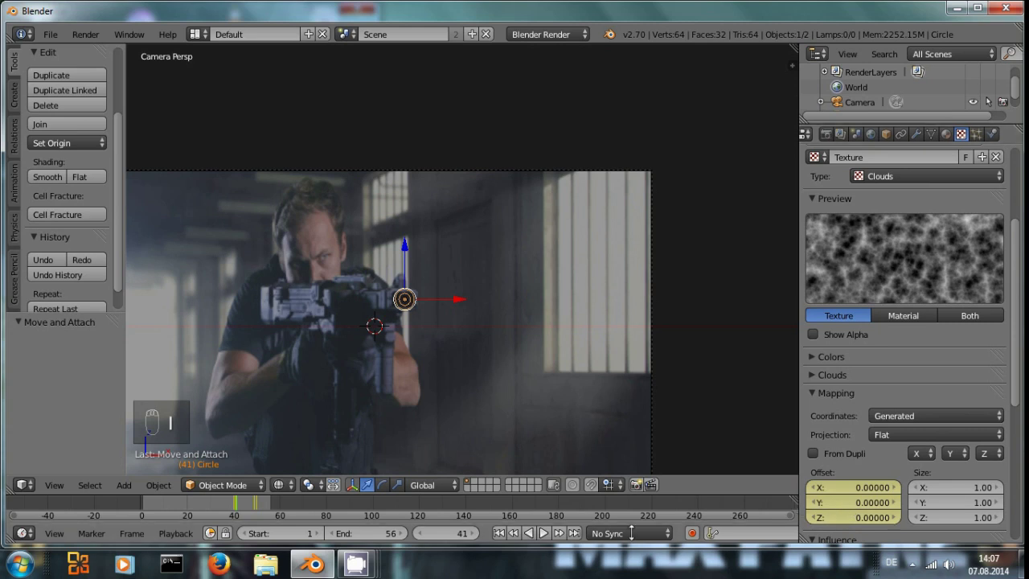
Step: Set the texture's Z mapping offset to 4 at frame 49 and insert keyframes for it
{"action": "left_click", "coordinate": [253, 505]}
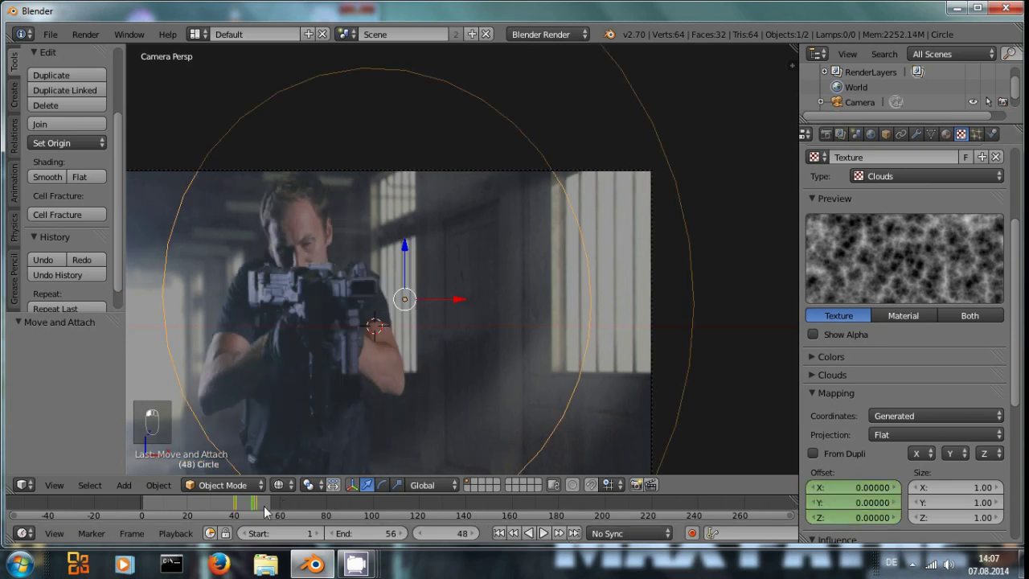
{"action": "key", "text": "Right"}
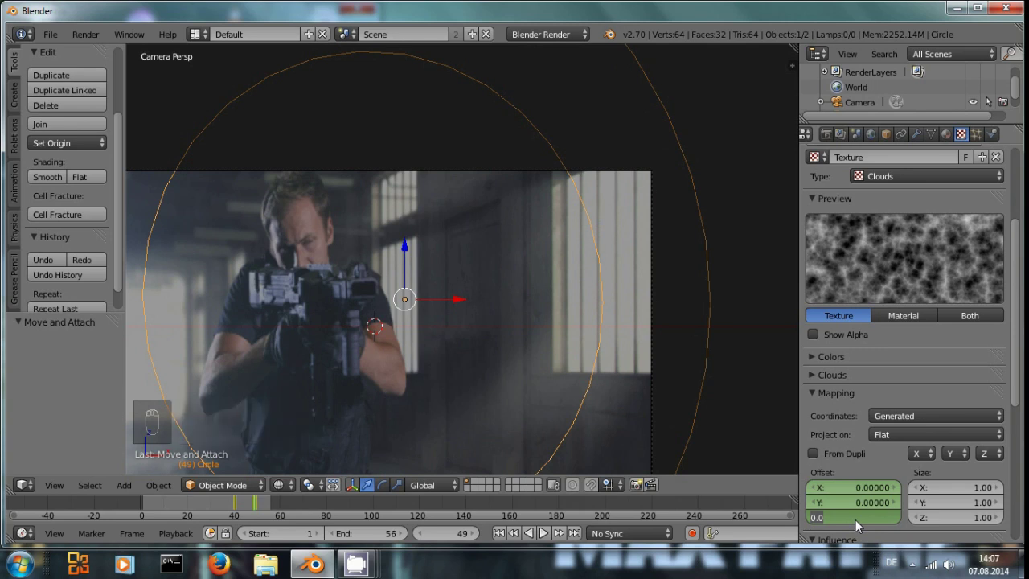
{"action": "type", "text": "4"}
{"action": "key", "text": "Return"}
{"action": "right_click", "coordinate": [855, 520]}
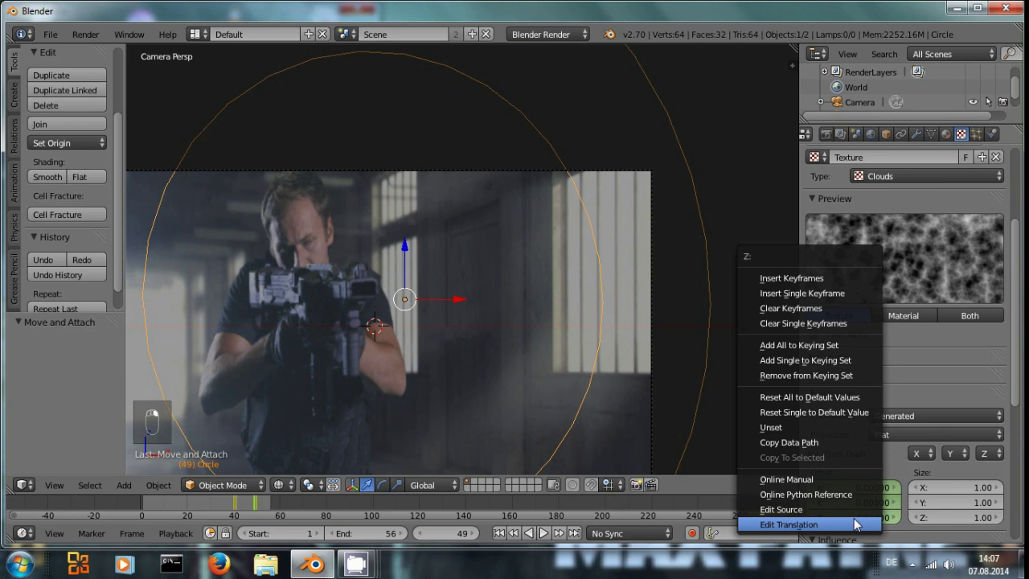
{"action": "left_click", "coordinate": [818, 281]}
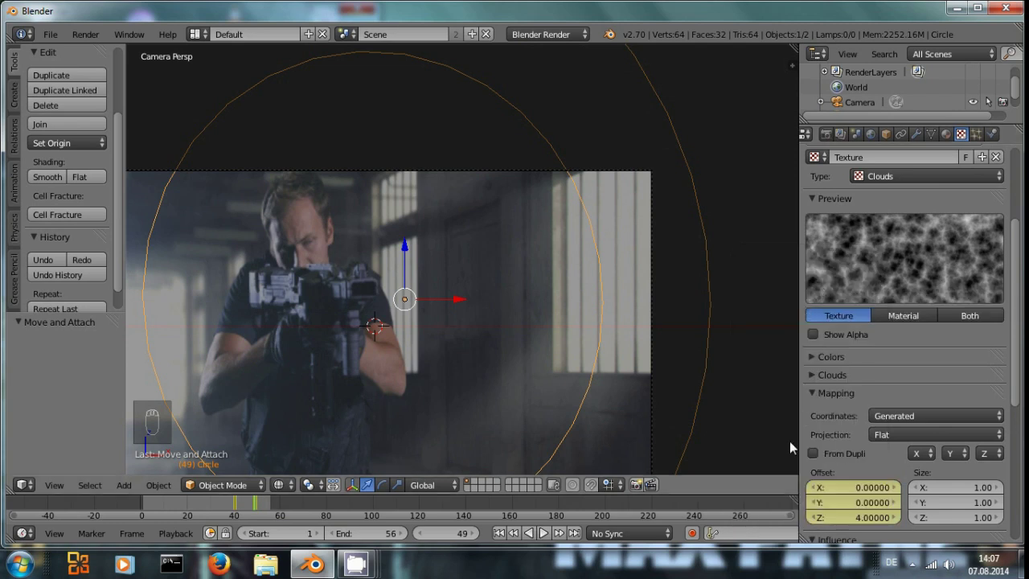
Step: Switch to the Video Editing layout and play the scene strip in the preview
{"action": "left_click", "coordinate": [197, 33]}
{"action": "left_click", "coordinate": [212, 178]}
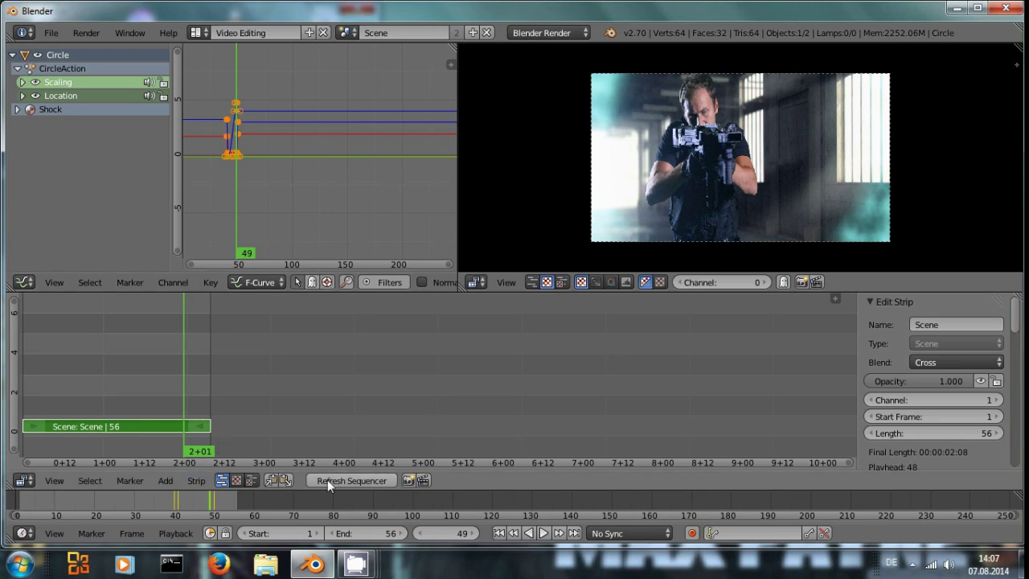
{"action": "left_click", "coordinate": [165, 499]}
{"action": "key", "text": "alt+a"}
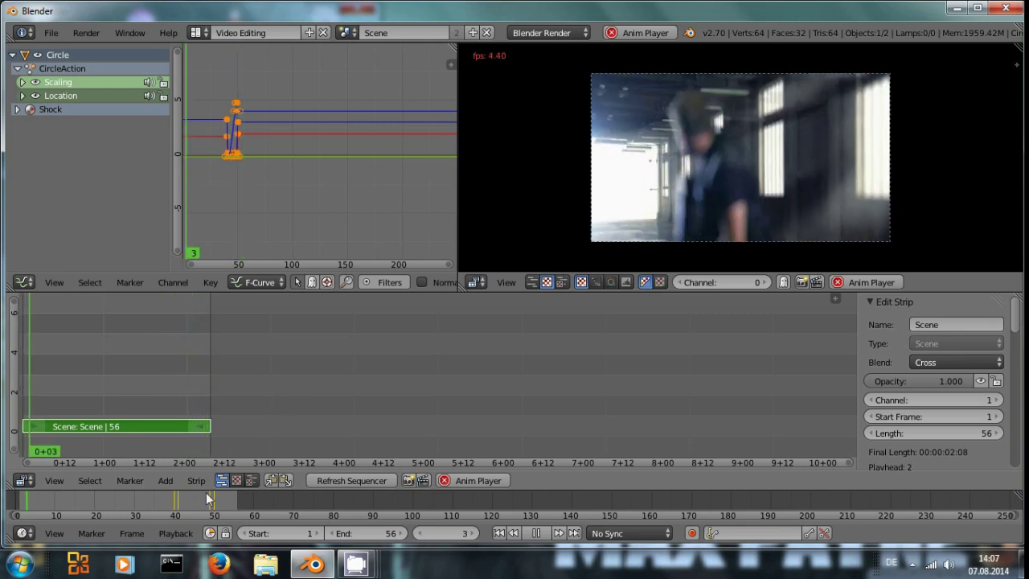
{"action": "left_click", "coordinate": [158, 500]}
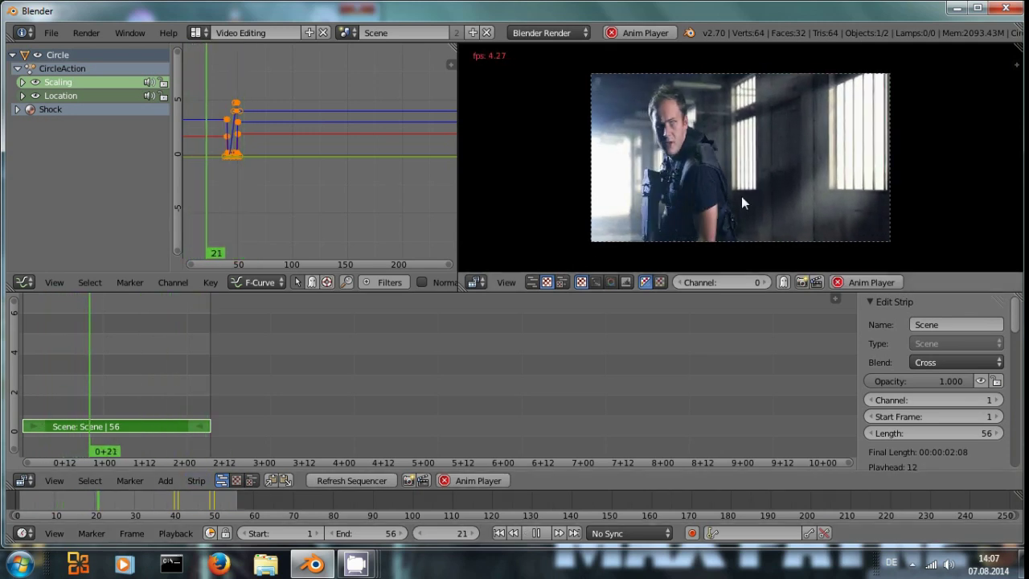
Step: Step back and forth frame by frame between about frames 42 and 47 to examine the ring's animated texture
{"action": "left_click", "coordinate": [187, 495]}
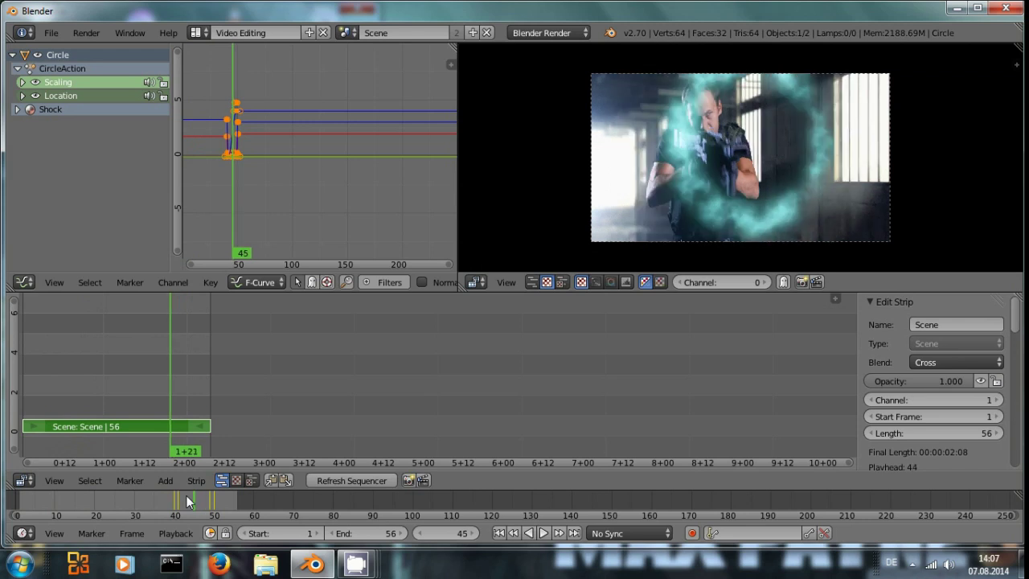
{"action": "key", "text": "Left"}
{"action": "key", "text": "Left"}
{"action": "key", "text": "Left"}
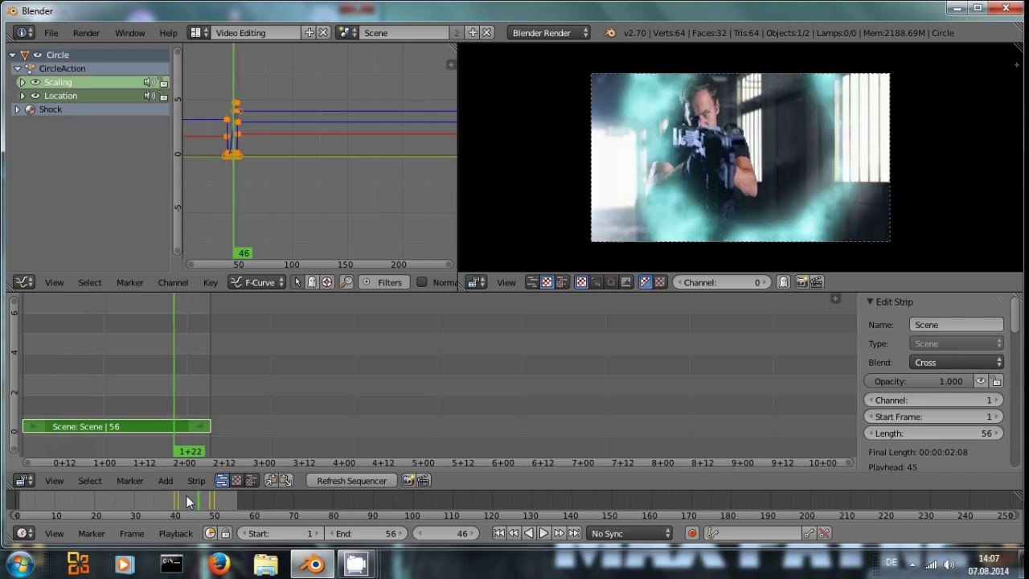
{"action": "key", "text": "Right"}
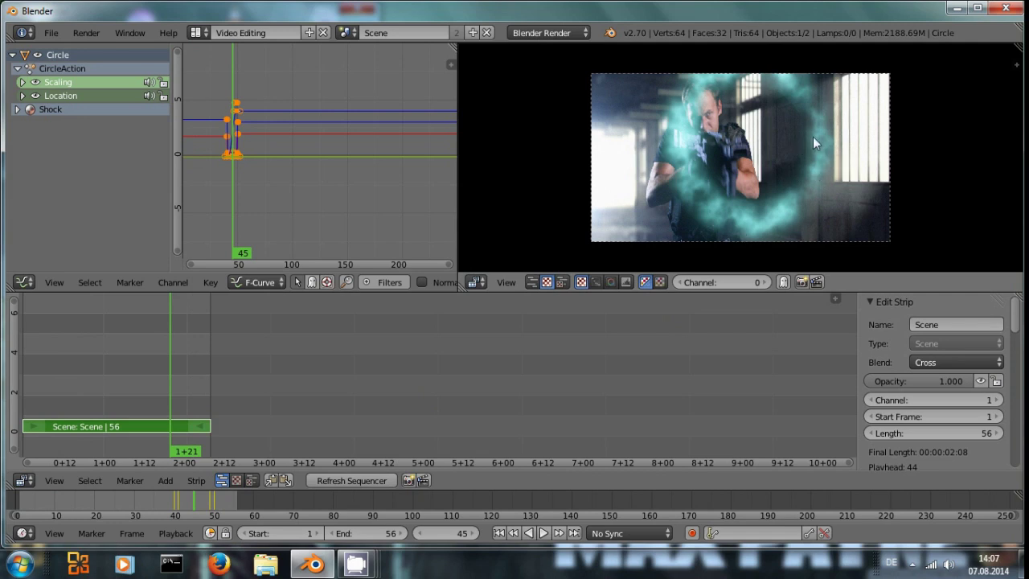
{"action": "key", "text": "Right"}
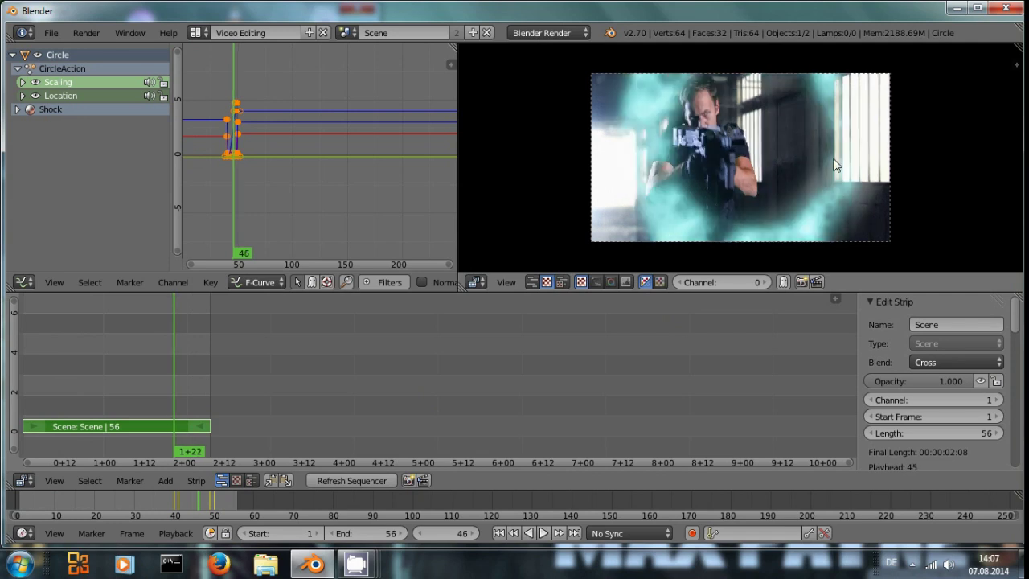
{"action": "key", "text": "Right"}
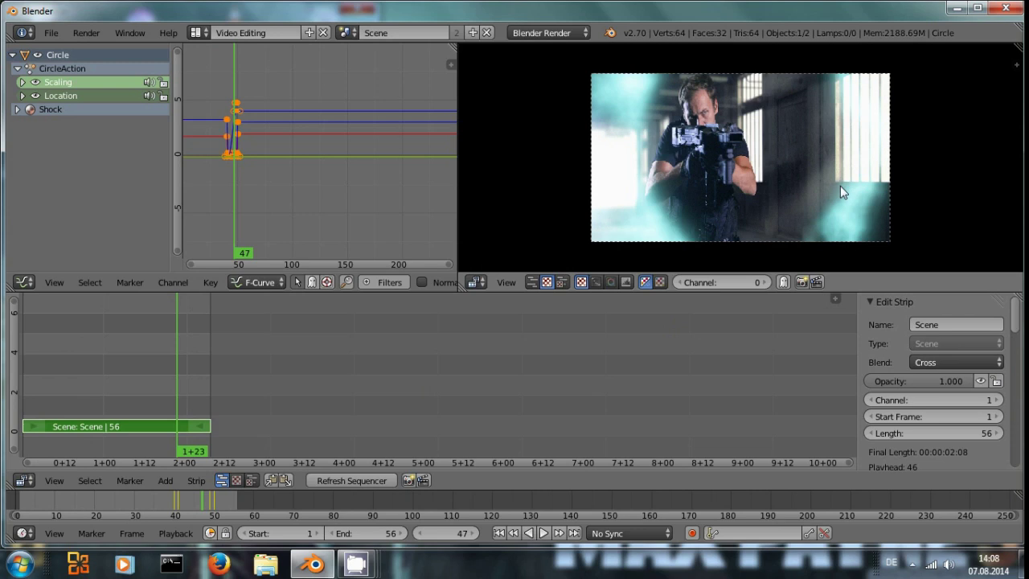
{"action": "key", "text": "Left"}
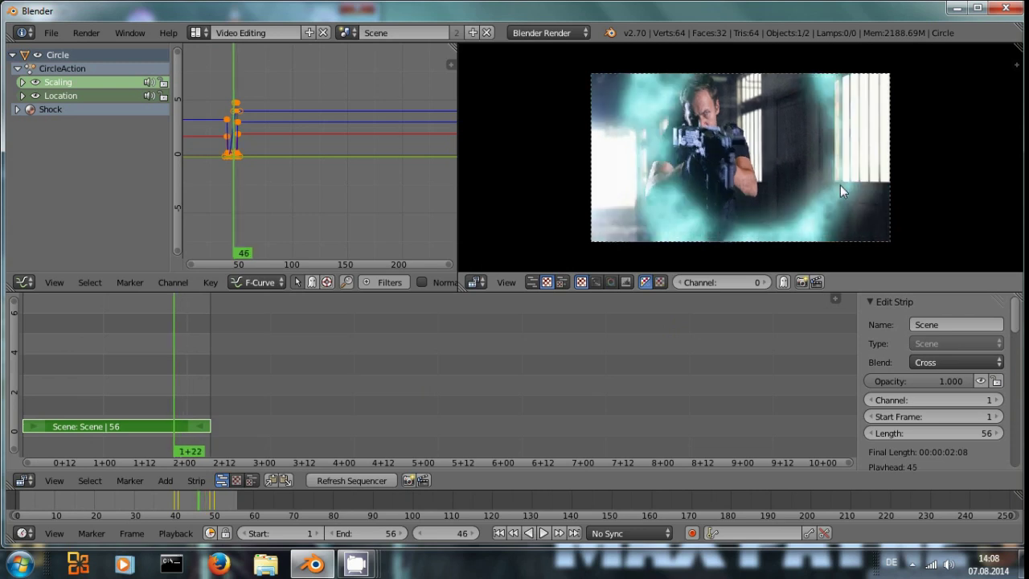
{"action": "key", "text": "Left"}
{"action": "key", "text": "Left"}
{"action": "key", "text": "Right"}
{"action": "key", "text": "Left"}
{"action": "key", "text": "Left"}
{"action": "key", "text": "Right"}
{"action": "key", "text": "Right"}
{"action": "key", "text": "Left"}
{"action": "key", "text": "Left"}
{"action": "key", "text": "Left"}
{"action": "key", "text": "Left"}
{"action": "key", "text": "Right"}
{"action": "key", "text": "Right"}
{"action": "key", "text": "Right"}
{"action": "key", "text": "Left"}
{"action": "key", "text": "Right"}
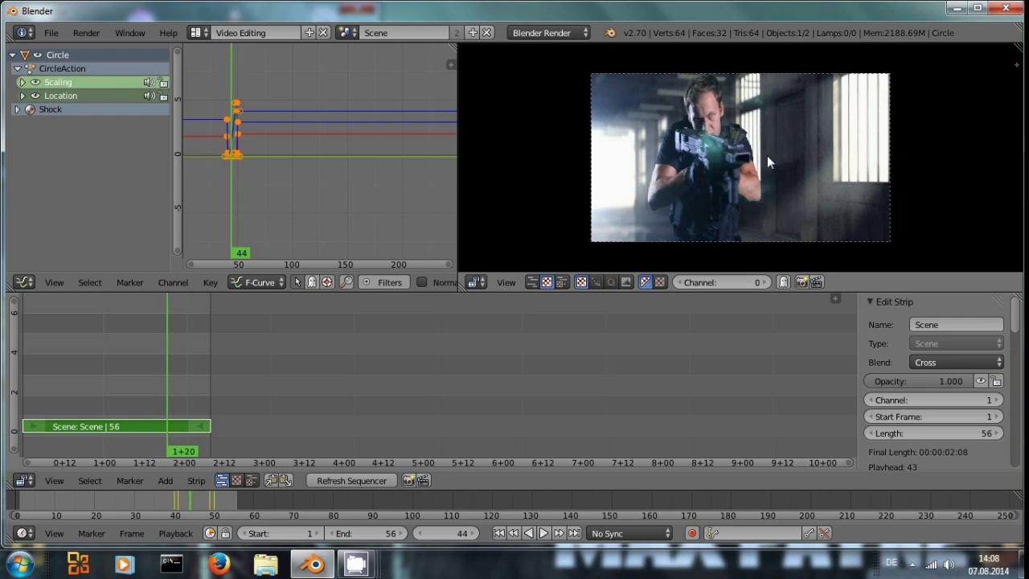
{"action": "key", "text": "Left"}
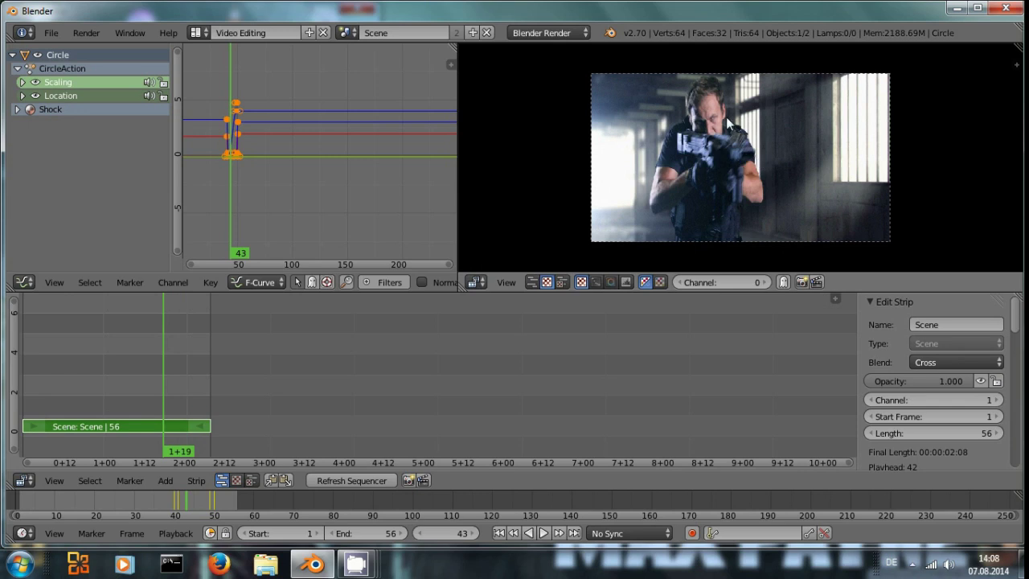
{"action": "key", "text": "Left"}
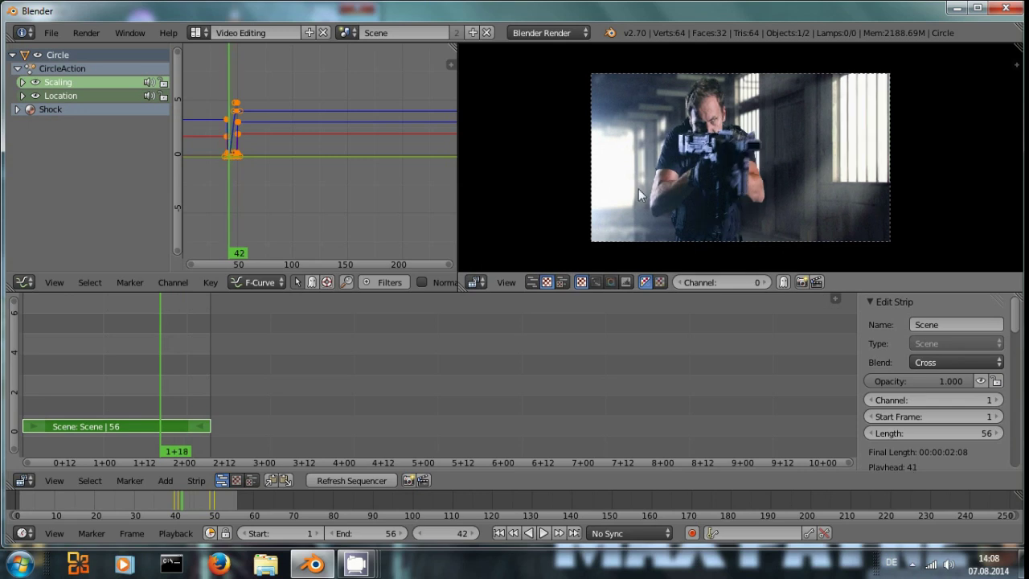
Step: Return to the Default layout with the Node Editor and render frame 45
{"action": "left_click", "coordinate": [197, 33]}
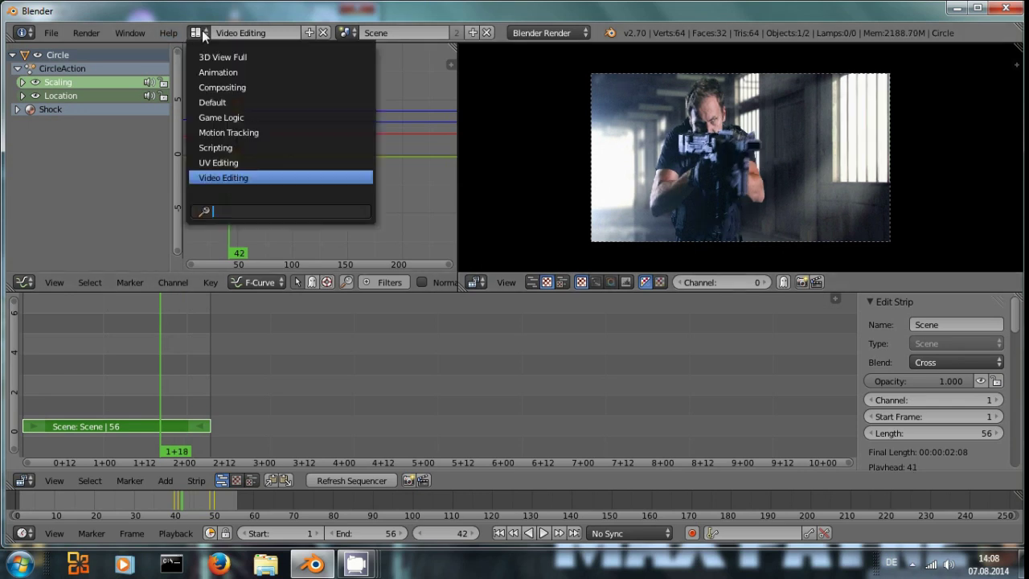
{"action": "left_click", "coordinate": [215, 102]}
{"action": "left_click", "coordinate": [23, 485]}
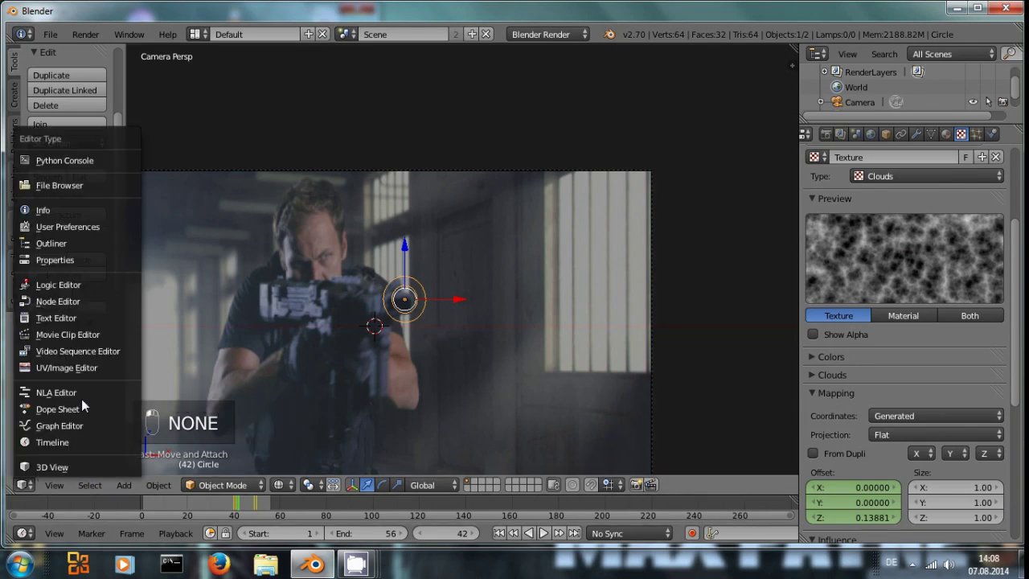
{"action": "left_click", "coordinate": [70, 301]}
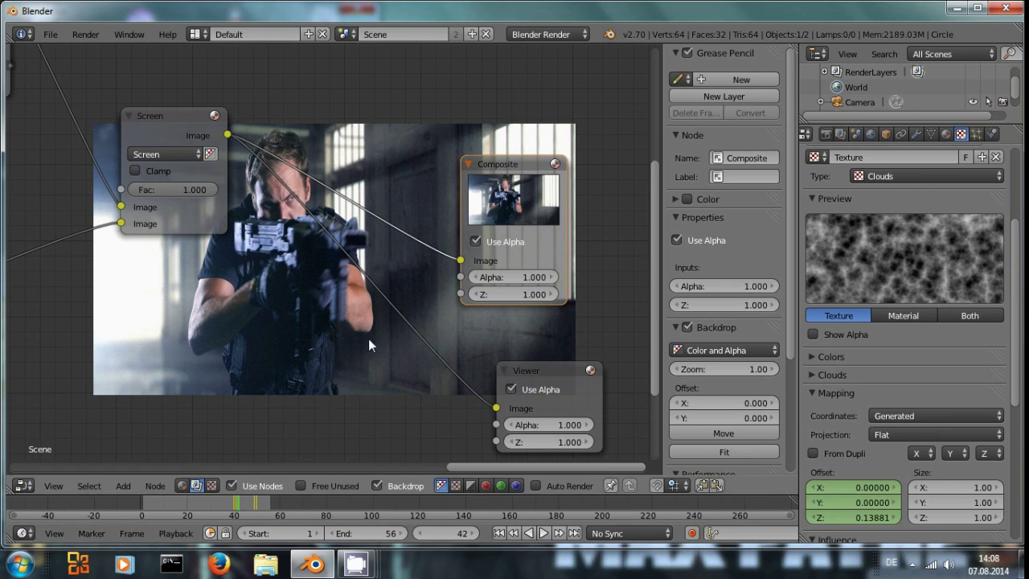
{"action": "middle_click_drag", "start_coordinate": [234, 338], "coordinate": [258, 345]}
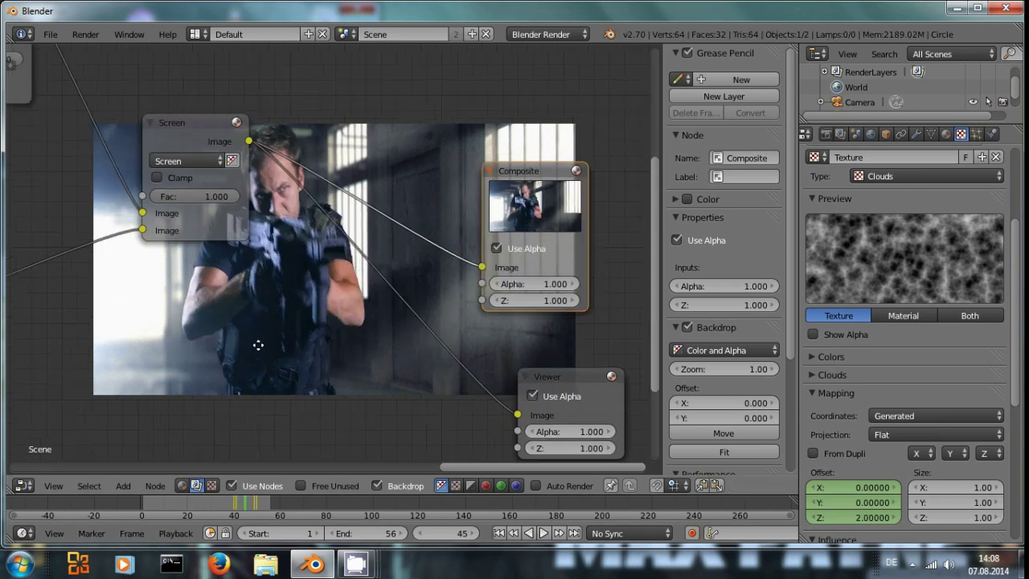
{"action": "key", "text": "F12"}
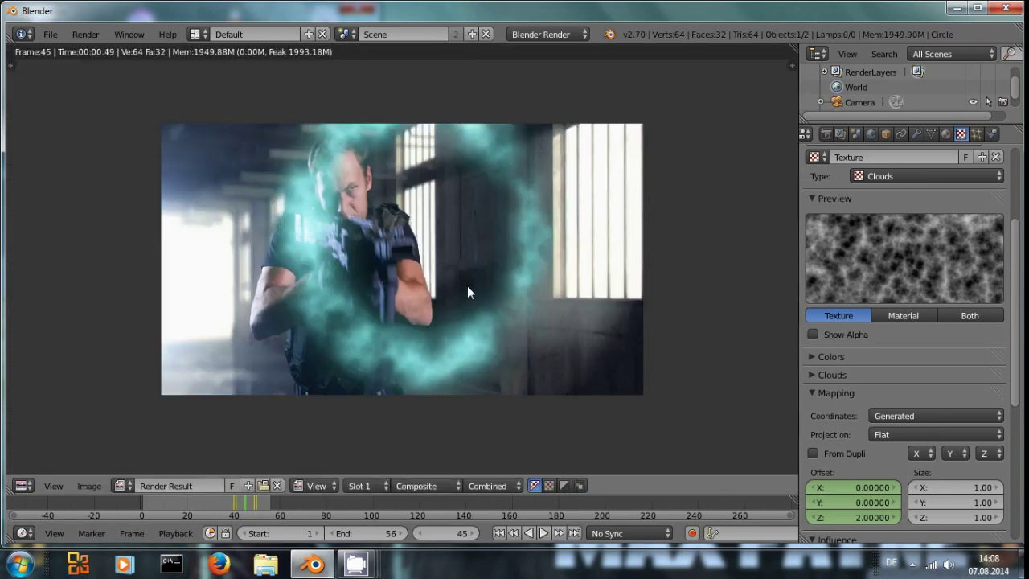
Step: Switch to the Video Editing layout and check the ring in the preview around frame 45
{"action": "left_click", "coordinate": [196, 34]}
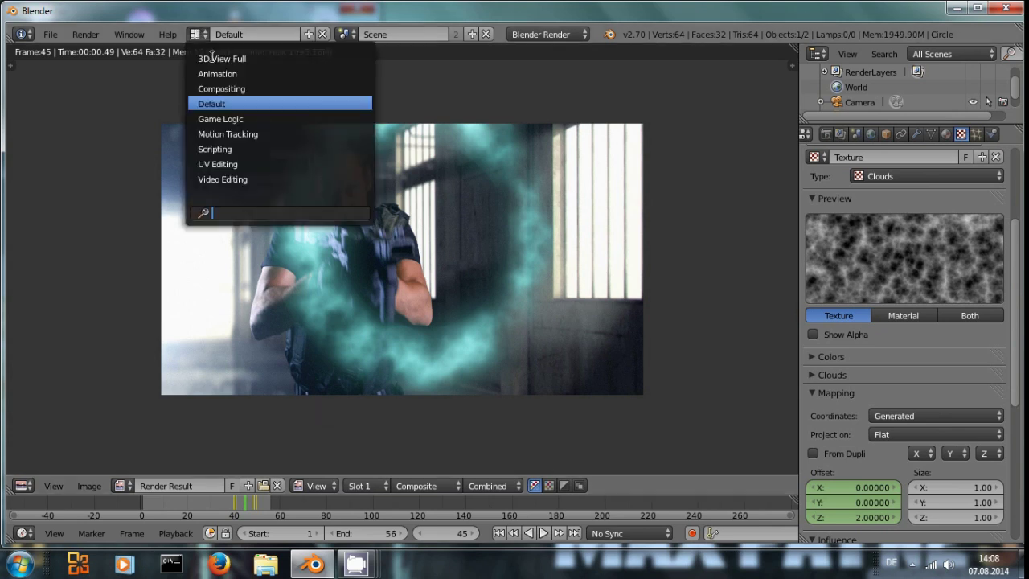
{"action": "left_click", "coordinate": [233, 178]}
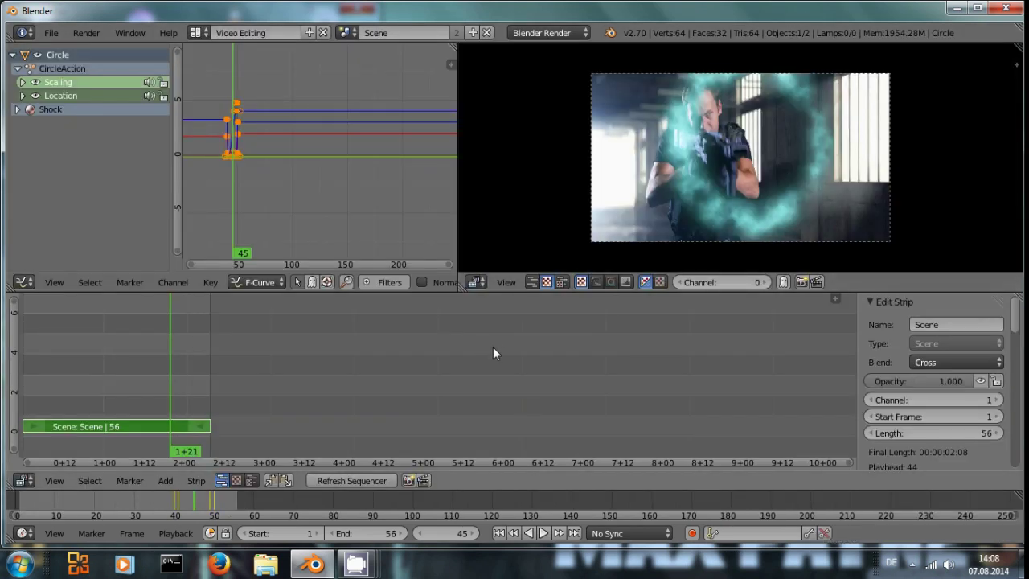
{"action": "key", "text": "Left"}
{"action": "key", "text": "Right"}
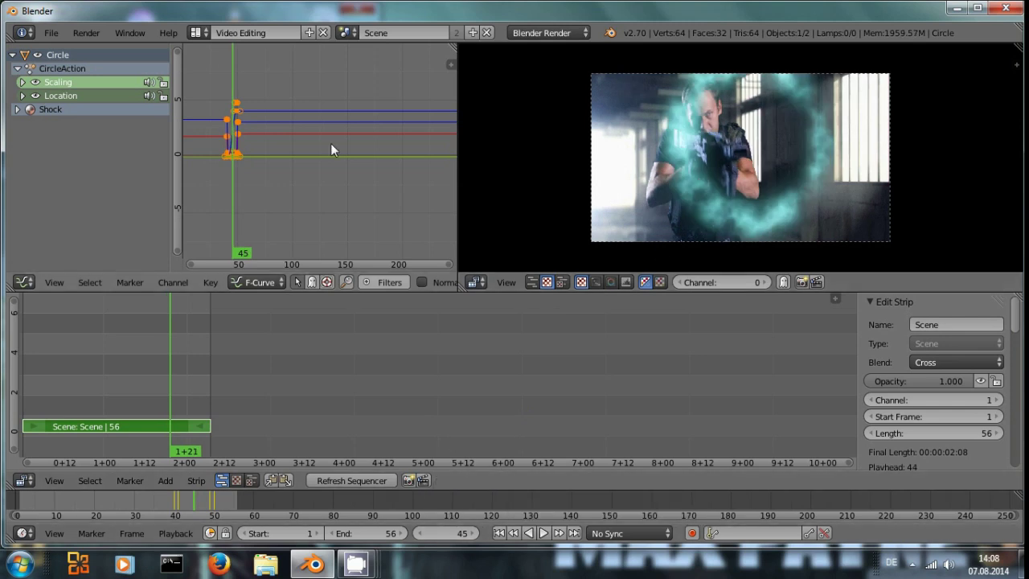
Step: Return to the Default layout with the Node Editor and insert a keyframe for the Dilate/Erode distance at frame 45
{"action": "left_click", "coordinate": [195, 33]}
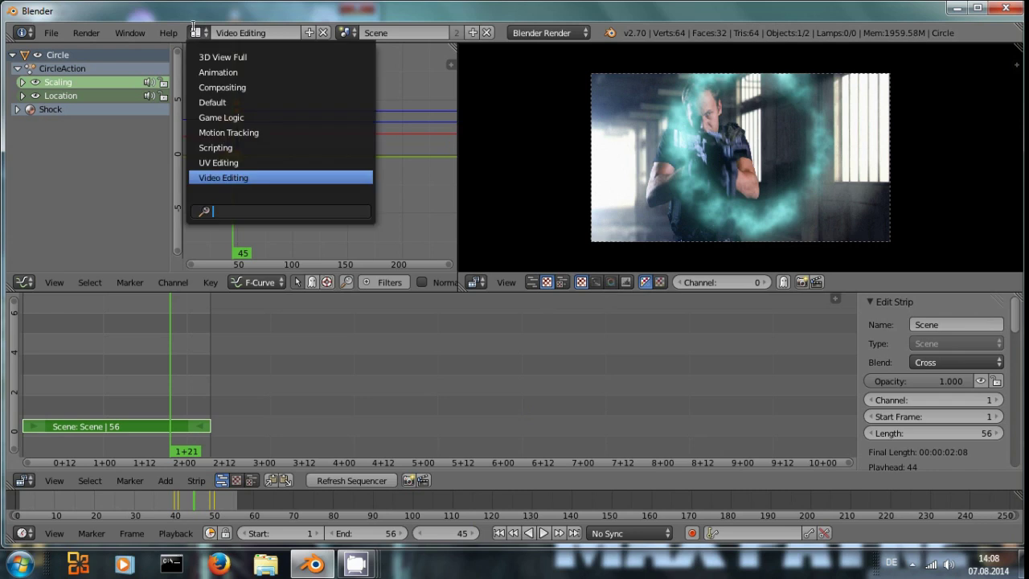
{"action": "left_click", "coordinate": [226, 103]}
{"action": "key", "text": "shift+F3"}
{"action": "middle_click_drag", "start_coordinate": [244, 305], "coordinate": [507, 262]}
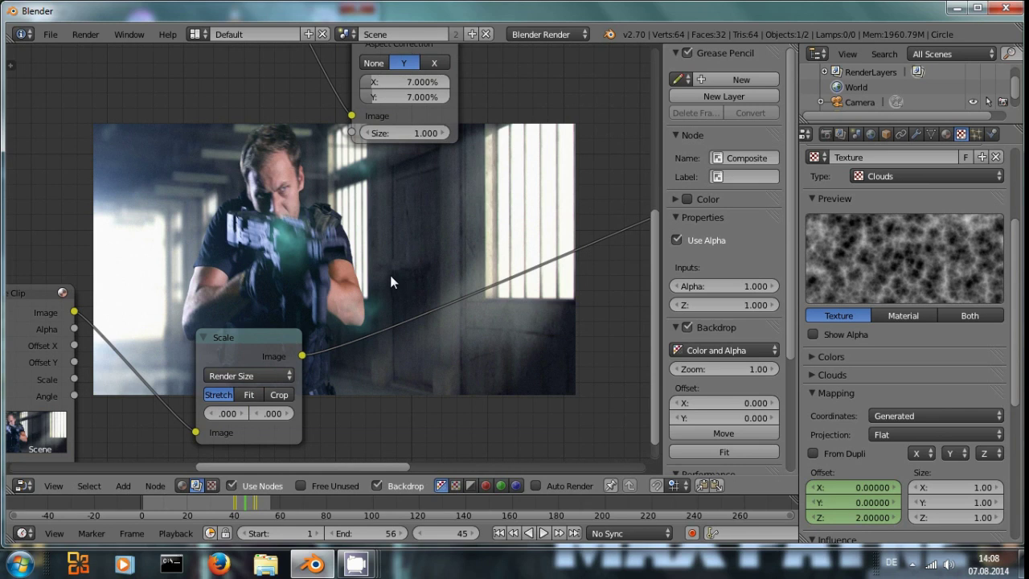
{"action": "key", "text": "shift+F10"}
{"action": "key", "text": "shift+F3"}
{"action": "middle_click_drag", "start_coordinate": [225, 253], "coordinate": [557, 342]}
{"action": "scroll", "coordinate": [351, 356], "scroll_direction": "up", "scroll_amount": 5}
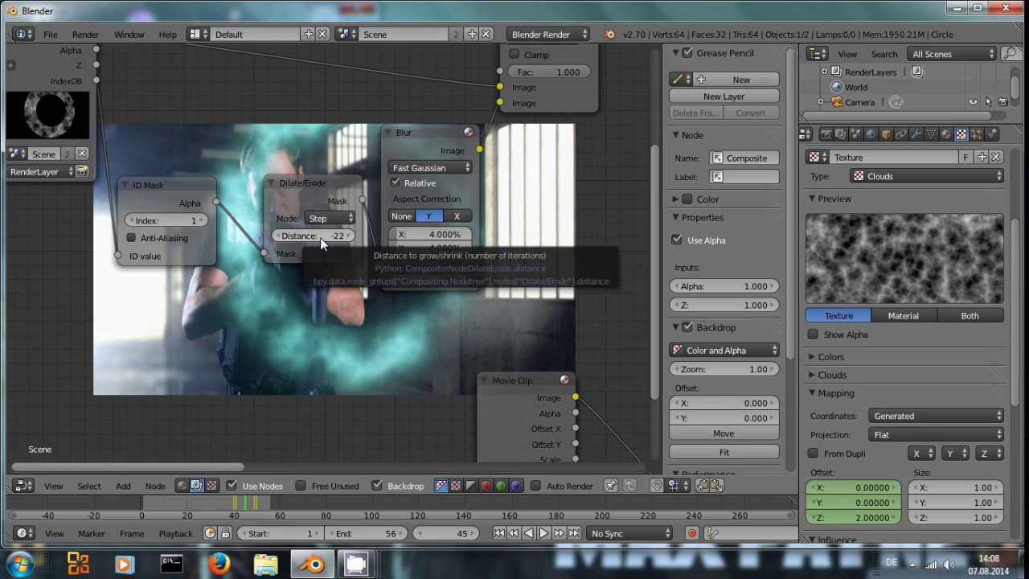
{"action": "key", "text": "i"}
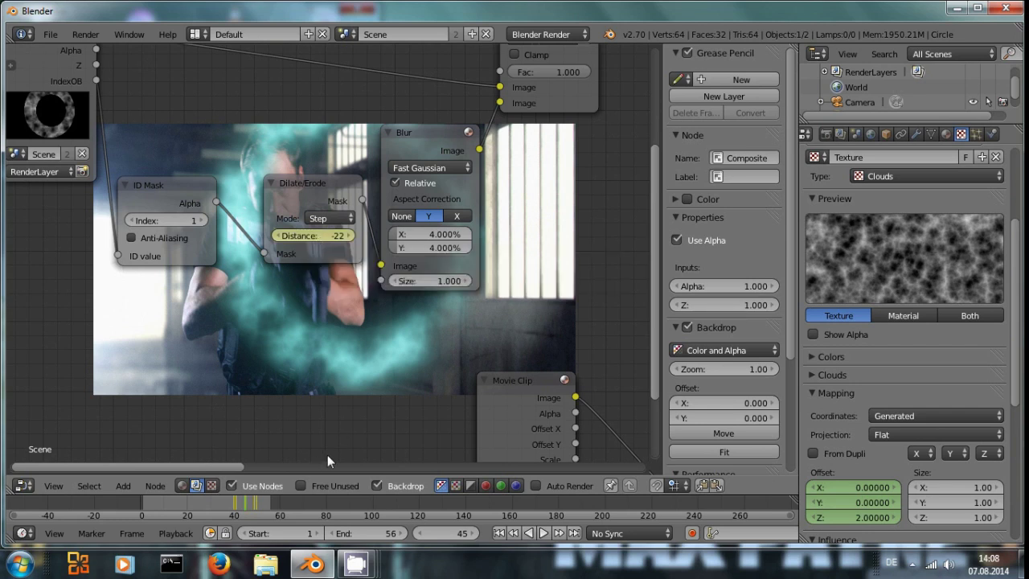
Step: Set the Dilate/Erode distance to -5 at frame 41 and insert a keyframe for it
{"action": "key", "text": "Left"}
{"action": "key", "text": "Left"}
{"action": "key", "text": "Left"}
{"action": "key", "text": "Left"}
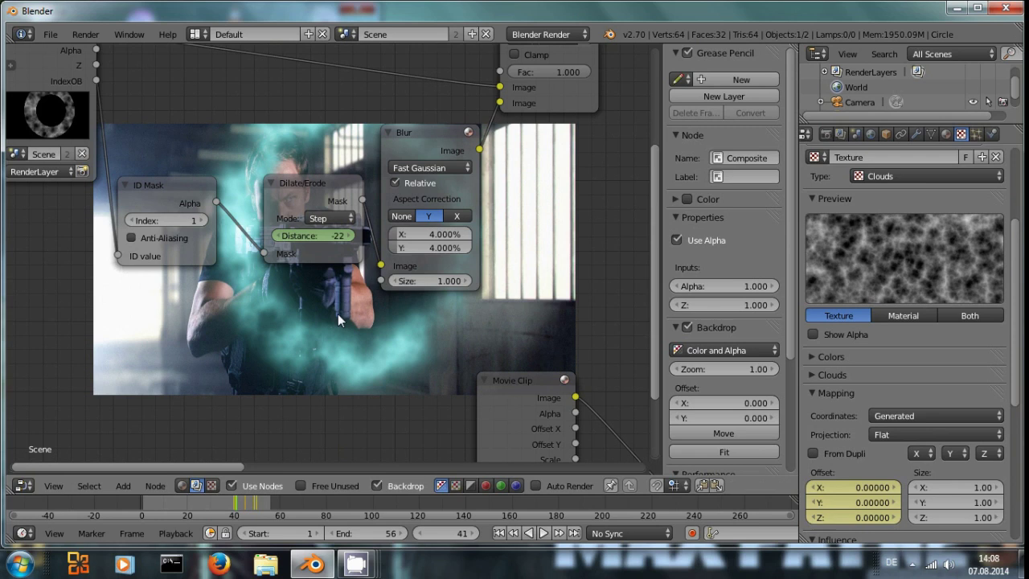
{"action": "left_click", "coordinate": [279, 236]}
{"action": "left_click", "coordinate": [279, 236]}
{"action": "left_click", "coordinate": [279, 236]}
{"action": "left_click", "coordinate": [279, 236]}
{"action": "left_click", "coordinate": [279, 236]}
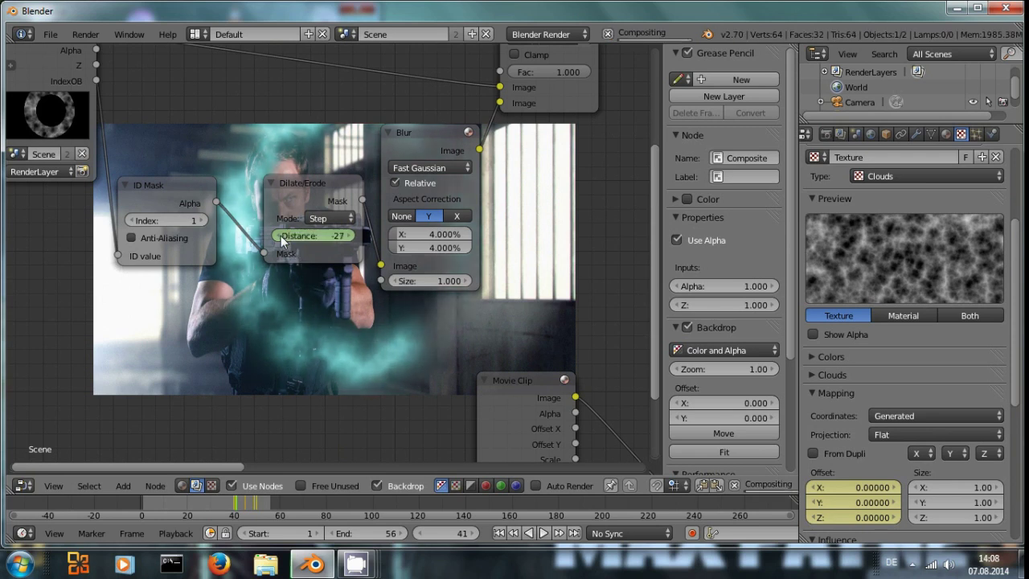
{"action": "left_click", "coordinate": [340, 238]}
{"action": "key", "text": "Return"}
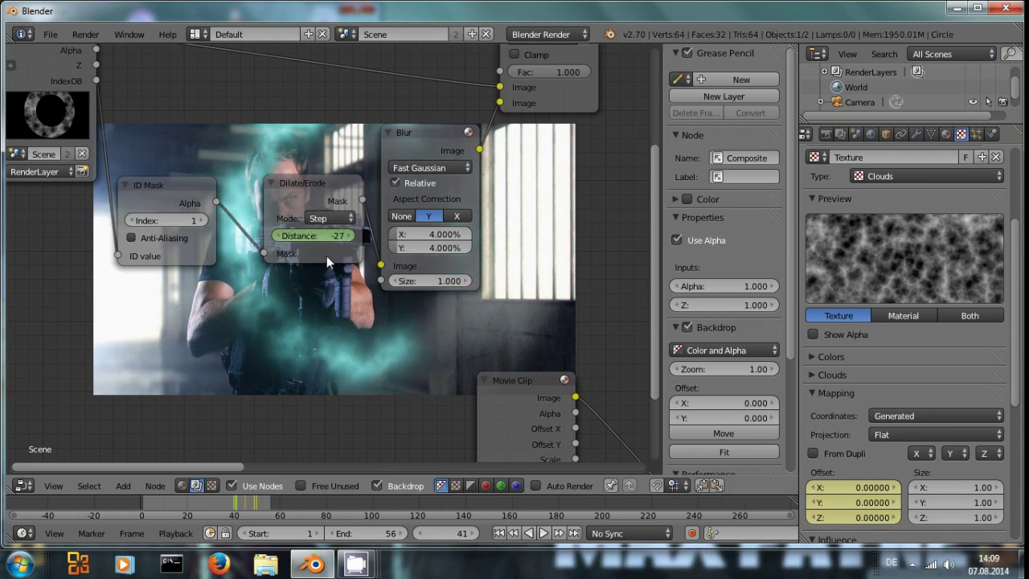
{"action": "left_click", "coordinate": [352, 238]}
{"action": "left_click", "coordinate": [352, 237]}
{"action": "left_click", "coordinate": [351, 237]}
{"action": "left_click", "coordinate": [351, 237]}
{"action": "left_click", "coordinate": [352, 237]}
{"action": "left_click", "coordinate": [351, 237]}
{"action": "left_click", "coordinate": [351, 238]}
{"action": "left_click", "coordinate": [351, 237]}
{"action": "left_click", "coordinate": [351, 237]}
{"action": "left_click", "coordinate": [352, 237]}
{"action": "left_click", "coordinate": [351, 237]}
{"action": "left_click", "coordinate": [352, 237]}
{"action": "left_click", "coordinate": [351, 237]}
{"action": "left_click", "coordinate": [351, 237]}
{"action": "left_click", "coordinate": [351, 237]}
{"action": "left_click", "coordinate": [351, 237]}
{"action": "left_click", "coordinate": [351, 237]}
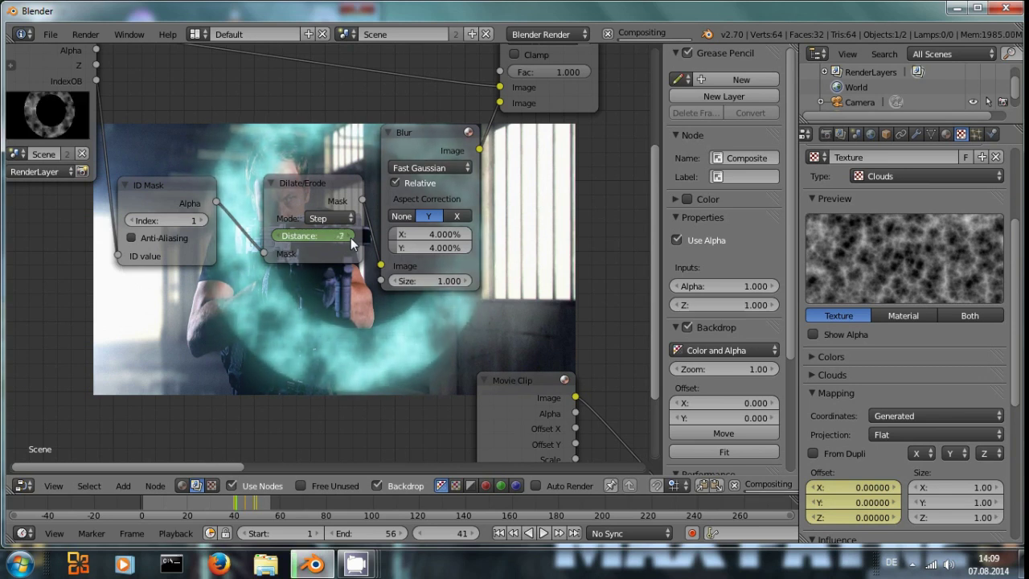
{"action": "left_click", "coordinate": [351, 237]}
{"action": "left_click", "coordinate": [351, 237]}
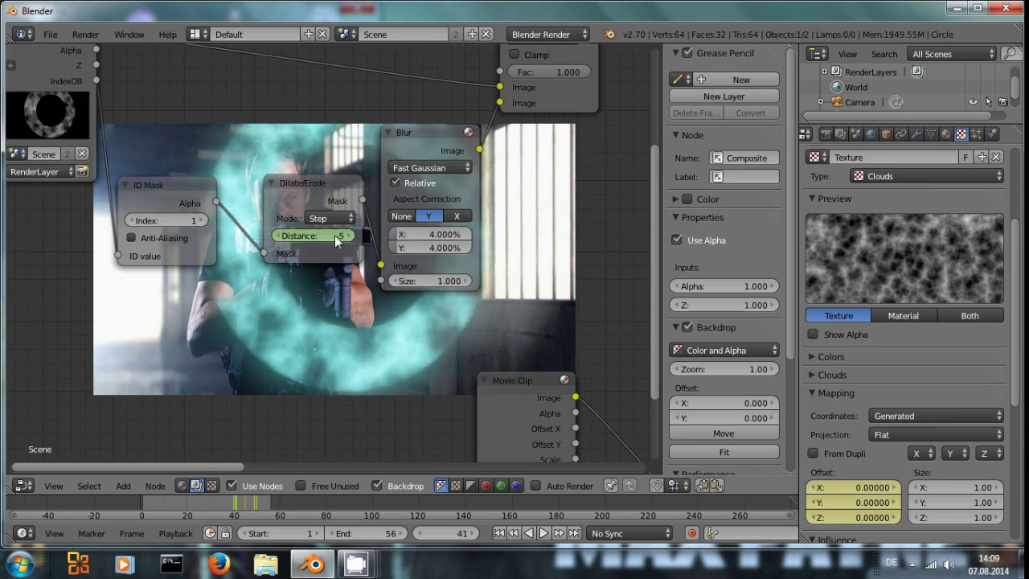
{"action": "key", "text": "i"}
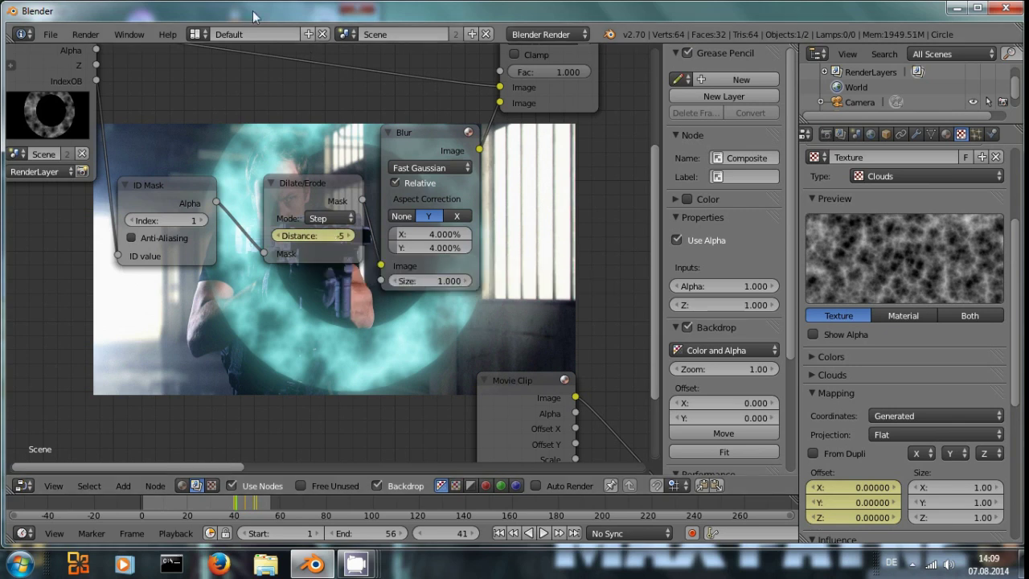
Step: Switch to the Video Editing layout and play the scene strip from frame 39
{"action": "left_click", "coordinate": [198, 34]}
{"action": "left_click", "coordinate": [221, 180]}
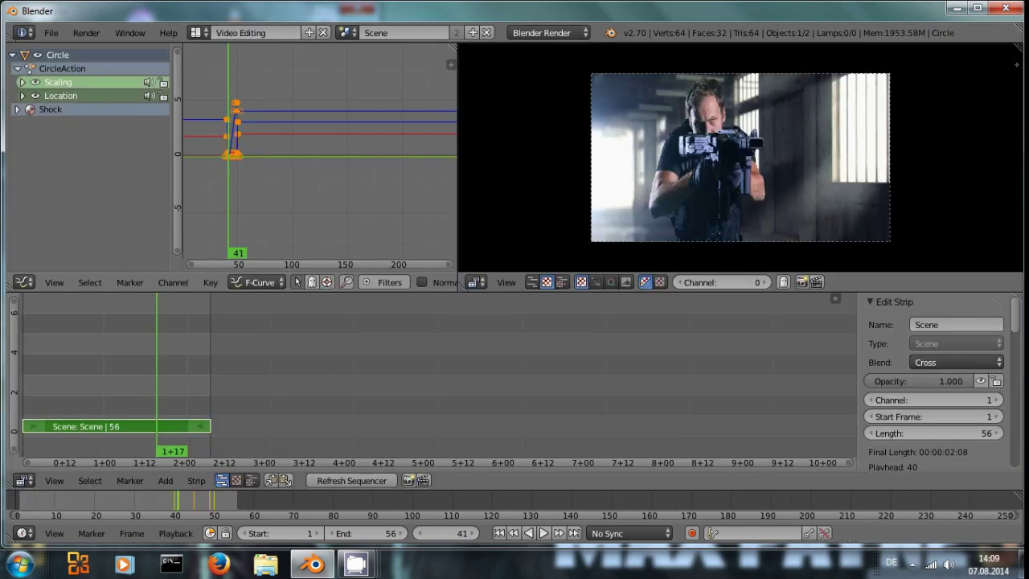
{"action": "left_click", "coordinate": [285, 503]}
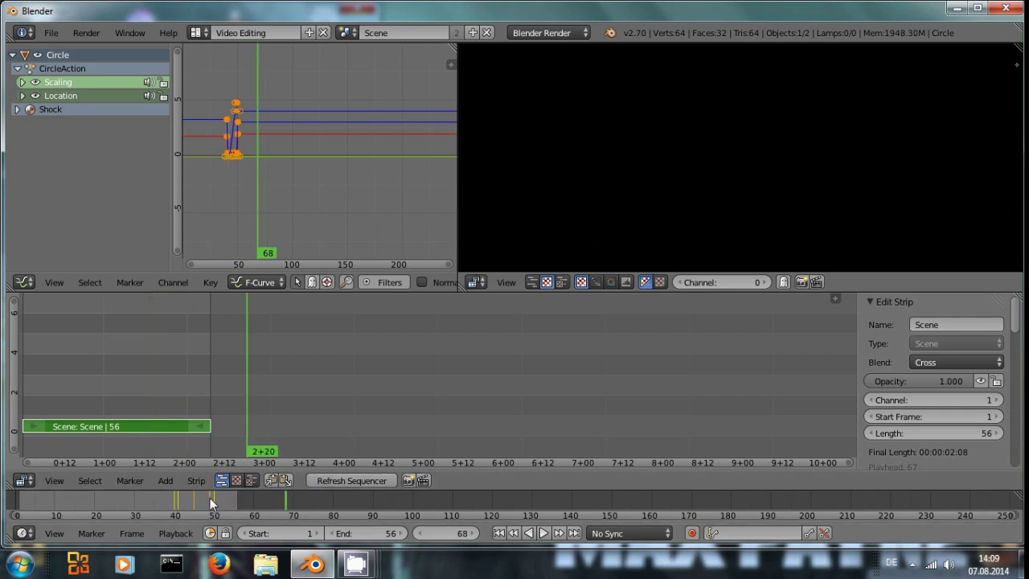
{"action": "left_click", "coordinate": [170, 504]}
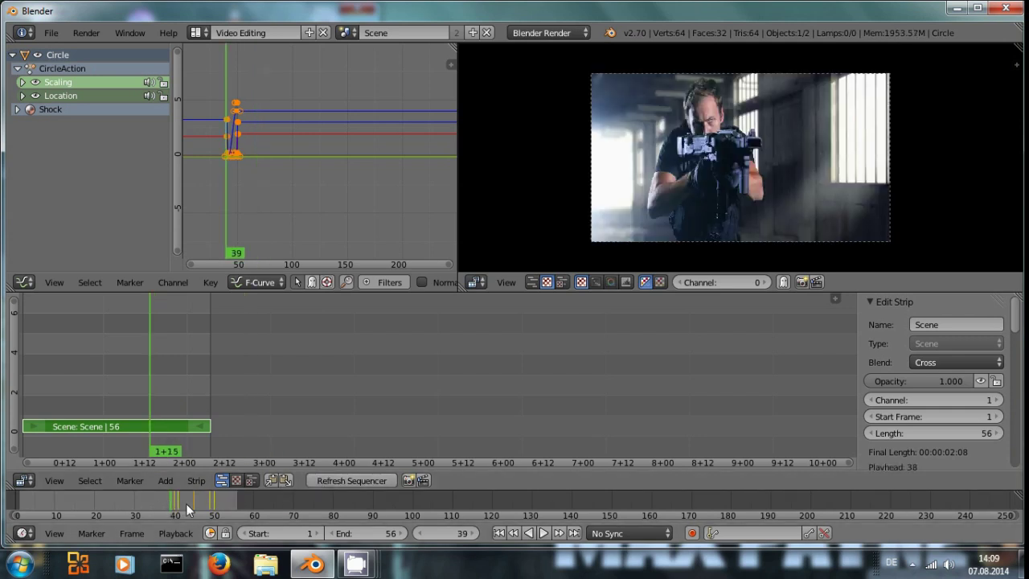
{"action": "key", "text": "alt+a"}
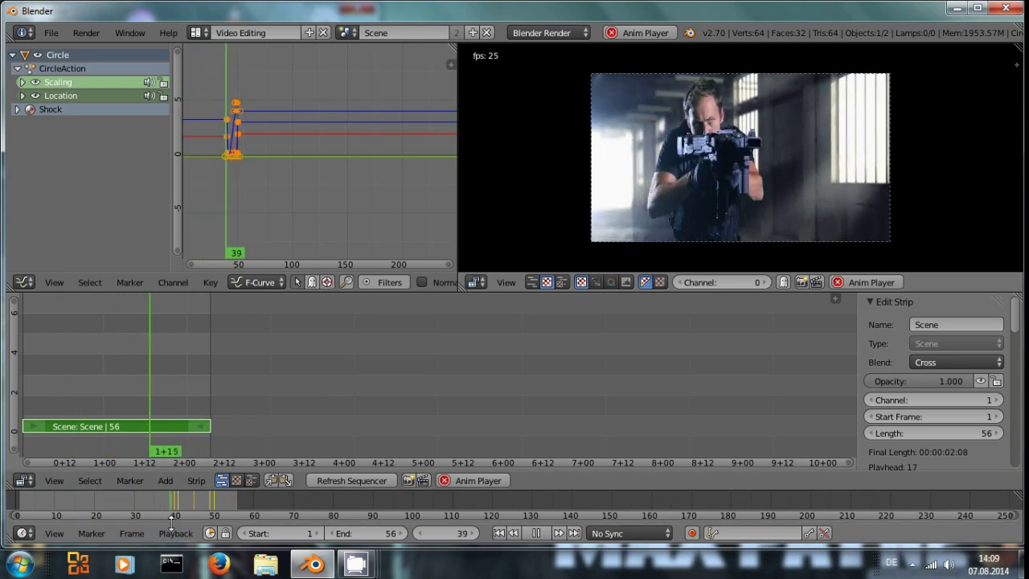
{"action": "key", "text": "alt+a"}
Step: Step back and forth between about frames 40 and 45 to examine how the ring first appears
{"action": "left_click", "coordinate": [185, 495]}
{"action": "left_click_drag", "start_coordinate": [184, 494], "coordinate": [189, 500]}
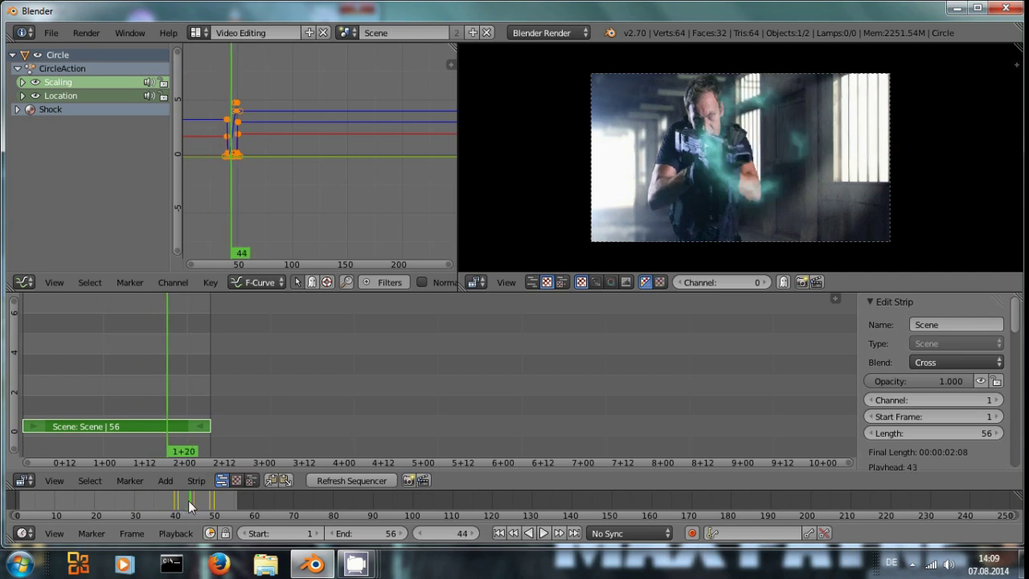
{"action": "key", "text": "Left"}
{"action": "key", "text": "Left"}
{"action": "key", "text": "Left"}
{"action": "key", "text": "Left"}
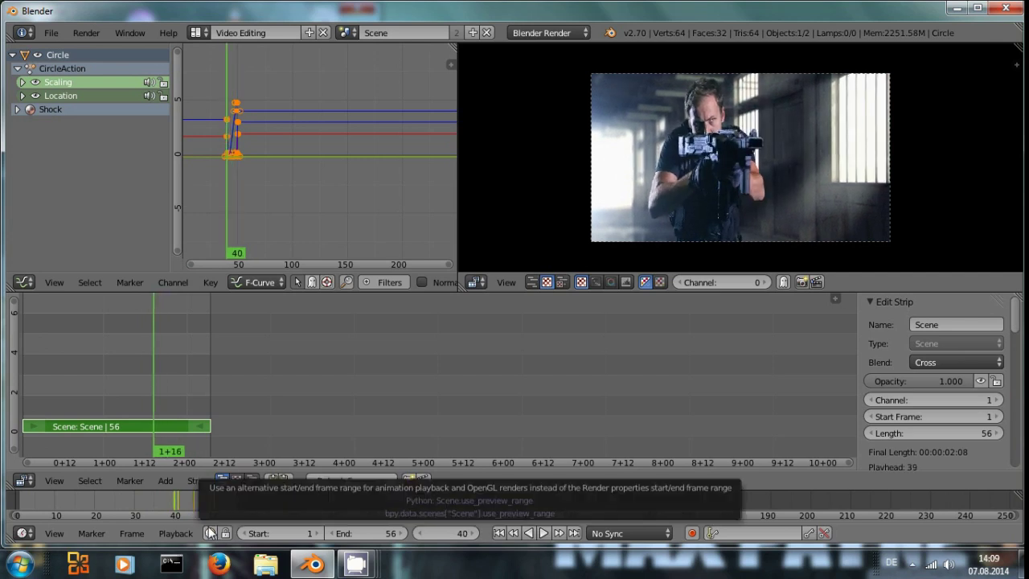
{"action": "key", "text": "Right"}
{"action": "key", "text": "Right"}
{"action": "key", "text": "Right"}
{"action": "key", "text": "Right"}
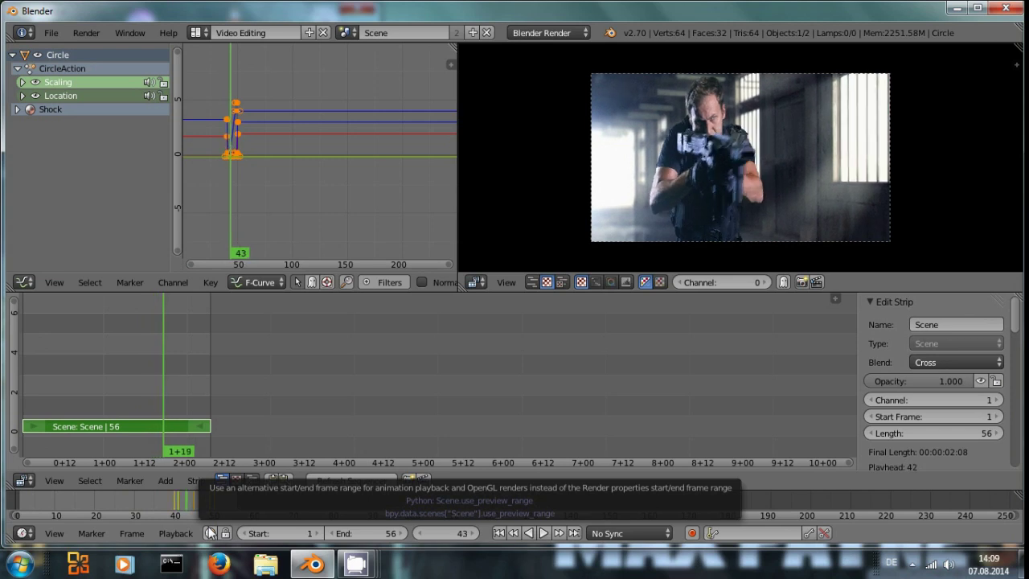
{"action": "key", "text": "Right"}
{"action": "key", "text": "Right"}
{"action": "key", "text": "Left"}
{"action": "key", "text": "Left"}
{"action": "key", "text": "Left"}
{"action": "key", "text": "Left"}
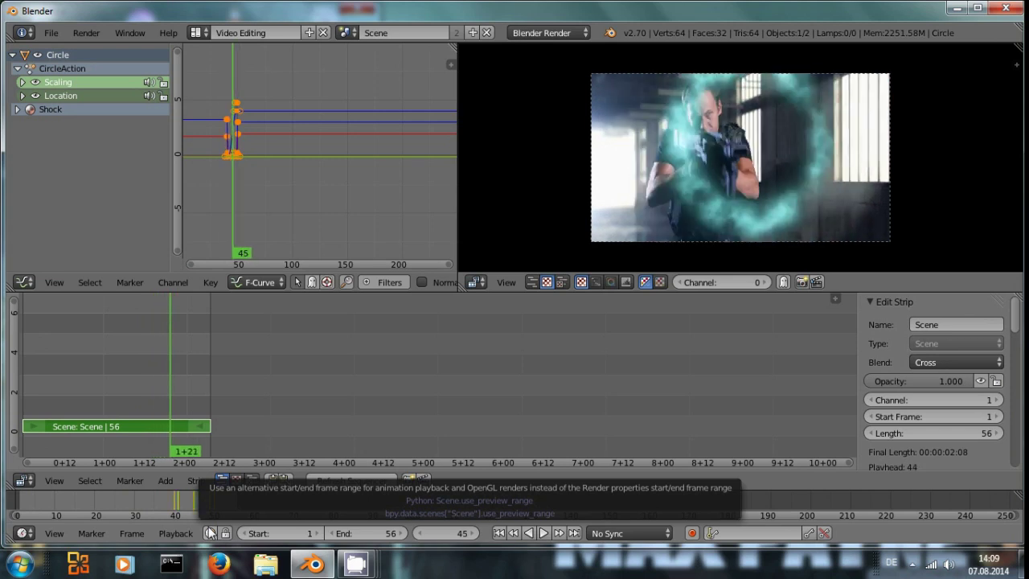
{"action": "key", "text": "Left"}
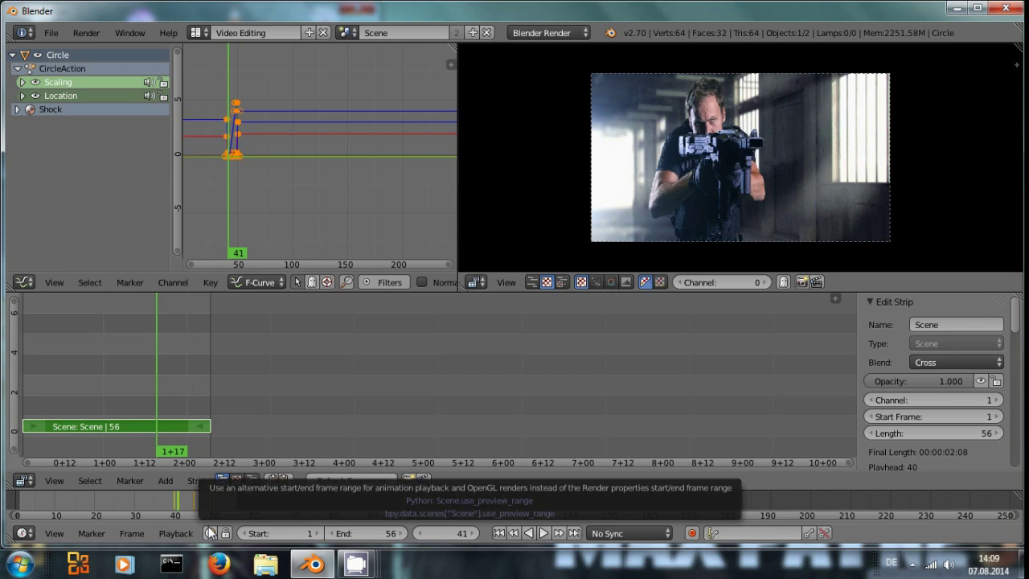
Step: Return to the Default layout and set the keyframed Dilate/Erode distance to 0 at frame 41
{"action": "left_click", "coordinate": [204, 33]}
{"action": "left_click", "coordinate": [222, 103]}
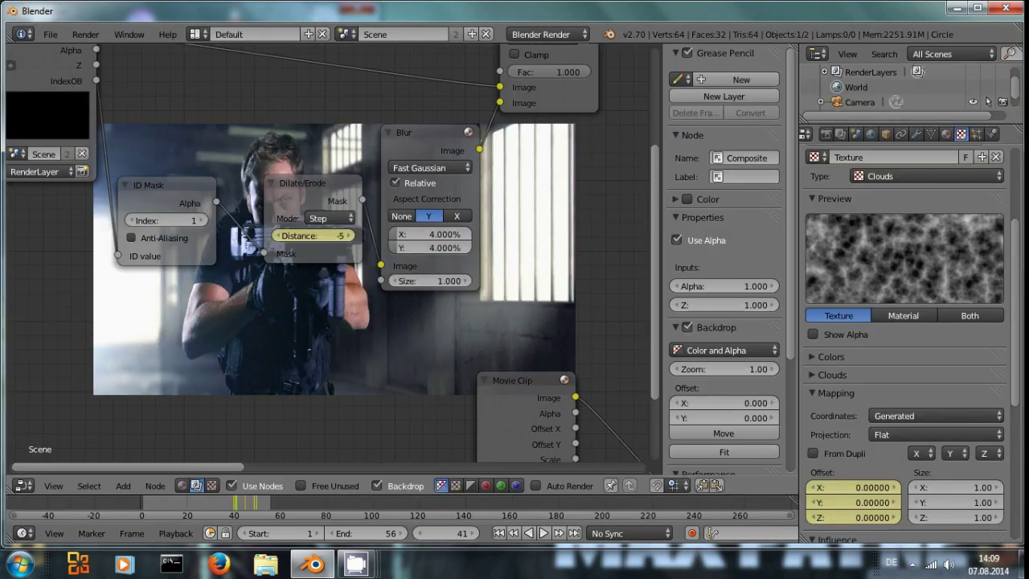
{"action": "mouse_move", "coordinate": [304, 243]}
{"action": "left_mouse_down"}
{"action": "mouse_move", "coordinate": [348, 235]}
{"action": "mouse_move", "coordinate": [310, 246]}
{"action": "left_mouse_up"}
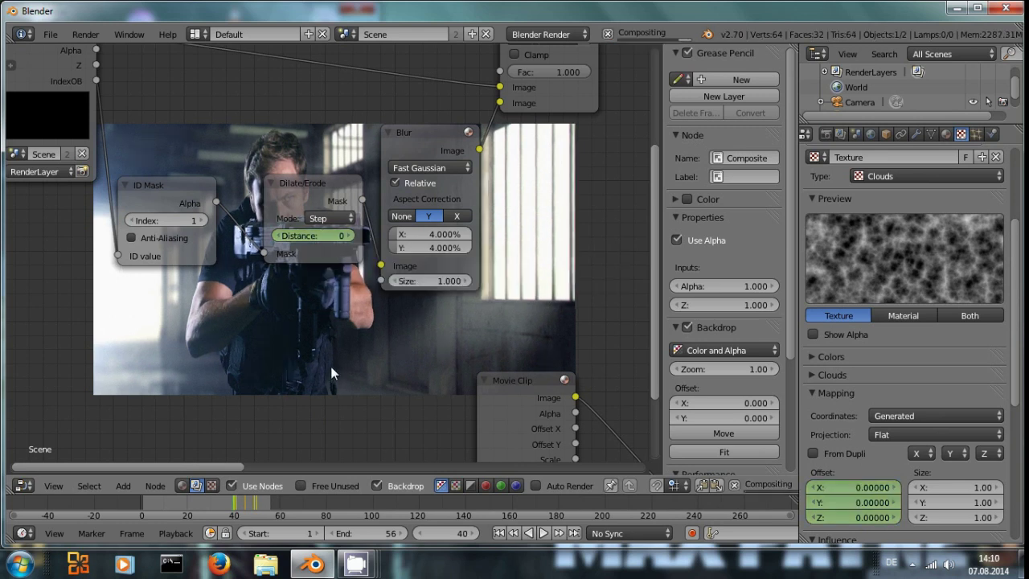
{"action": "scroll", "coordinate": [344, 292], "scroll_direction": "down", "scroll_amount": 2}
{"action": "middle_click_drag", "start_coordinate": [343, 293], "coordinate": [314, 333]}
{"action": "left_click_drag", "start_coordinate": [304, 236], "coordinate": [268, 237]}
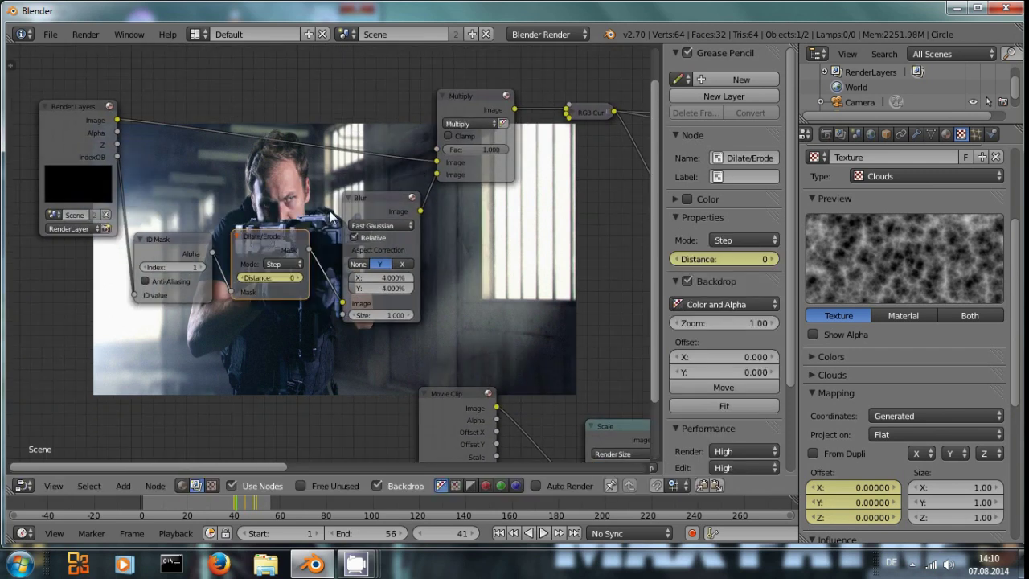
Step: Render frame 41 and examine the glow at the gun's muzzle up close
{"action": "key", "text": "F12"}
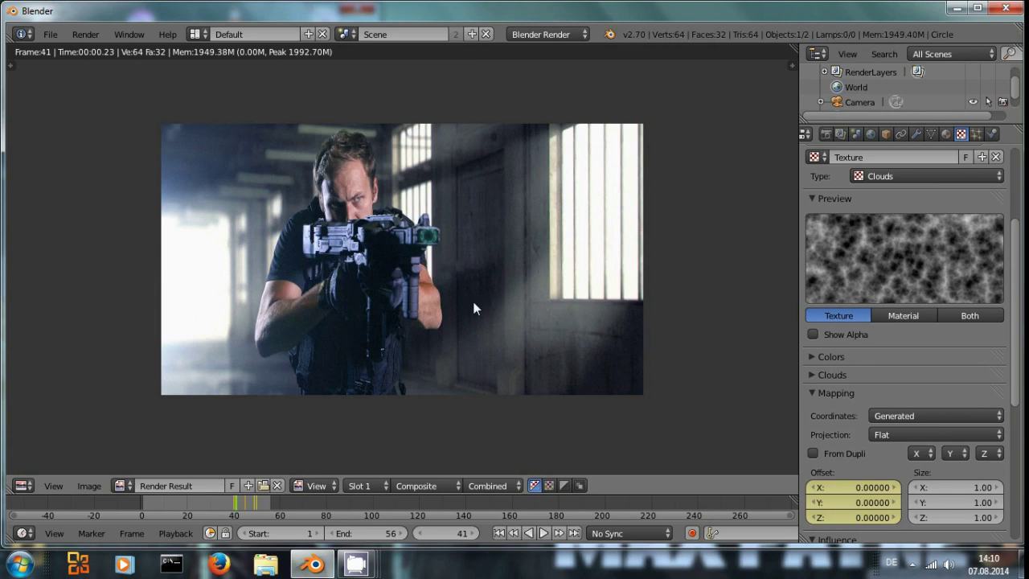
{"action": "scroll", "coordinate": [431, 267], "scroll_direction": "up", "scroll_amount": 3}
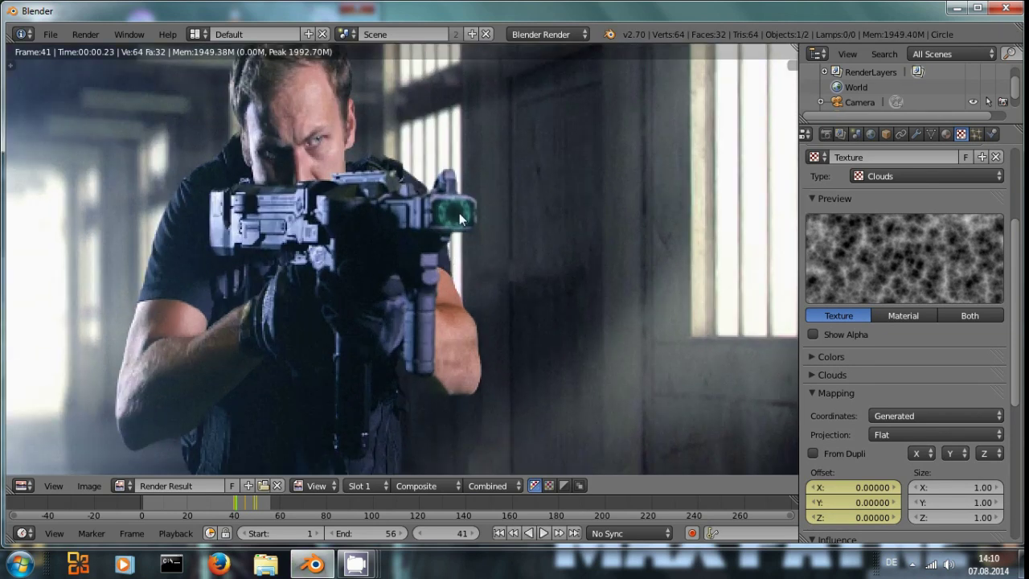
{"action": "key", "text": "Escape"}
Step: Set the keyframed Dilate/Erode distance to -1 at frame 41 and render frames 41 and 42 to compare the glow
{"action": "left_click", "coordinate": [242, 278]}
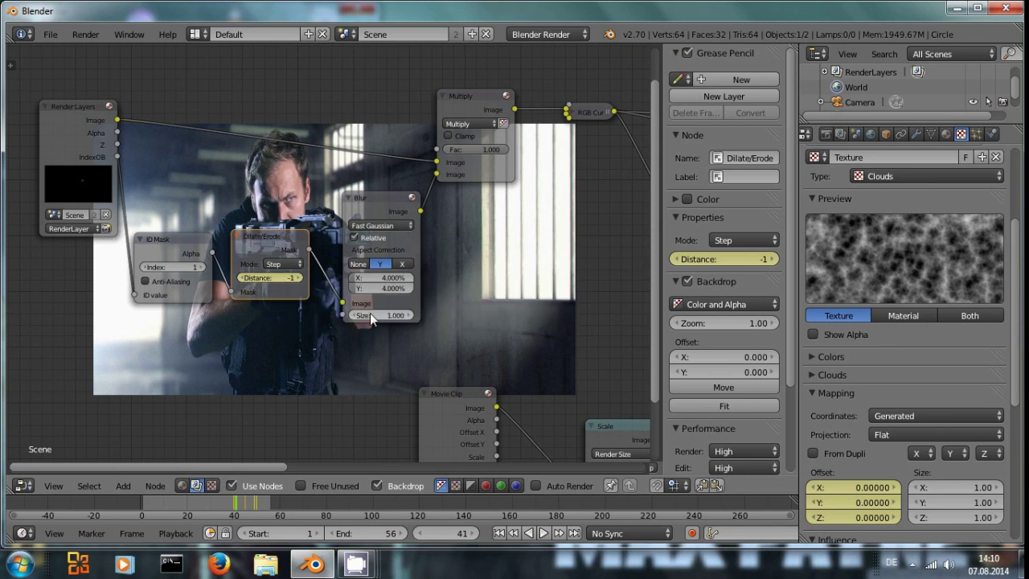
{"action": "key", "text": "F12"}
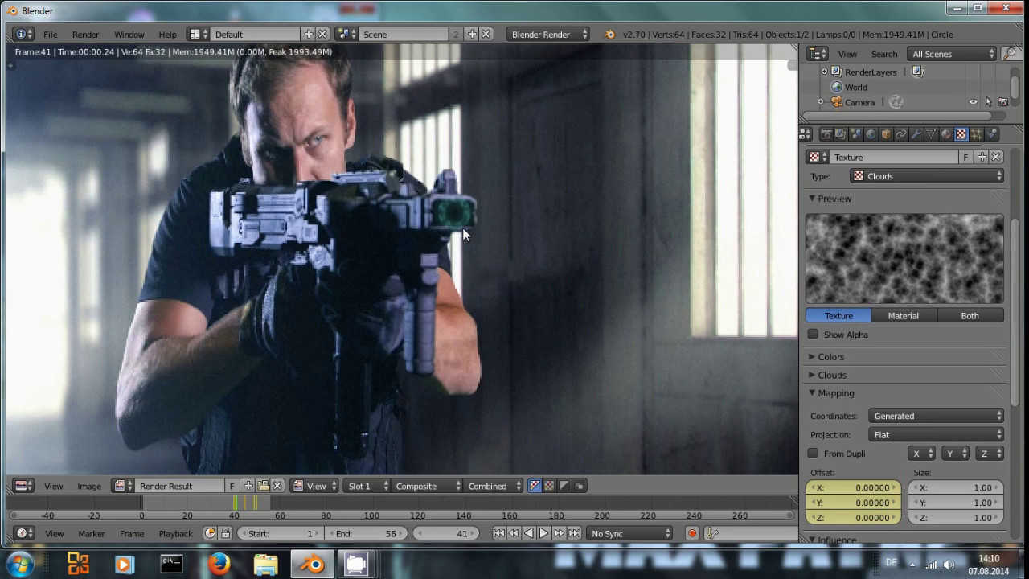
{"action": "key", "text": "Escape"}
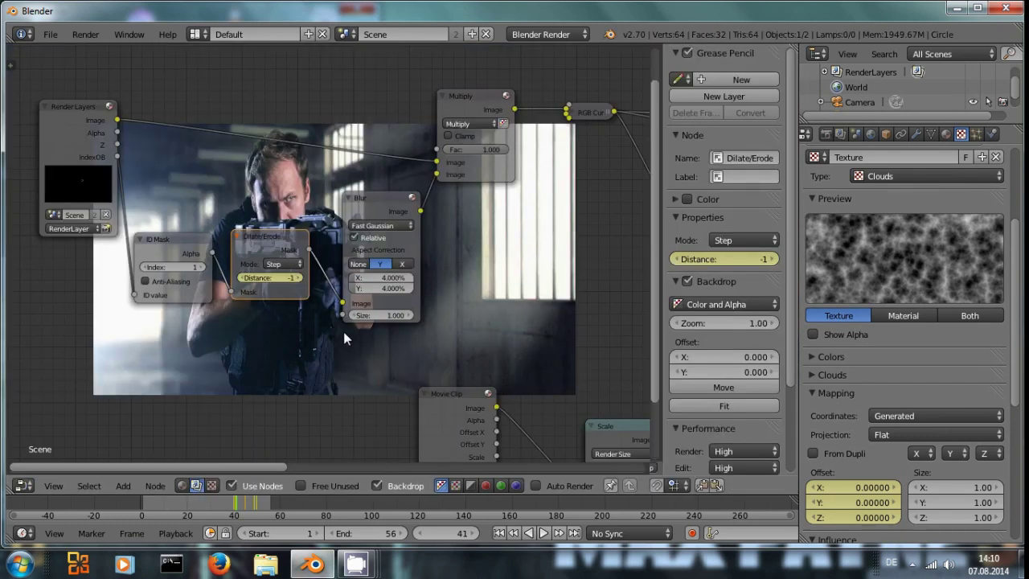
{"action": "key", "text": "Right"}
{"action": "key", "text": "F12"}
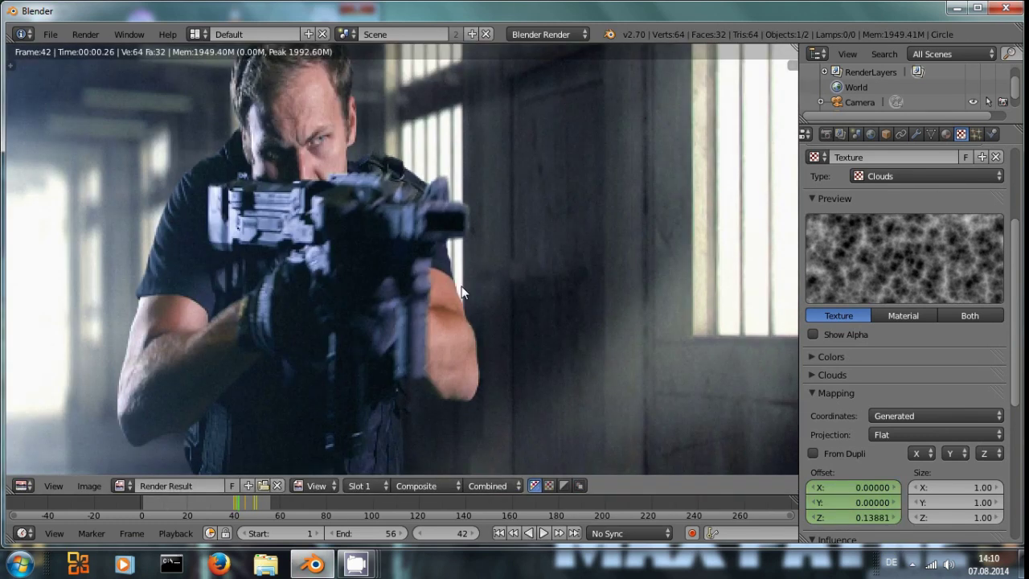
{"action": "key", "text": "Escape"}
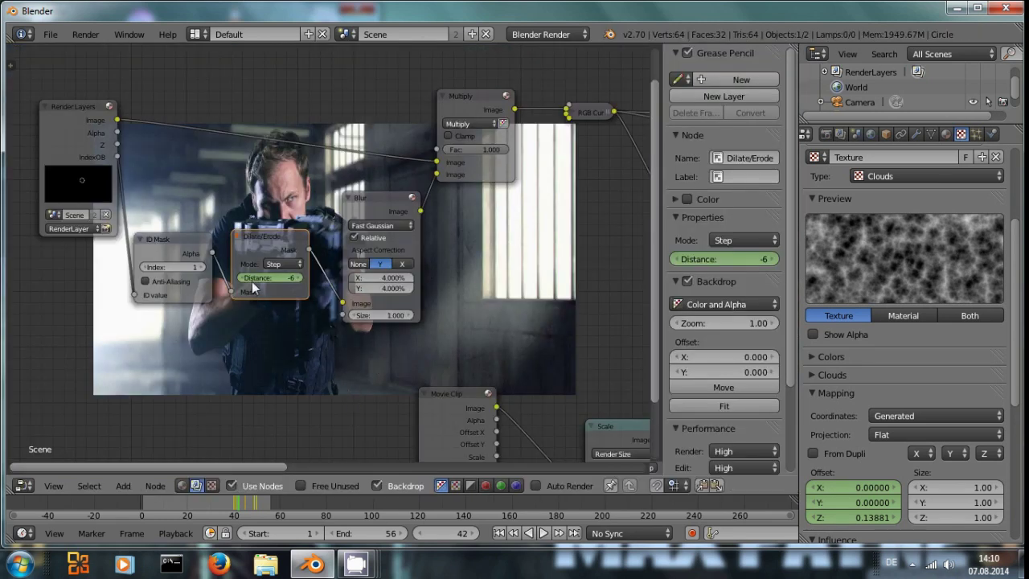
Step: Set the Dilate/Erode distance to -4 at frame 42 and insert a keyframe for it
{"action": "left_click", "coordinate": [299, 278]}
{"action": "left_click", "coordinate": [299, 278]}
{"action": "left_click", "coordinate": [299, 278]}
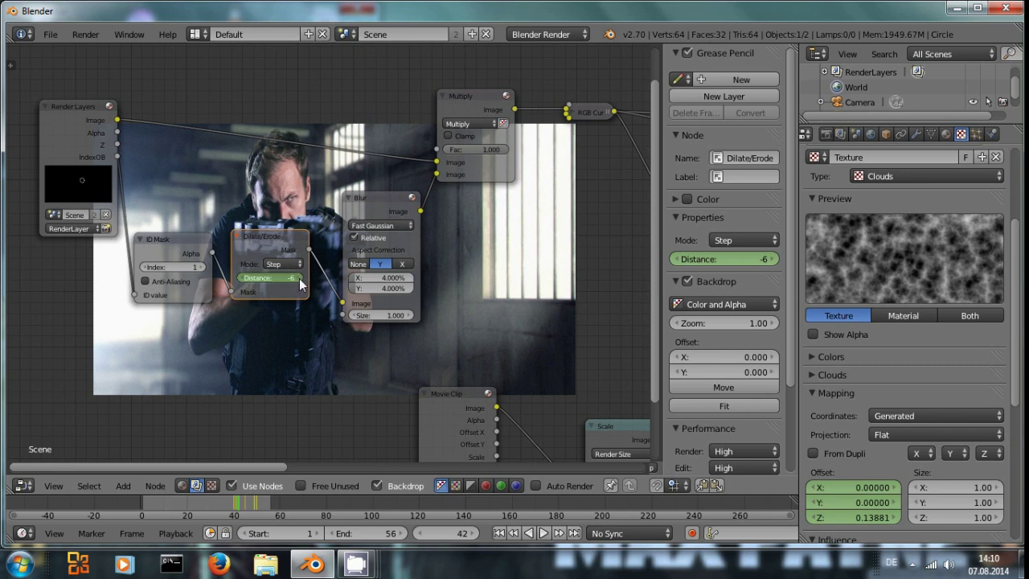
{"action": "middle_click_drag", "start_coordinate": [387, 297], "coordinate": [278, 246]}
{"action": "left_click", "coordinate": [107, 222]}
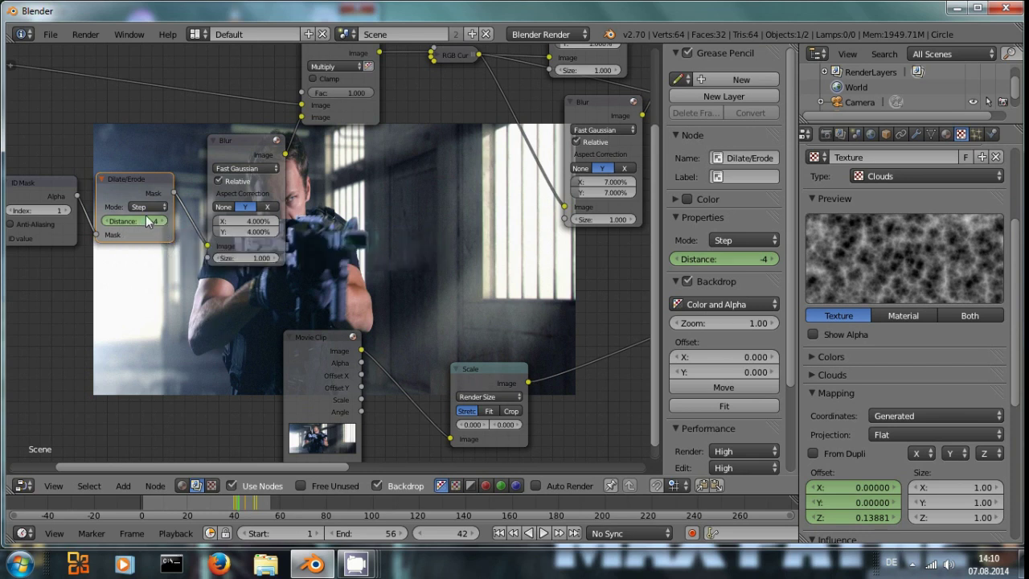
{"action": "key", "text": "i"}
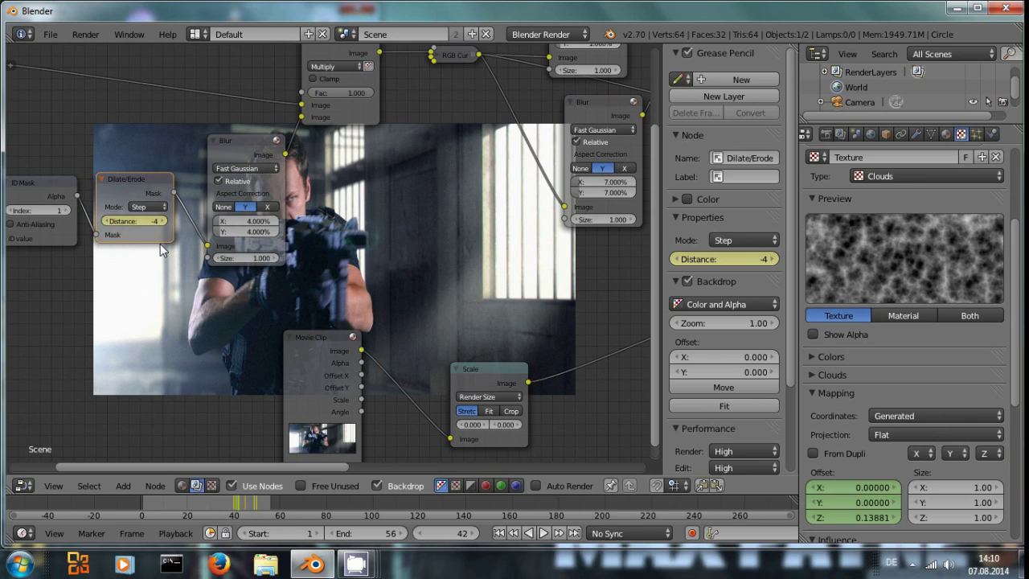
Step: Delete the Dilate/Erode distance keyframe at frame 41
{"action": "key", "text": "Left"}
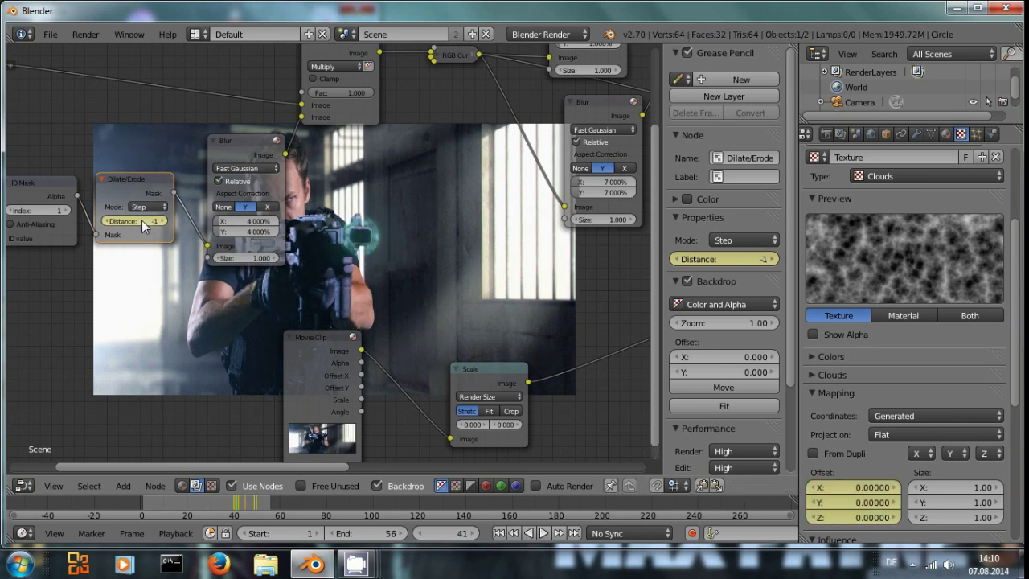
{"action": "right_click", "coordinate": [143, 225]}
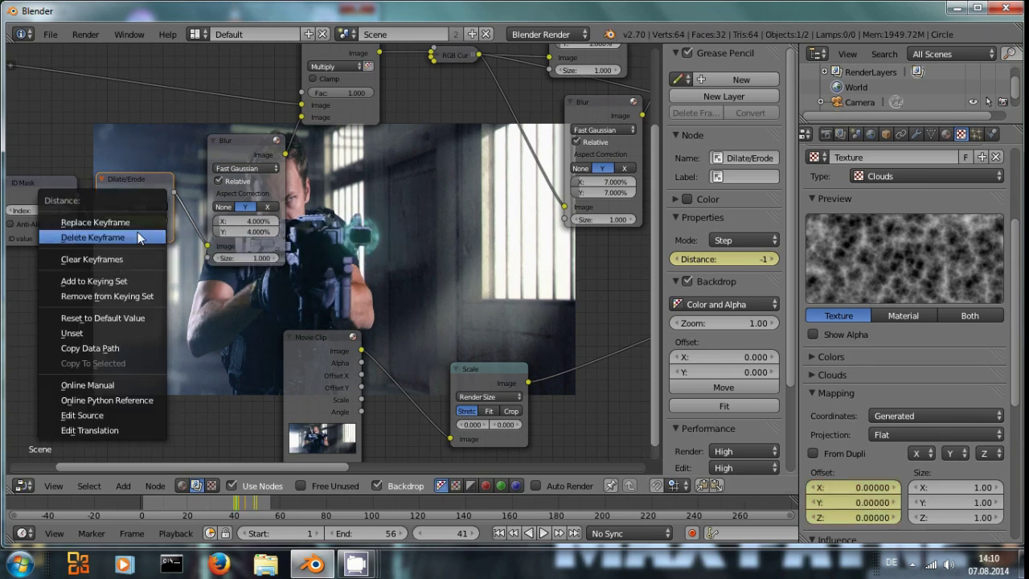
{"action": "left_click", "coordinate": [139, 237]}
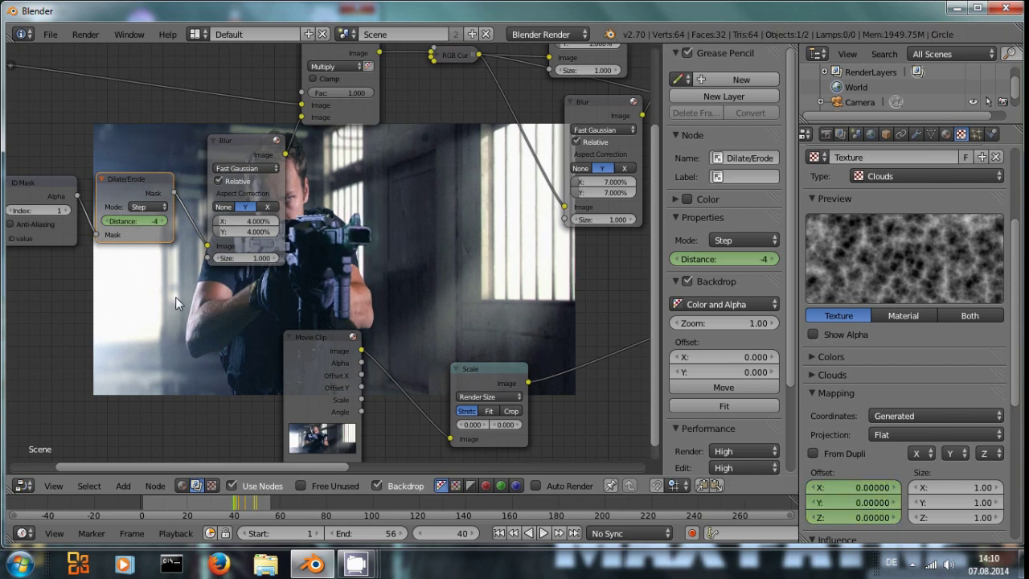
Step: Render frame 43 and examine the glow, ending on frame 42 in the node editor
{"action": "key", "text": "Right"}
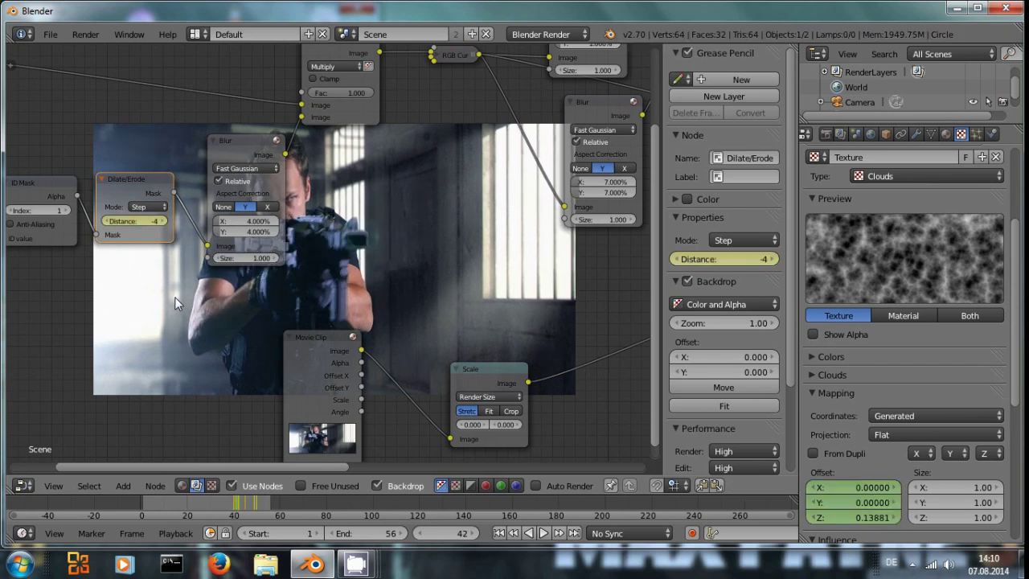
{"action": "key", "text": "Right"}
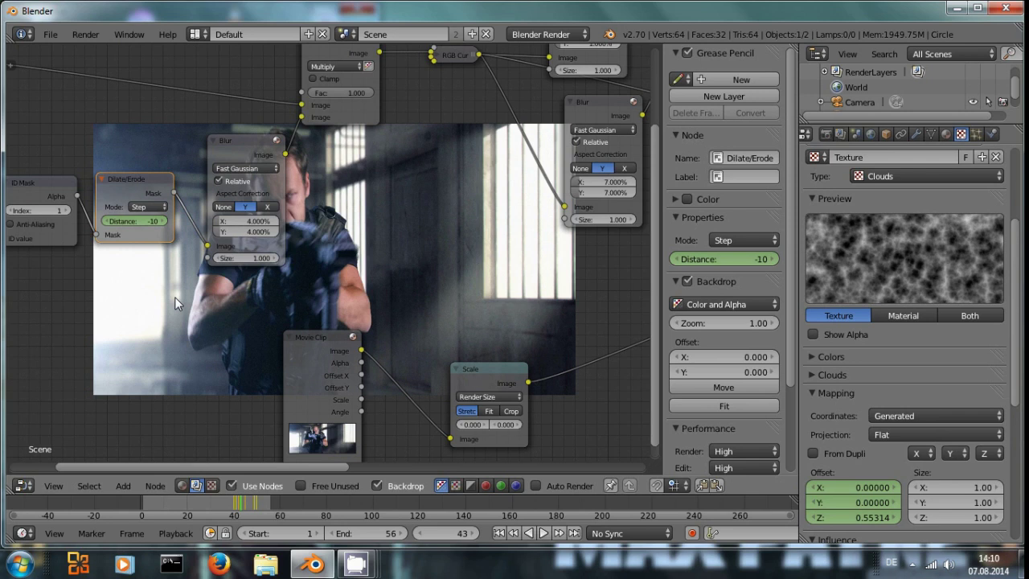
{"action": "key", "text": "F12"}
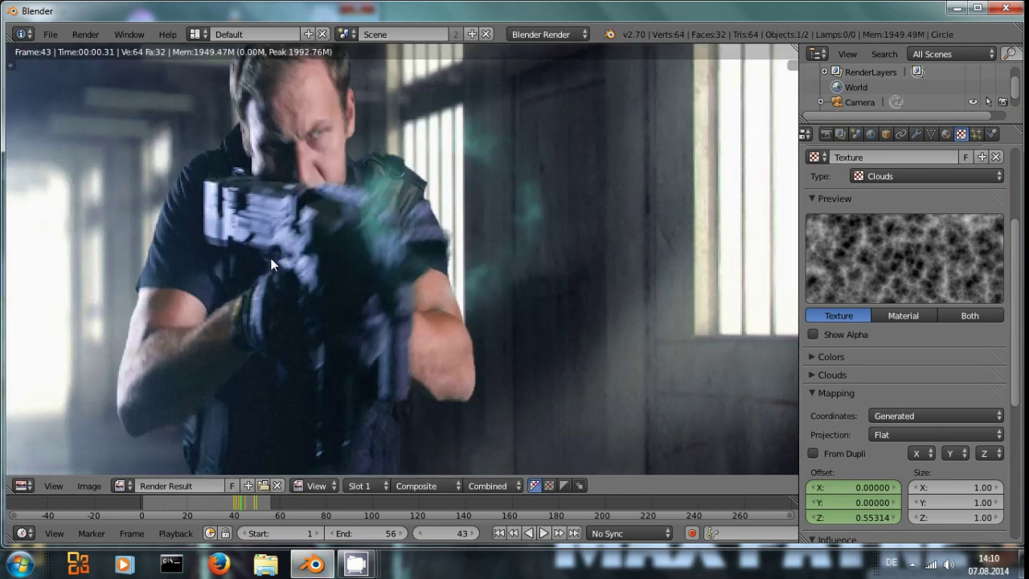
{"action": "key", "text": "F12"}
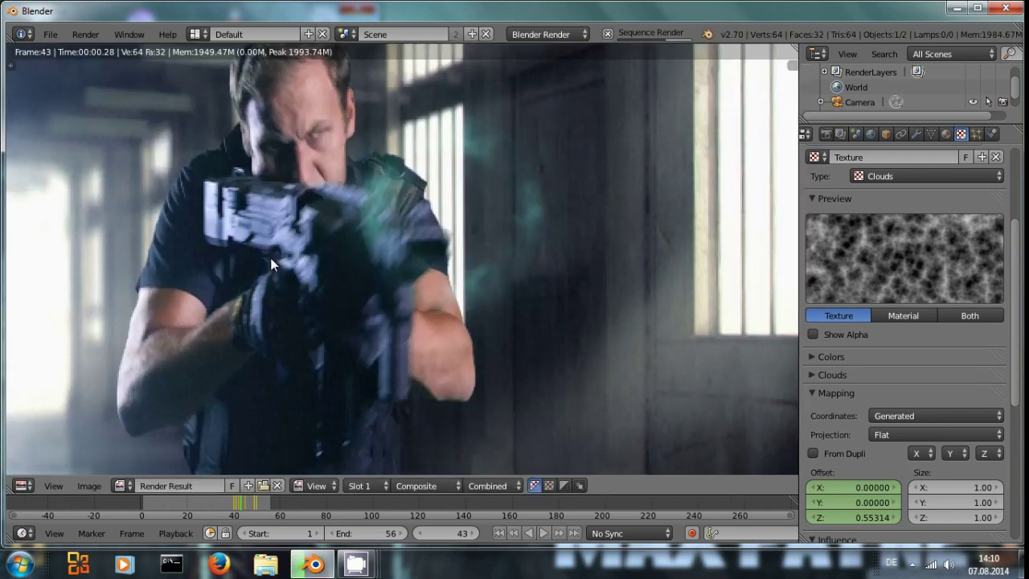
{"action": "key", "text": "Escape"}
{"action": "middle_click_drag", "start_coordinate": [127, 286], "coordinate": [190, 288]}
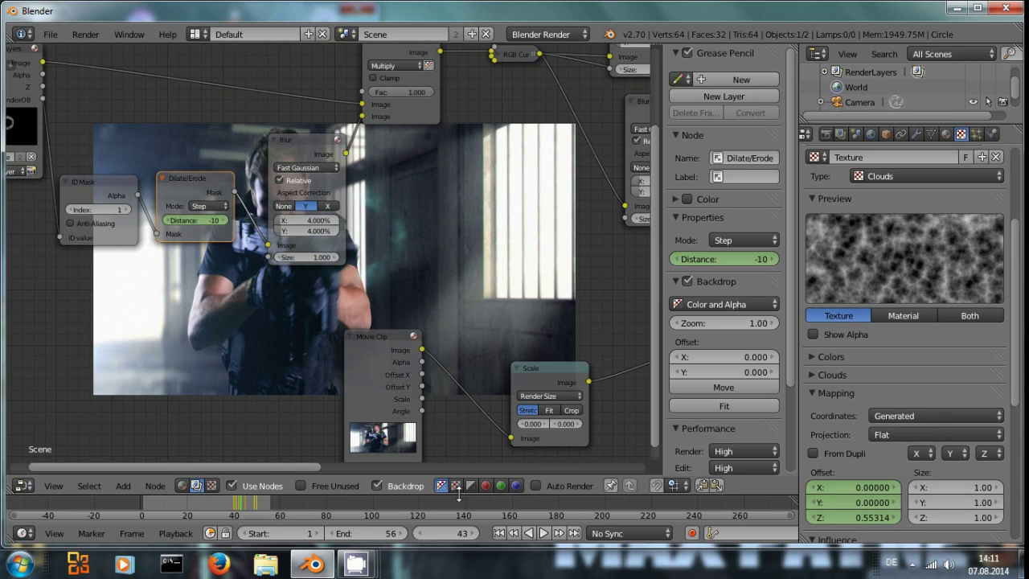
{"action": "key", "text": "Left"}
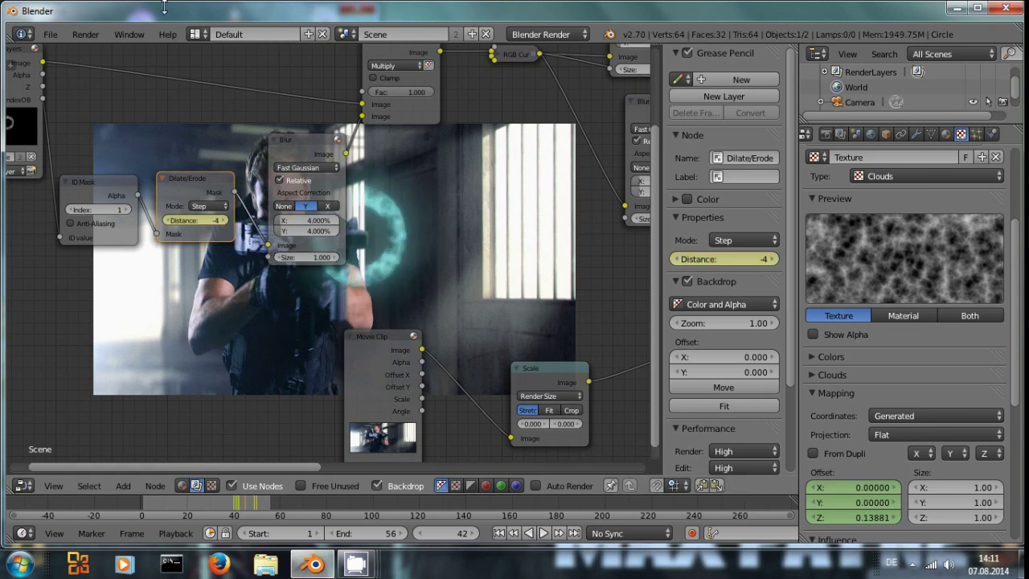
Step: Switch to the Video Editing layout and play back the composited scene strip
{"action": "left_click", "coordinate": [195, 34]}
{"action": "left_click", "coordinate": [237, 181]}
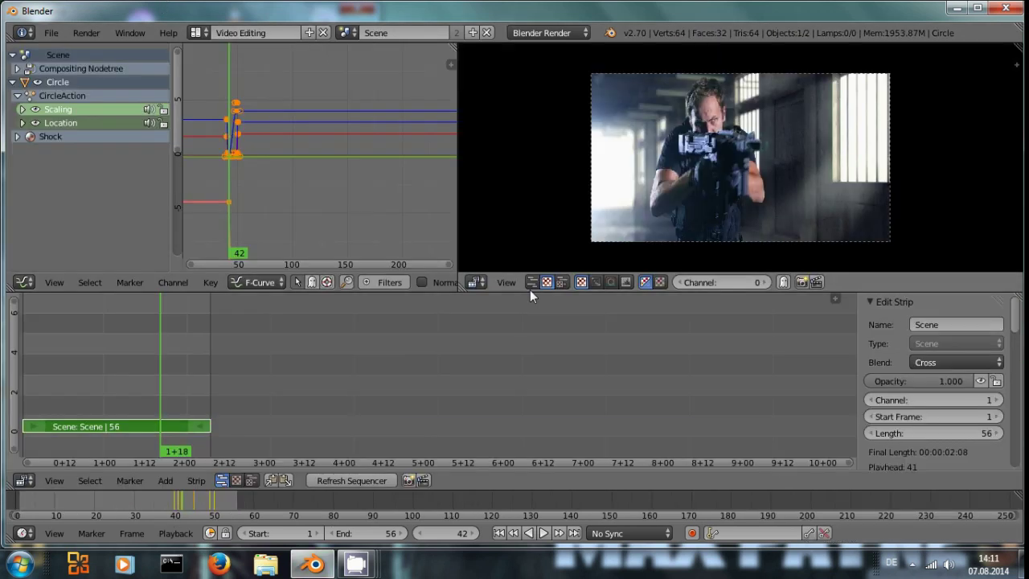
{"action": "key", "text": "Left"}
{"action": "key", "text": "Left"}
{"action": "key", "text": "Left"}
{"action": "key", "text": "Left"}
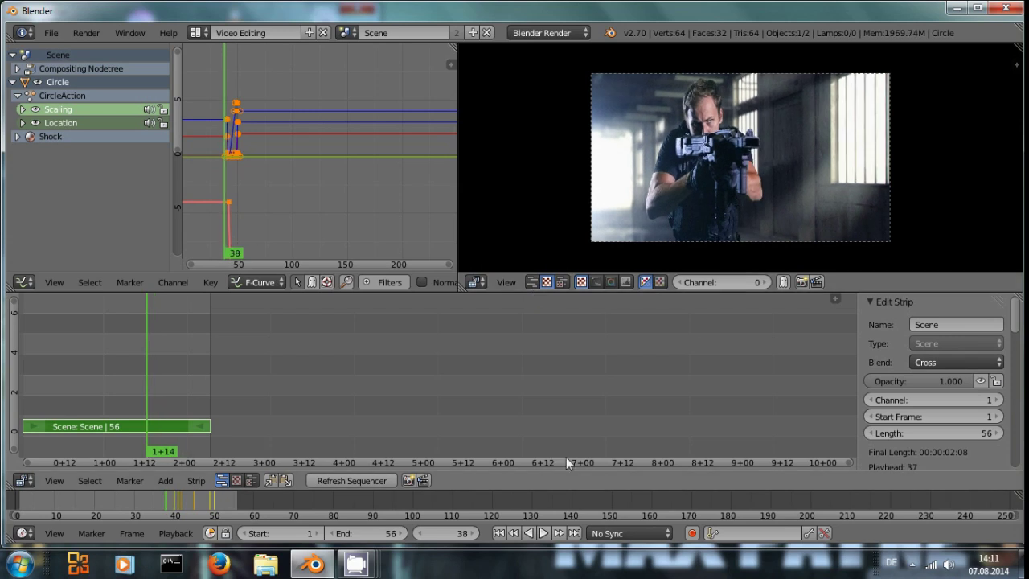
{"action": "key", "text": "alt+a"}
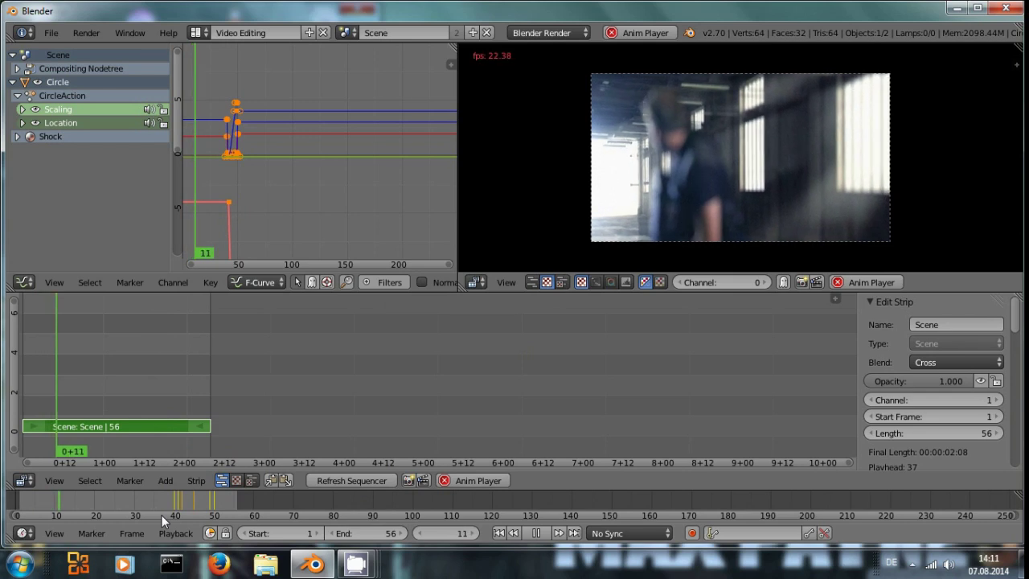
{"action": "key", "text": "alt+a"}
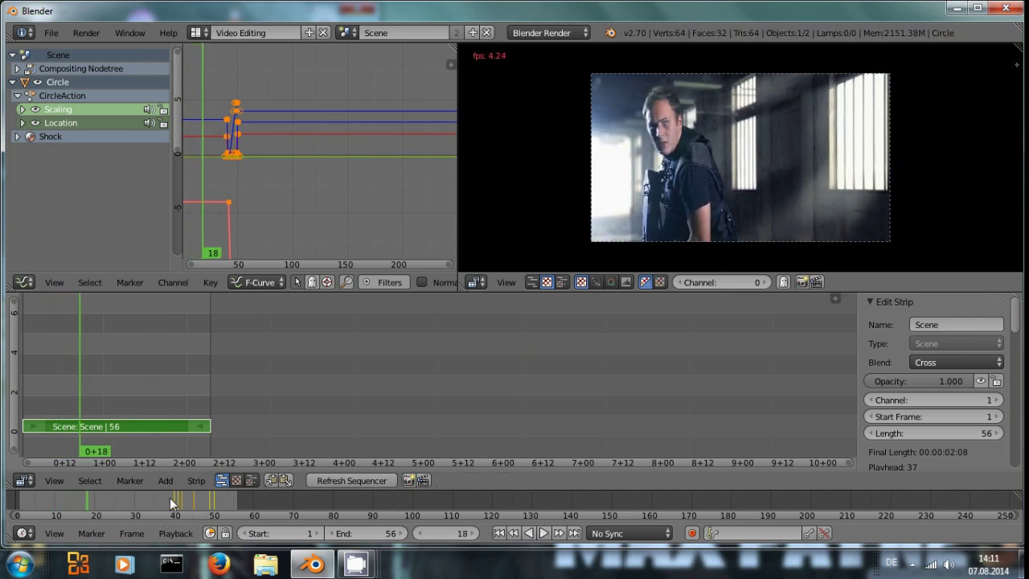
Step: Step through frames 42 to 50 in the sequence preview to examine the growing glow
{"action": "key", "text": "Right"}
{"action": "key", "text": "Right"}
{"action": "key", "text": "Right"}
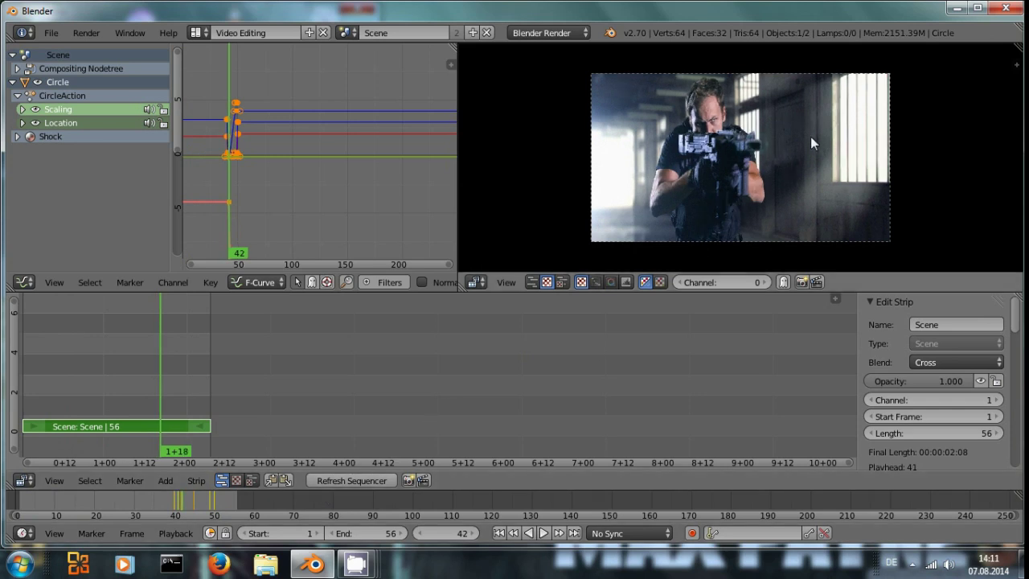
{"action": "key", "text": "Right"}
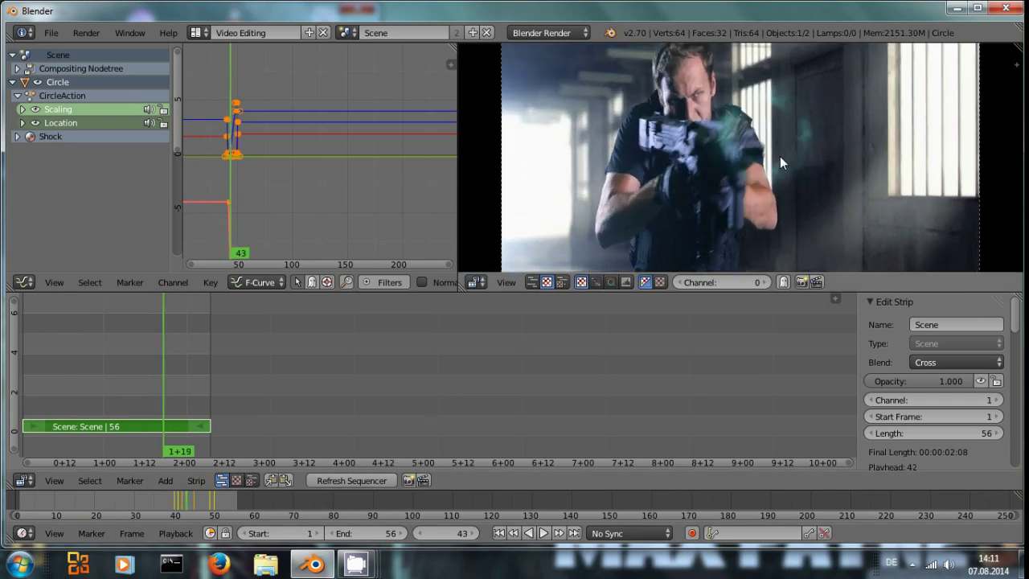
{"action": "key", "text": "Right"}
{"action": "key", "text": "Right"}
{"action": "key", "text": "Right"}
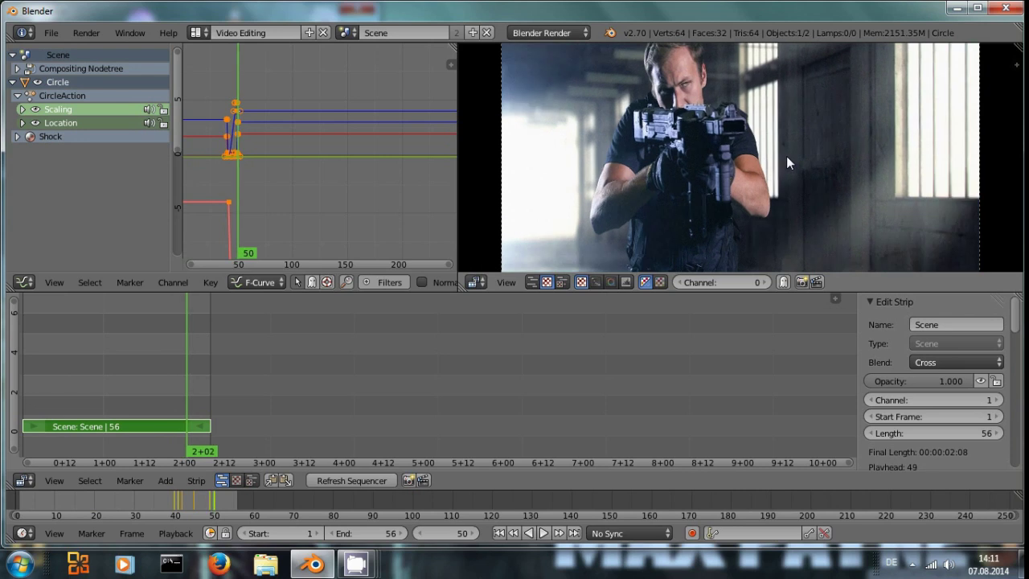
Step: Return to the Default layout and render frame 46 for the compositor
{"action": "left_click", "coordinate": [202, 30]}
{"action": "left_click", "coordinate": [221, 102]}
{"action": "scroll", "coordinate": [308, 259], "scroll_direction": "down", "scroll_amount": 2}
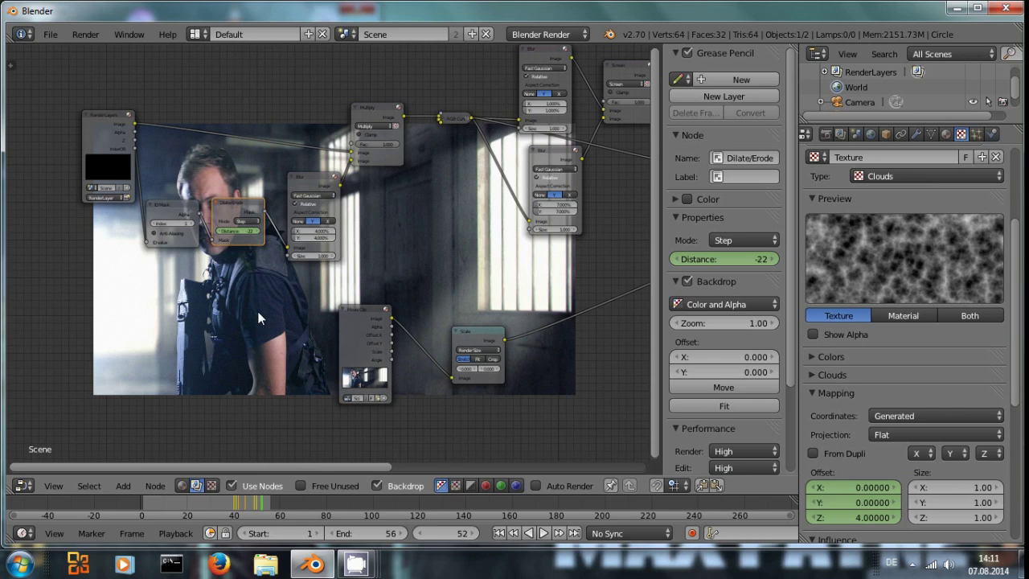
{"action": "left_click", "coordinate": [247, 505]}
{"action": "left_click_drag", "start_coordinate": [246, 503], "coordinate": [249, 504]}
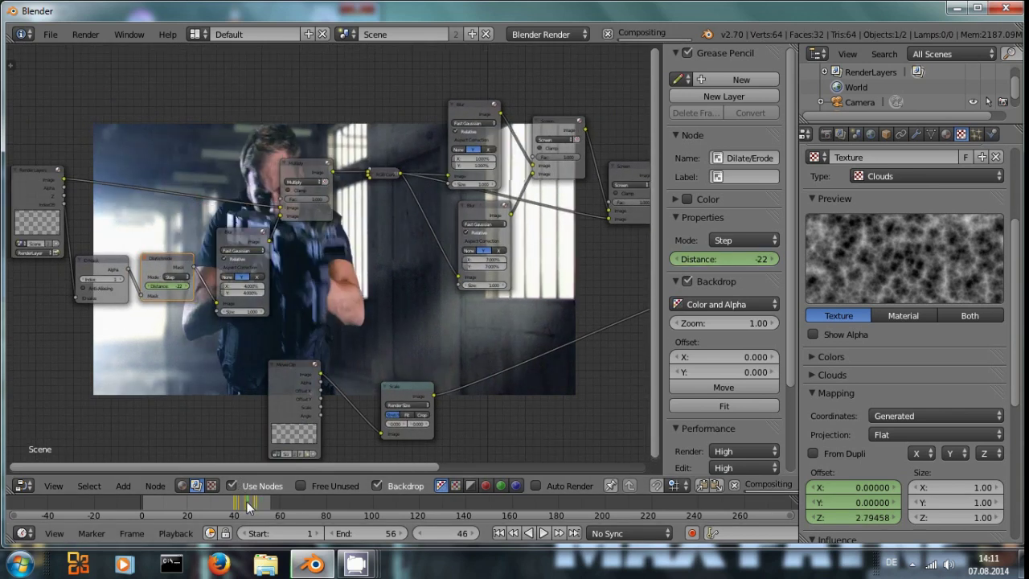
{"action": "key", "text": "F12"}
{"action": "key", "text": "Escape"}
Step: Route the mask's Blur output to the Viewer to show the blurred ring mask in the backdrop
{"action": "middle_click_drag", "start_coordinate": [586, 185], "coordinate": [498, 241]}
{"action": "left_click", "coordinate": [154, 177], "text": "ctrl+shift"}
{"action": "left_click", "coordinate": [274, 194]}
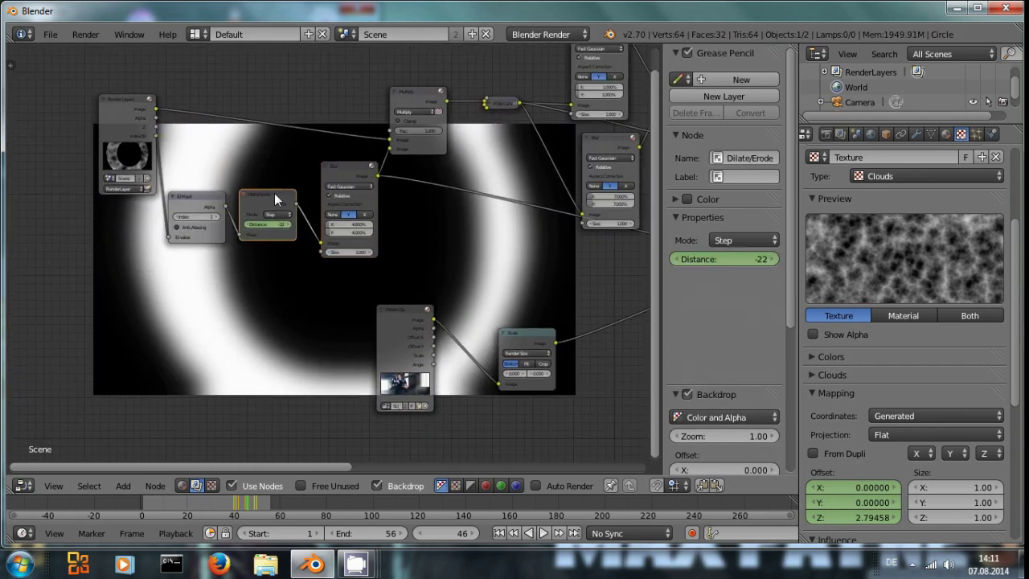
{"action": "left_click_drag", "start_coordinate": [274, 193], "coordinate": [285, 153]}
{"action": "left_click_drag", "start_coordinate": [349, 171], "coordinate": [349, 122]}
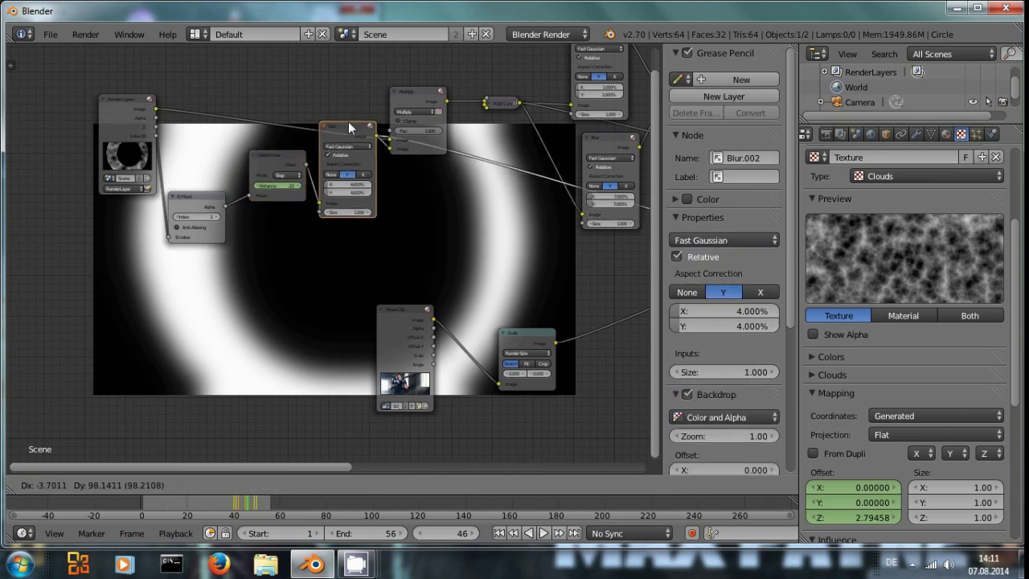
{"action": "scroll", "coordinate": [402, 249], "scroll_direction": "down", "scroll_amount": 3}
{"action": "left_click_drag", "start_coordinate": [309, 217], "coordinate": [313, 274]}
{"action": "left_click_drag", "start_coordinate": [261, 238], "coordinate": [252, 266]}
Step: Add a Texture input node in the empty area above the existing node tree
{"action": "middle_click_drag", "start_coordinate": [454, 309], "coordinate": [349, 333]}
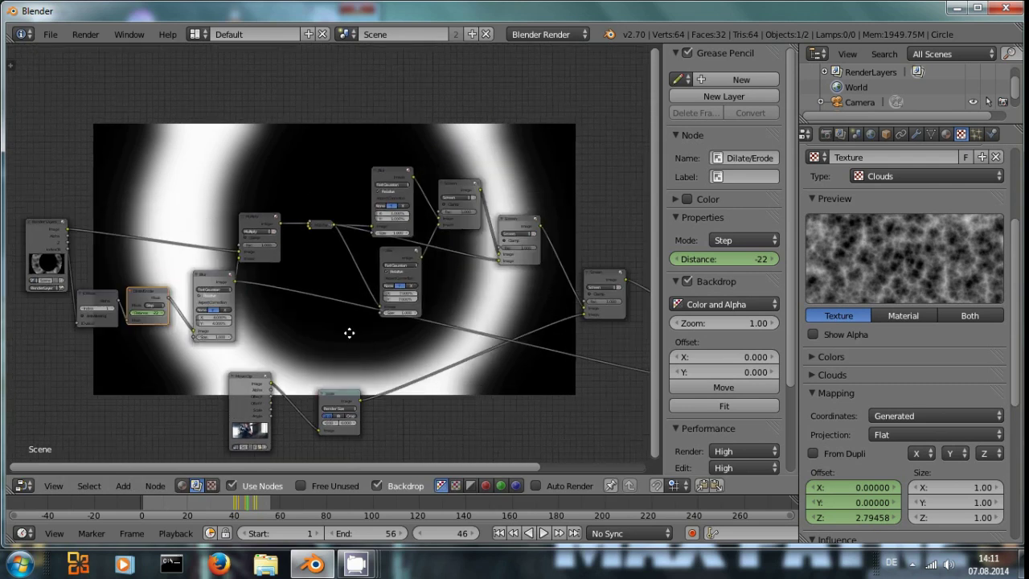
{"action": "scroll", "coordinate": [340, 242], "scroll_direction": "down", "scroll_amount": 1}
{"action": "scroll", "coordinate": [473, 249], "scroll_direction": "down", "scroll_amount": 1}
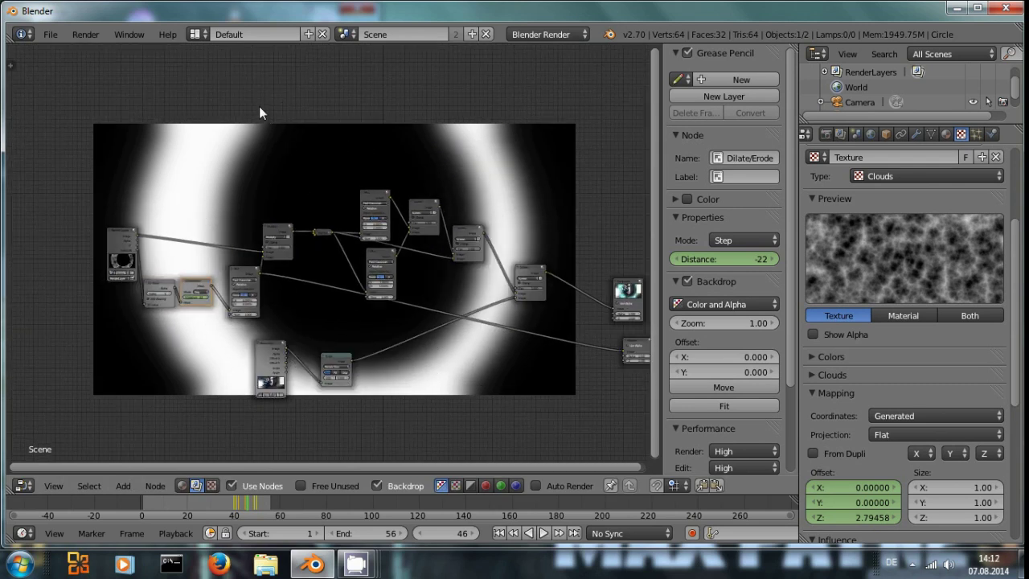
{"action": "key", "text": "shift+a"}
{"action": "mouse_move", "coordinate": [252, 80]}
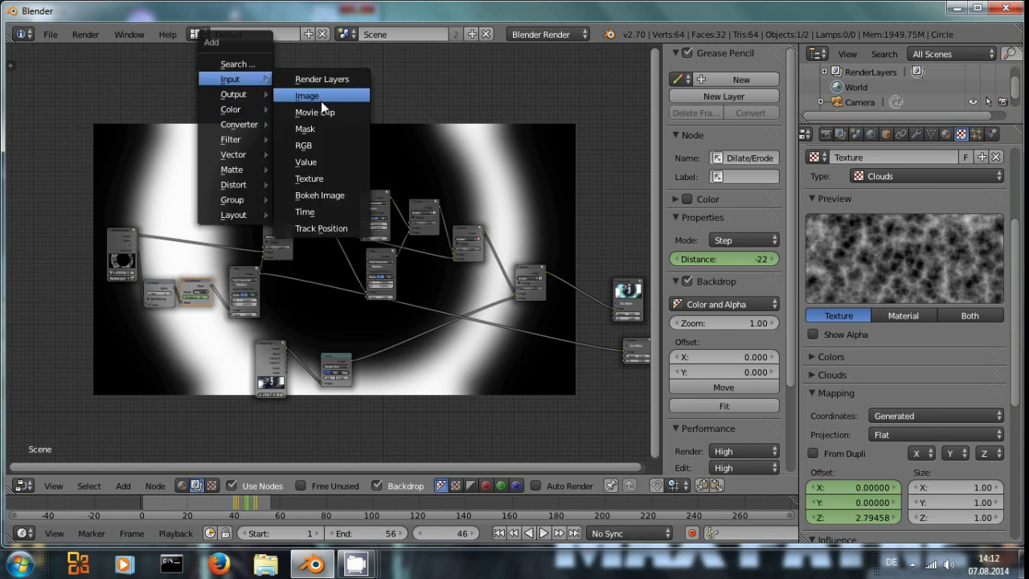
{"action": "left_click", "coordinate": [309, 179]}
{"action": "left_click", "coordinate": [233, 74]}
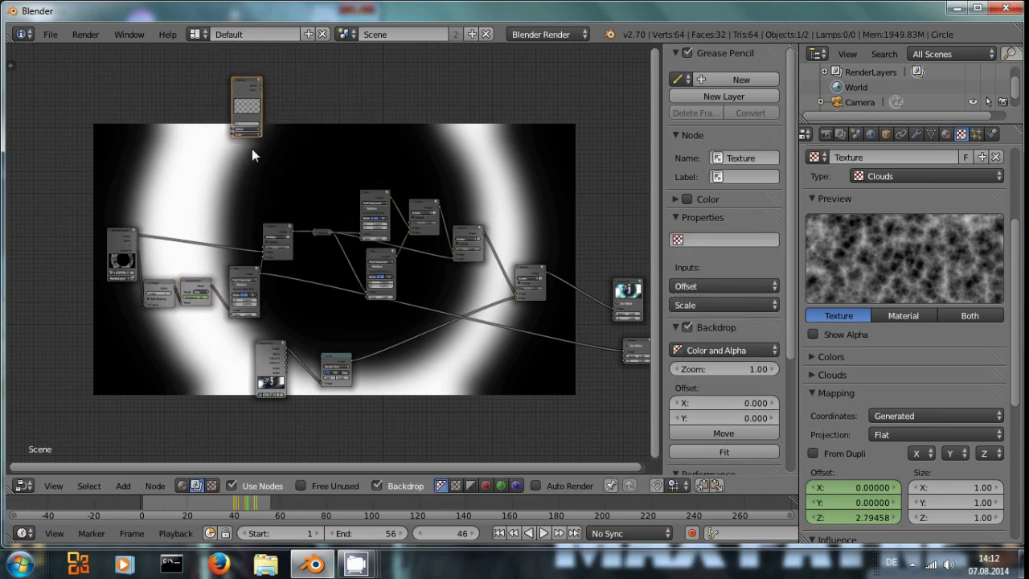
Step: Maximize the node editor, assign the existing Texture datablock to the new node and preview its value in the backdrop
{"action": "key", "text": "KP_Decimal"}
{"action": "key", "text": "ctrl+Up"}
{"action": "scroll", "coordinate": [483, 354], "scroll_direction": "up", "scroll_amount": 2}
{"action": "left_click", "coordinate": [524, 244]}
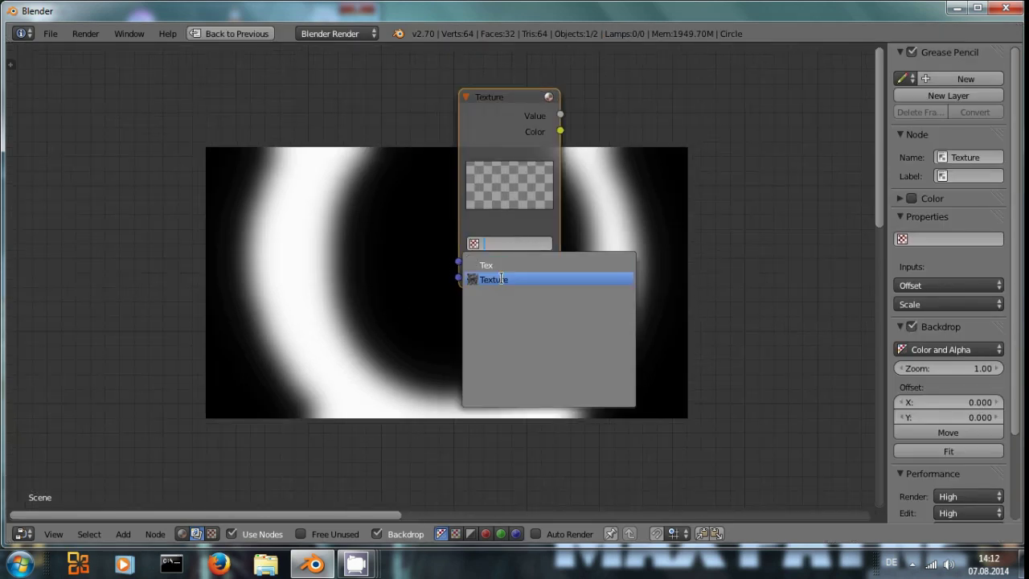
{"action": "left_click", "coordinate": [501, 279]}
{"action": "left_click", "coordinate": [500, 122], "text": "ctrl+shift"}
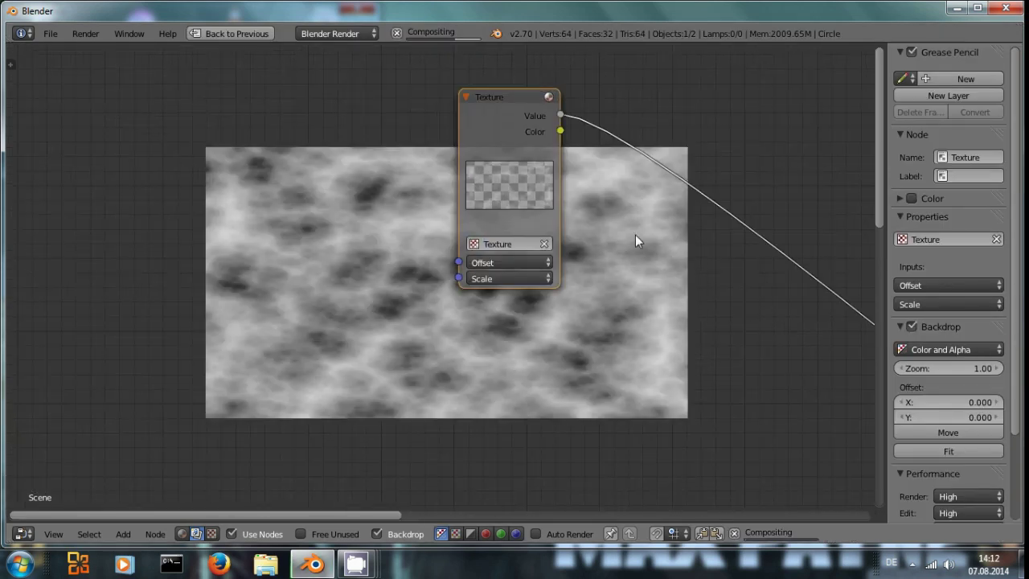
Step: Insert an RGB Curves node on the link between the Texture node and the Viewer
{"action": "middle_click_drag", "start_coordinate": [665, 265], "coordinate": [377, 253]}
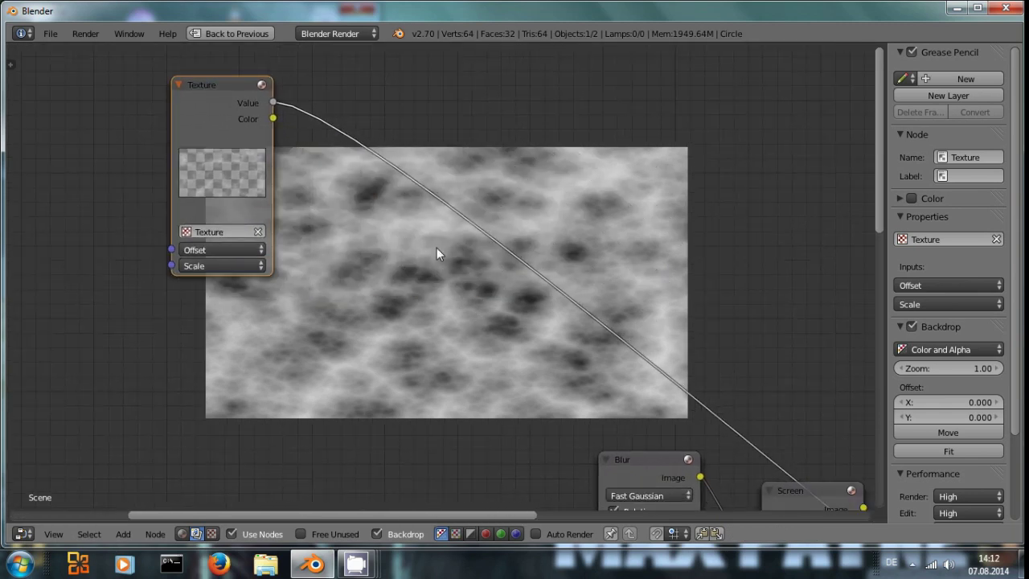
{"action": "middle_click_drag", "start_coordinate": [482, 311], "coordinate": [420, 266]}
{"action": "key", "text": "shift+a"}
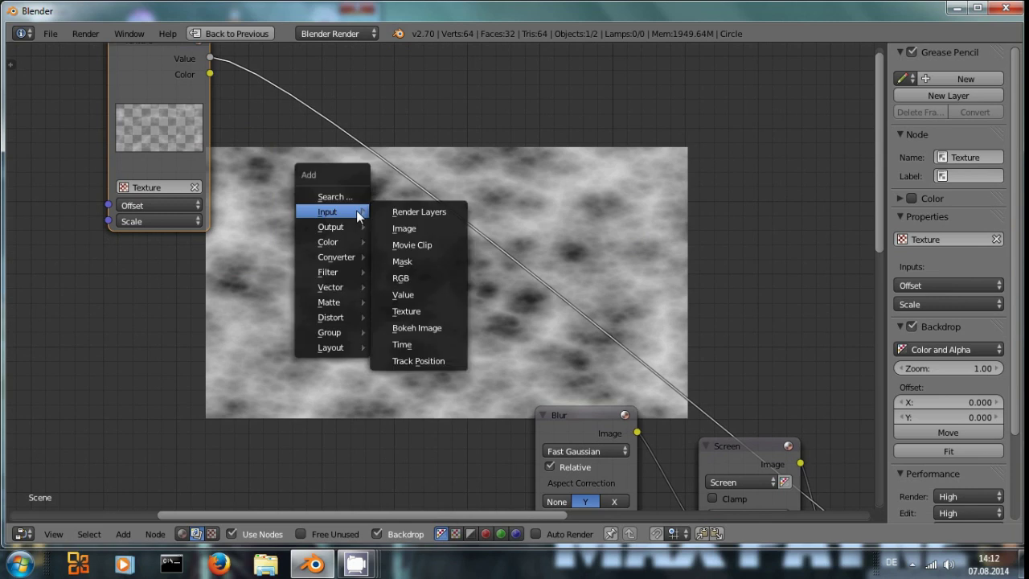
{"action": "mouse_move", "coordinate": [345, 226]}
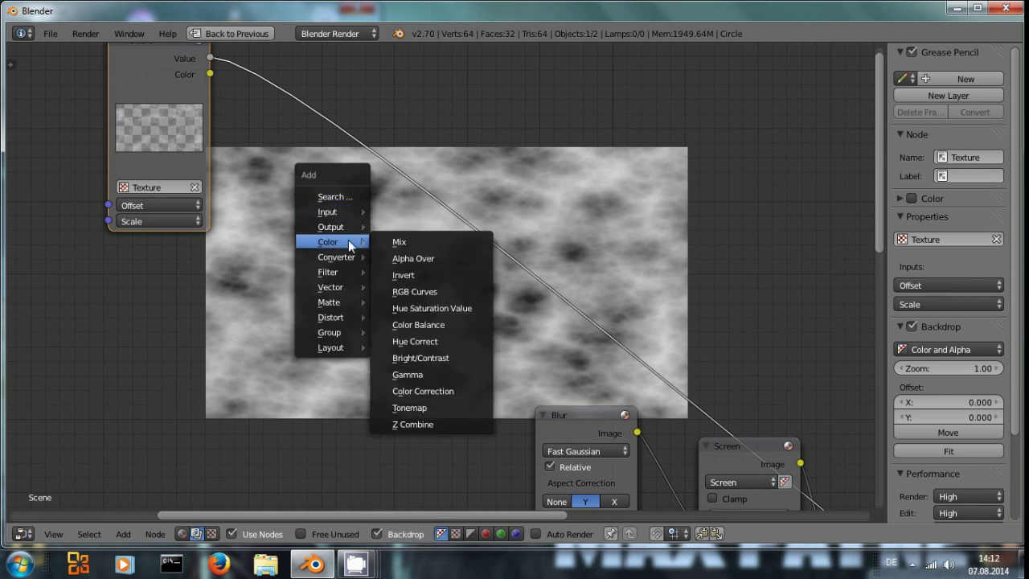
{"action": "left_click", "coordinate": [427, 291]}
{"action": "left_click", "coordinate": [366, 174]}
Step: Shape the RGB curve into a contrast-boosting S with its upper point at about X 0.838, Y 0.918
{"action": "left_click_drag", "start_coordinate": [368, 176], "coordinate": [333, 225]}
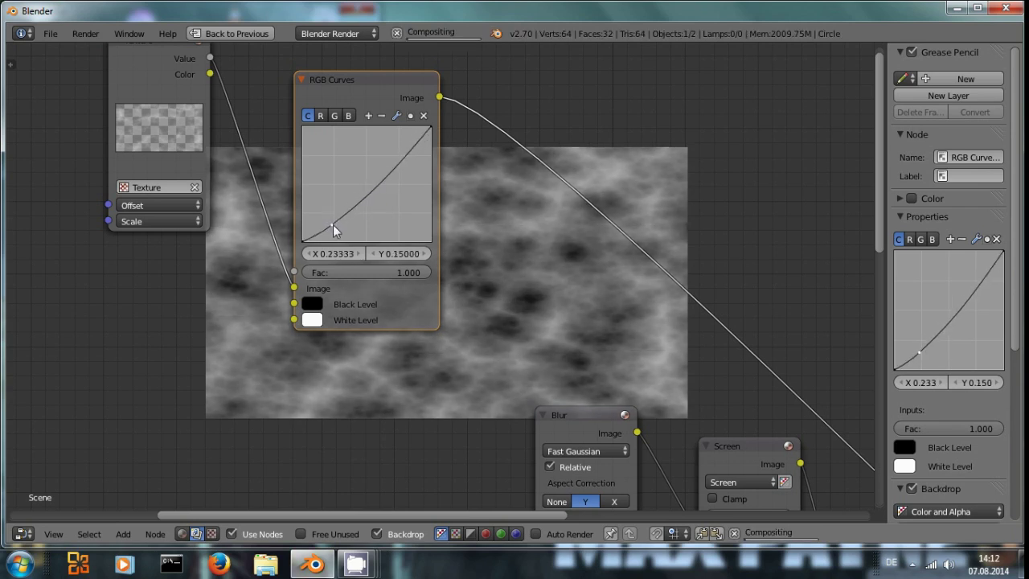
{"action": "left_click_drag", "start_coordinate": [402, 154], "coordinate": [409, 140]}
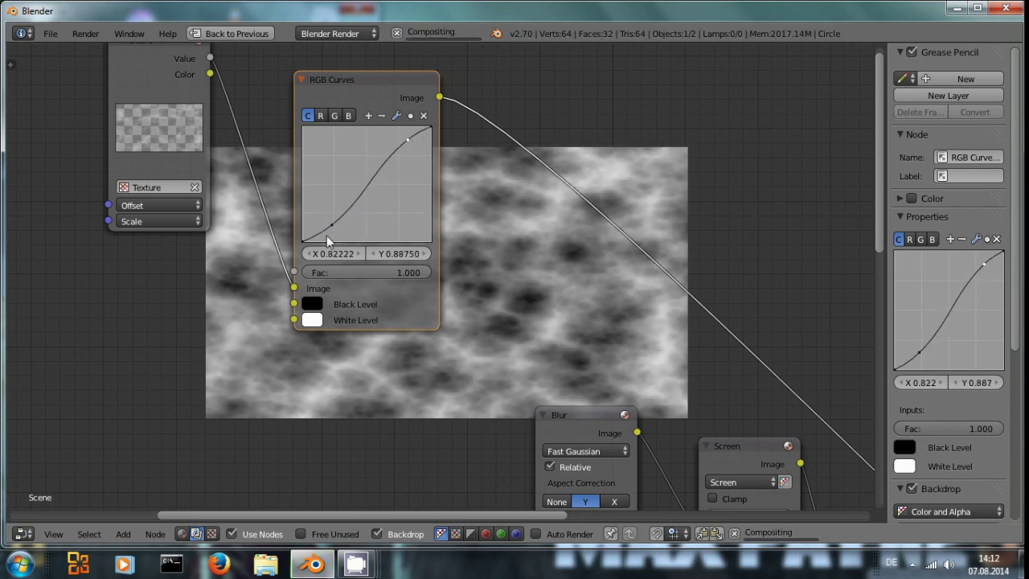
{"action": "left_click_drag", "start_coordinate": [331, 226], "coordinate": [328, 234]}
{"action": "left_click_drag", "start_coordinate": [410, 141], "coordinate": [414, 138]}
Step: Move the Texture and RGB Curves nodes back toward the start of the tree, above the Render Layers node
{"action": "middle_click_drag", "start_coordinate": [593, 349], "coordinate": [511, 290]}
{"action": "scroll", "coordinate": [482, 288], "scroll_direction": "down", "scroll_amount": 3}
{"action": "middle_click_drag", "start_coordinate": [436, 251], "coordinate": [561, 158]}
{"action": "scroll", "coordinate": [447, 259], "scroll_direction": "down", "scroll_amount": 3}
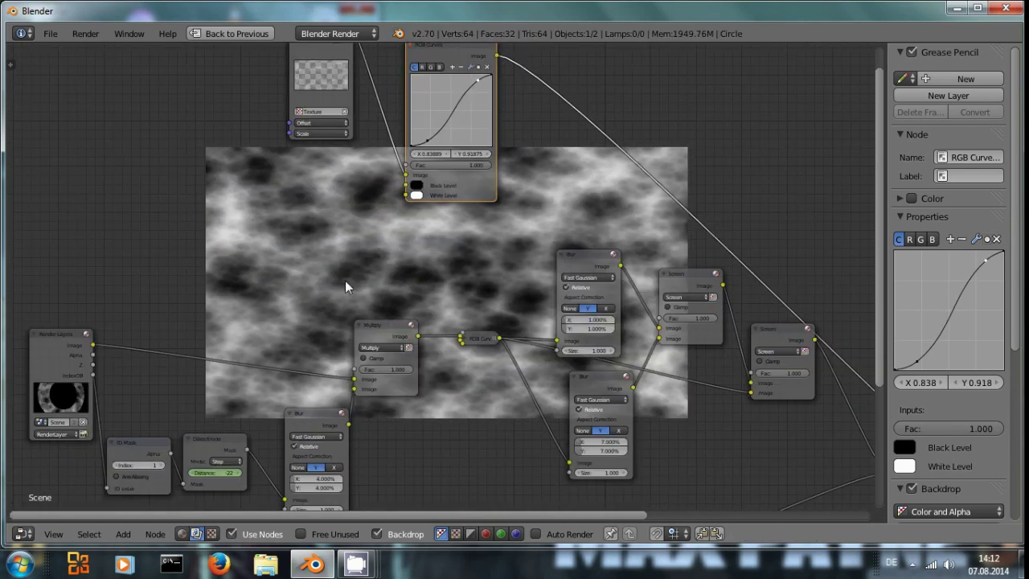
{"action": "middle_click_drag", "start_coordinate": [482, 217], "coordinate": [499, 305]}
{"action": "left_click_drag", "start_coordinate": [339, 129], "coordinate": [144, 127]}
{"action": "left_click_drag", "start_coordinate": [470, 139], "coordinate": [265, 73]}
Step: Insert a Mix node between the texture's RGB Curves node and the Viewer, and set its blend type to Multiply
{"action": "middle_click_drag", "start_coordinate": [211, 459], "coordinate": [277, 303]}
{"action": "middle_click_drag", "start_coordinate": [362, 212], "coordinate": [359, 303]}
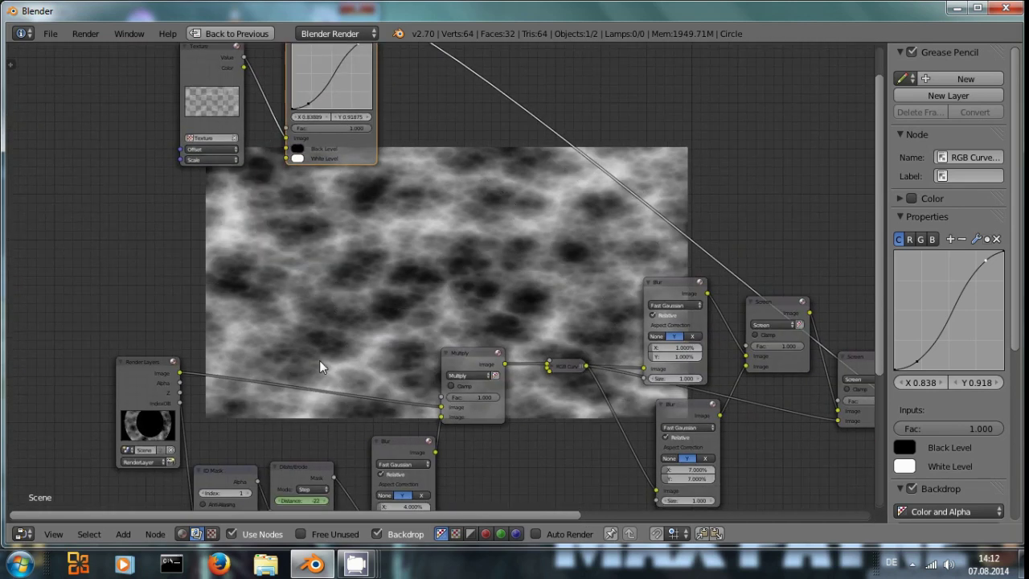
{"action": "key", "text": "shift+a"}
{"action": "mouse_move", "coordinate": [344, 246]}
{"action": "left_click", "coordinate": [410, 246]}
{"action": "left_click", "coordinate": [494, 77]}
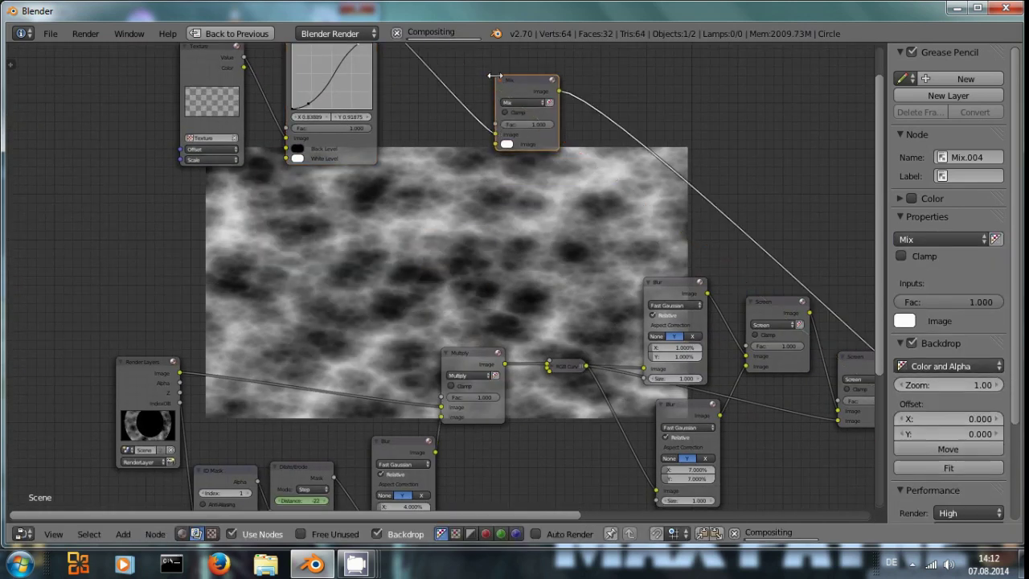
{"action": "left_click", "coordinate": [522, 102]}
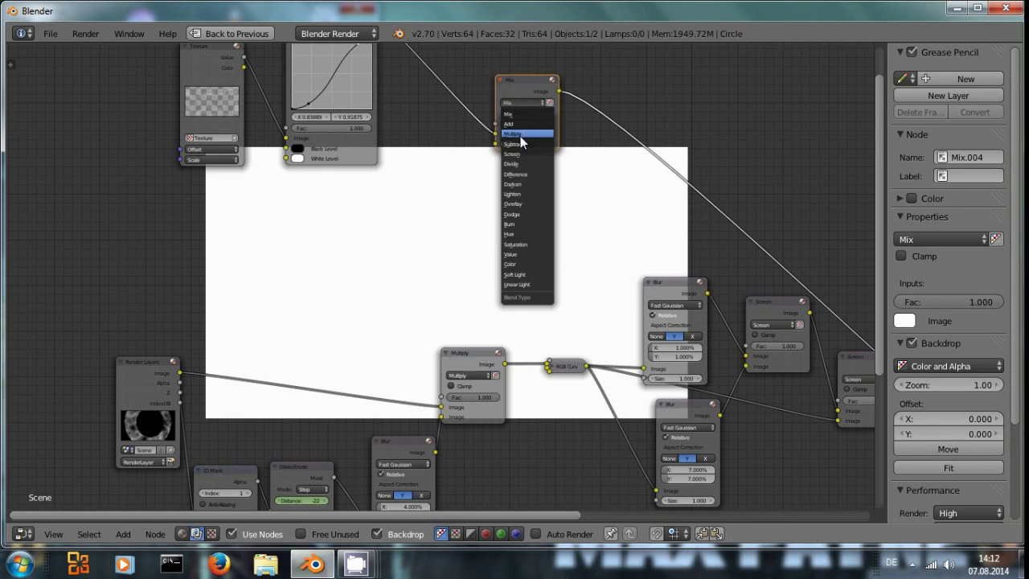
{"action": "left_click", "coordinate": [521, 135]}
Step: Connect the ID Mask node's Alpha output to the second Image input of the new Multiply node
{"action": "left_click_drag", "start_coordinate": [256, 481], "coordinate": [496, 143]}
{"action": "middle_click_drag", "start_coordinate": [525, 111], "coordinate": [497, 192]}
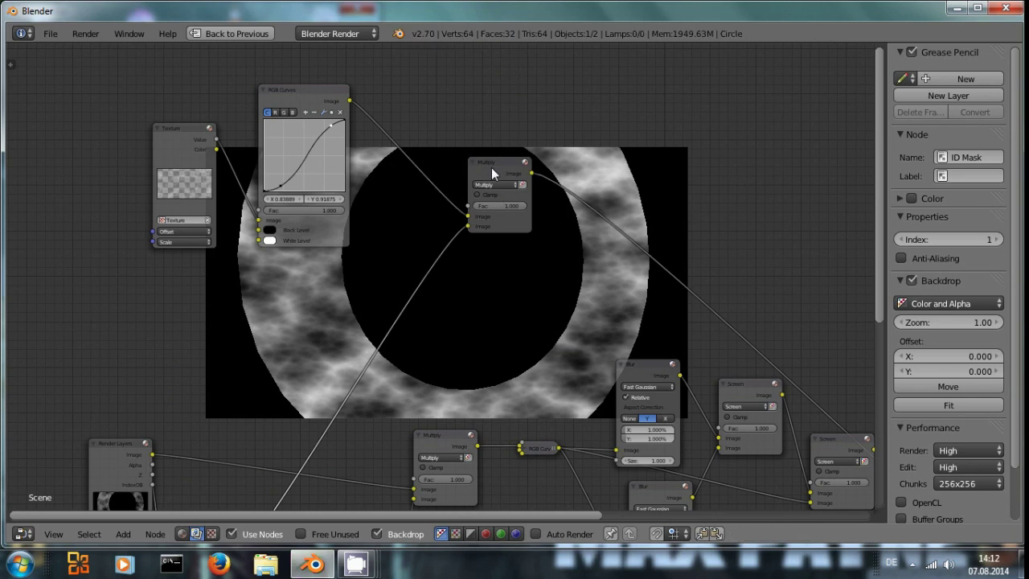
{"action": "left_click", "coordinate": [491, 167]}
Step: Duplicate the mask's 4% Fast Gaussian Blur node onto the link between the ID Mask and the texture's Multiply node
{"action": "middle_click_drag", "start_coordinate": [513, 326], "coordinate": [609, 226]}
{"action": "left_click", "coordinate": [451, 408]}
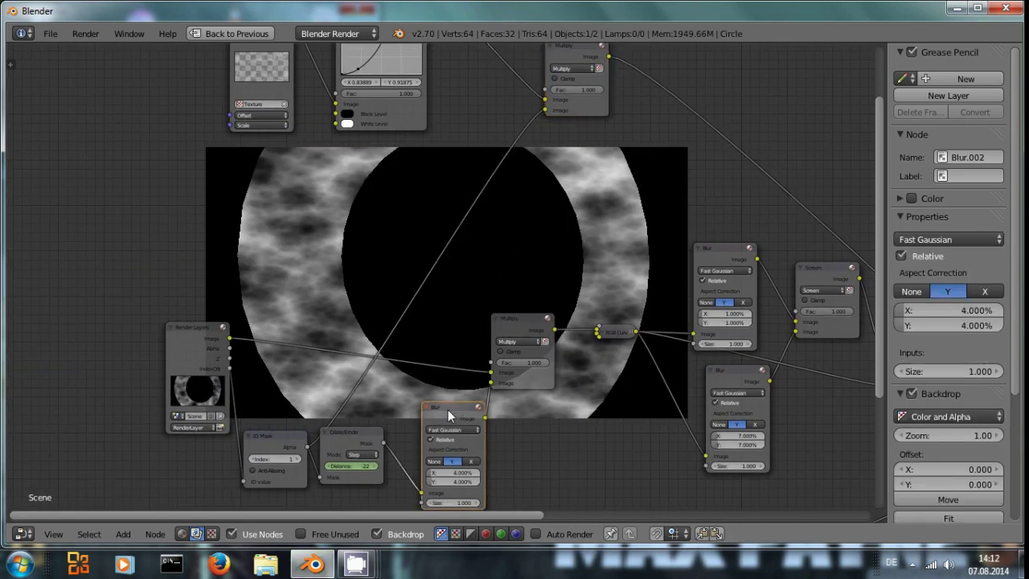
{"action": "key", "text": "shift+d"}
{"action": "left_click", "coordinate": [470, 162]}
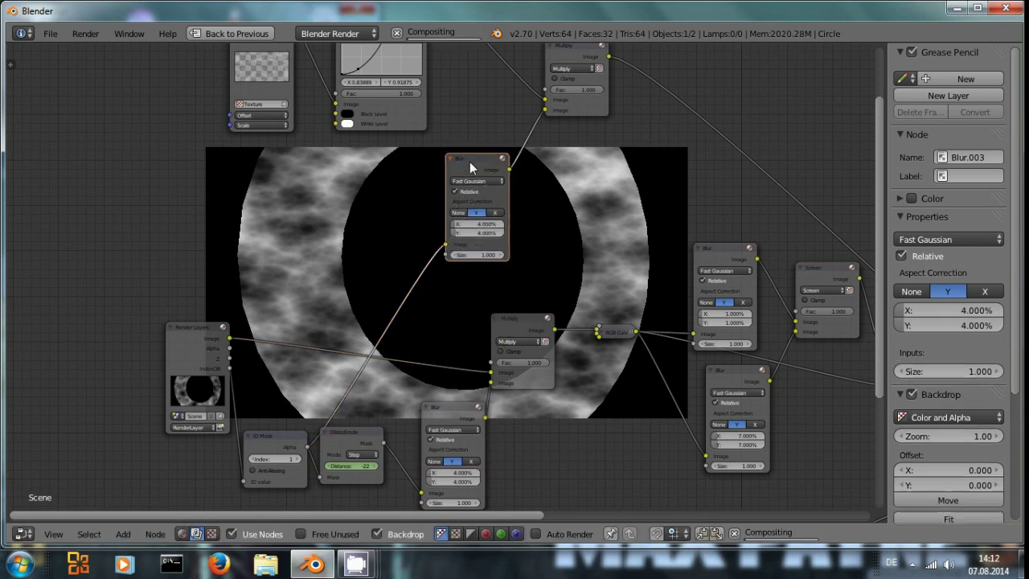
{"action": "middle_click_drag", "start_coordinate": [558, 201], "coordinate": [453, 262]}
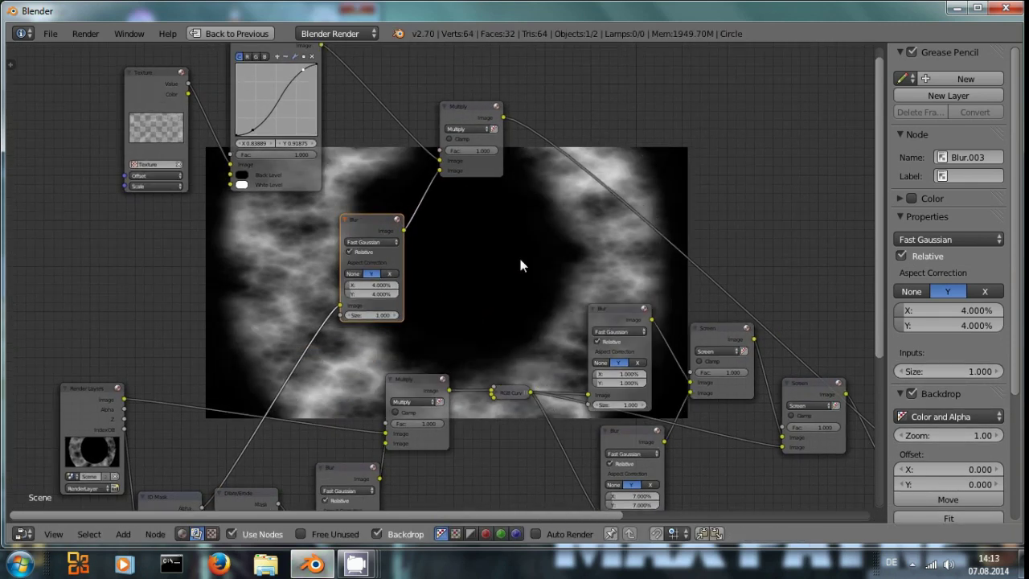
{"action": "scroll", "coordinate": [428, 336], "scroll_direction": "up", "scroll_amount": 2}
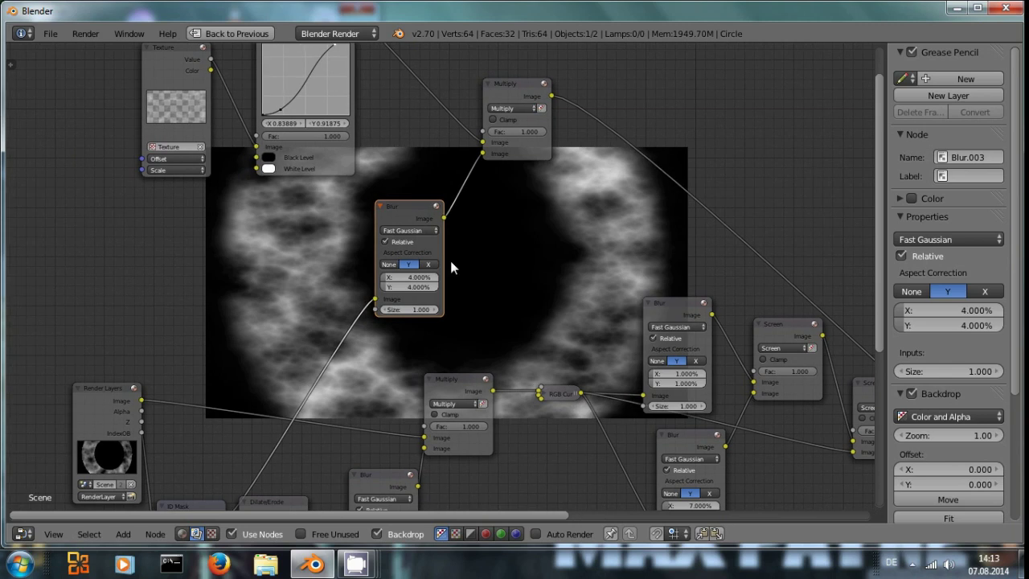
{"action": "middle_click_drag", "start_coordinate": [484, 229], "coordinate": [420, 223]}
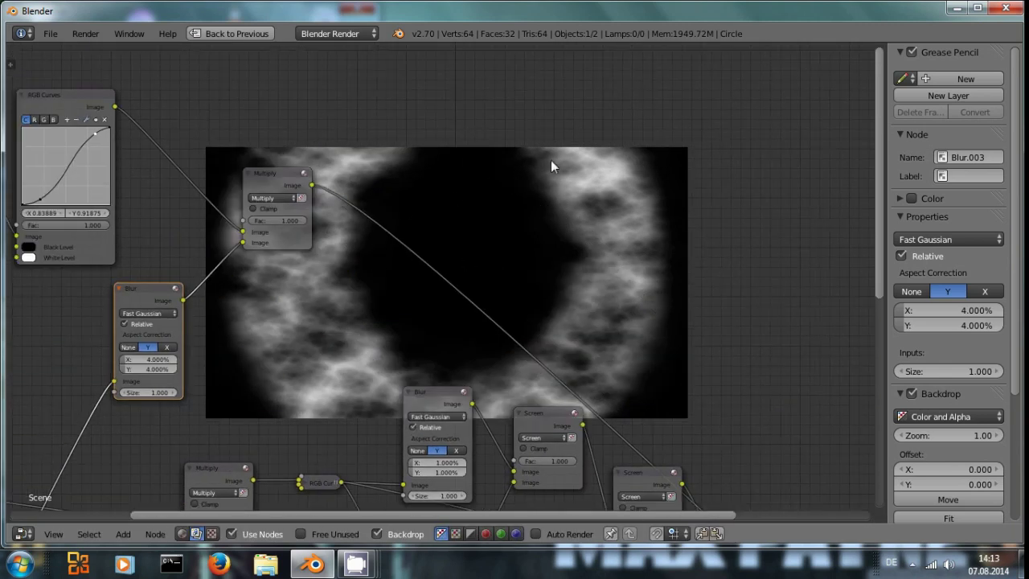
Step: Add a Displace node and connect the masked texture's Multiply output to its Vector input
{"action": "middle_click_drag", "start_coordinate": [502, 221], "coordinate": [717, 286]}
{"action": "key", "text": "Home"}
{"action": "key", "text": "shift+a"}
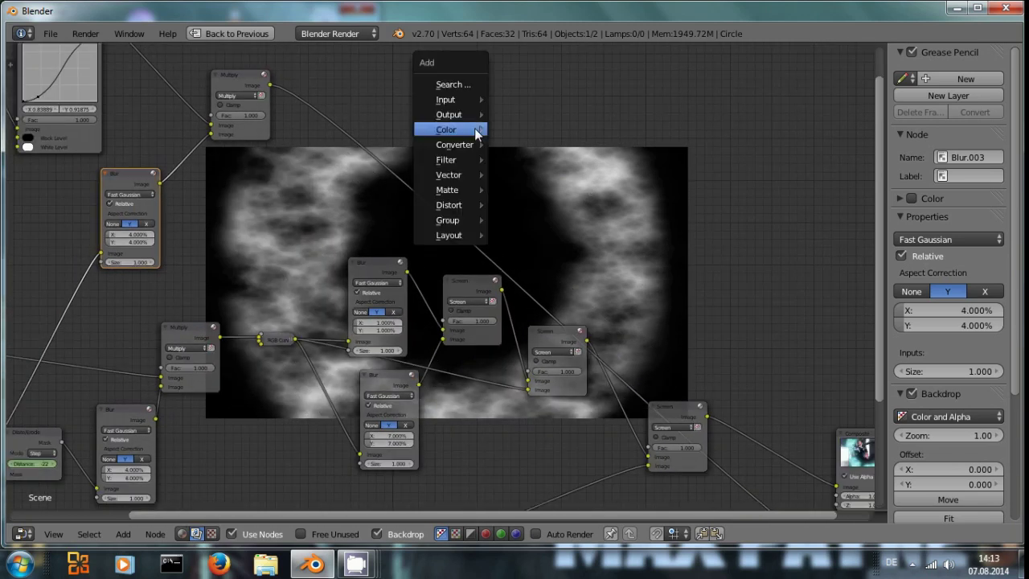
{"action": "mouse_move", "coordinate": [480, 206]}
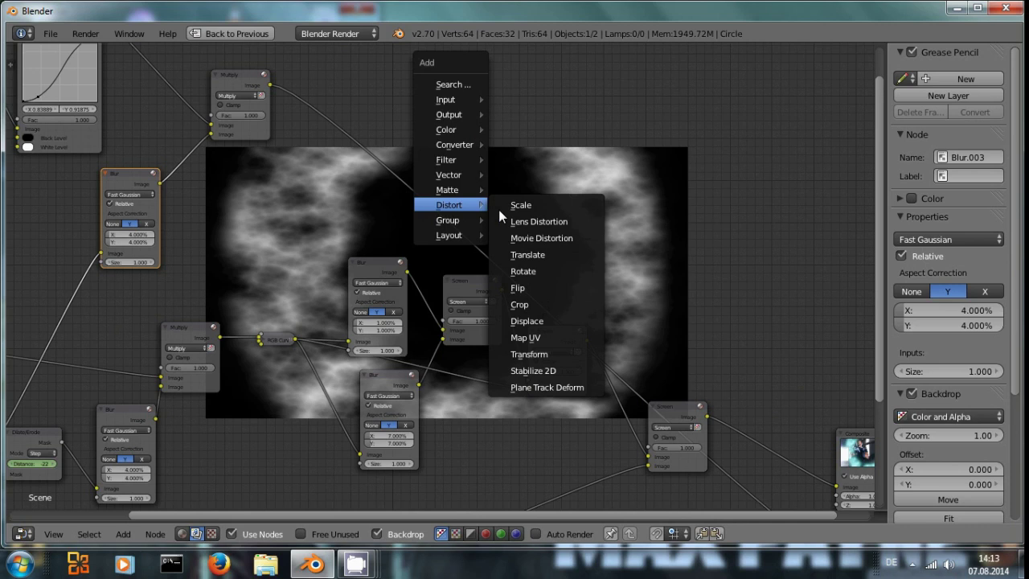
{"action": "left_click", "coordinate": [530, 321]}
{"action": "left_click", "coordinate": [471, 133]}
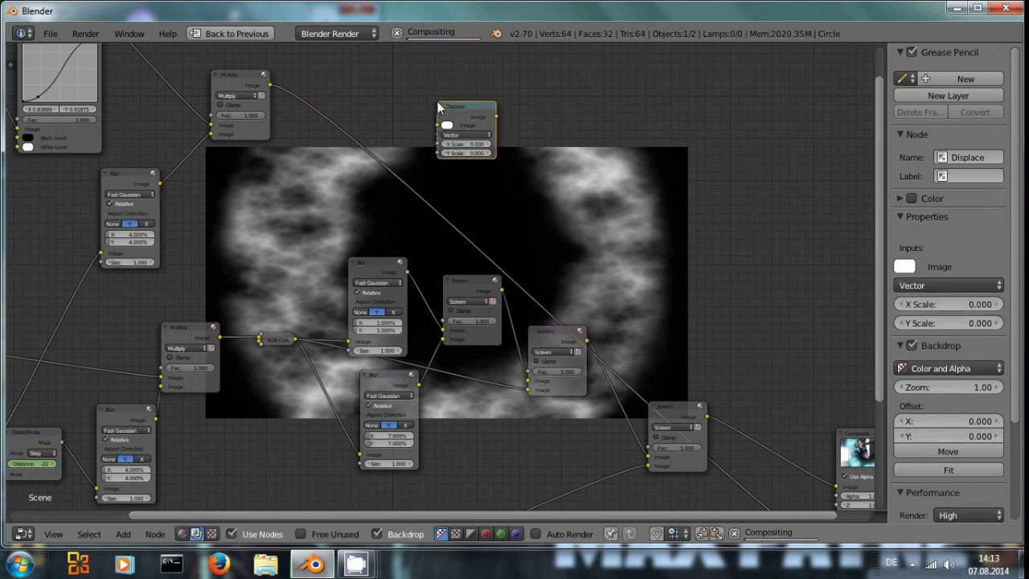
{"action": "left_click", "coordinate": [262, 99]}
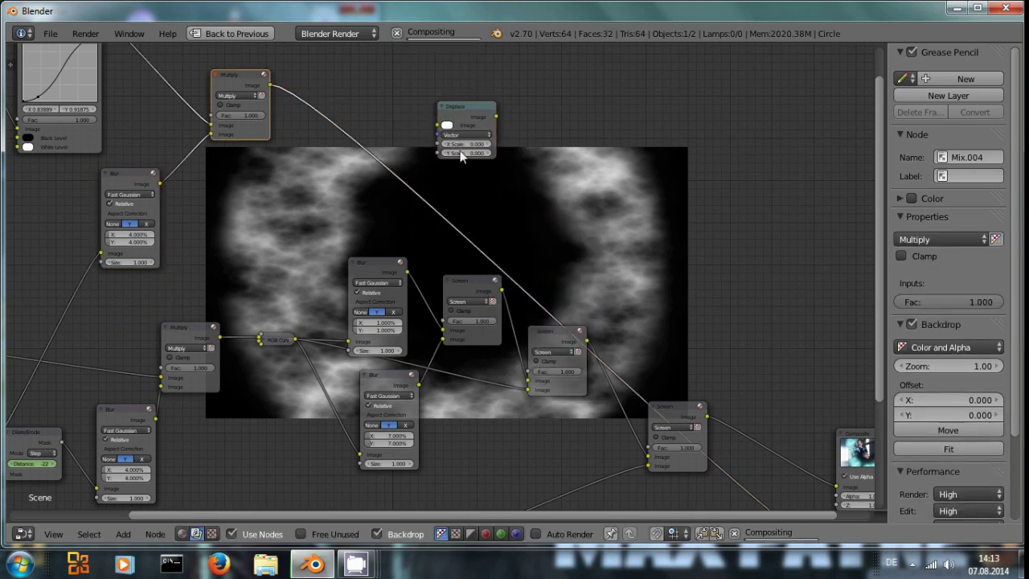
{"action": "left_click_drag", "start_coordinate": [269, 85], "coordinate": [439, 127]}
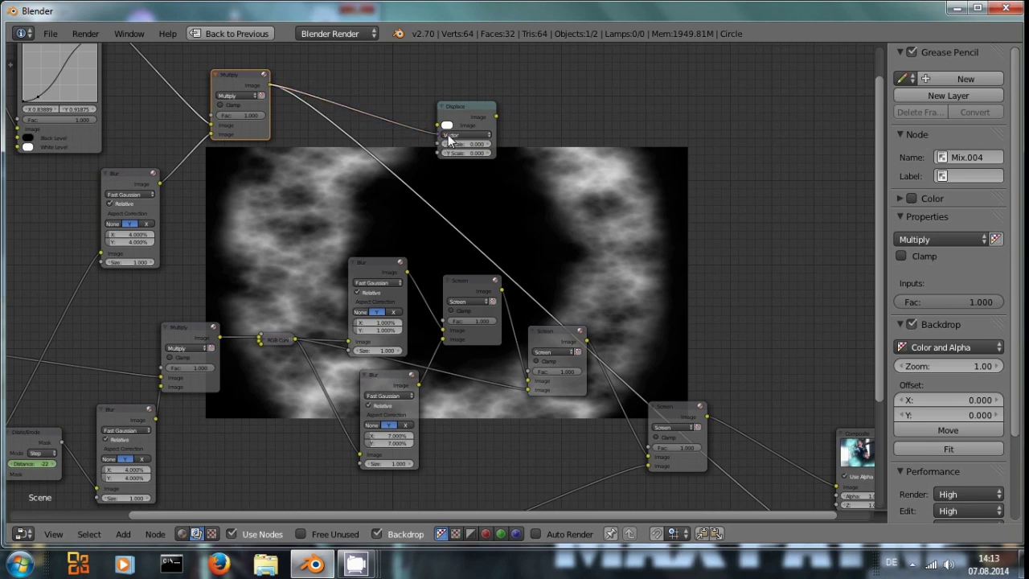
Step: Feed the live-action footage branch into the Displace node's Image input and preview the Displace output in the backdrop
{"action": "scroll", "coordinate": [528, 225], "scroll_direction": "down", "scroll_amount": 3}
{"action": "scroll", "coordinate": [586, 253], "scroll_direction": "right", "scroll_amount": 2, "text": "ctrl"}
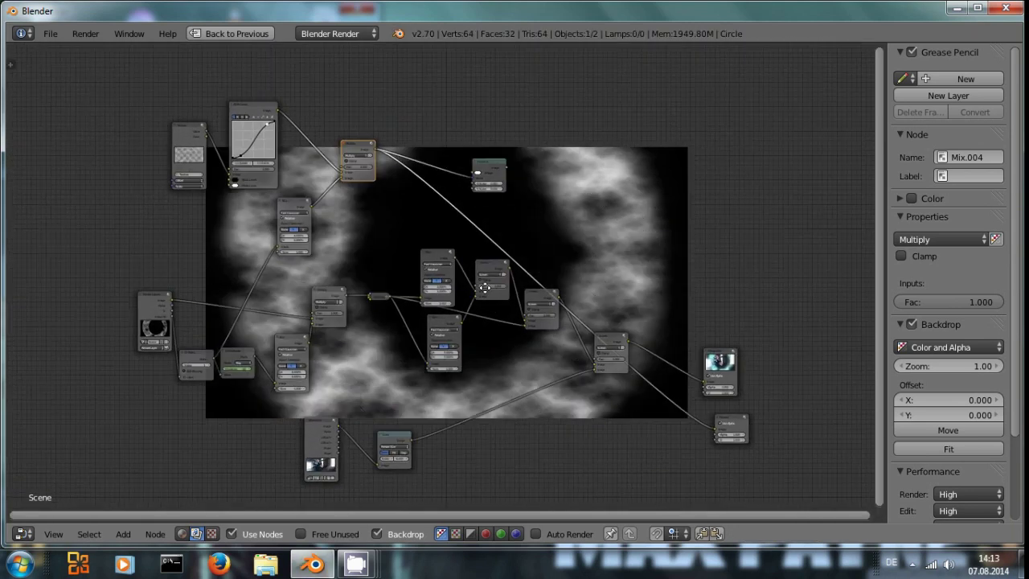
{"action": "left_click_drag", "start_coordinate": [406, 452], "coordinate": [470, 185]}
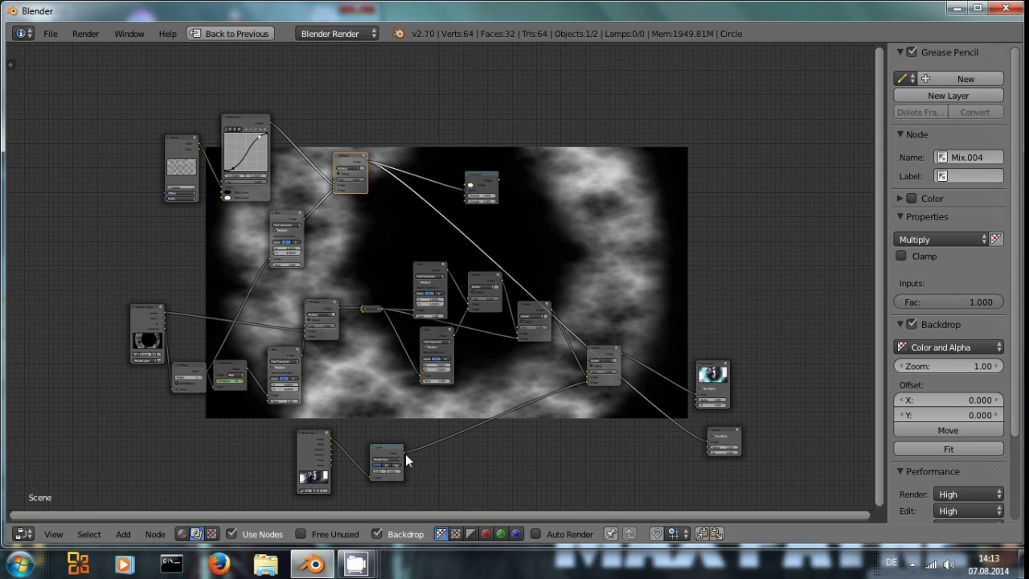
{"action": "left_click_drag", "start_coordinate": [404, 451], "coordinate": [464, 184]}
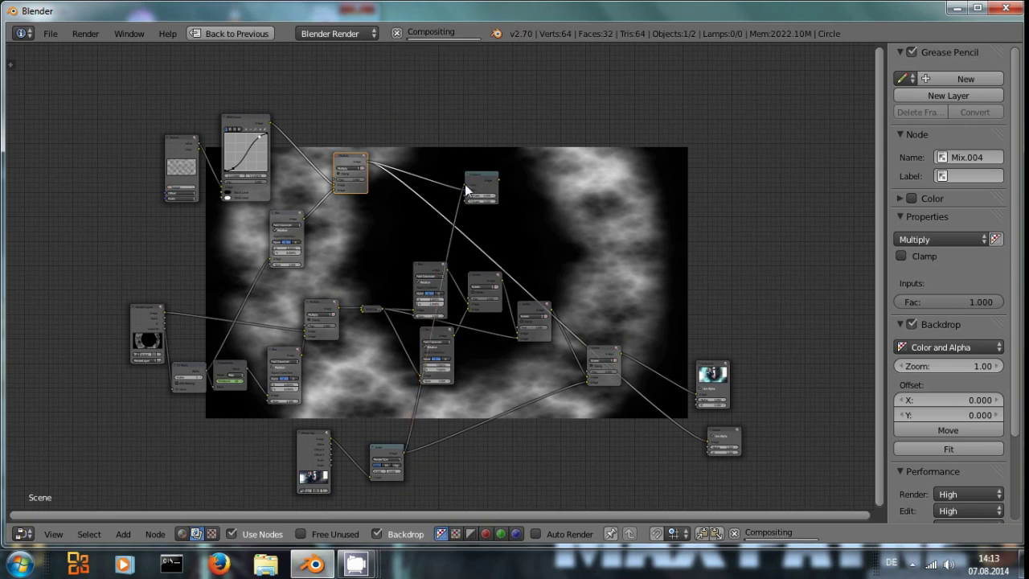
{"action": "left_click", "coordinate": [482, 178], "text": "ctrl+shift"}
{"action": "middle_click_drag", "start_coordinate": [520, 220], "coordinate": [405, 319]}
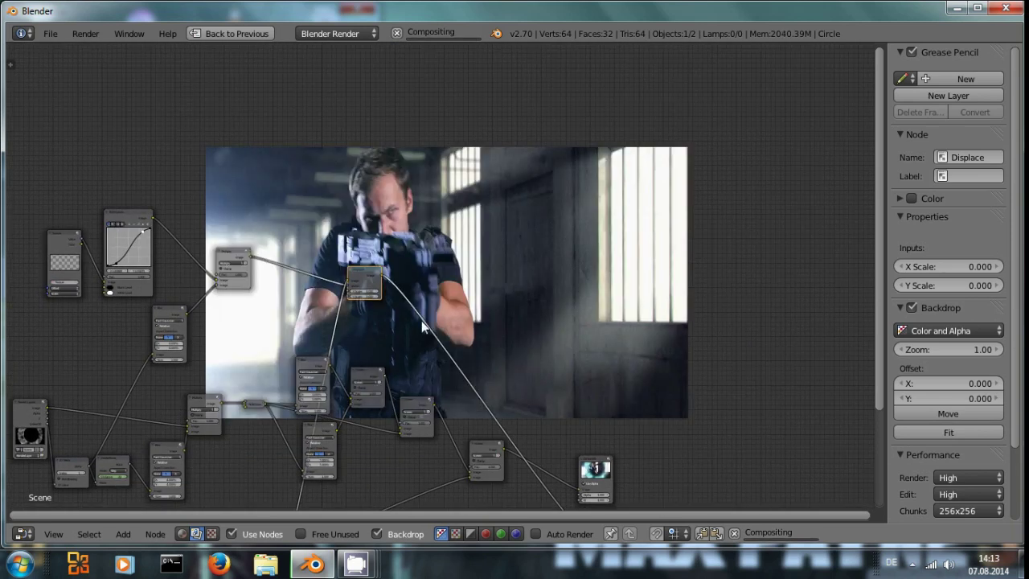
Step: Set the Displace node's X Scale and Y Scale to 20
{"action": "scroll", "coordinate": [420, 322], "scroll_direction": "up", "scroll_amount": 3}
{"action": "scroll", "coordinate": [417, 322], "scroll_direction": "up", "scroll_amount": 4}
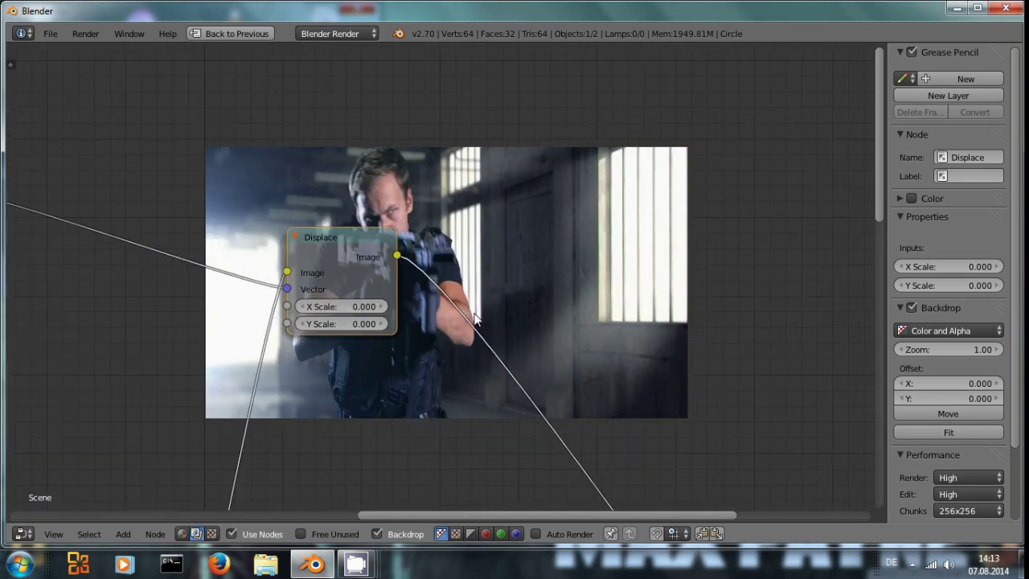
{"action": "left_click", "coordinate": [338, 307]}
{"action": "type", "text": "2"}
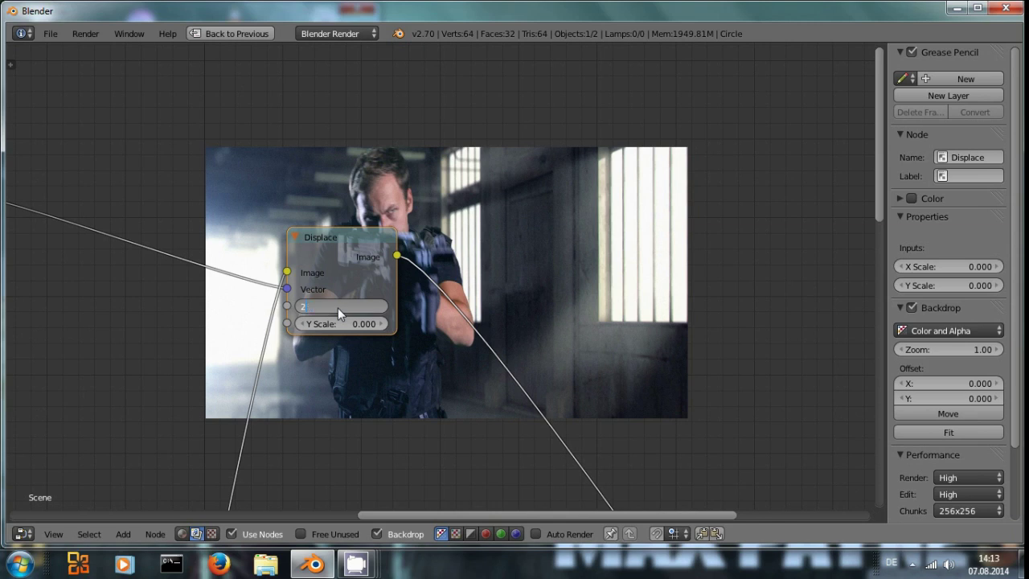
{"action": "type", "text": "0"}
{"action": "key", "text": "Return"}
{"action": "left_click", "coordinate": [345, 325]}
{"action": "type", "text": "20"}
{"action": "key", "text": "Return"}
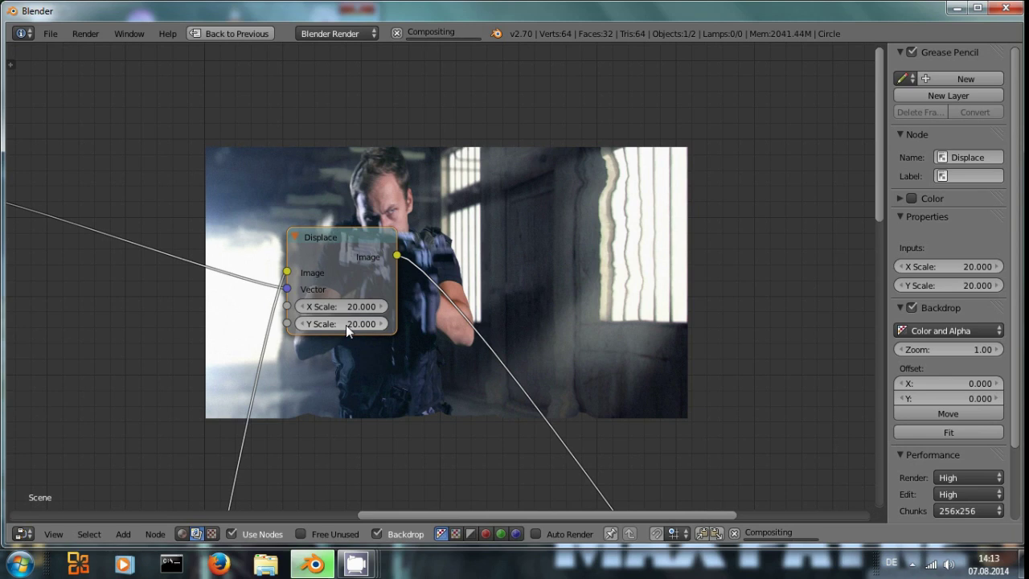
Step: Set the Displace node's X Scale and Y Scale to 30
{"action": "middle_click_drag", "start_coordinate": [428, 402], "coordinate": [355, 432]}
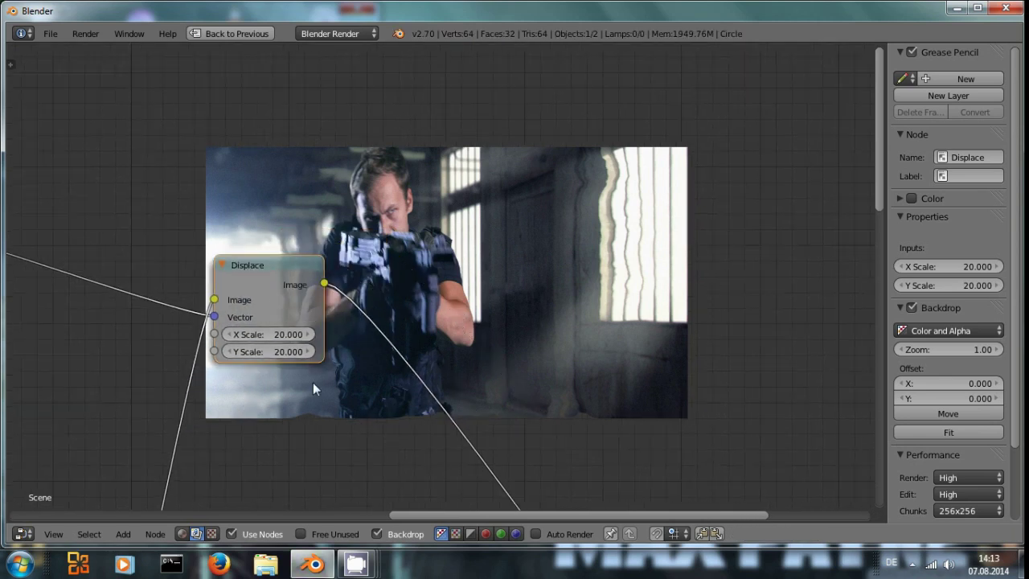
{"action": "left_click", "coordinate": [277, 336]}
{"action": "type", "text": "30"}
{"action": "key", "text": "Return"}
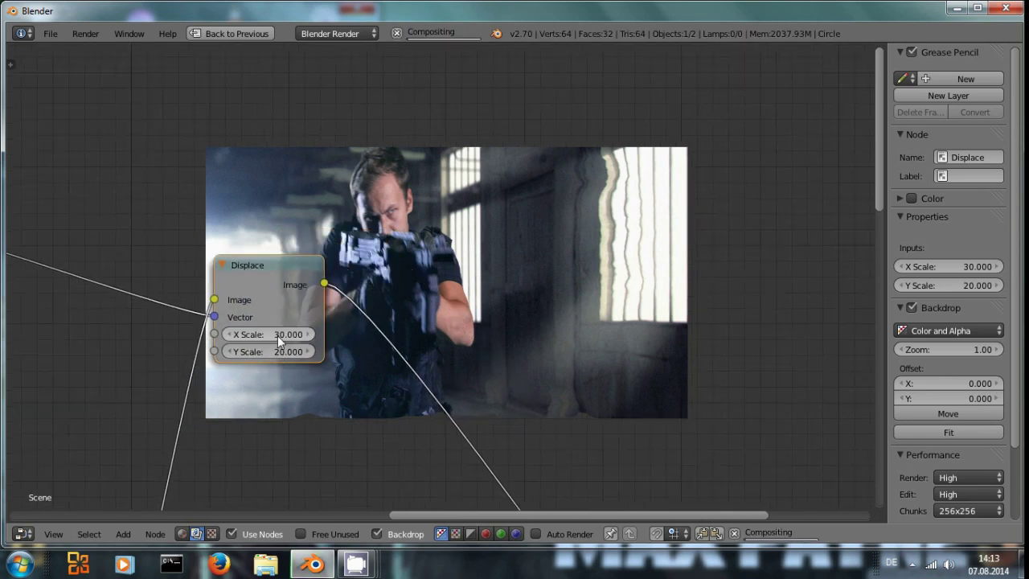
{"action": "left_click", "coordinate": [277, 351]}
{"action": "type", "text": "3"}
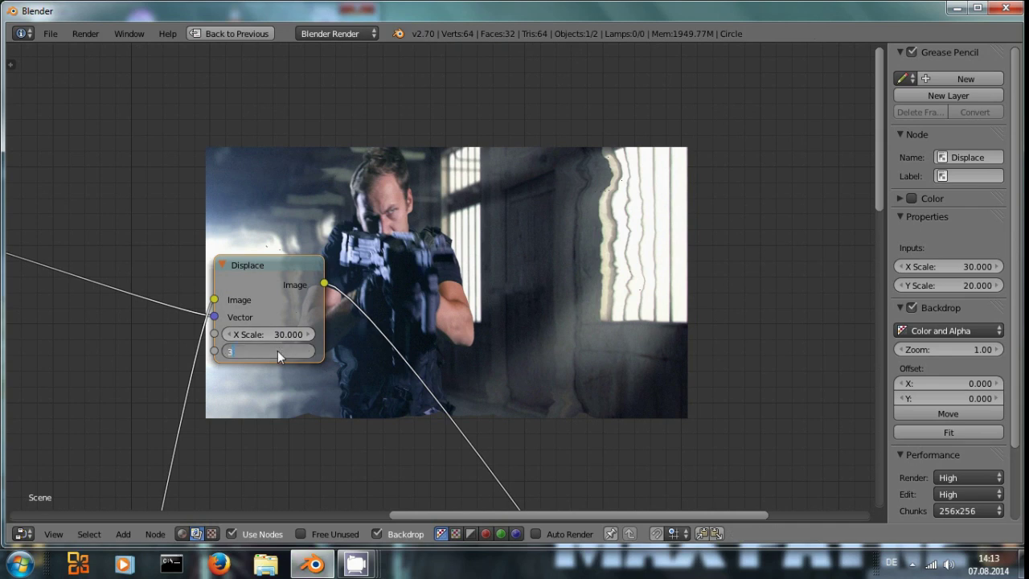
{"action": "type", "text": "0"}
{"action": "key", "text": "Return"}
Step: Switch the backdrop channel display to Color, without alpha
{"action": "middle_click_drag", "start_coordinate": [429, 354], "coordinate": [457, 269]}
{"action": "left_click", "coordinate": [454, 533]}
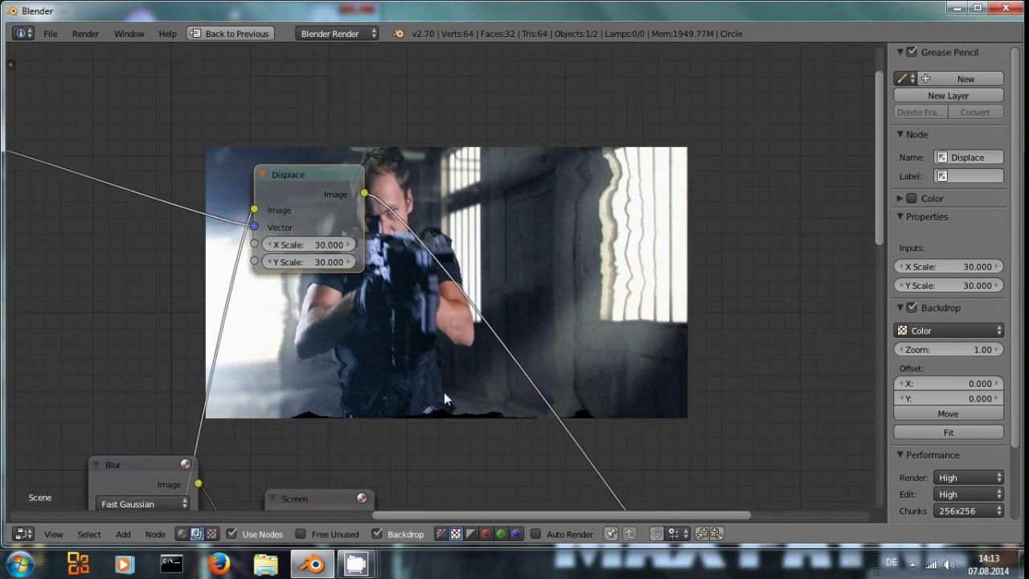
{"action": "middle_click_drag", "start_coordinate": [444, 394], "coordinate": [416, 442]}
{"action": "left_click_drag", "start_coordinate": [274, 245], "coordinate": [279, 283]}
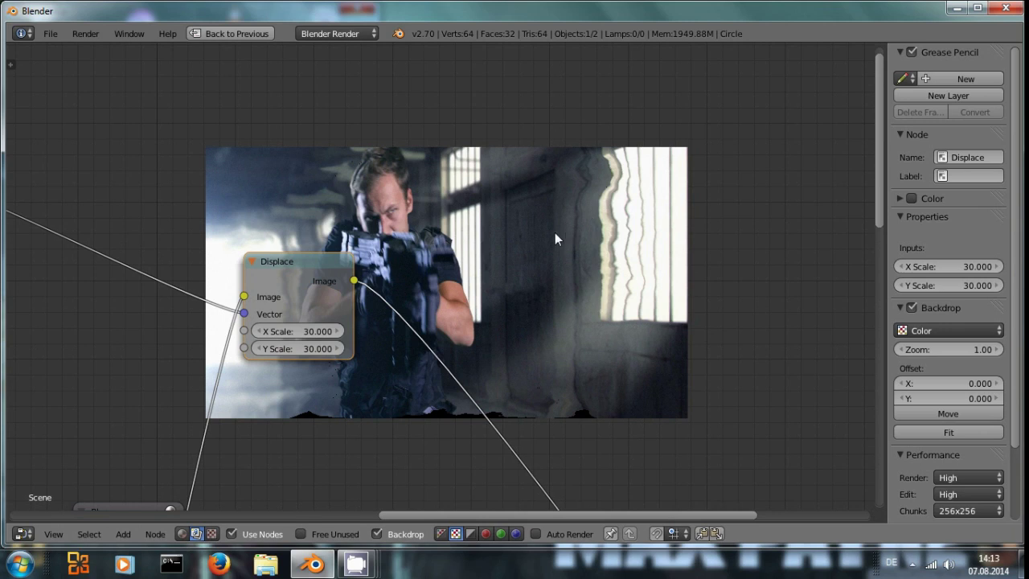
Step: Move the Displace node to the end of the tree, feeding its Image input from the final Screen node instead of the footage
{"action": "middle_click_drag", "start_coordinate": [540, 242], "coordinate": [426, 118]}
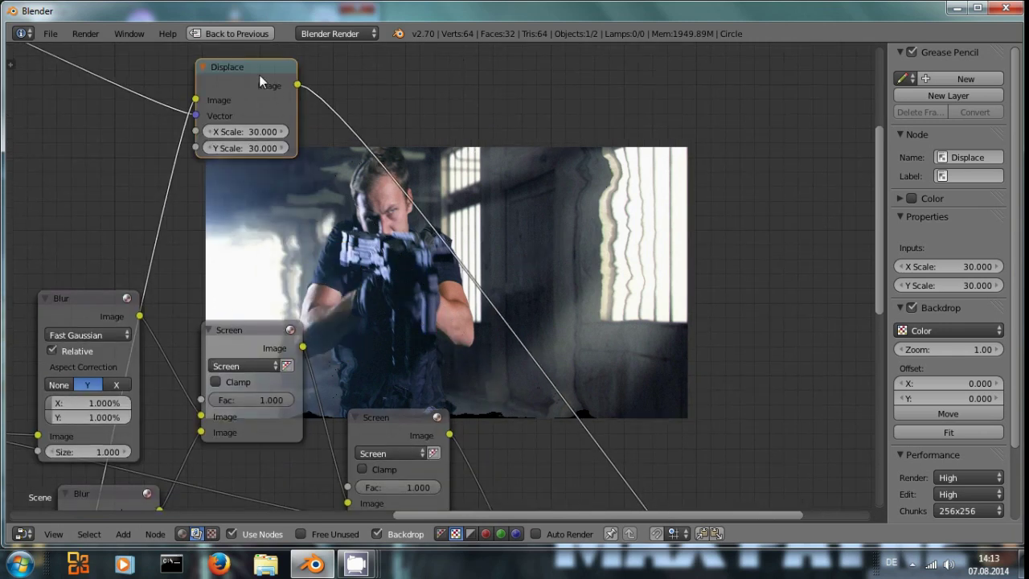
{"action": "left_click_drag", "start_coordinate": [259, 75], "coordinate": [337, 97]}
{"action": "right_click_drag", "start_coordinate": [295, 225], "coordinate": [297, 228], "text": "ctrl"}
{"action": "left_click_drag", "start_coordinate": [324, 94], "coordinate": [809, 405]}
{"action": "middle_click_drag", "start_coordinate": [557, 395], "coordinate": [388, 59]}
{"action": "middle_click_drag", "start_coordinate": [508, 237], "coordinate": [243, 260]}
{"action": "left_click_drag", "start_coordinate": [362, 117], "coordinate": [346, 198]}
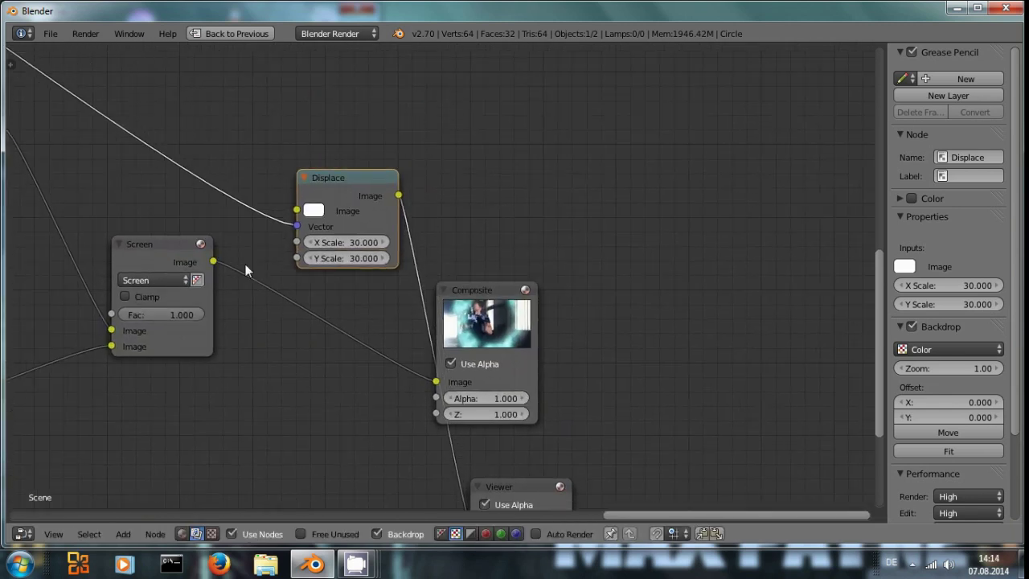
{"action": "left_click_drag", "start_coordinate": [214, 261], "coordinate": [280, 275]}
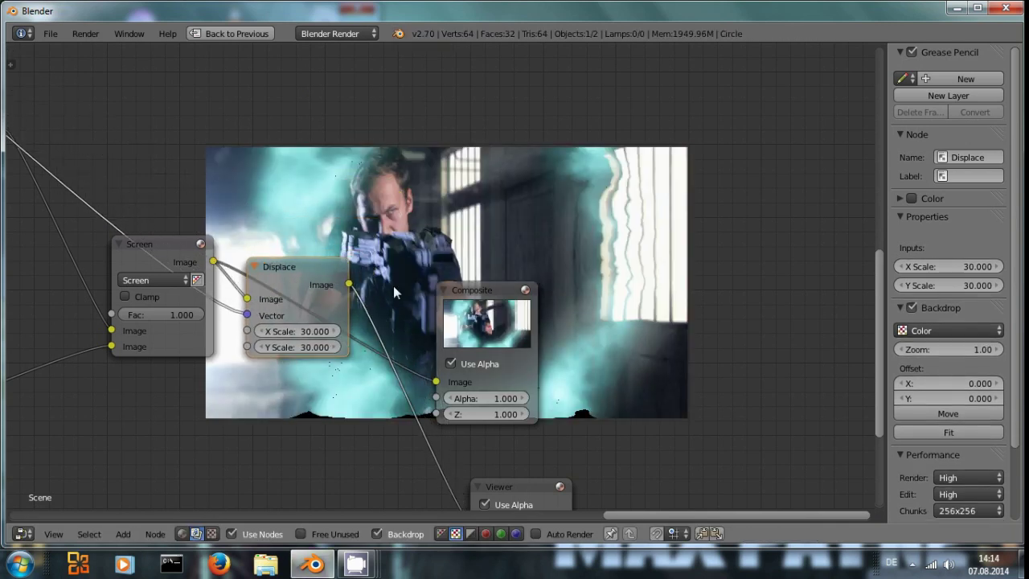
Step: Move the Composite and Viewer nodes farther away from the Displace node to make room after it
{"action": "left_click", "coordinate": [473, 318]}
{"action": "left_click_drag", "start_coordinate": [473, 318], "coordinate": [707, 237]}
{"action": "left_click_drag", "start_coordinate": [521, 486], "coordinate": [750, 378]}
{"action": "middle_click_drag", "start_coordinate": [621, 370], "coordinate": [486, 435]}
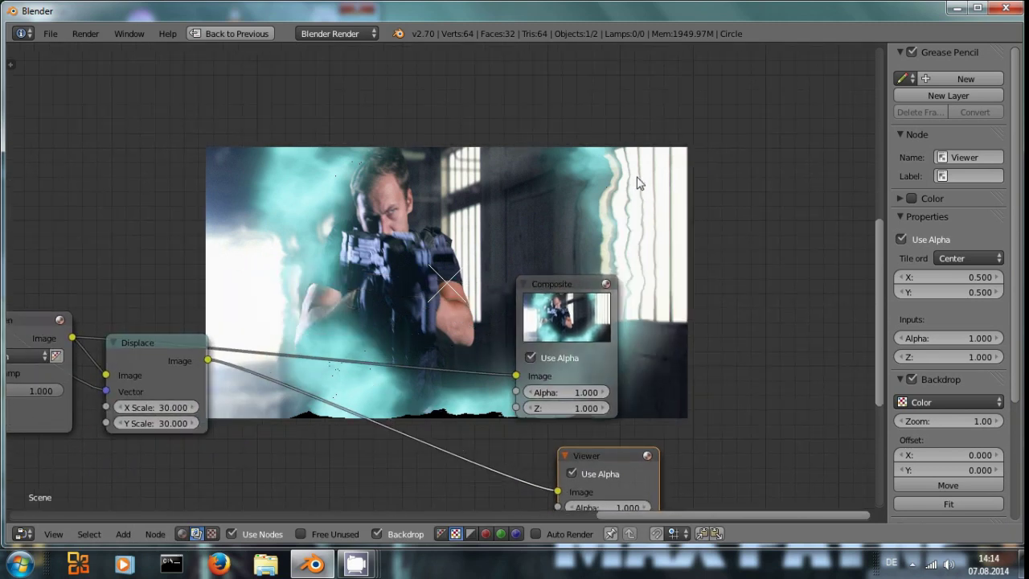
{"action": "mouse_move", "coordinate": [634, 230]}
{"action": "middle_mouse_down"}
{"action": "mouse_move", "coordinate": [586, 239]}
{"action": "mouse_move", "coordinate": [619, 222]}
{"action": "middle_mouse_up"}
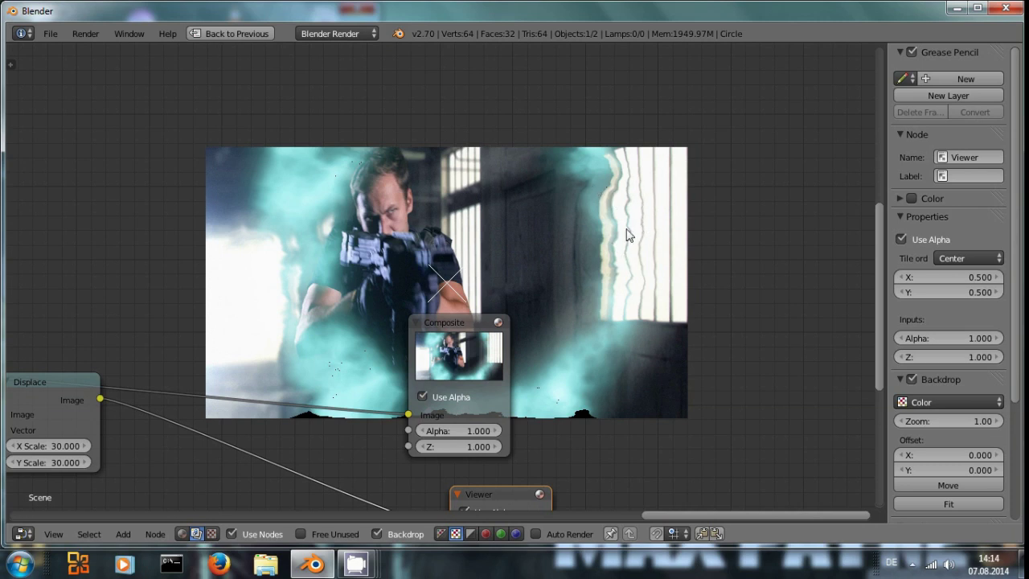
{"action": "middle_click_drag", "start_coordinate": [602, 441], "coordinate": [693, 229]}
{"action": "left_click_drag", "start_coordinate": [606, 218], "coordinate": [690, 184]}
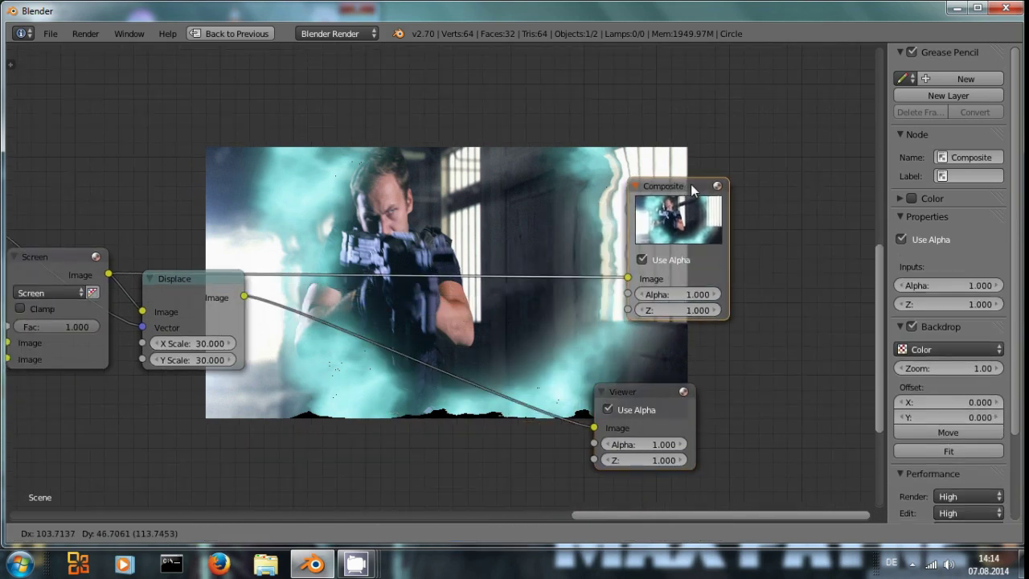
{"action": "left_click_drag", "start_coordinate": [642, 393], "coordinate": [703, 377]}
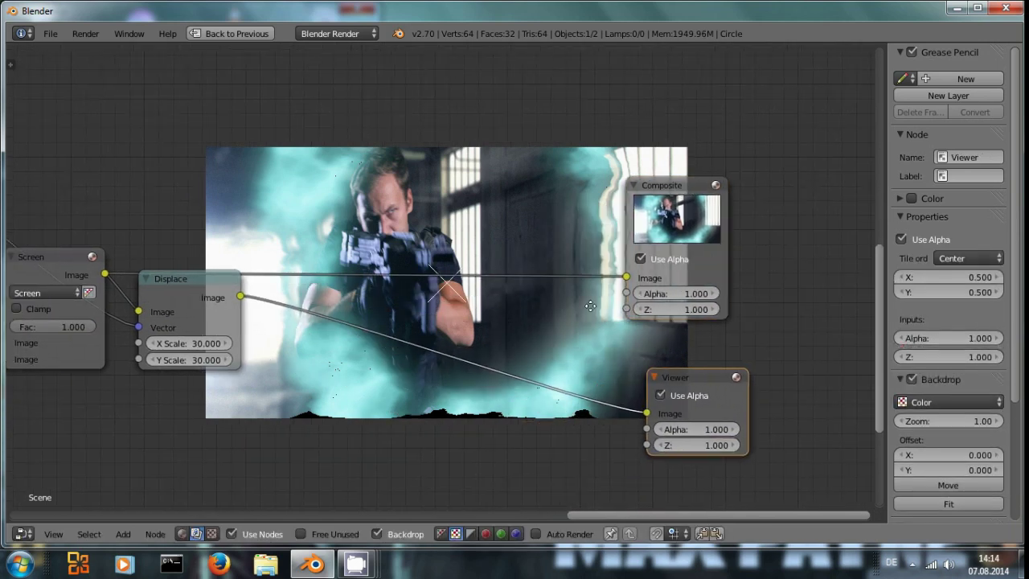
{"action": "middle_click_drag", "start_coordinate": [482, 497], "coordinate": [450, 395]}
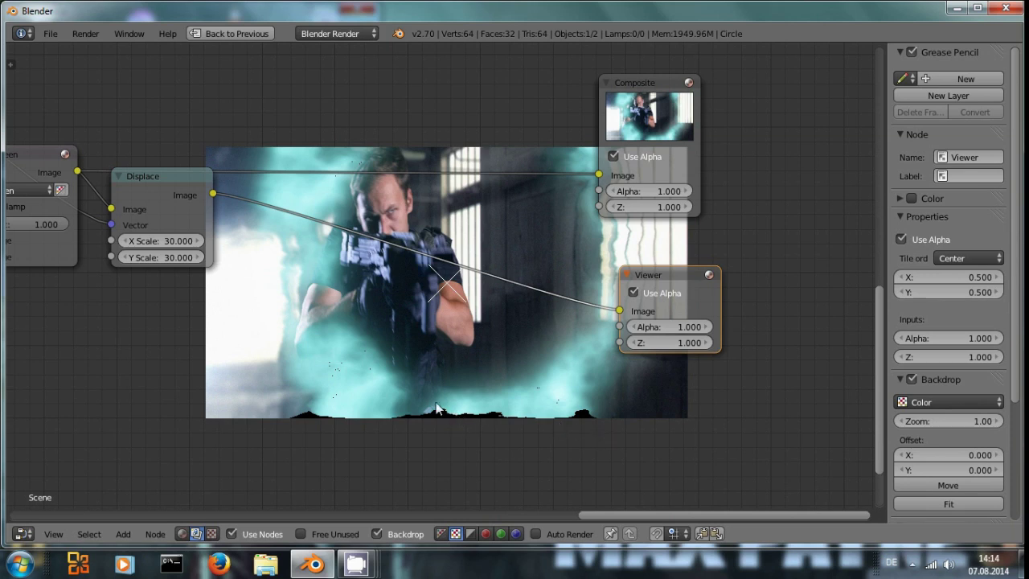
{"action": "scroll", "coordinate": [474, 406], "scroll_direction": "down", "scroll_amount": 1}
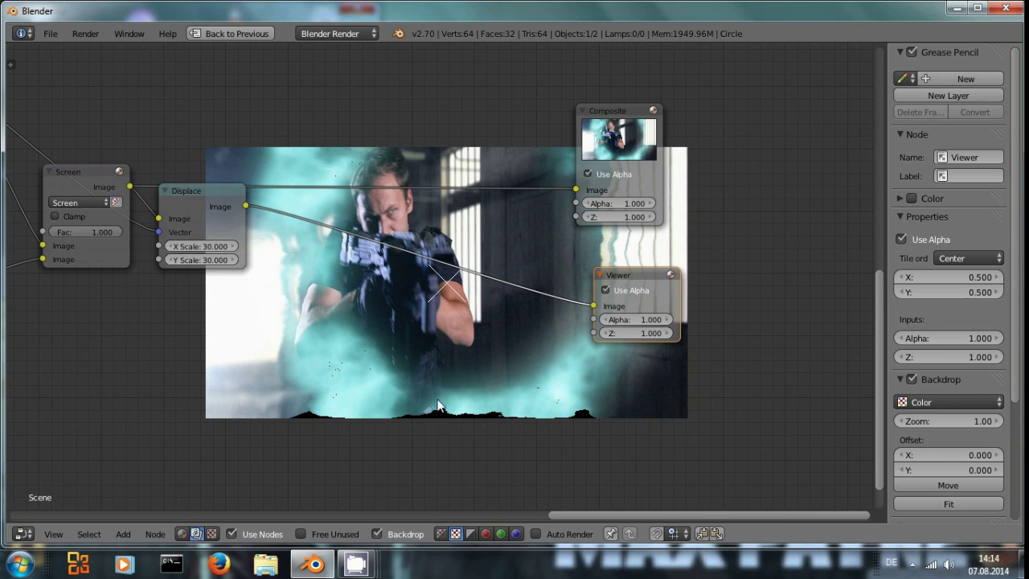
Step: Move the Displace node farther from the Screen node and insert an Alpha Over node between Displace and Viewer
{"action": "middle_click_drag", "start_coordinate": [417, 379], "coordinate": [422, 410]}
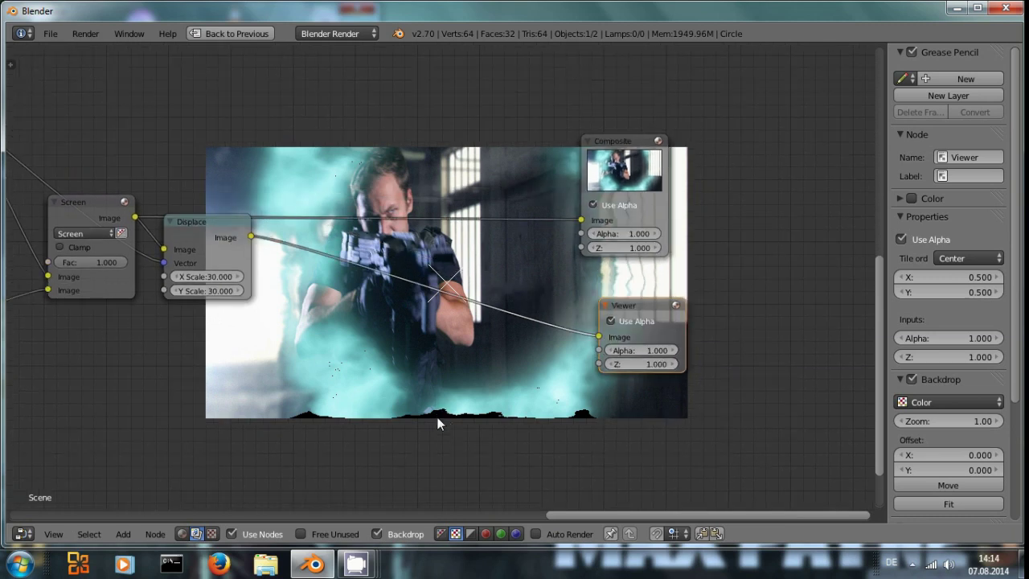
{"action": "middle_click_drag", "start_coordinate": [493, 425], "coordinate": [509, 462]}
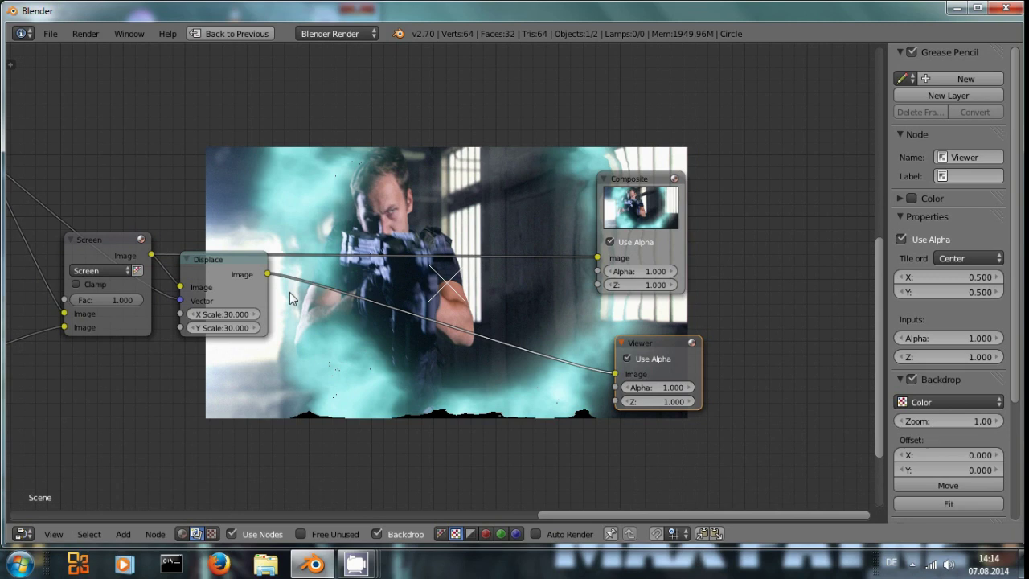
{"action": "left_click_drag", "start_coordinate": [201, 259], "coordinate": [253, 231]}
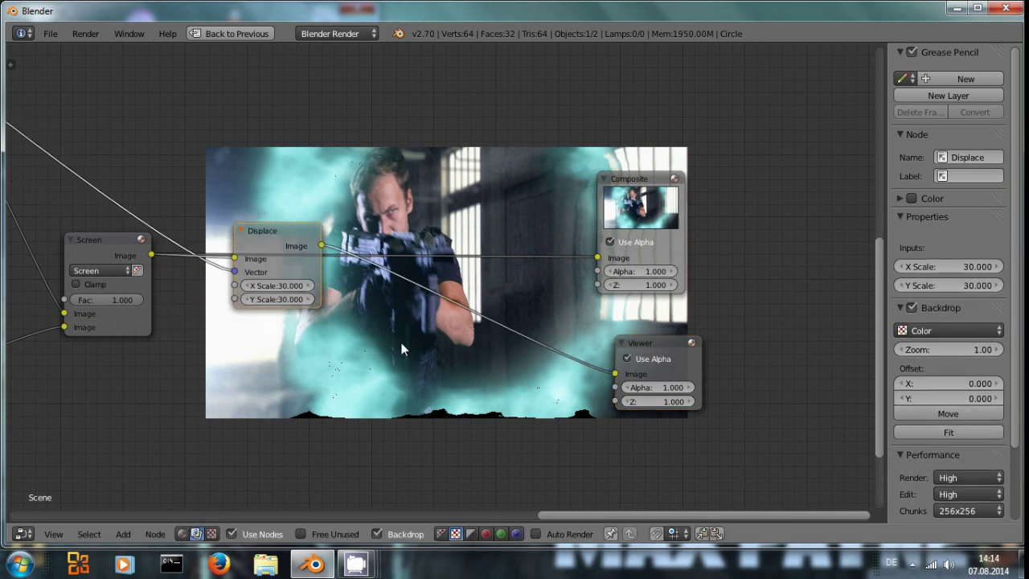
{"action": "key", "text": "shift+a"}
{"action": "mouse_move", "coordinate": [378, 268]}
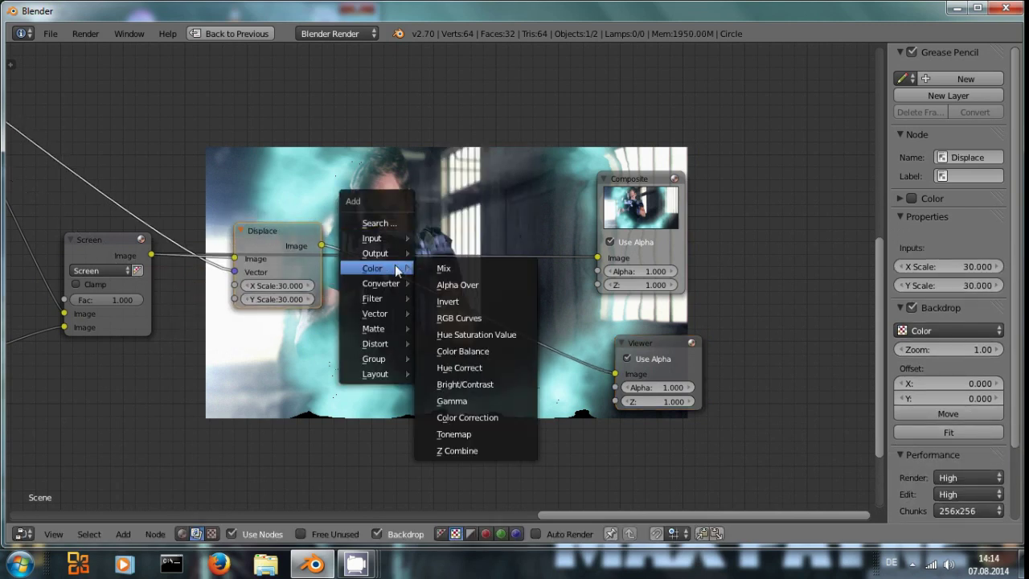
{"action": "left_click", "coordinate": [446, 285]}
{"action": "left_click", "coordinate": [415, 278]}
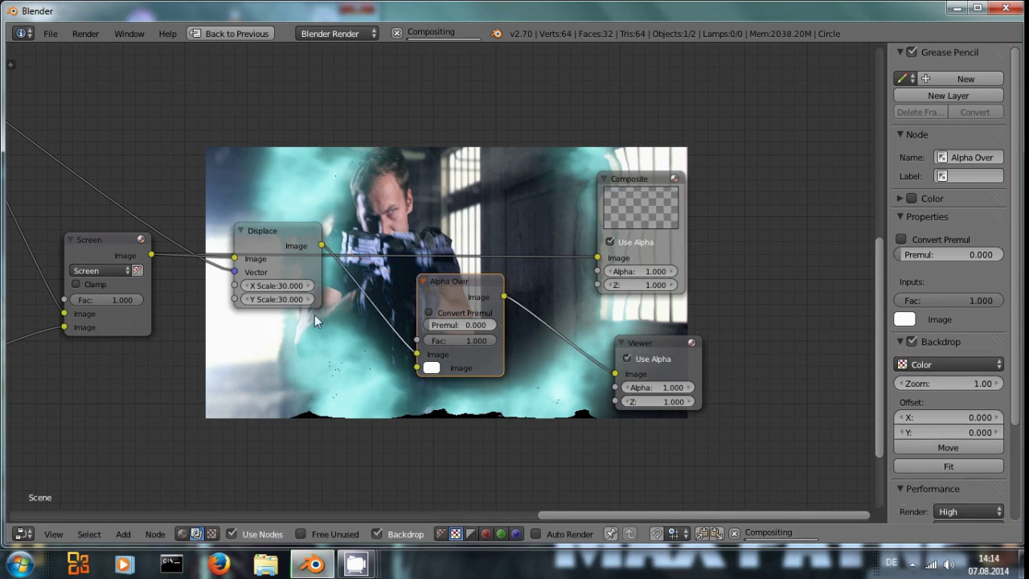
Step: Connect the Screen node's output to Alpha Over's second Image input and compare the Screen and Alpha Over results in the backdrop
{"action": "left_click_drag", "start_coordinate": [151, 256], "coordinate": [417, 368]}
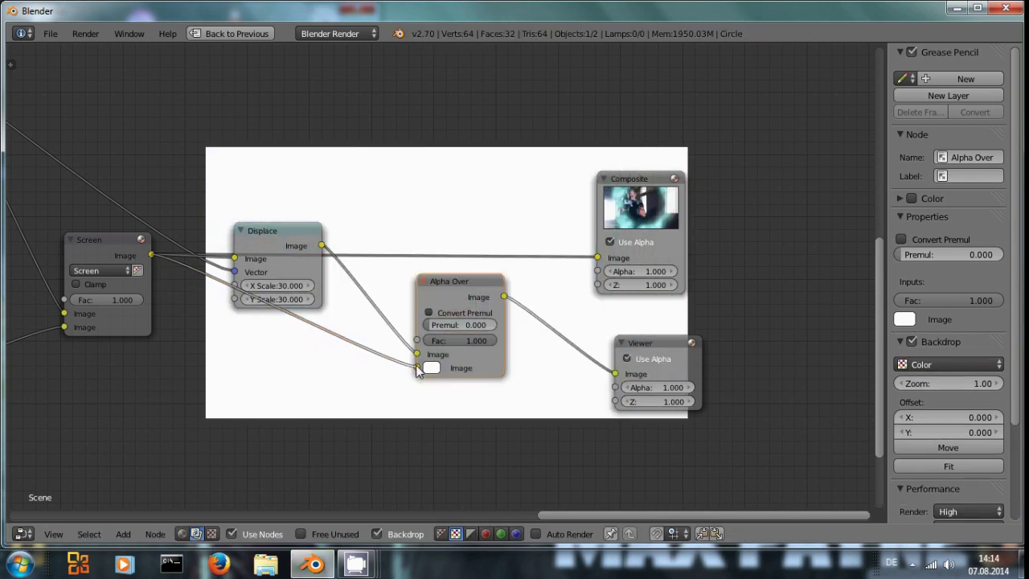
{"action": "middle_click_drag", "start_coordinate": [563, 403], "coordinate": [625, 346]}
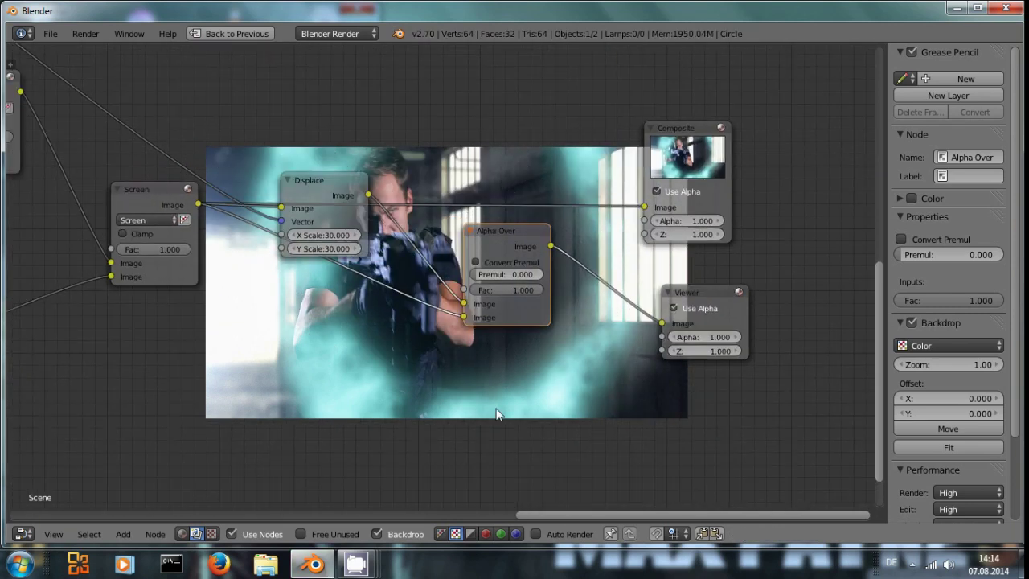
{"action": "left_click", "coordinate": [151, 202]}
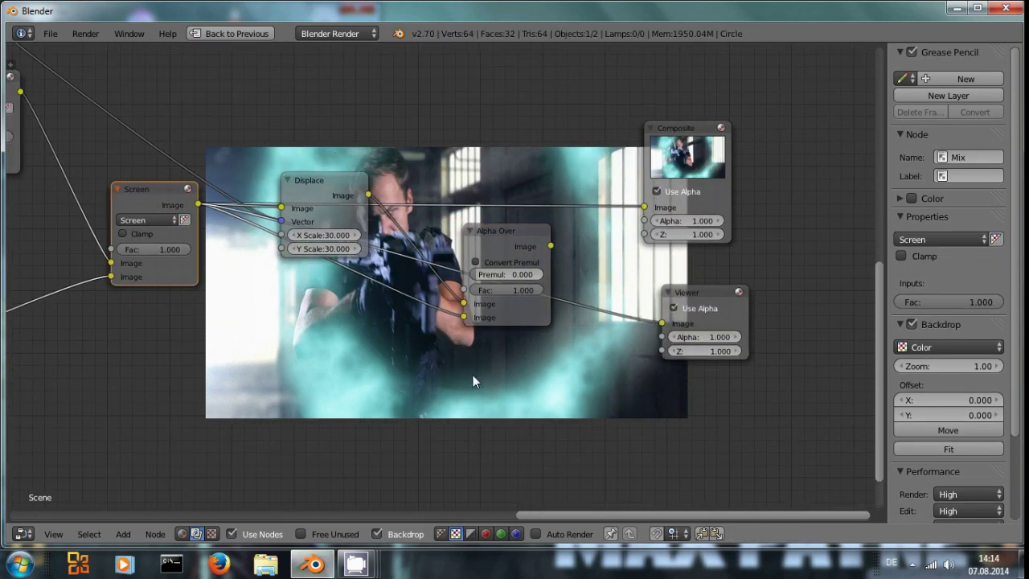
{"action": "left_click", "coordinate": [503, 230]}
Step: Swap the Alpha Over inputs so the Screen output feeds the first Image input and the Displace output feeds the second
{"action": "mouse_move", "coordinate": [523, 416]}
{"action": "middle_mouse_down"}
{"action": "mouse_move", "coordinate": [483, 409]}
{"action": "mouse_move", "coordinate": [512, 417]}
{"action": "middle_mouse_up"}
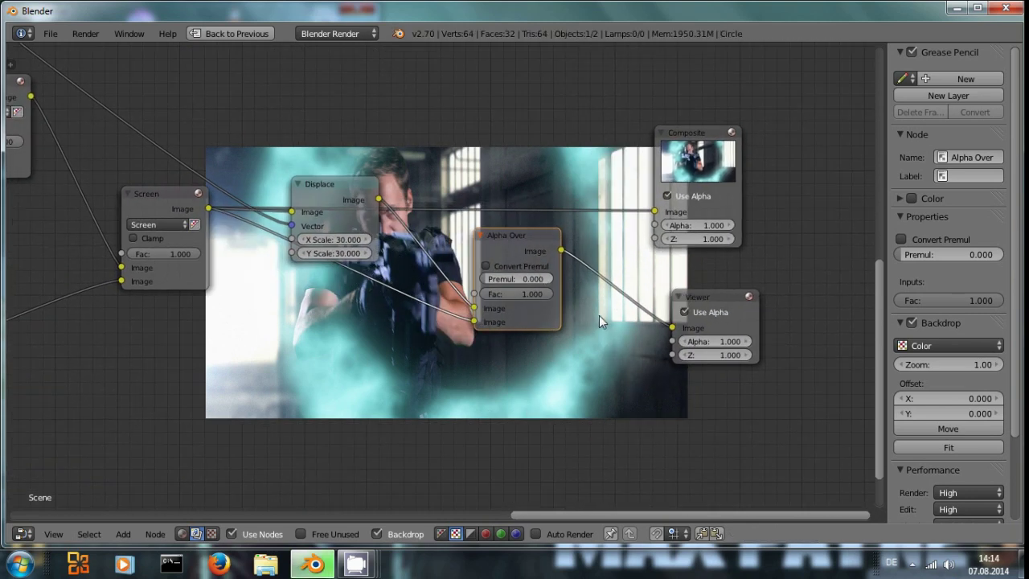
{"action": "left_click_drag", "start_coordinate": [475, 321], "coordinate": [418, 228]}
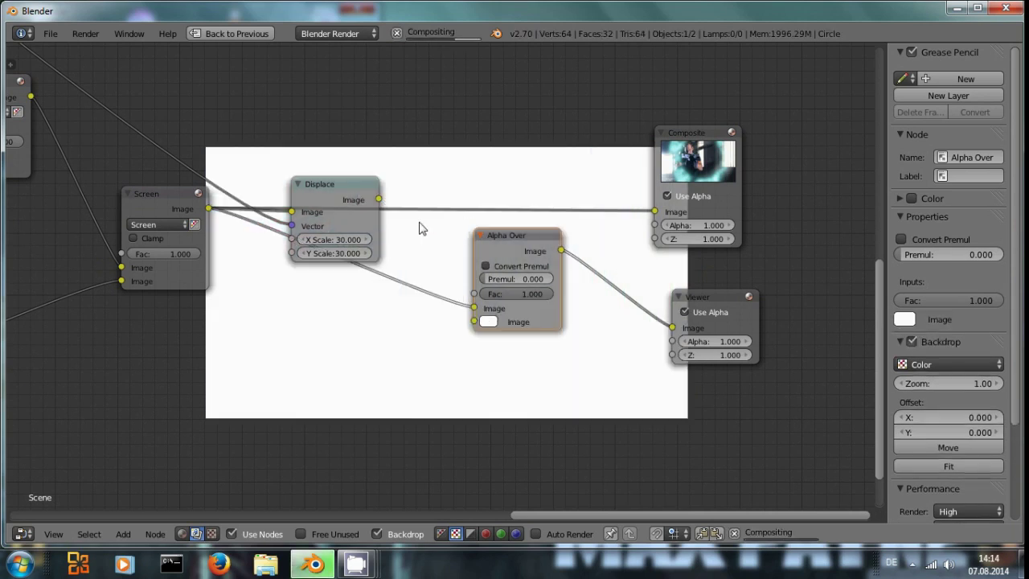
{"action": "left_click_drag", "start_coordinate": [378, 199], "coordinate": [474, 321]}
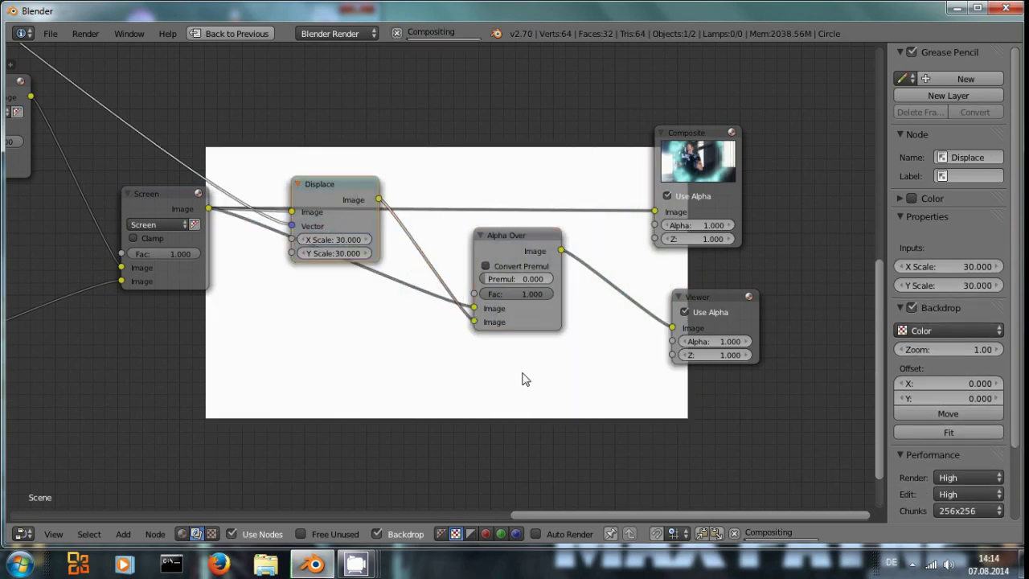
Step: Compare the Displace output with the Alpha Over result in the backdrop, leaving the Viewer linked to Alpha Over
{"action": "middle_click_drag", "start_coordinate": [576, 346], "coordinate": [391, 382]}
{"action": "middle_click_drag", "start_coordinate": [606, 337], "coordinate": [714, 301]}
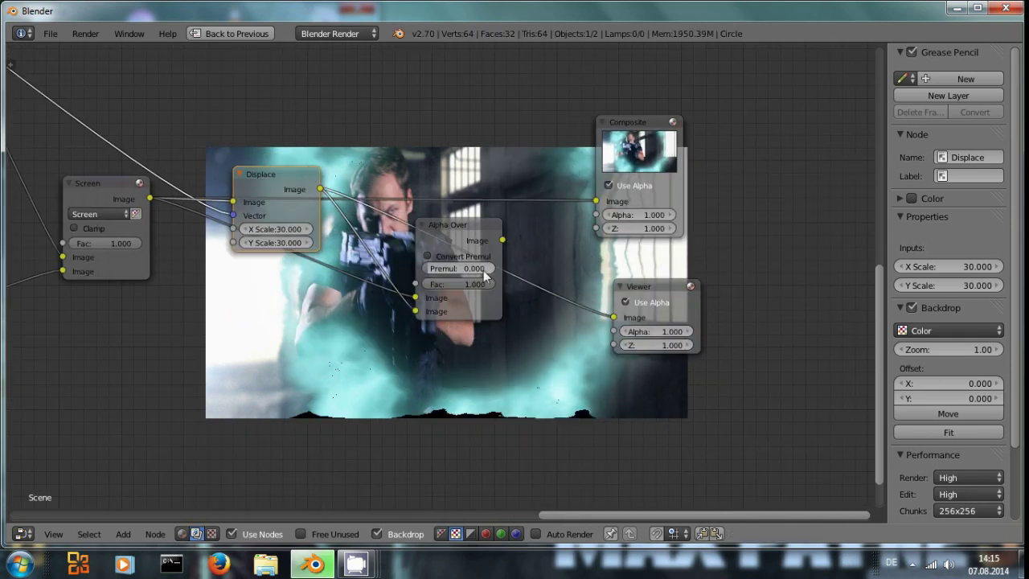
{"action": "left_click", "coordinate": [455, 229]}
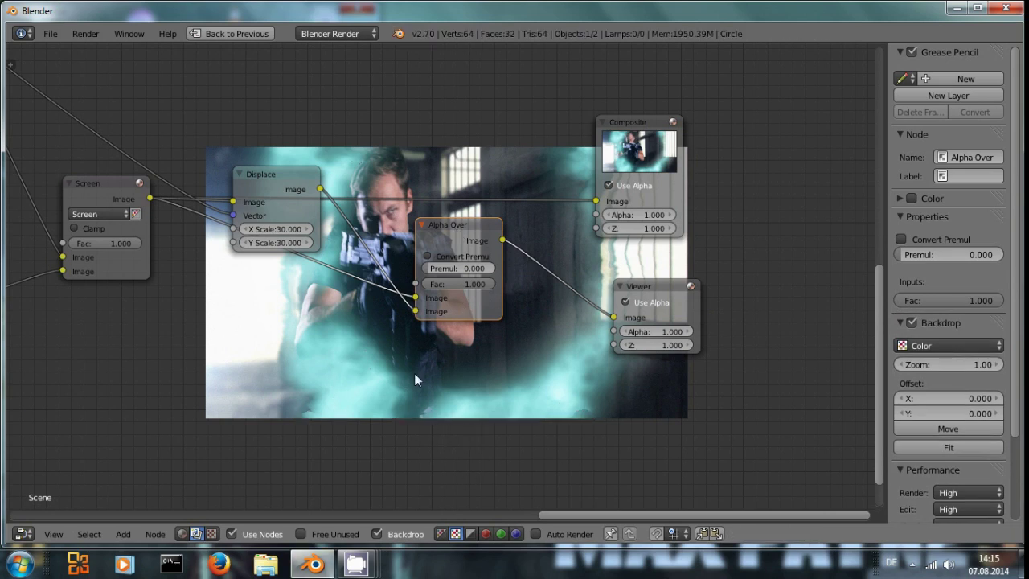
{"action": "left_click", "coordinate": [105, 182]}
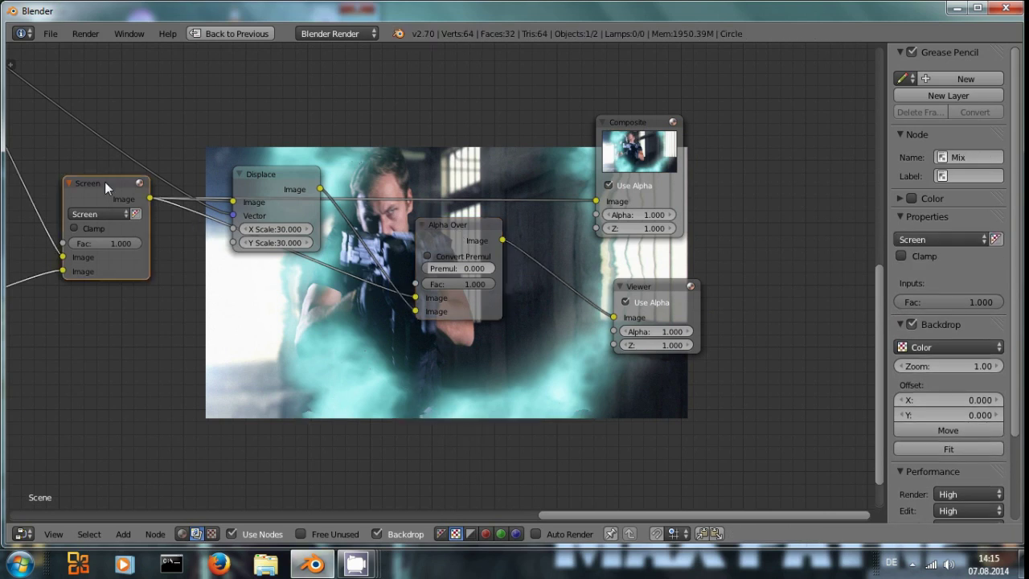
{"action": "middle_click_drag", "start_coordinate": [475, 371], "coordinate": [465, 346]}
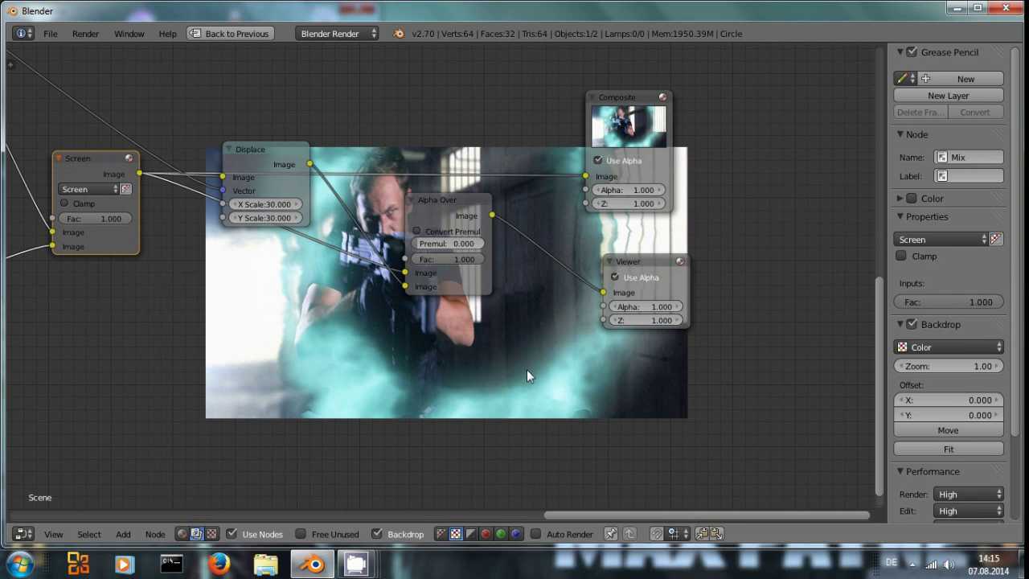
Step: Restore the node editor from its maximized view and switch to the Video Editing screen layout
{"action": "scroll", "coordinate": [526, 370], "scroll_direction": "down", "scroll_amount": 1}
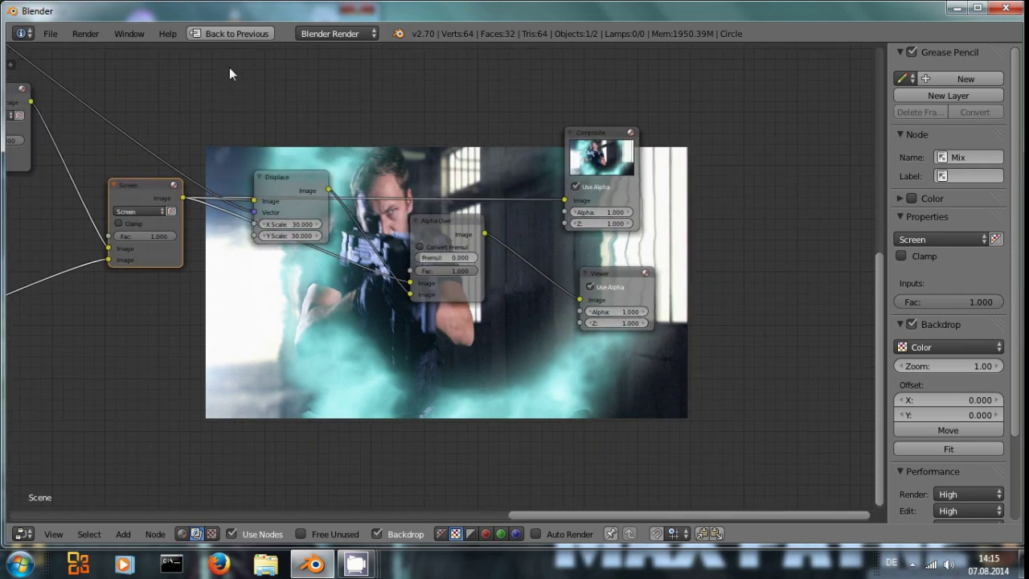
{"action": "key", "text": "ctrl+Up"}
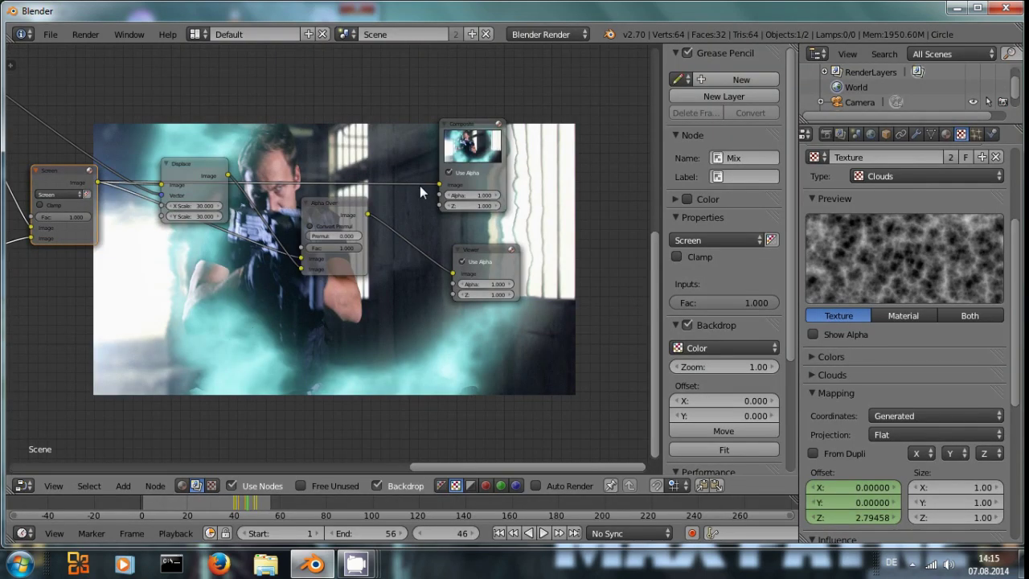
{"action": "left_click", "coordinate": [195, 34]}
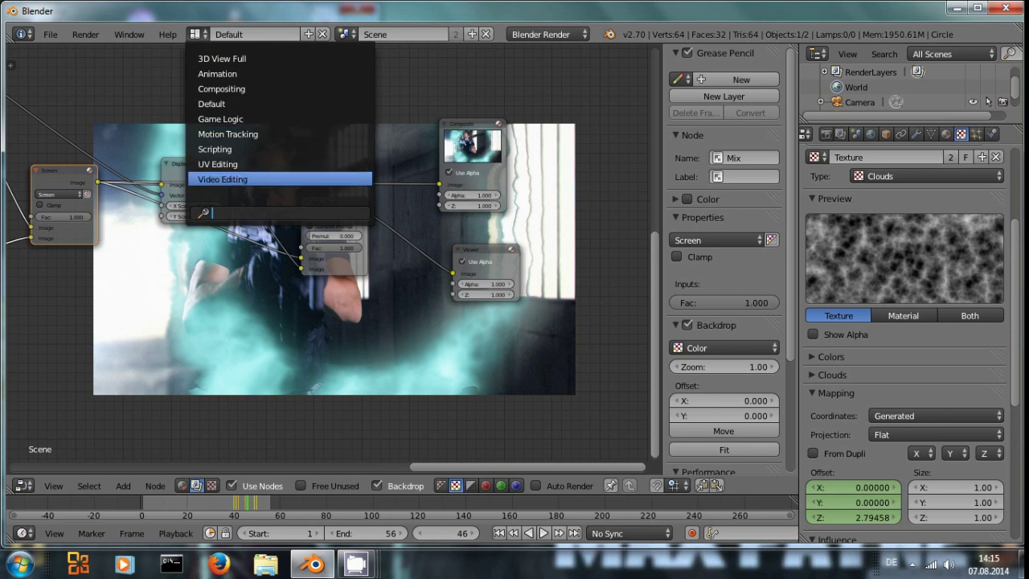
{"action": "key", "text": "Return"}
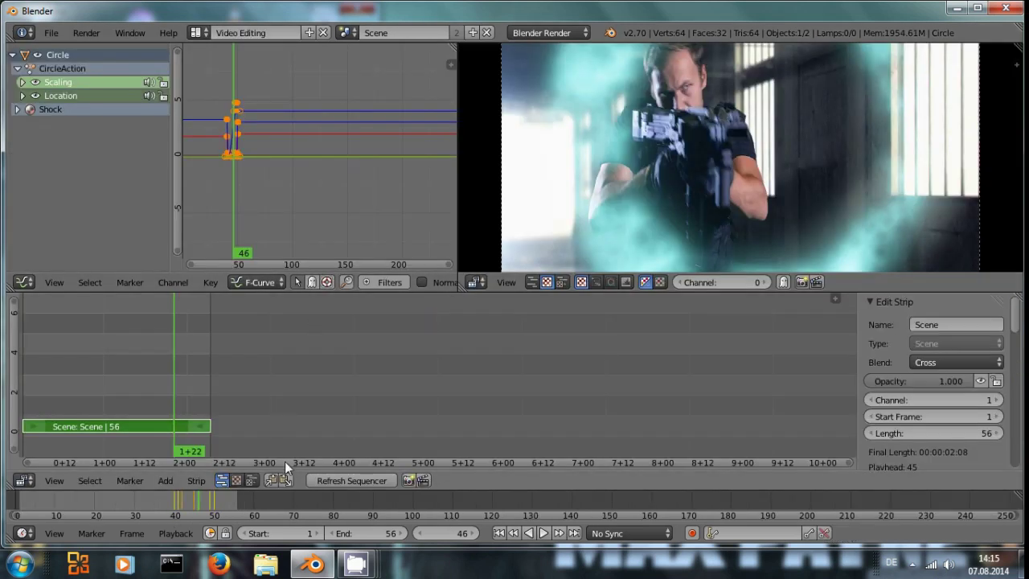
Step: Play back the scene strip from shortly before frame 40 to check the ring effect in motion
{"action": "left_click", "coordinate": [170, 497]}
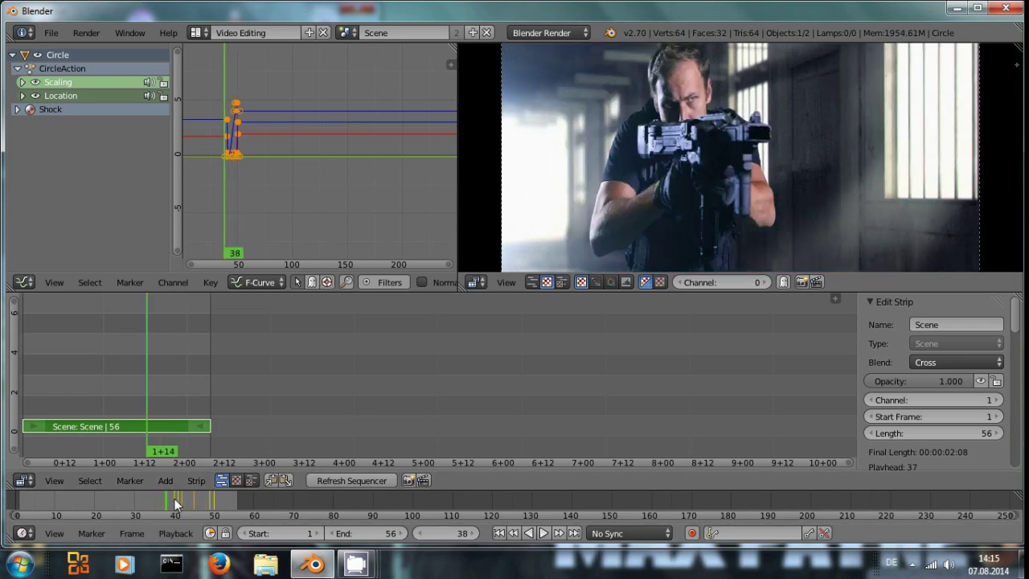
{"action": "left_click", "coordinate": [196, 480]}
{"action": "key", "text": "alt+a"}
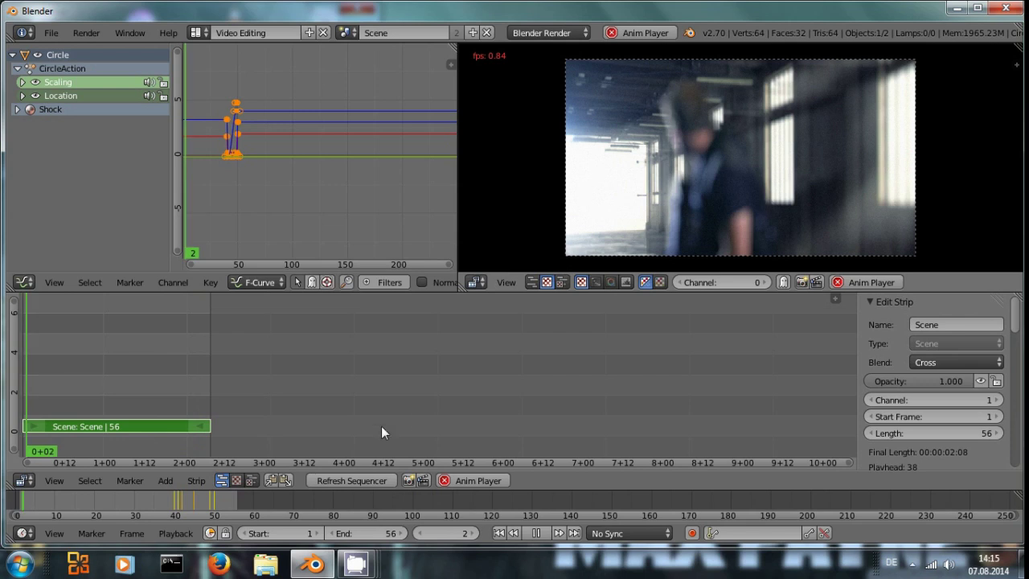
{"action": "key", "text": "alt+a"}
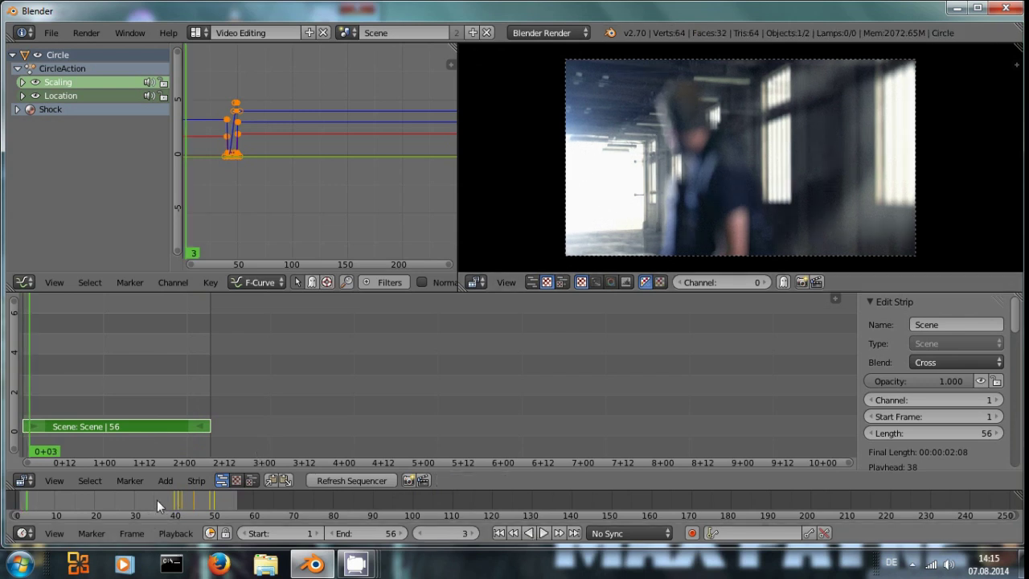
{"action": "left_click", "coordinate": [158, 500]}
{"action": "key", "text": "alt+a"}
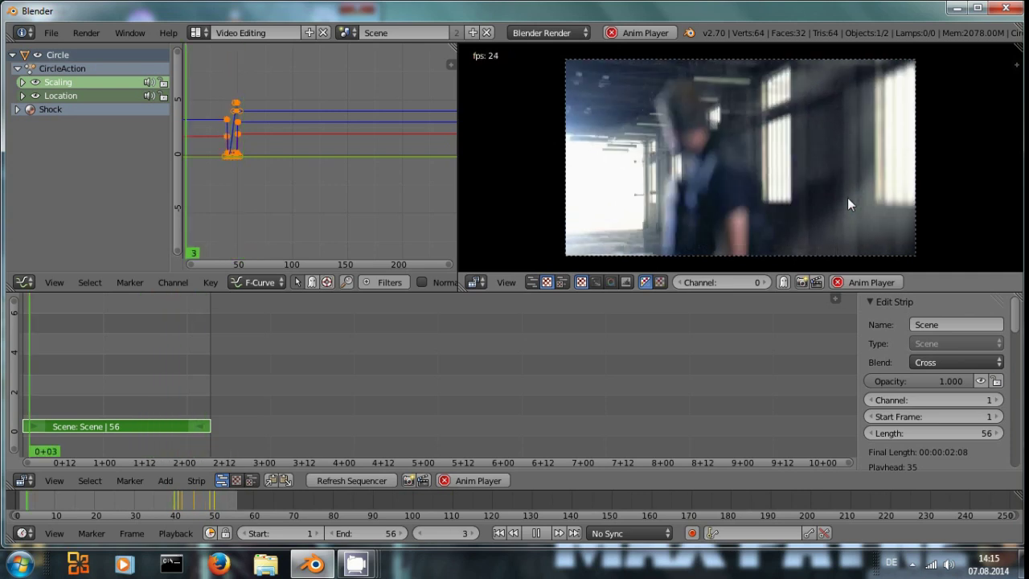
{"action": "left_click", "coordinate": [162, 497]}
{"action": "key", "text": "alt+a"}
{"action": "key", "text": "alt+a"}
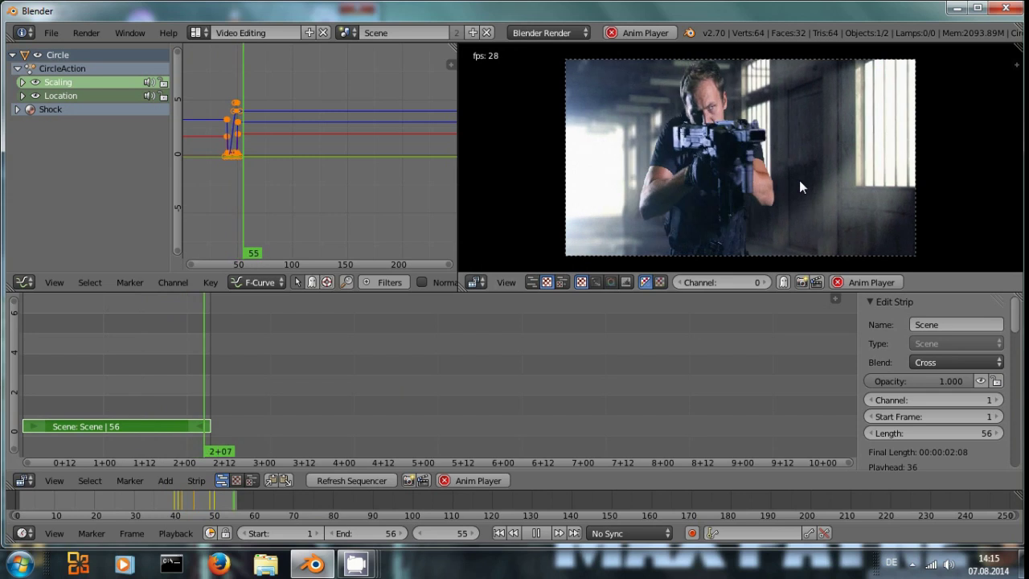
{"action": "key", "text": "alt+a"}
Step: Step through frames 42 to 48 to examine the displacement, and refresh the sequencer preview at frame 47
{"action": "left_click", "coordinate": [182, 502]}
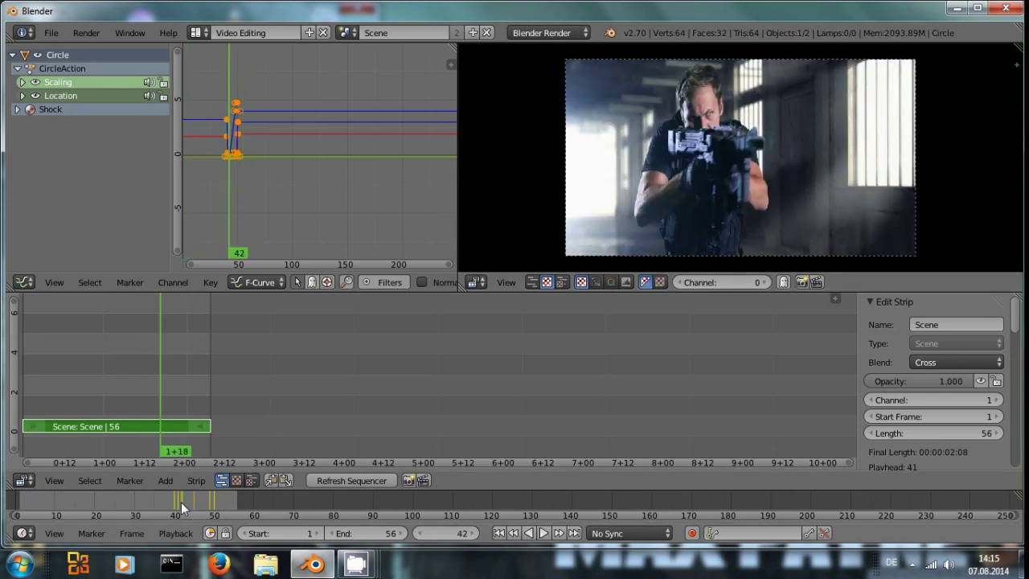
{"action": "key", "text": "Right"}
{"action": "key", "text": "Right"}
{"action": "key", "text": "Right"}
{"action": "key", "text": "Right"}
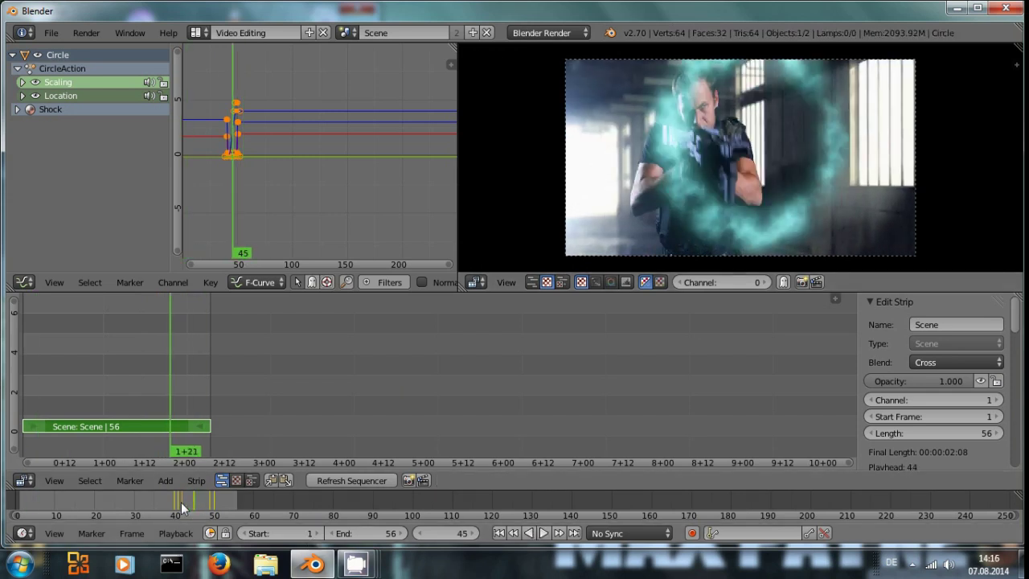
{"action": "key", "text": "Right"}
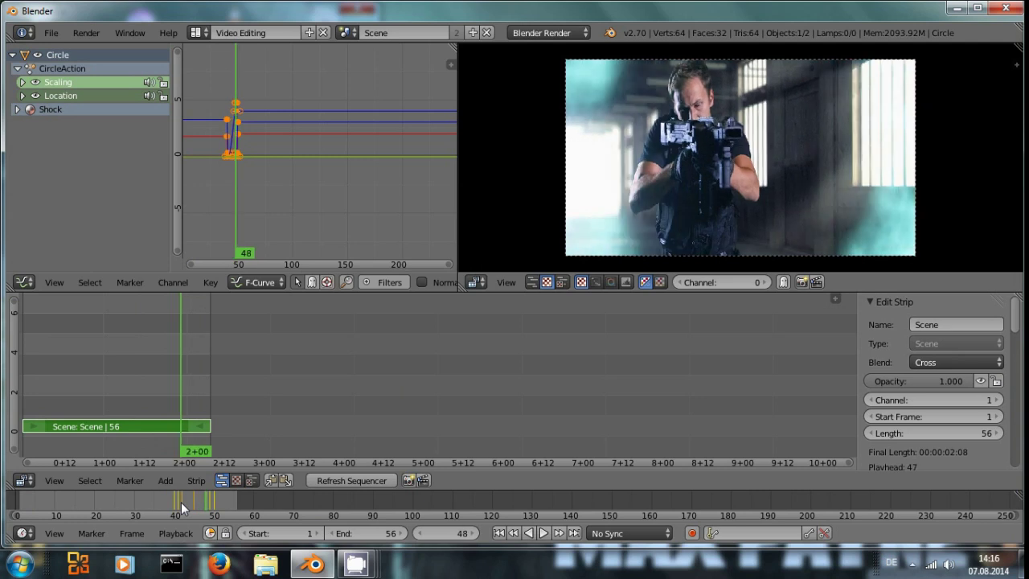
{"action": "key", "text": "Left"}
{"action": "key", "text": "Right"}
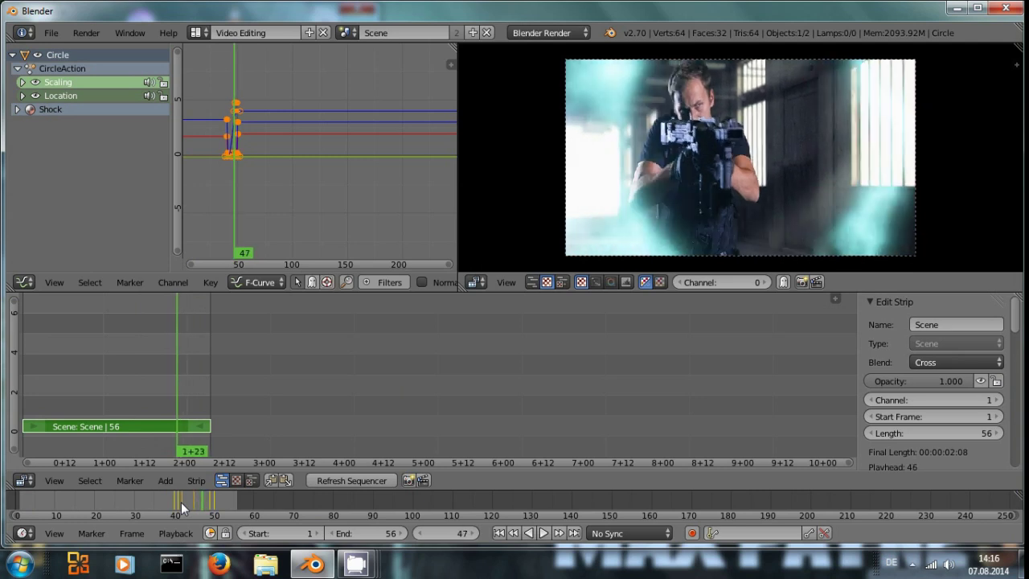
{"action": "left_click", "coordinate": [348, 480]}
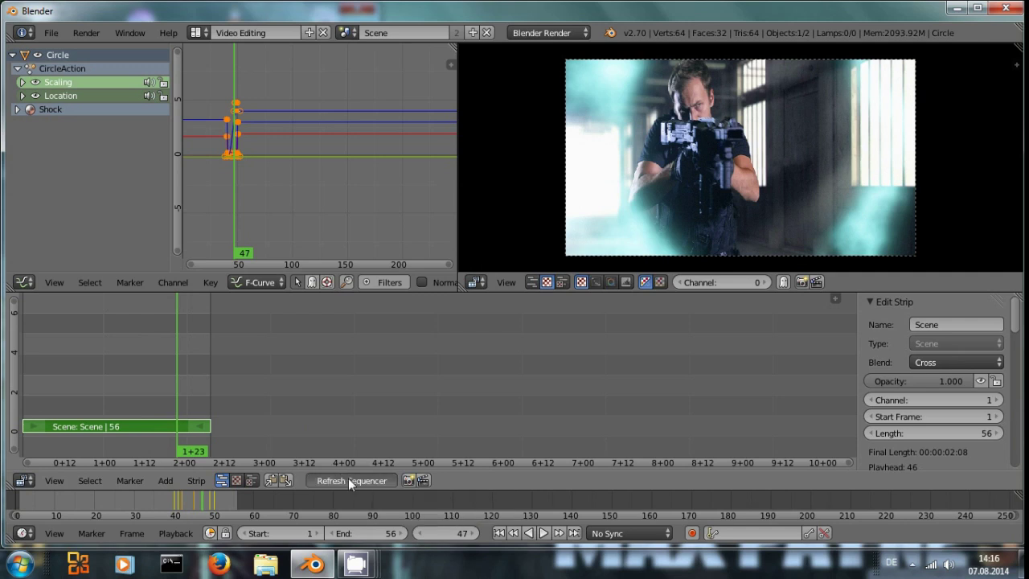
Step: Return to the Default layout and connect the Alpha Over output to the Composite node's Image input
{"action": "left_click", "coordinate": [200, 33]}
{"action": "left_click", "coordinate": [229, 102]}
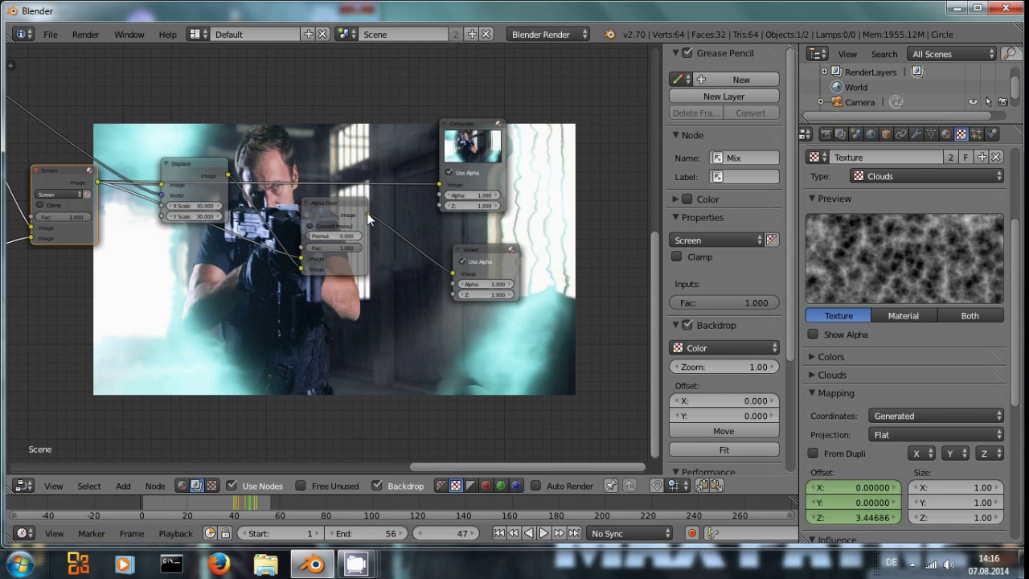
{"action": "left_click_drag", "start_coordinate": [368, 213], "coordinate": [438, 185]}
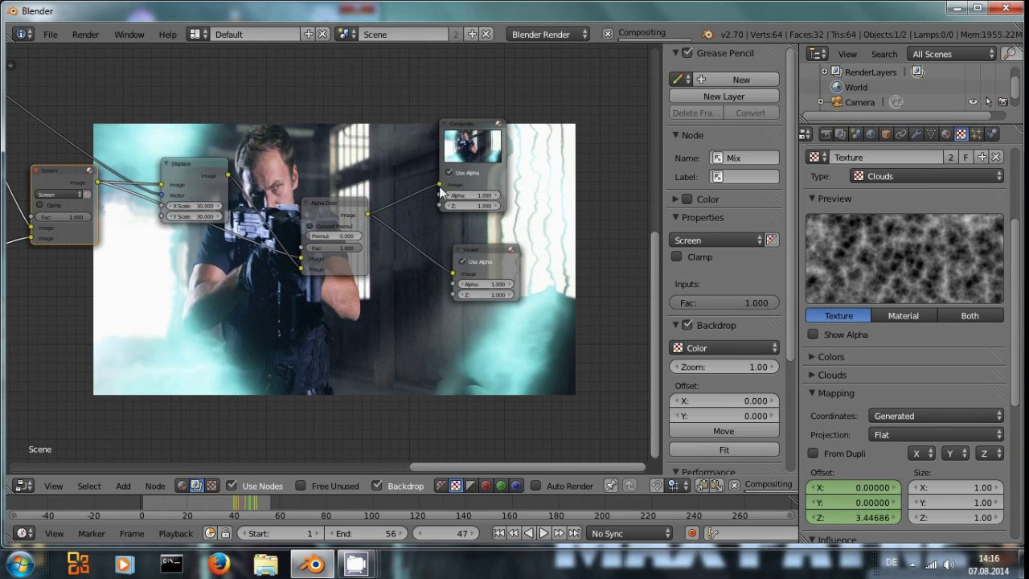
Step: Switch back to the Video Editing layout, refresh the sequencer preview and go to frame 46
{"action": "left_click", "coordinate": [201, 34]}
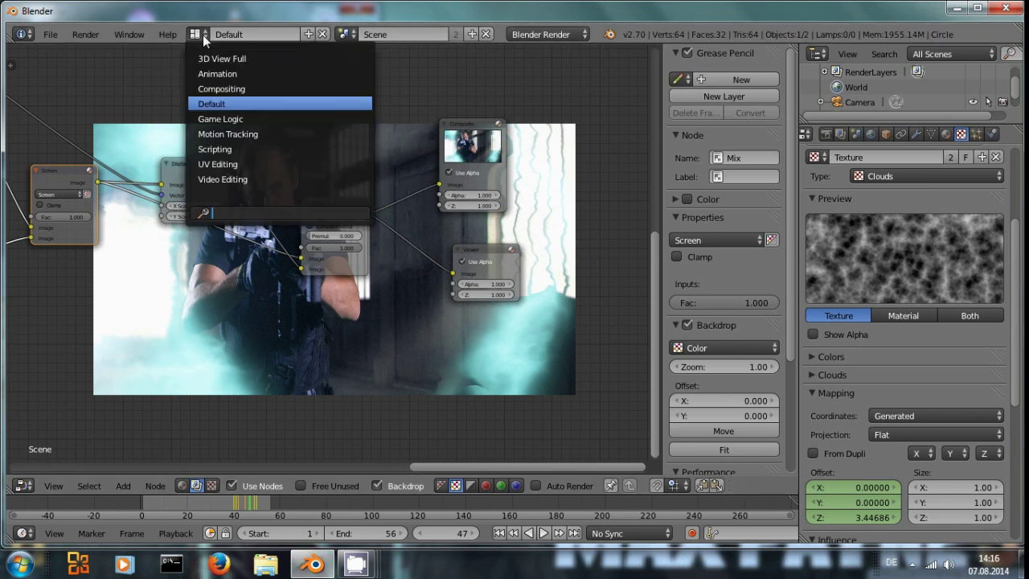
{"action": "left_click", "coordinate": [213, 181]}
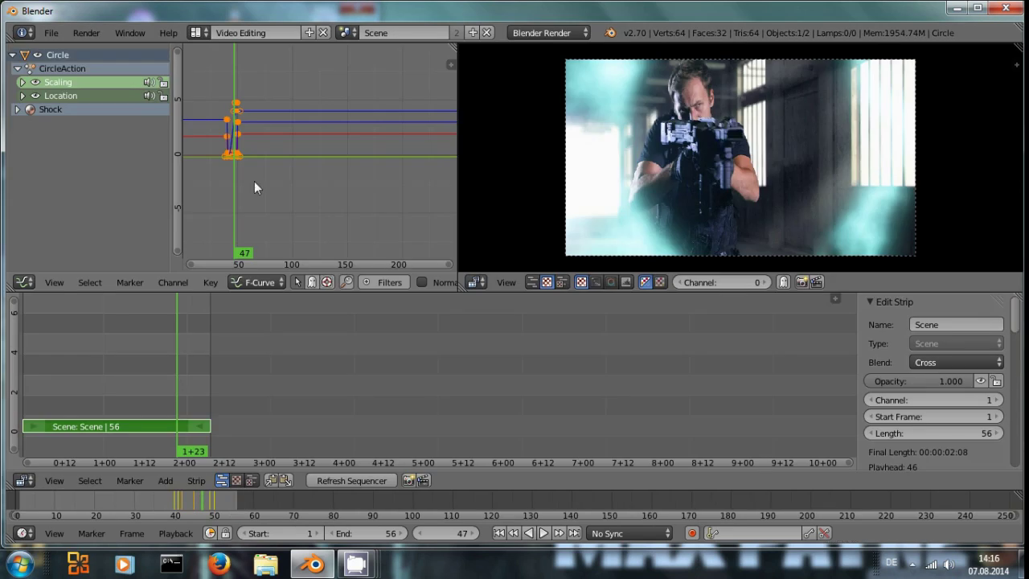
{"action": "left_click", "coordinate": [327, 482]}
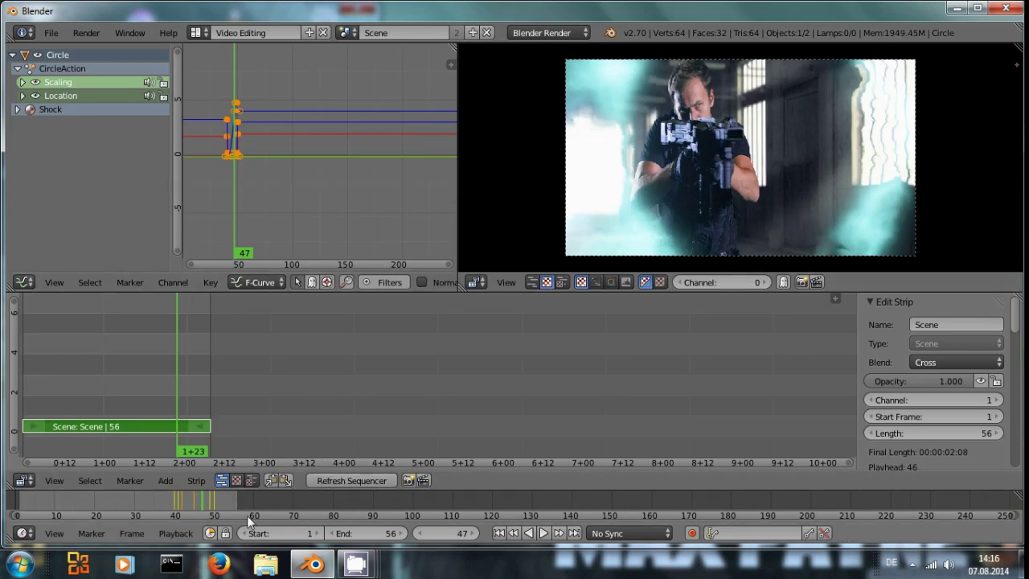
{"action": "left_click", "coordinate": [199, 492]}
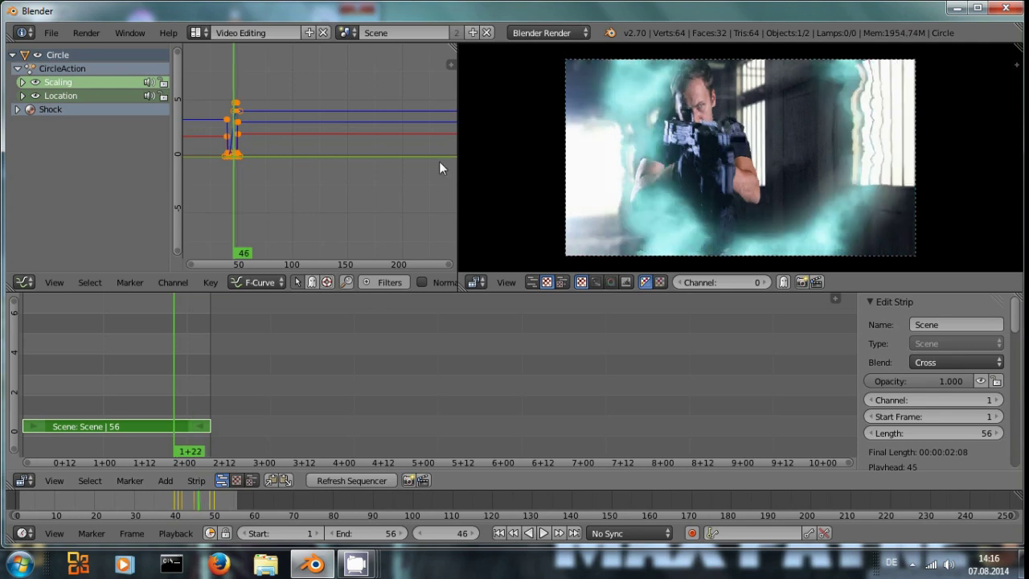
Step: Step back from frame 46 to 44 to examine the ring, and check the footage at frames 32 and 33
{"action": "key", "text": "Left"}
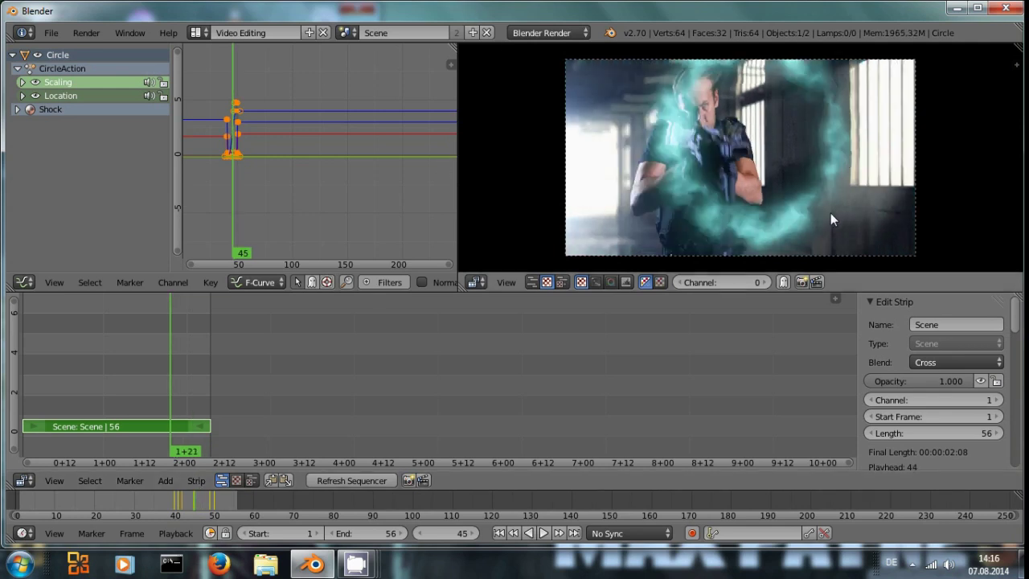
{"action": "key", "text": "Left"}
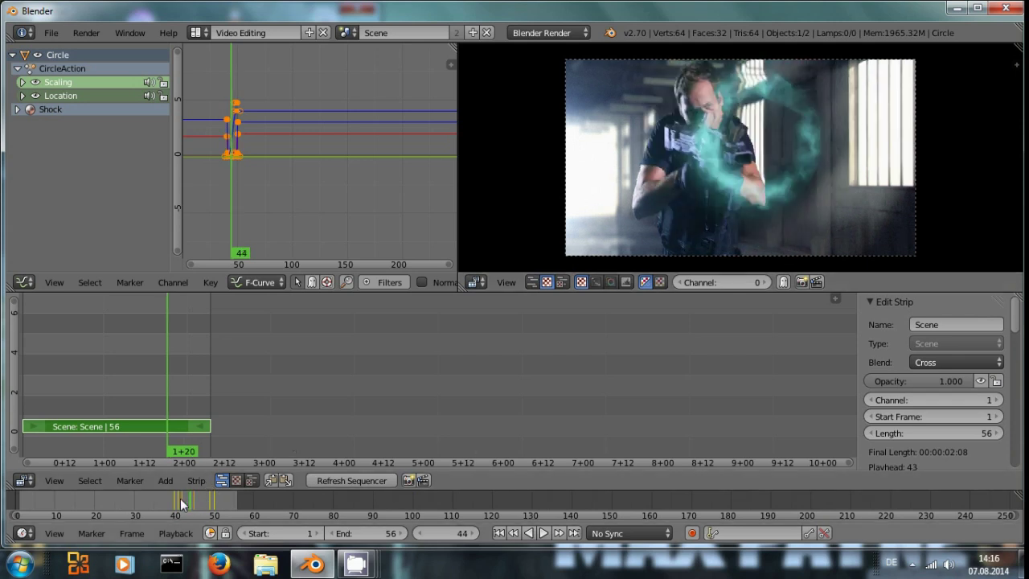
{"action": "left_click", "coordinate": [797, 172]}
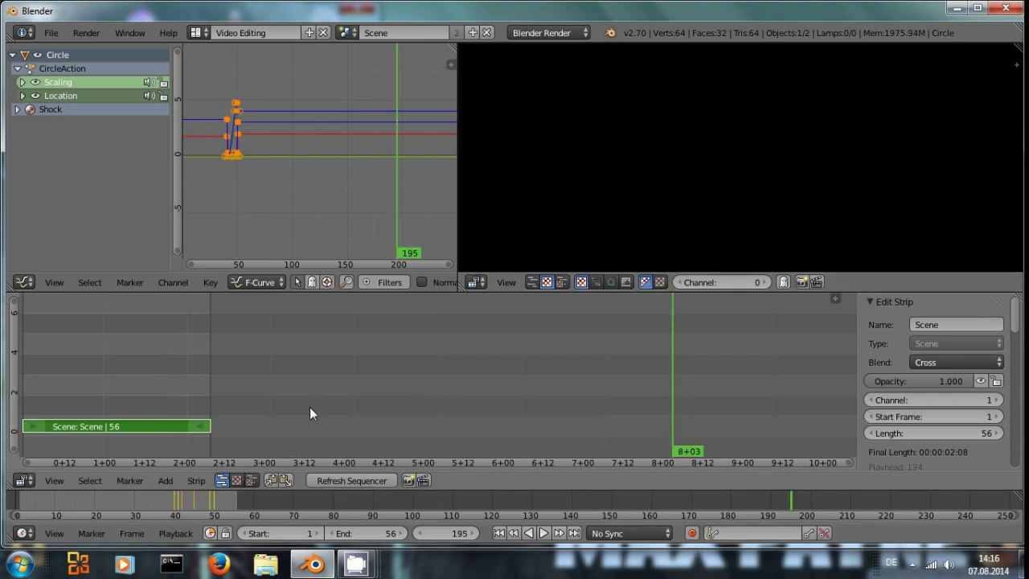
{"action": "left_click", "coordinate": [182, 496]}
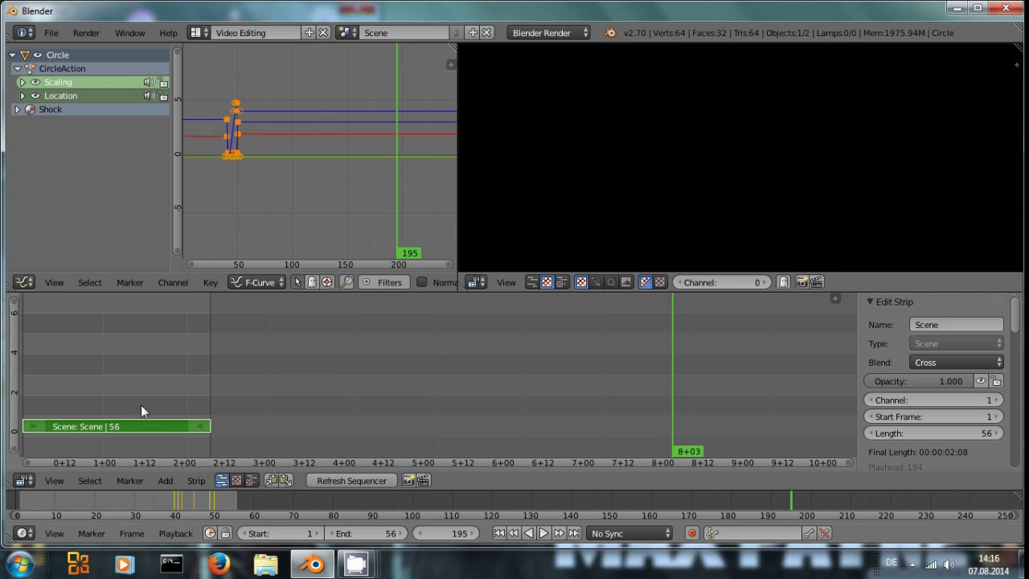
{"action": "key", "text": "shift+Down"}
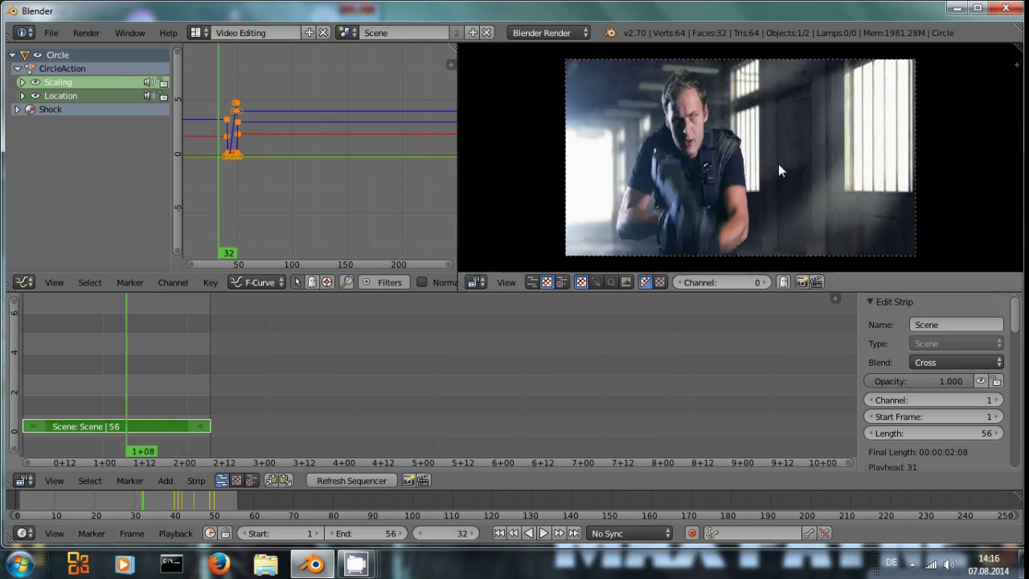
{"action": "key", "text": "Right"}
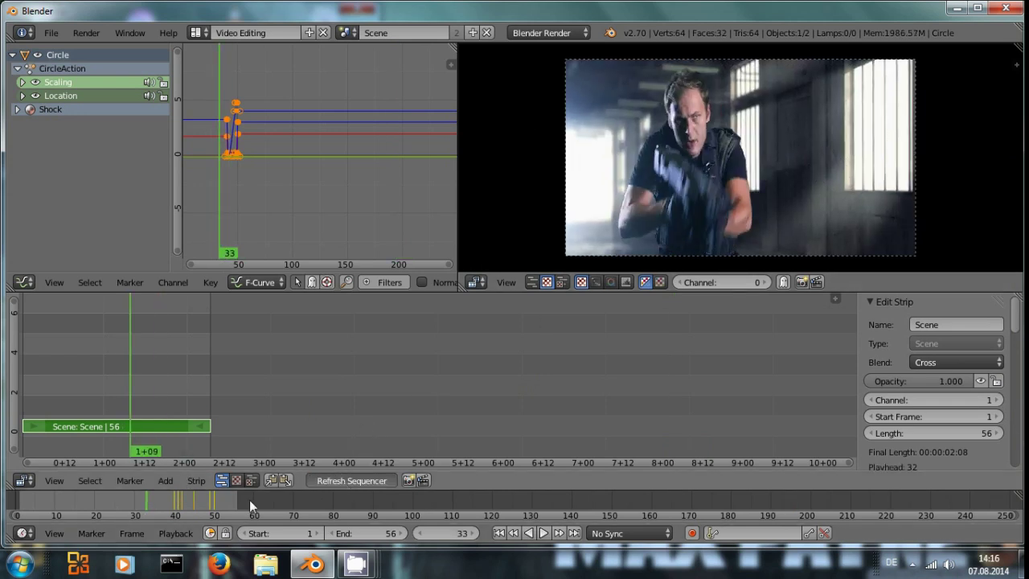
Step: Step through frames 42 to 47 to examine how the growing ring distorts the background
{"action": "left_click", "coordinate": [181, 501]}
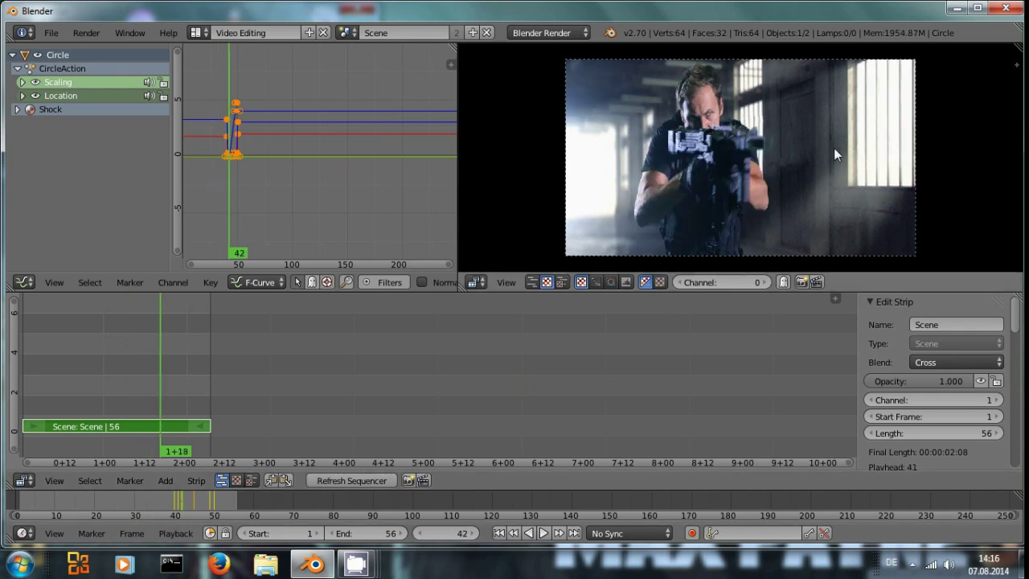
{"action": "key", "text": "Right"}
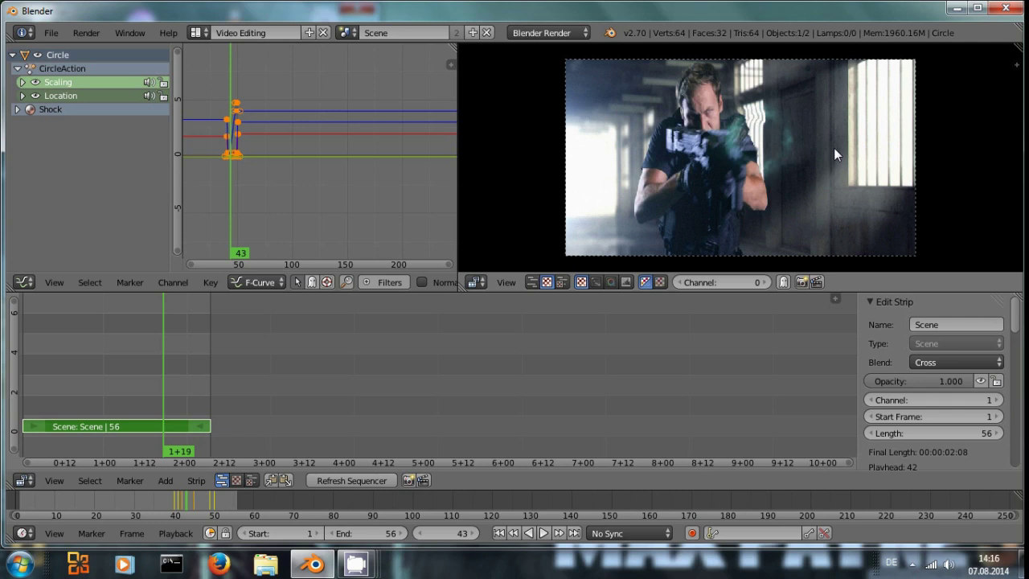
{"action": "key", "text": "Right"}
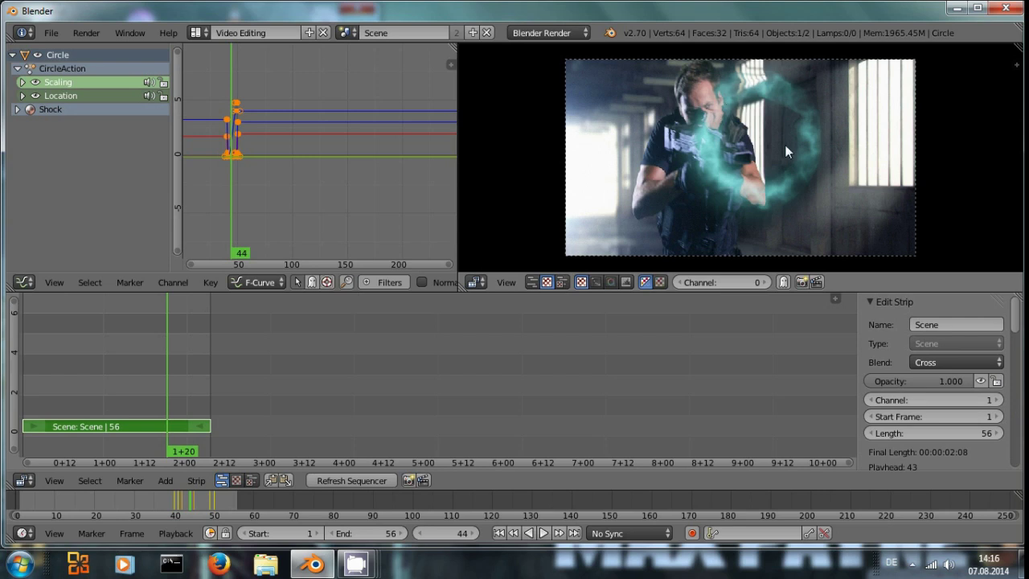
{"action": "key", "text": "Right"}
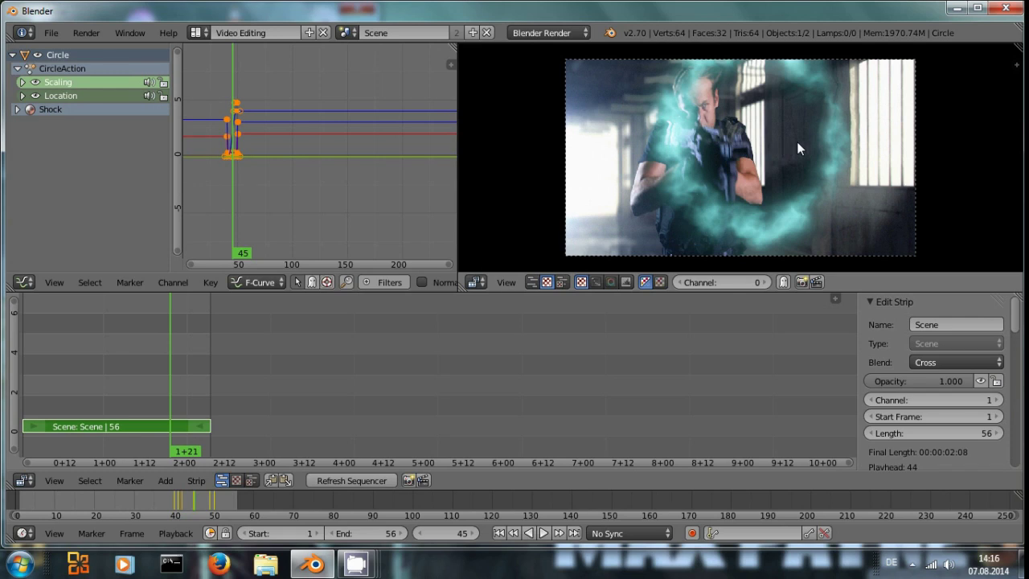
{"action": "key", "text": "Right"}
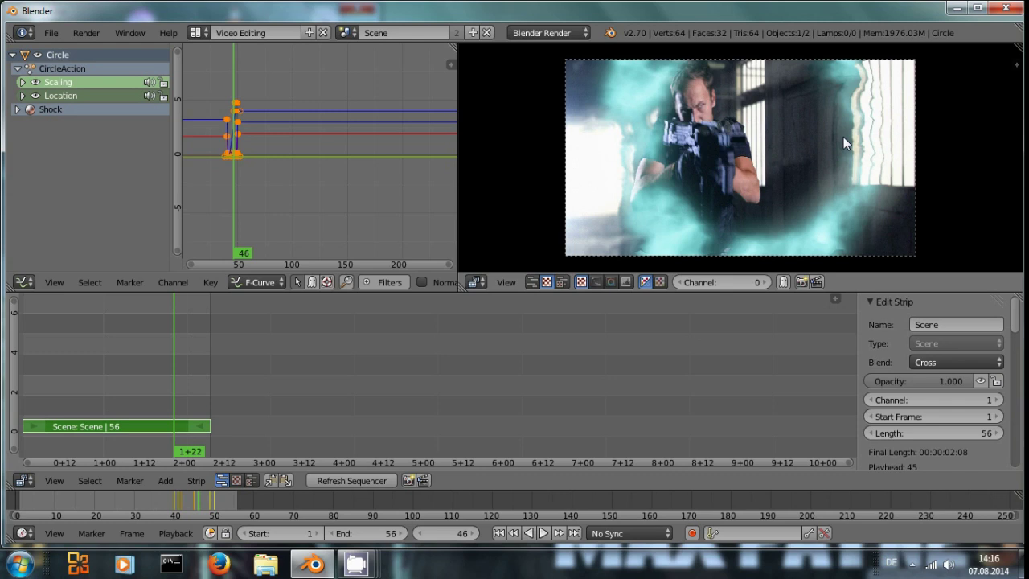
{"action": "key", "text": "Right"}
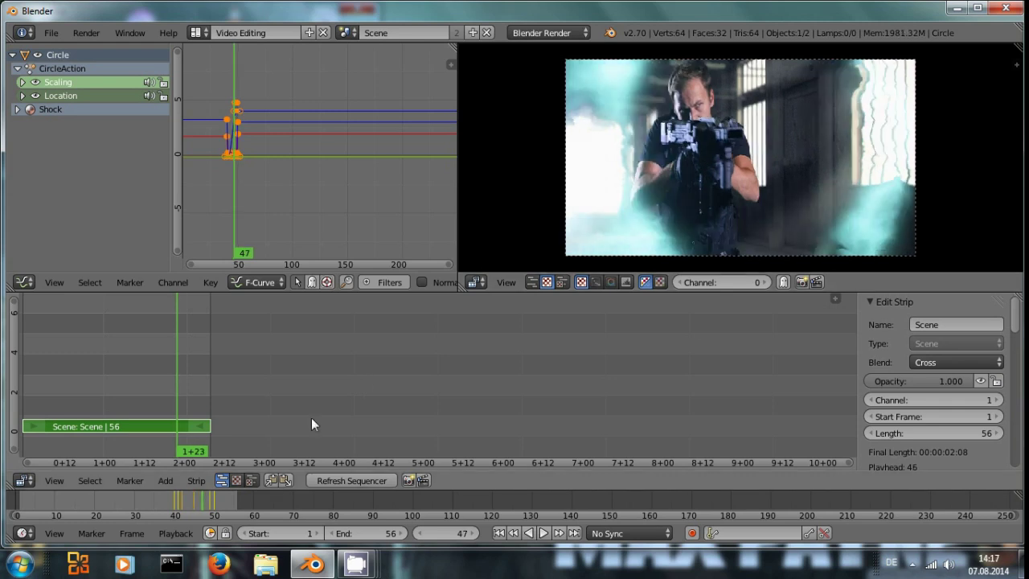
Step: Try previewing only frames 39 to 56 by setting the start frame to 39, and undo the start frame change
{"action": "left_click", "coordinate": [170, 501]}
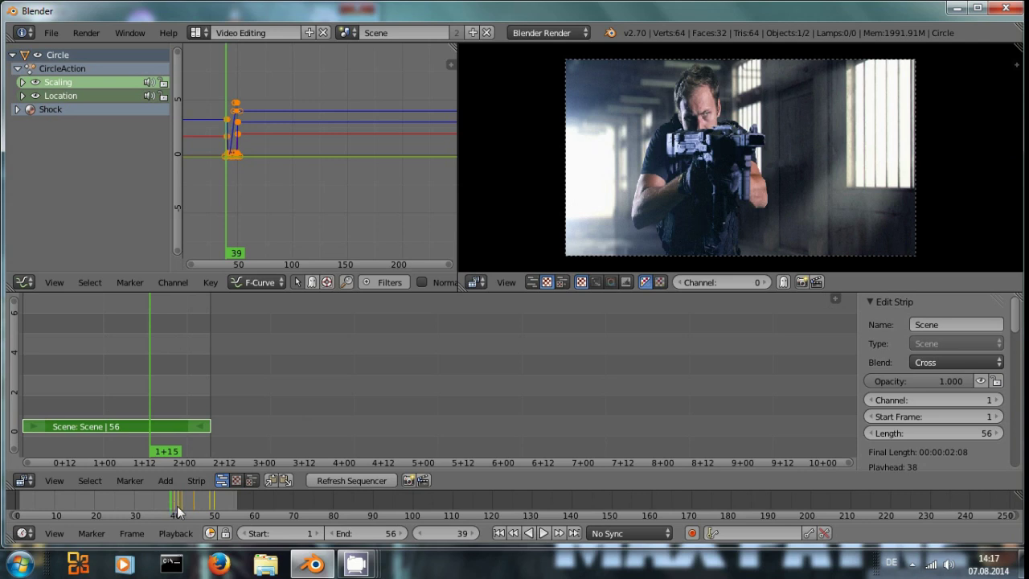
{"action": "key", "text": "s"}
{"action": "key", "text": "alt+a"}
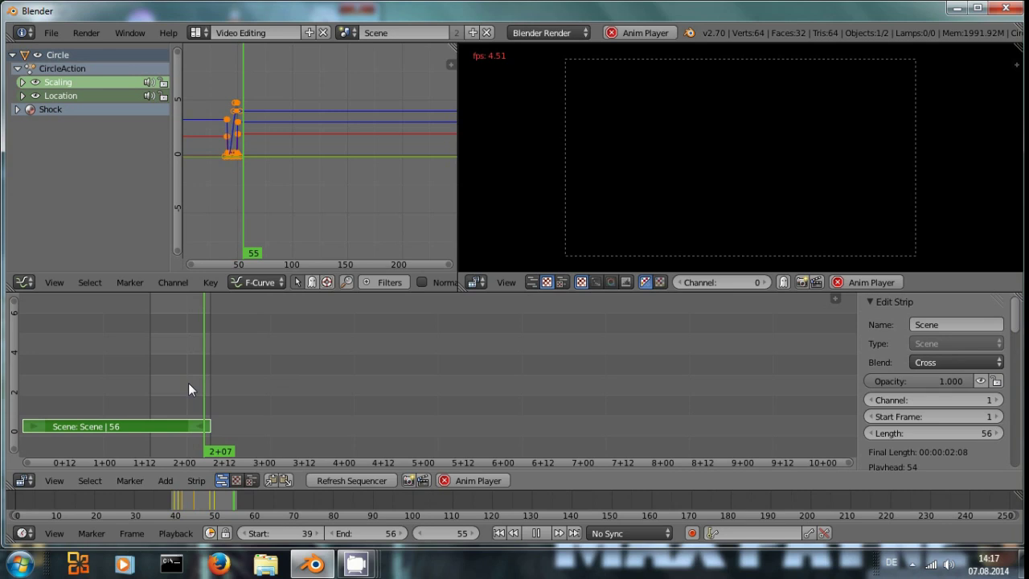
{"action": "key", "text": "Escape"}
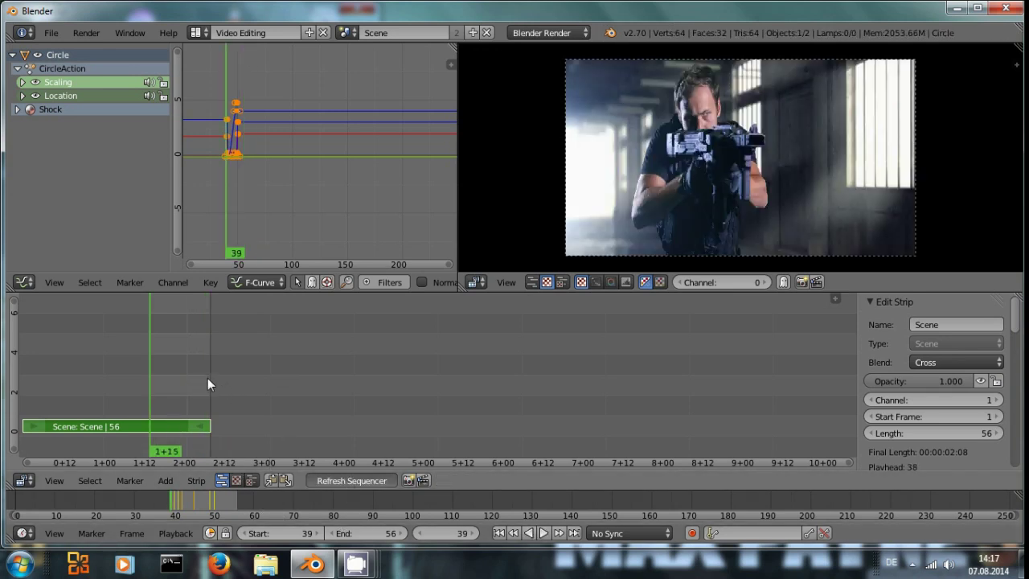
{"action": "key", "text": "alt+a"}
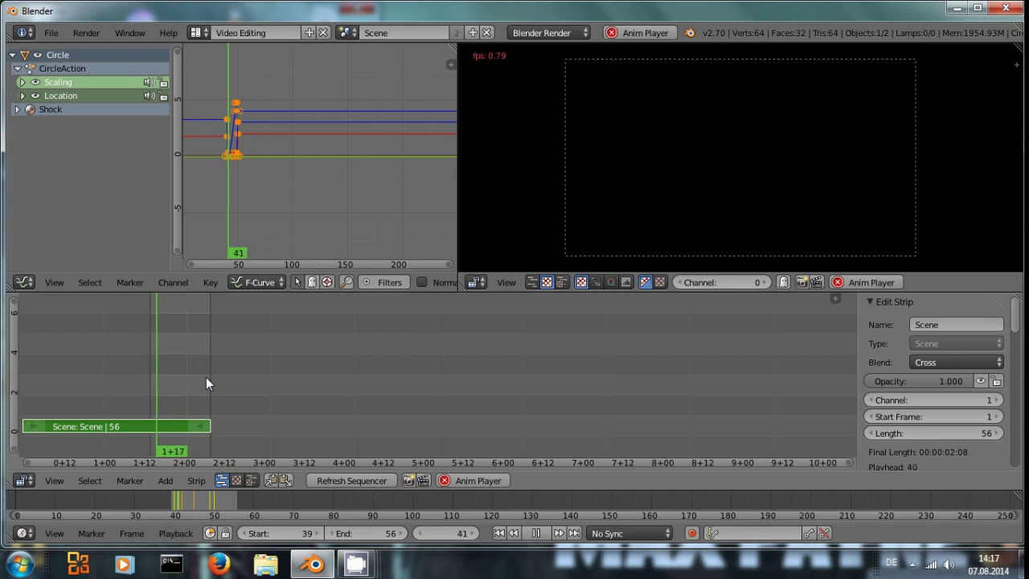
{"action": "key", "text": "alt+a"}
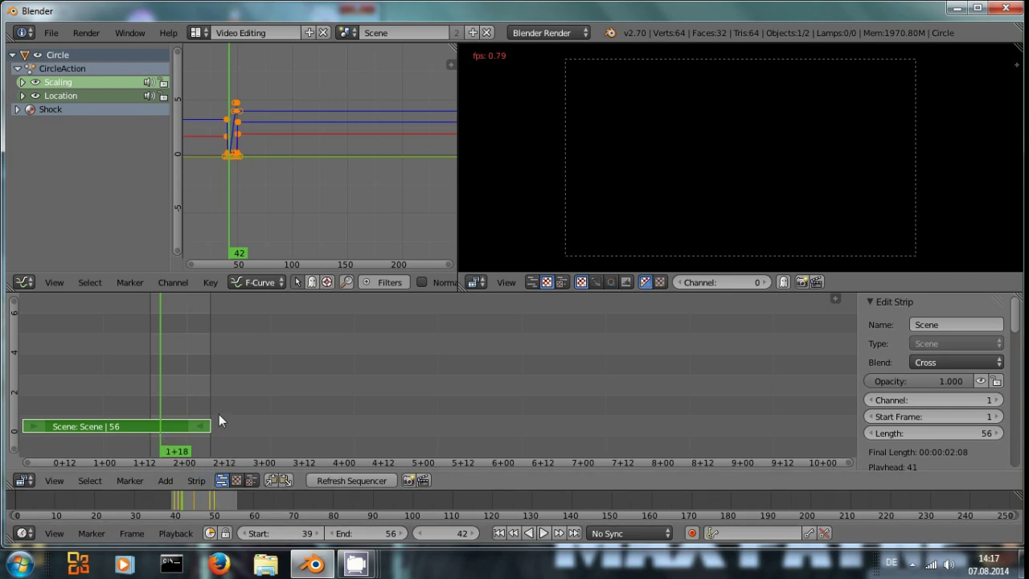
{"action": "key", "text": "shift+Left"}
{"action": "key", "text": "ctrl+z"}
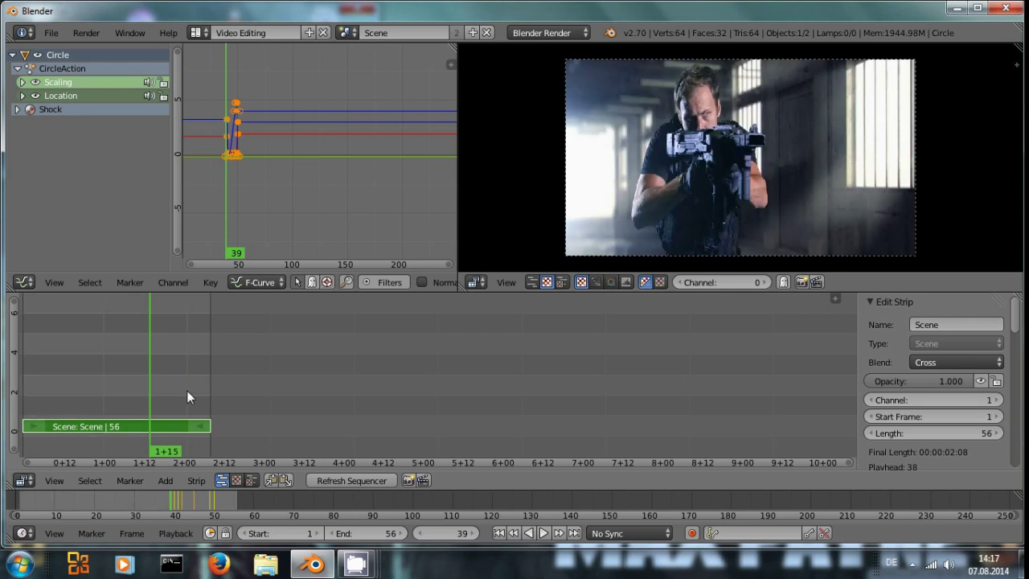
Step: Go to frame 34 and play back the full scene strip to check the finished ring effect in motion
{"action": "left_click", "coordinate": [142, 502]}
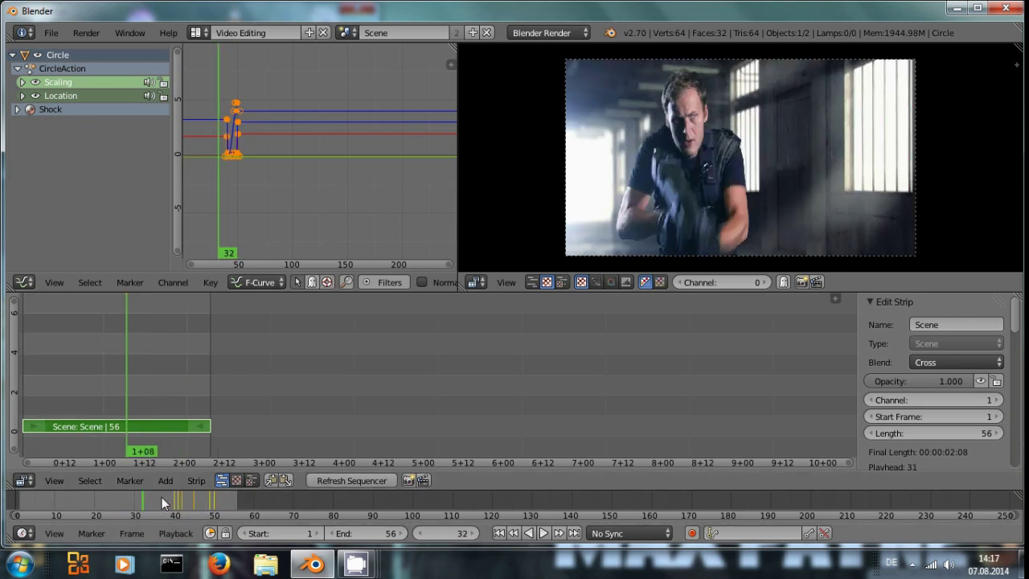
{"action": "left_click", "coordinate": [308, 500]}
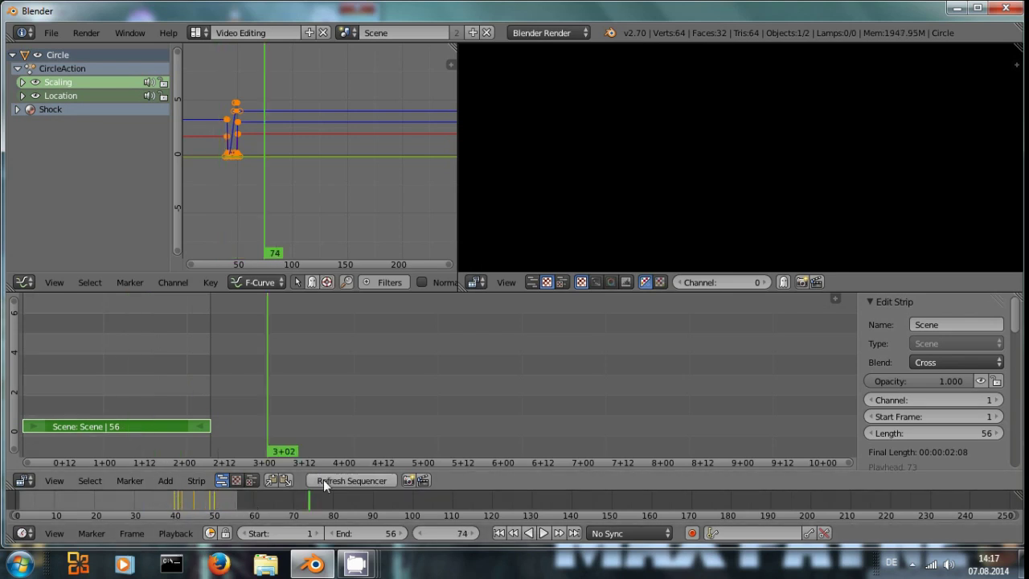
{"action": "left_click", "coordinate": [149, 498]}
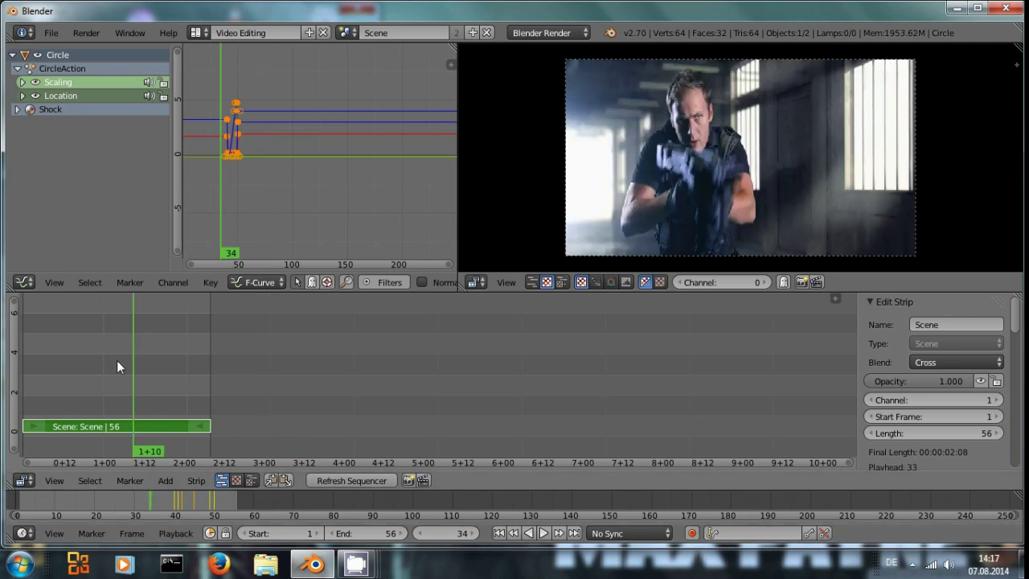
{"action": "key", "text": "alt+a"}
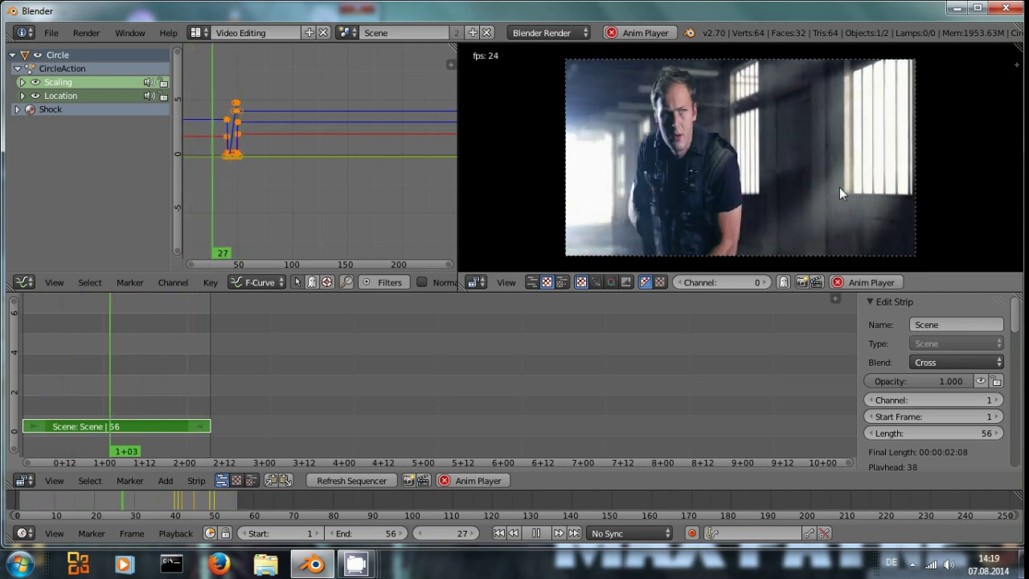
{"action": "key", "text": "alt+a"}
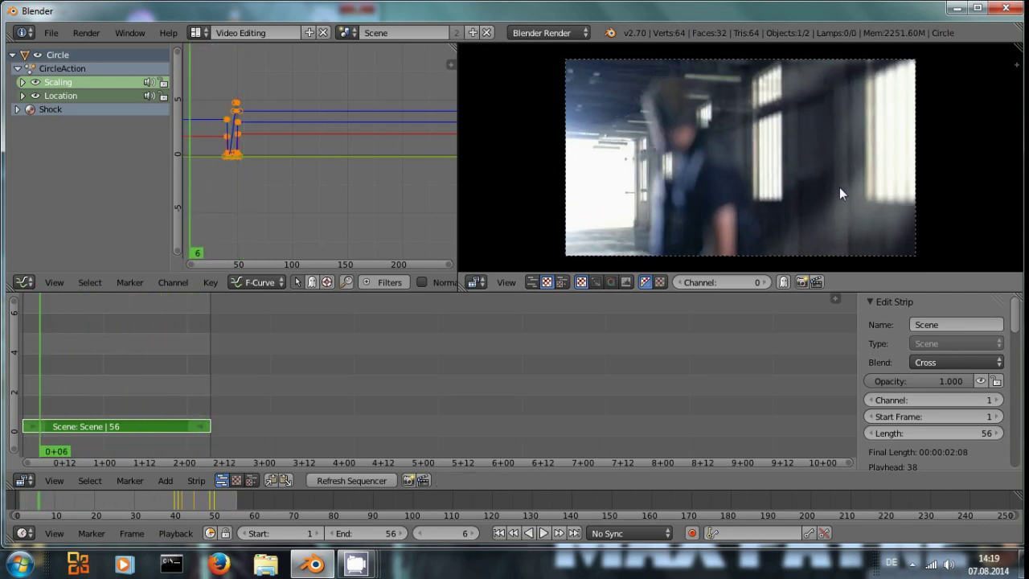